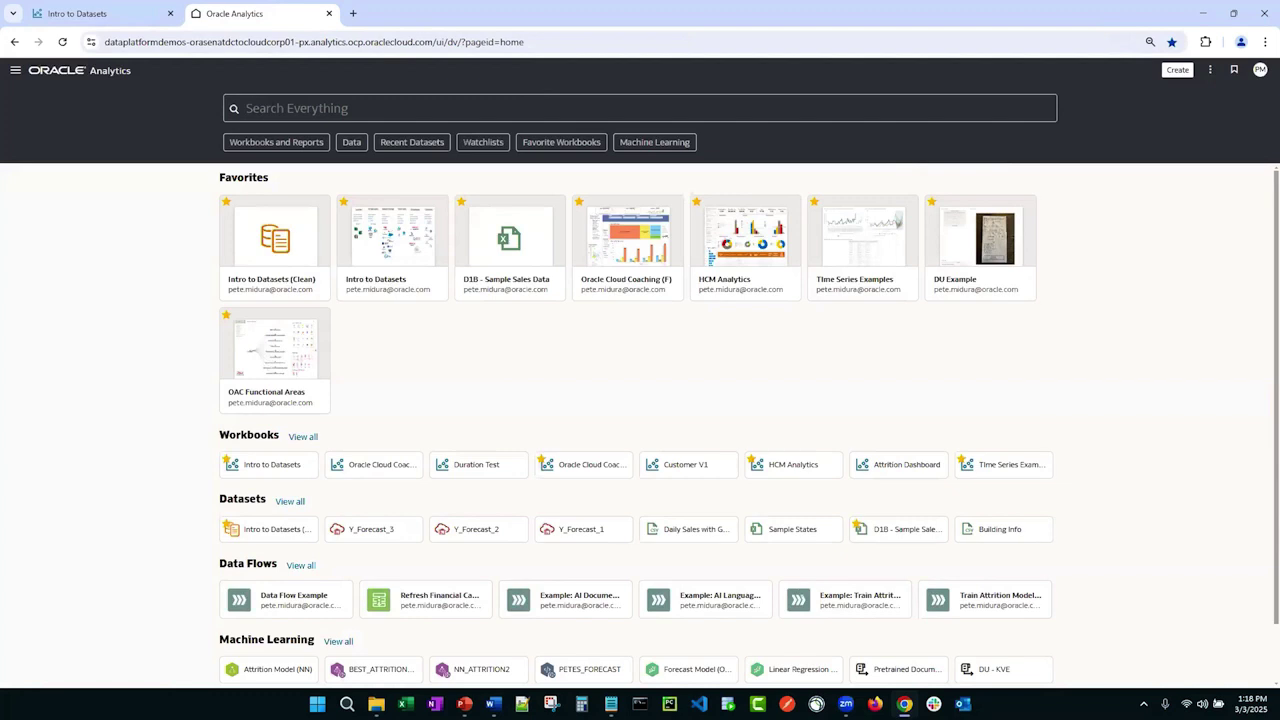
Step: Start a new dataset from the Create menu to open the Create Dataset dialog
click(1169, 78)
click(1123, 131)
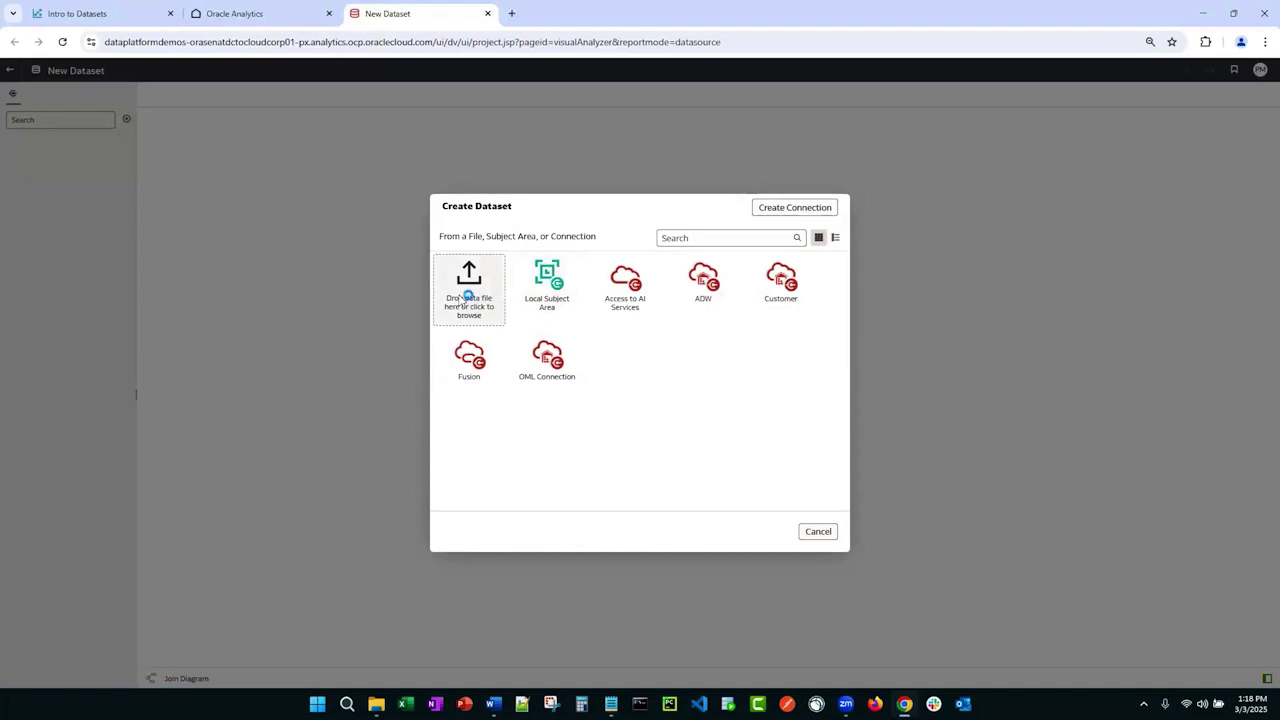
Step: Upload Sample Sales Data.xlsx and add its Orders sheet as a dataset table
click(462, 300)
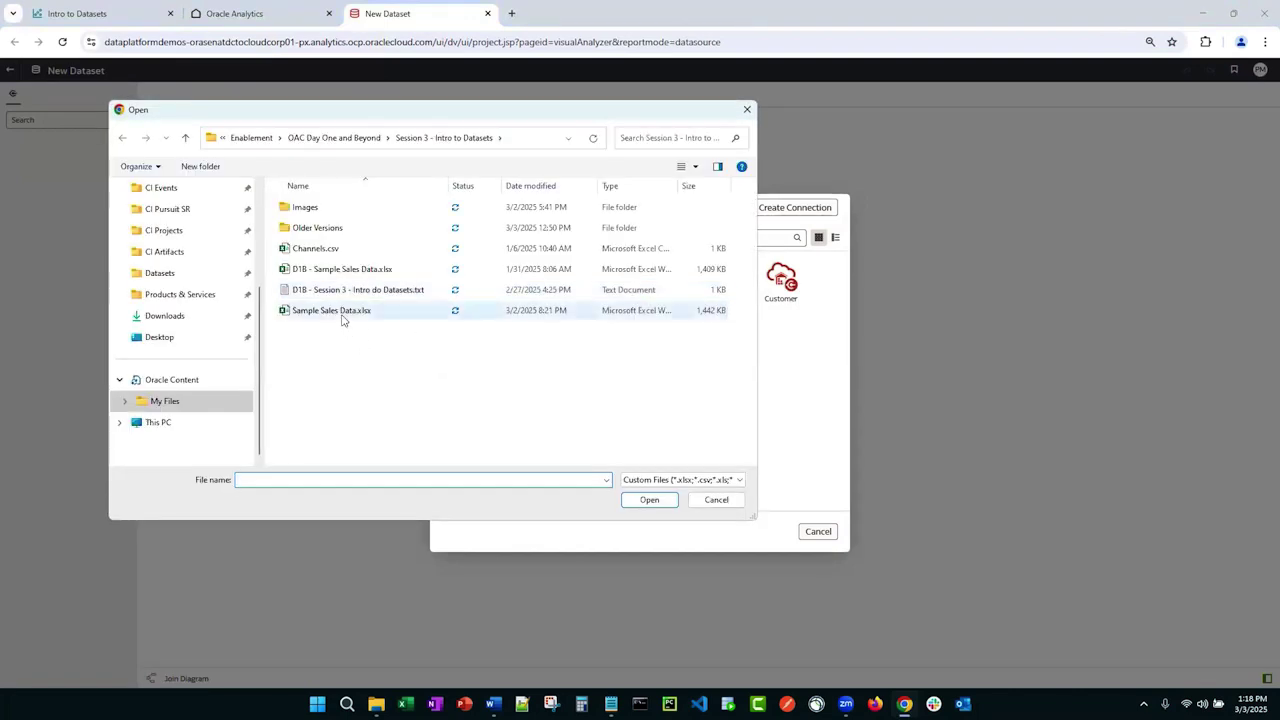
double_click(342, 314)
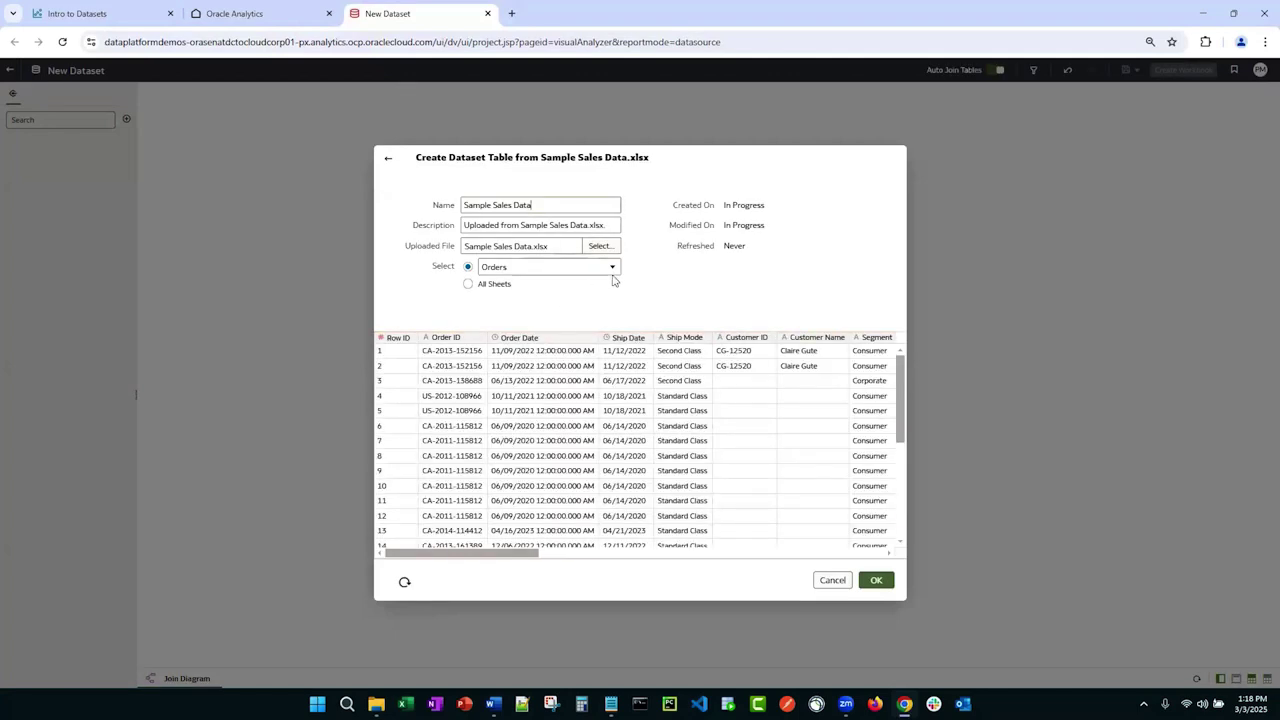
click(877, 581)
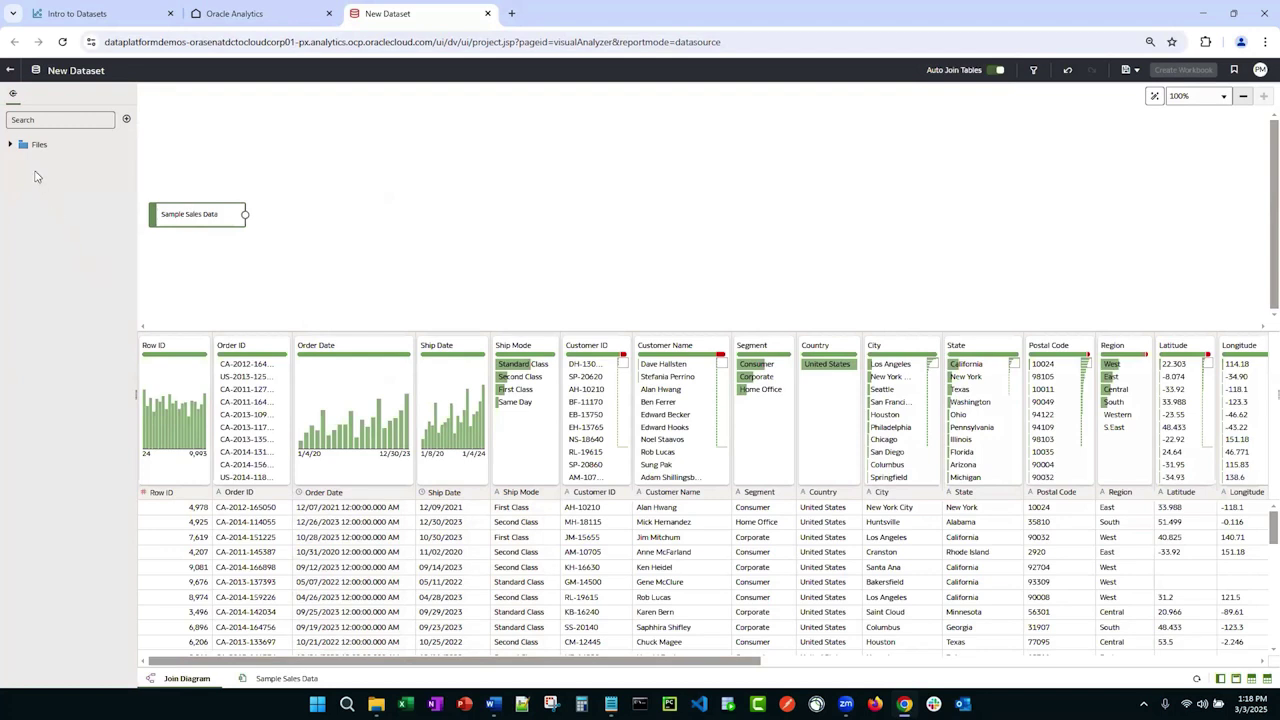
Step: Expand the Files source to list the Sample Sales Data table and inspect its column profiles
click(12, 145)
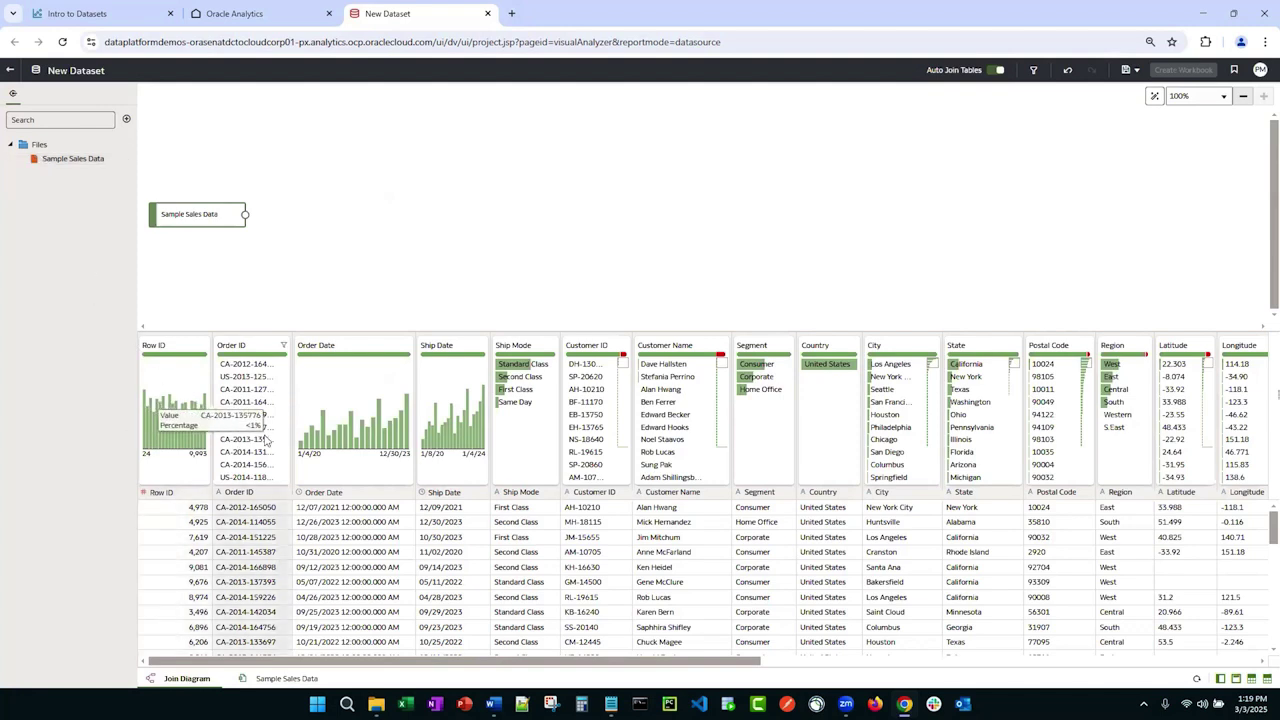
mouse_move(330, 440)
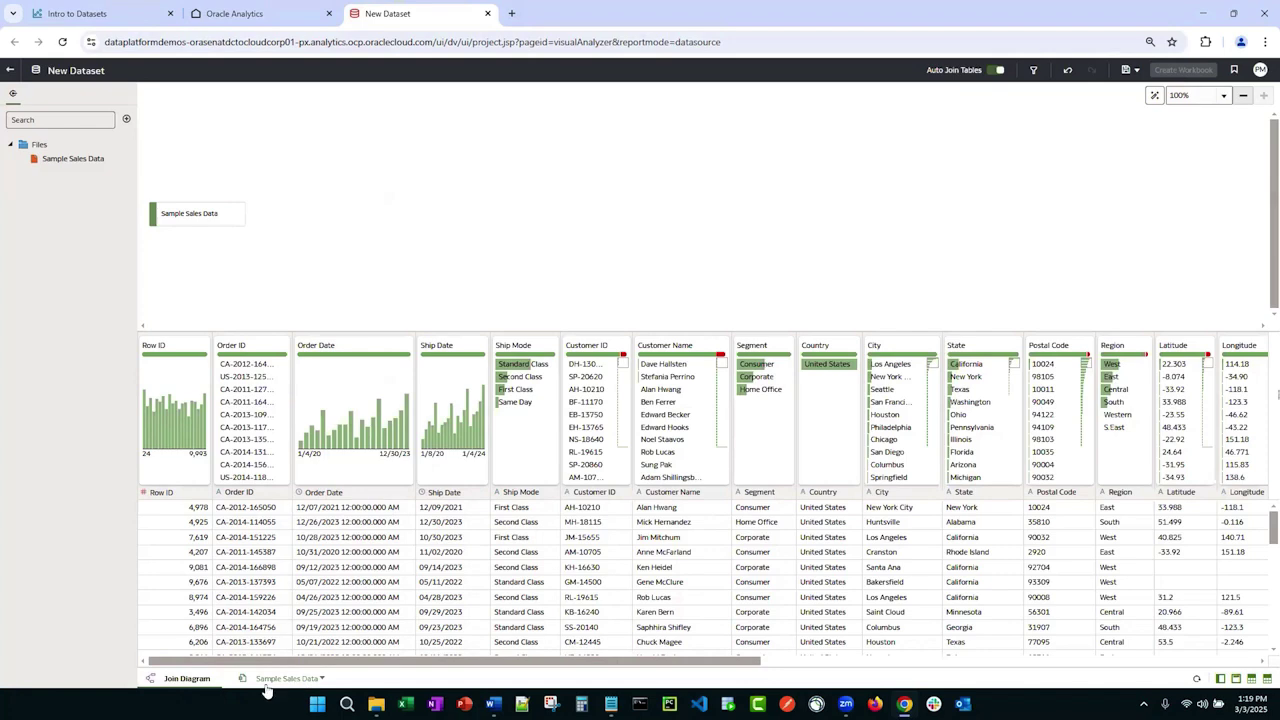
Step: Open the Sample Sales Data table, close Recommendations, and view its 23 columns' metadata
click(304, 674)
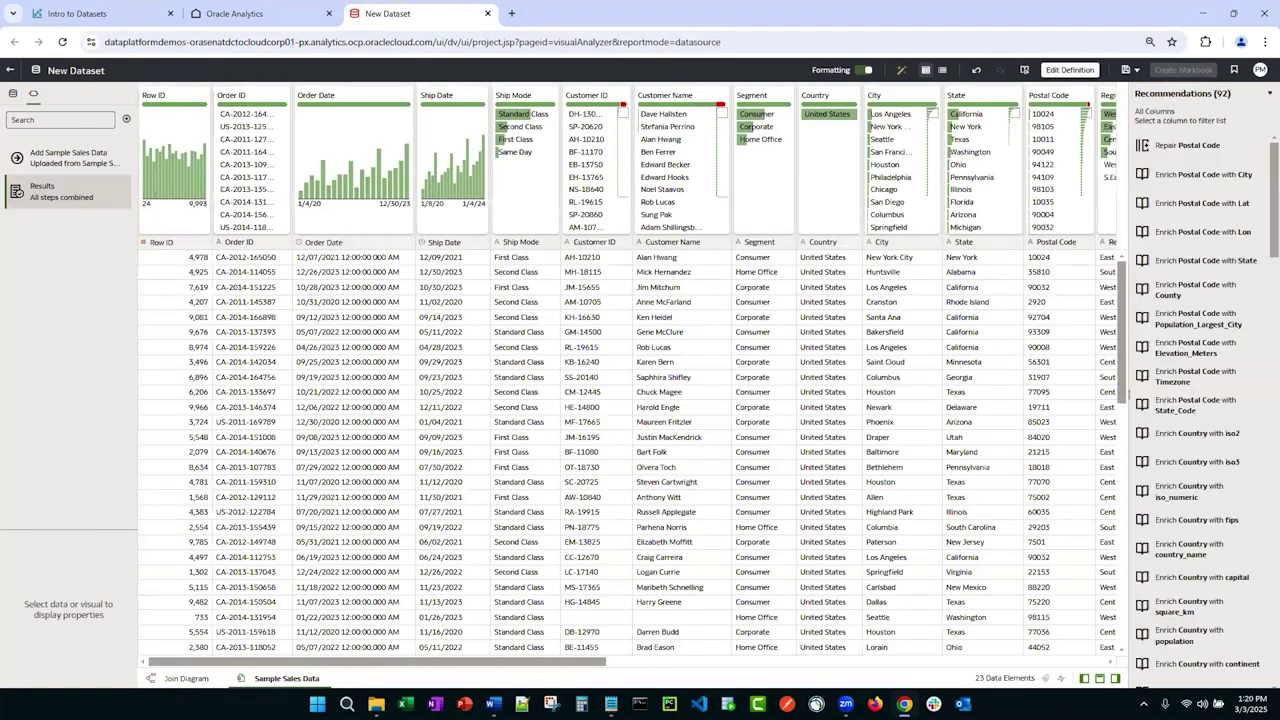
click(1117, 679)
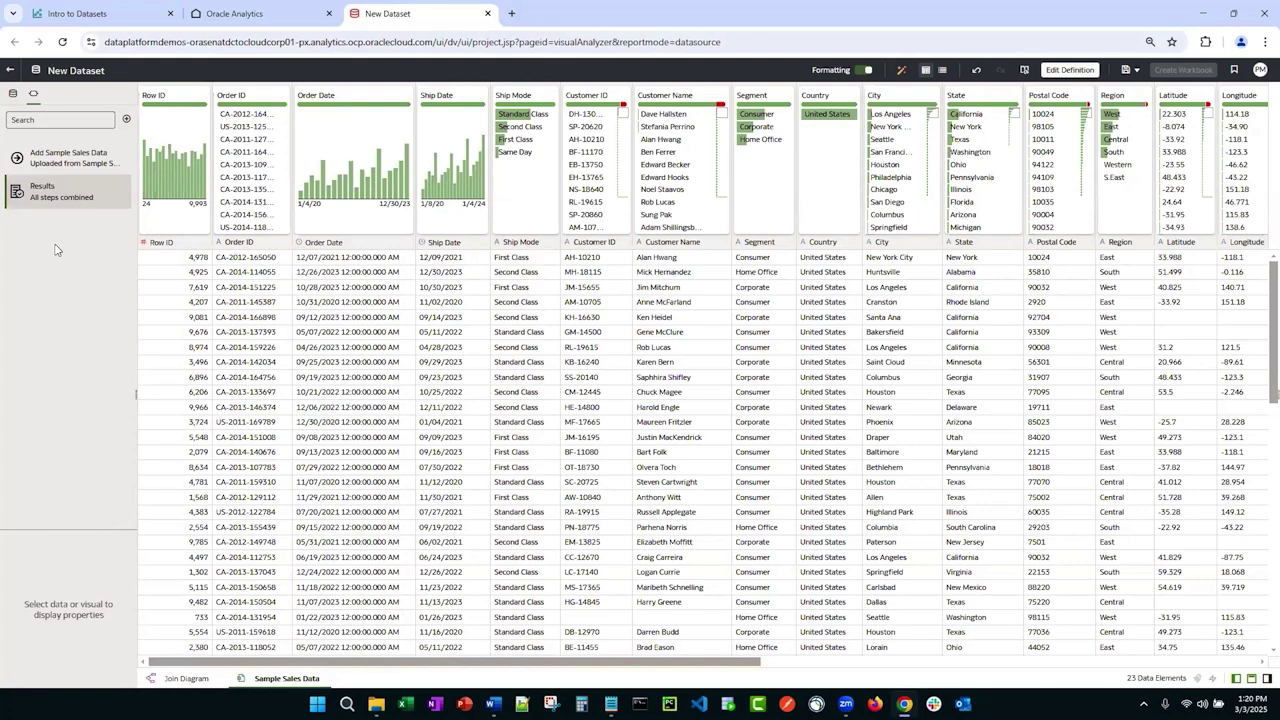
click(942, 72)
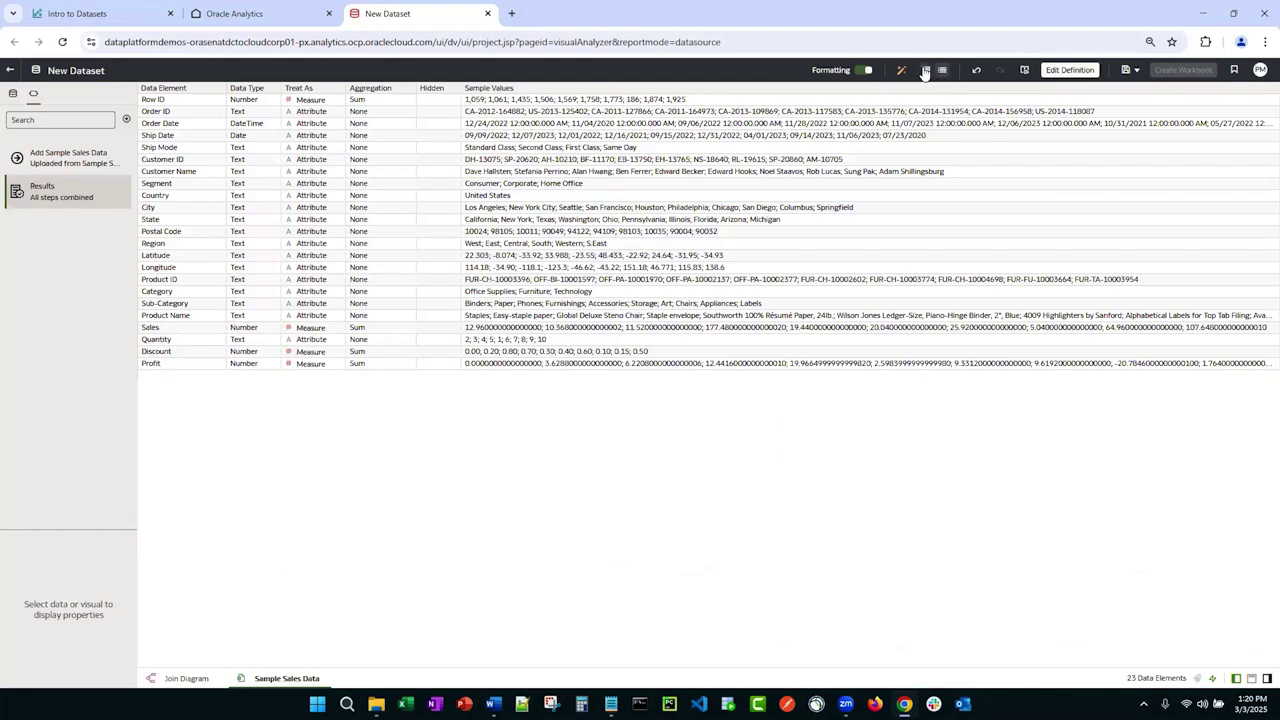
Step: Return to the data preview and open the Sample Sales Data table's Edit Definition view
click(926, 70)
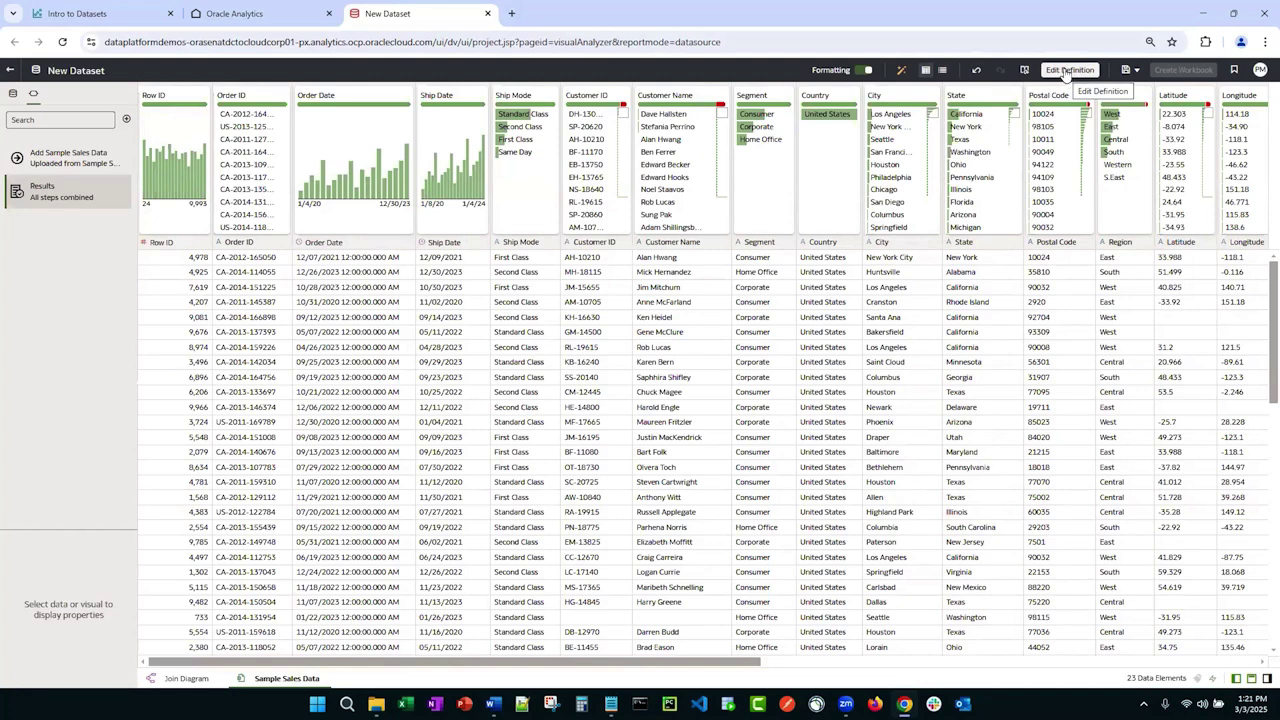
click(1066, 72)
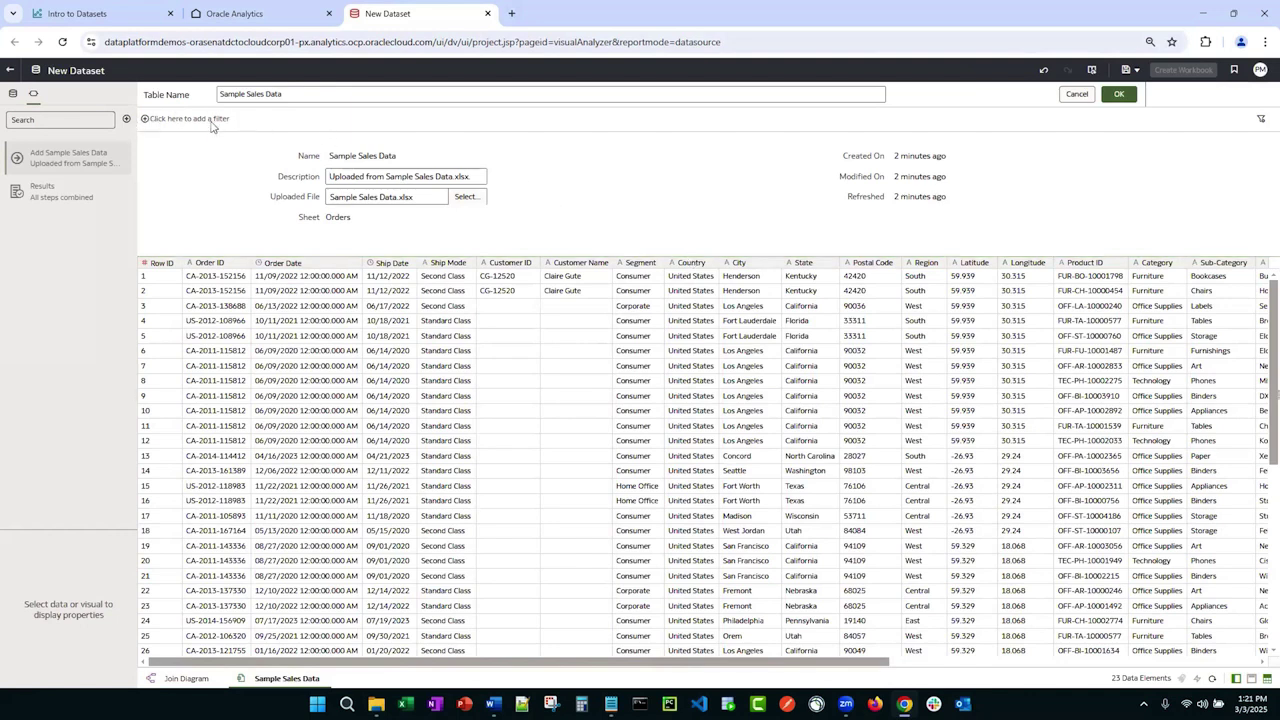
Step: Add a Sub-Category filter excluding Appliances, Binders, Chairs, Envelopes and Labels
click(147, 120)
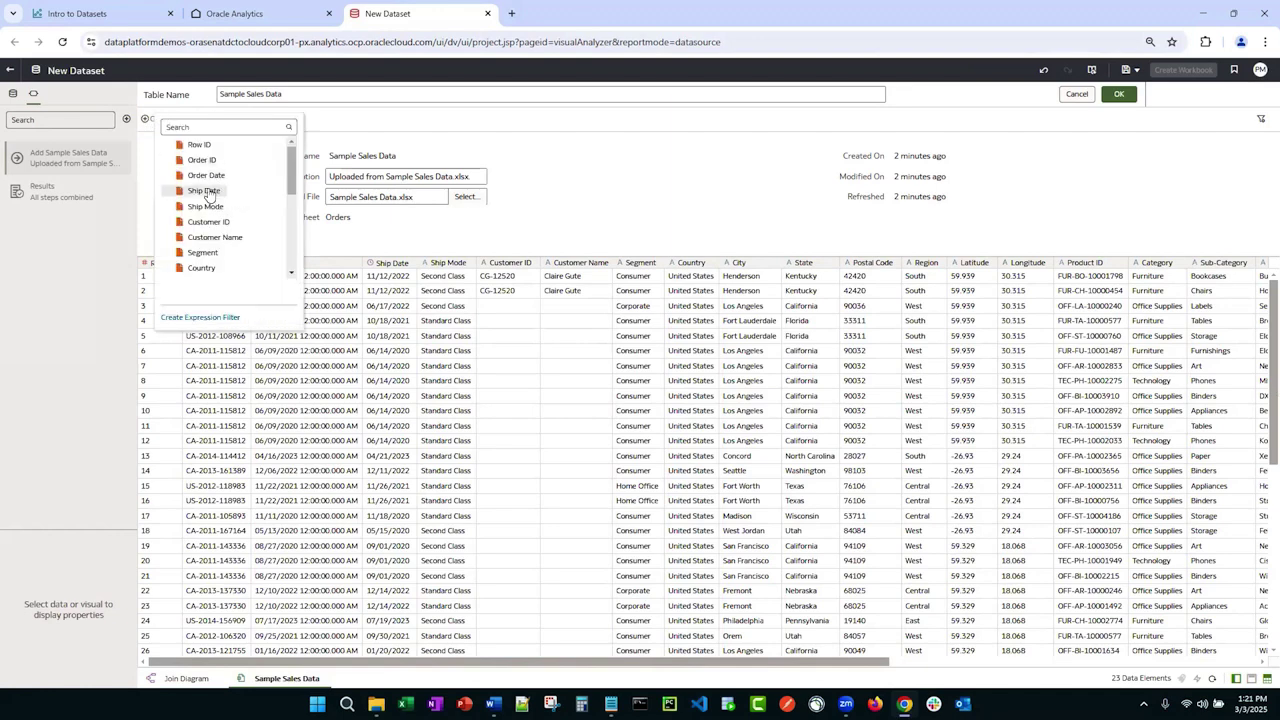
scroll(209, 195, down, 5)
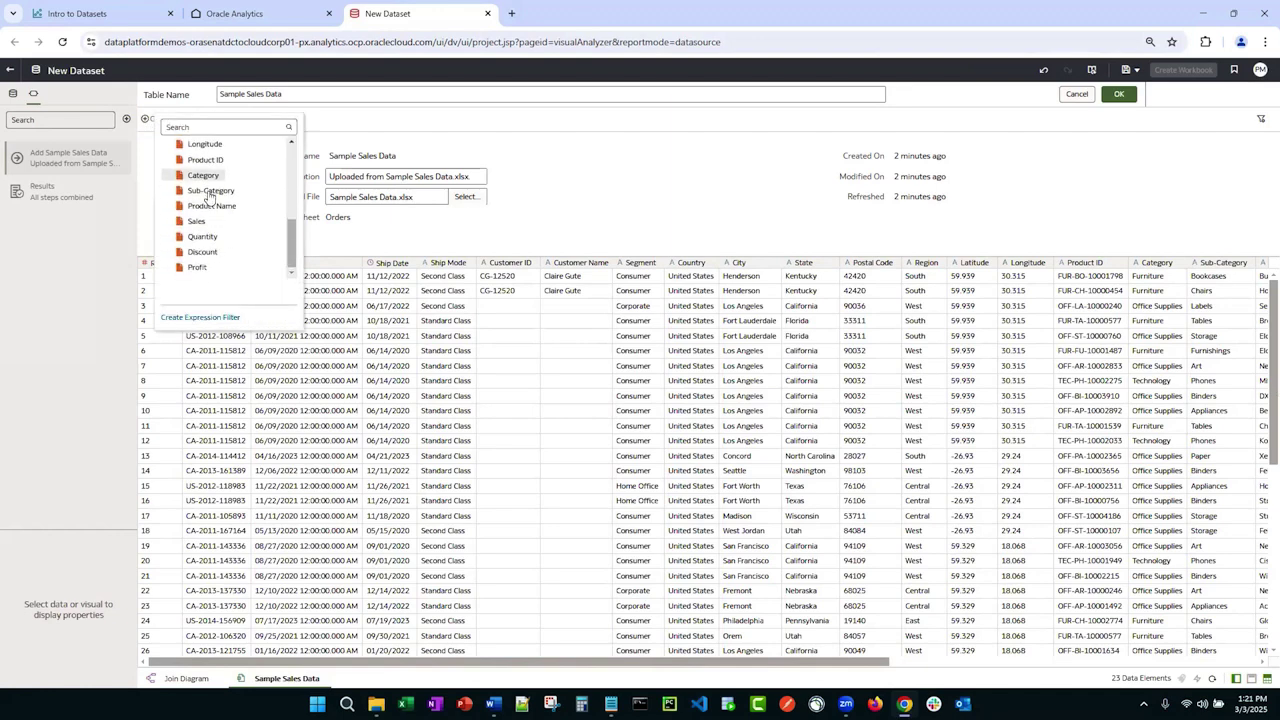
click(209, 196)
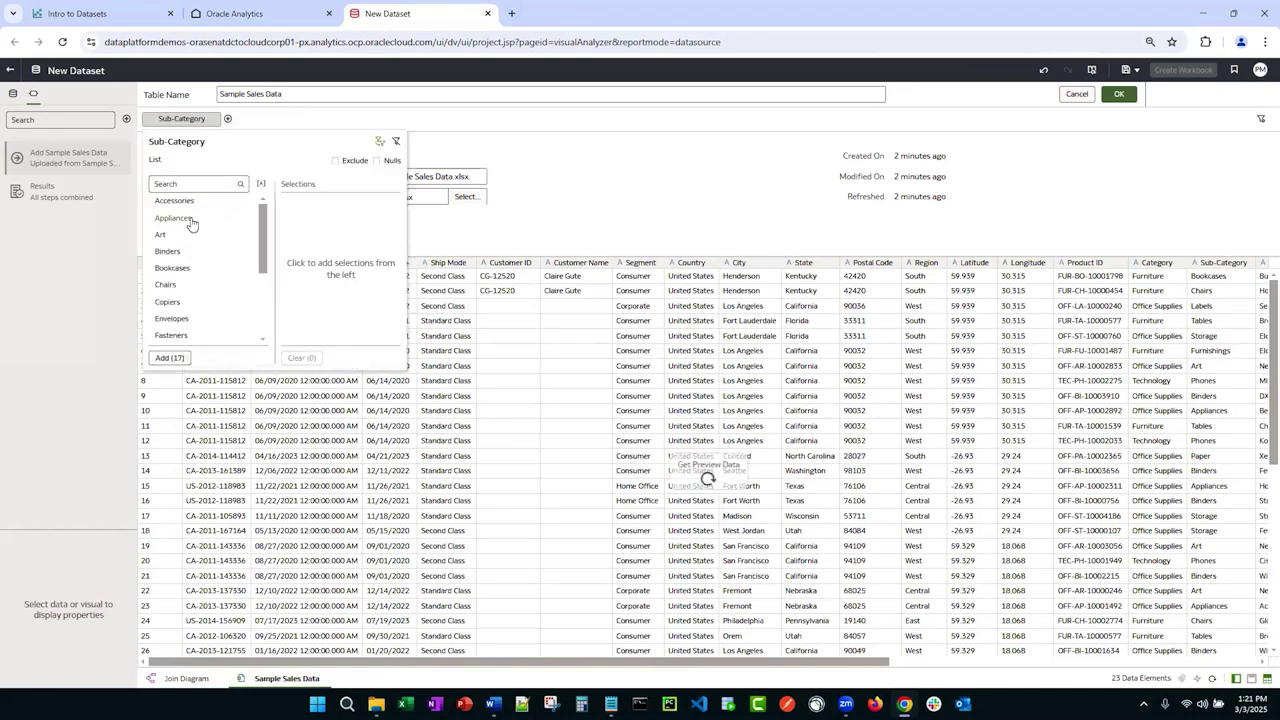
click(172, 218)
click(170, 234)
click(168, 251)
click(172, 267)
click(165, 301)
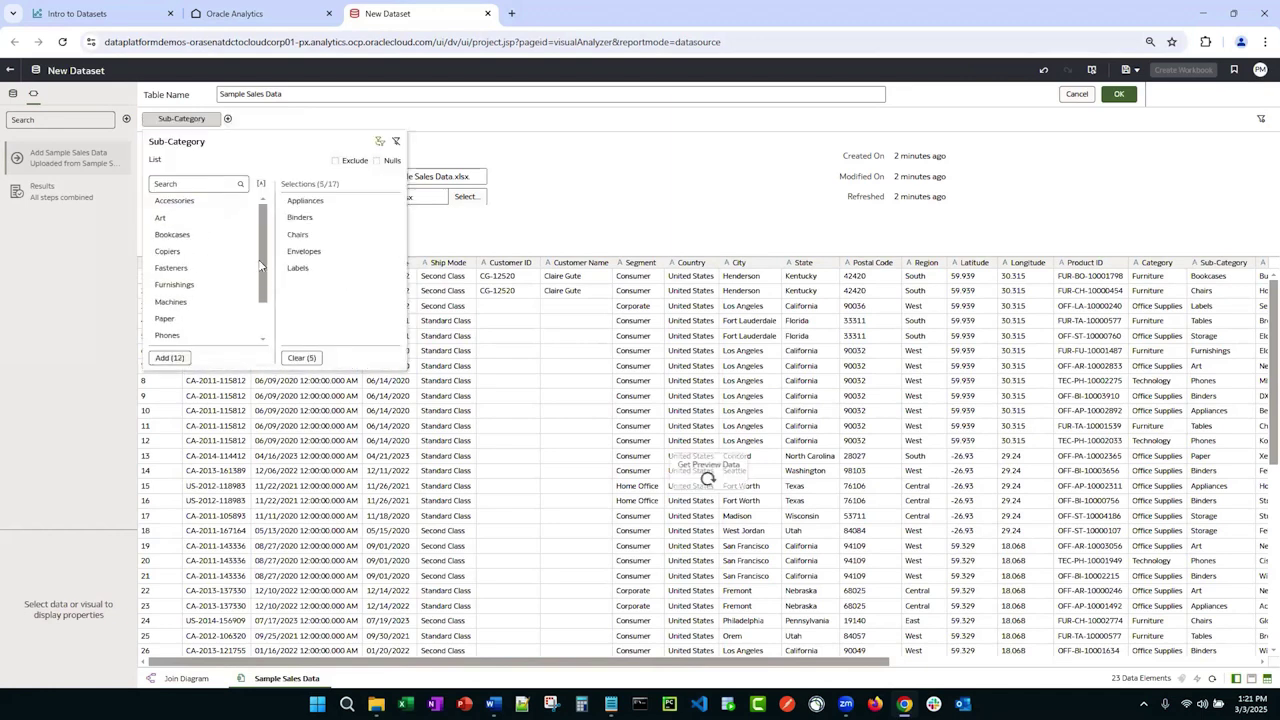
click(336, 160)
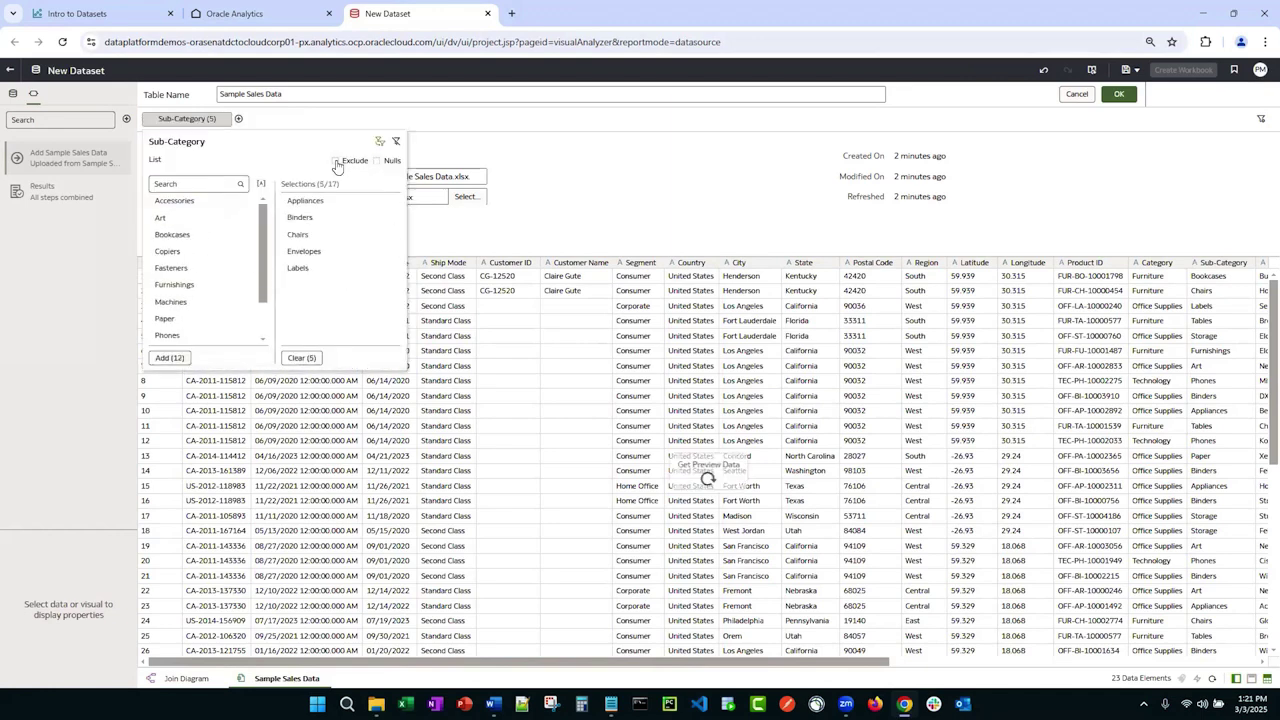
click(534, 187)
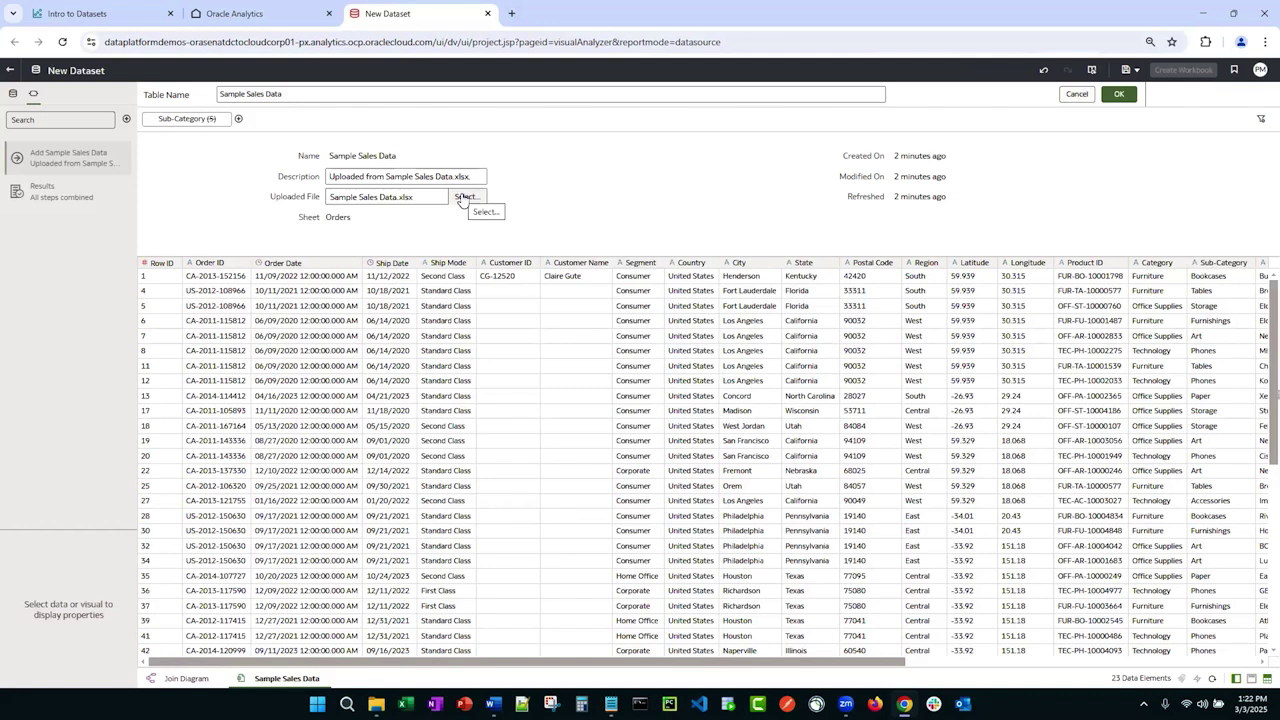
Step: Cancel the definition edits and scroll the data grid right and back to review columns
click(1074, 94)
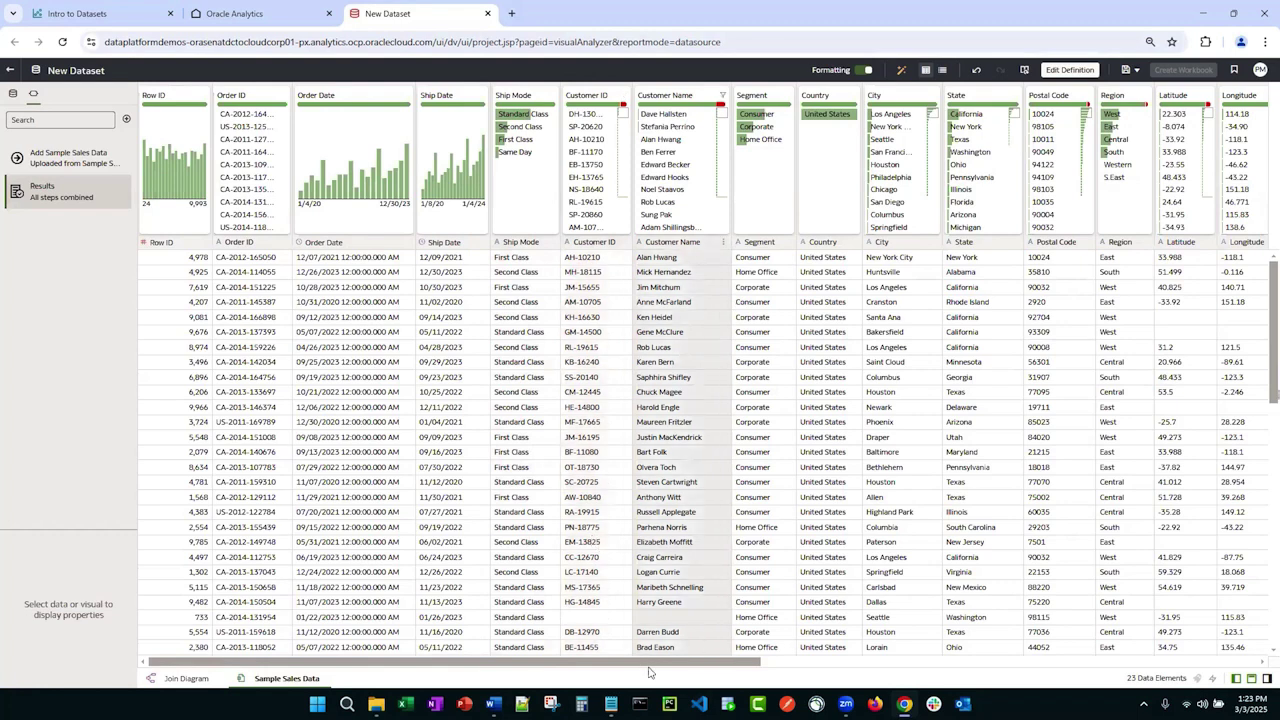
scroll(730, 664, right, 10)
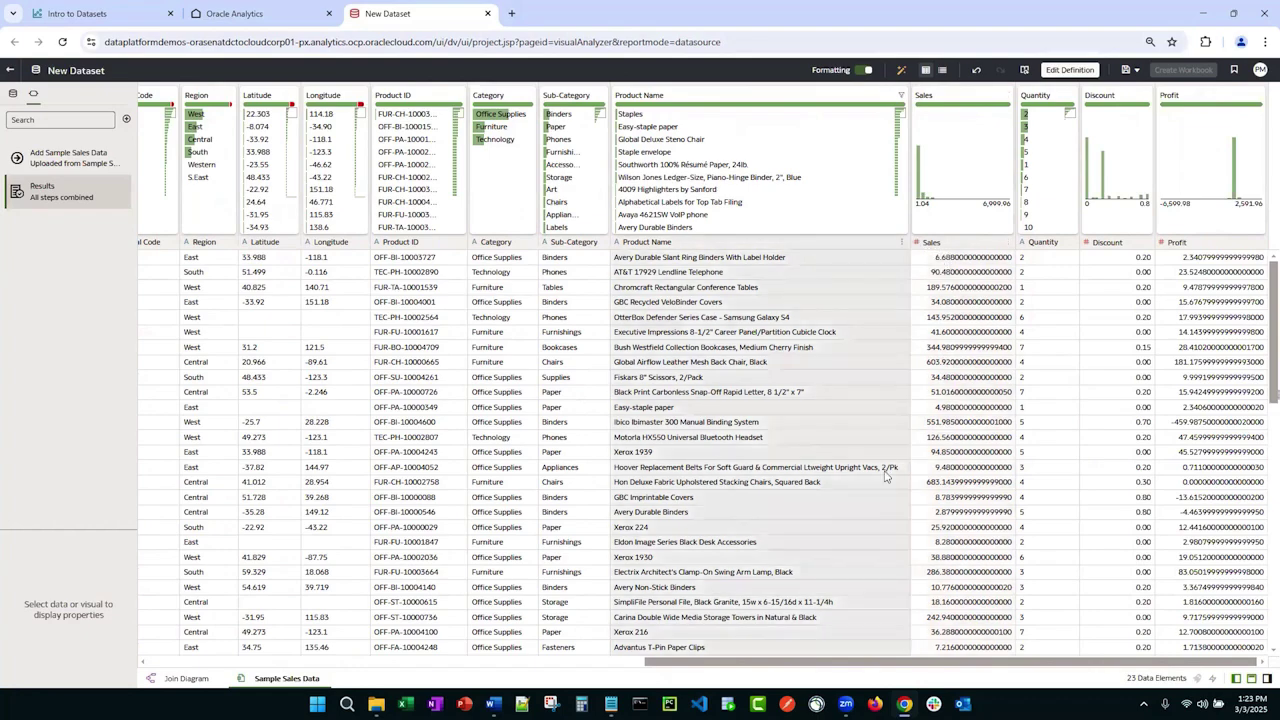
drag(812, 666, 240, 684)
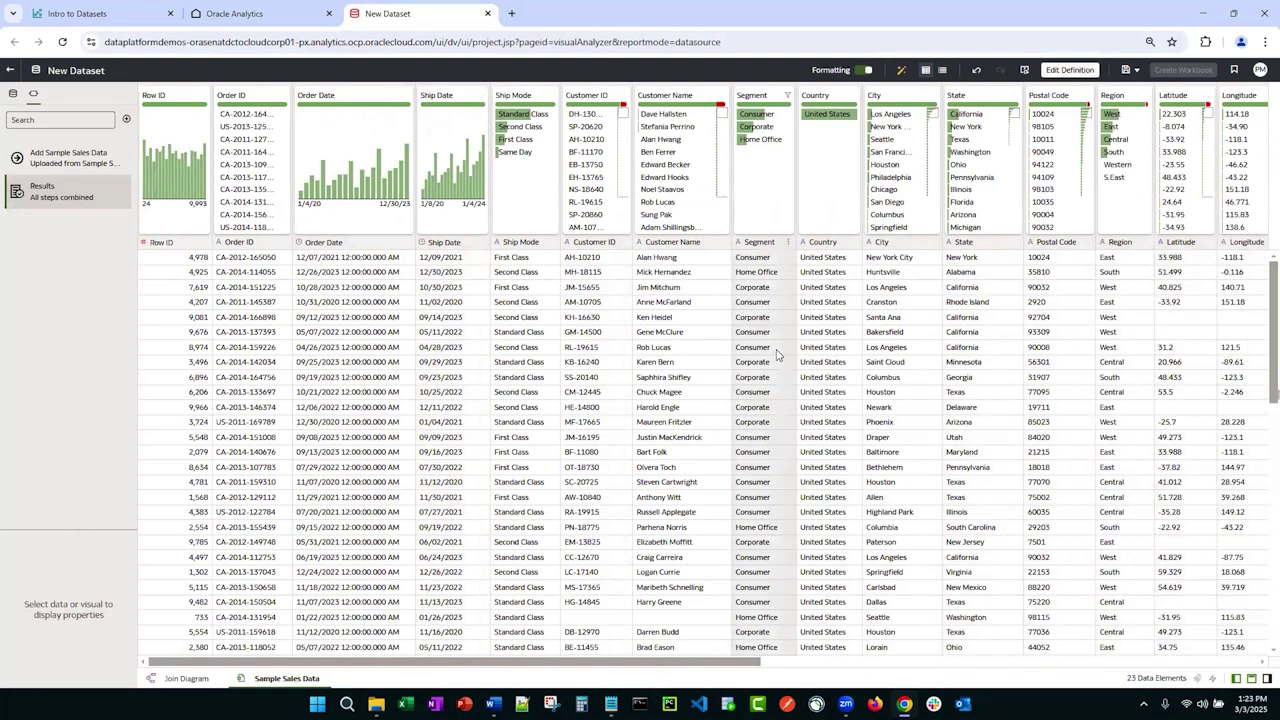
Step: After checking Country, switch Row ID's Treat As from Measure to Attribute
click(805, 243)
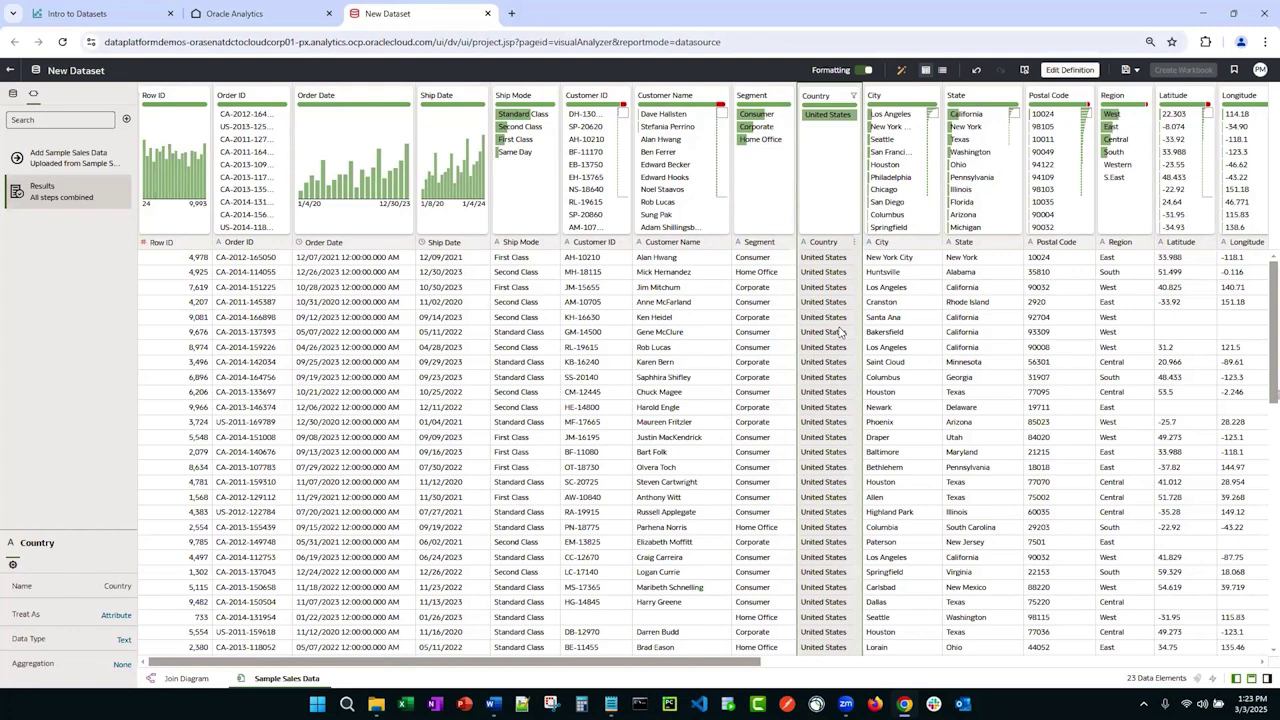
click(840, 332)
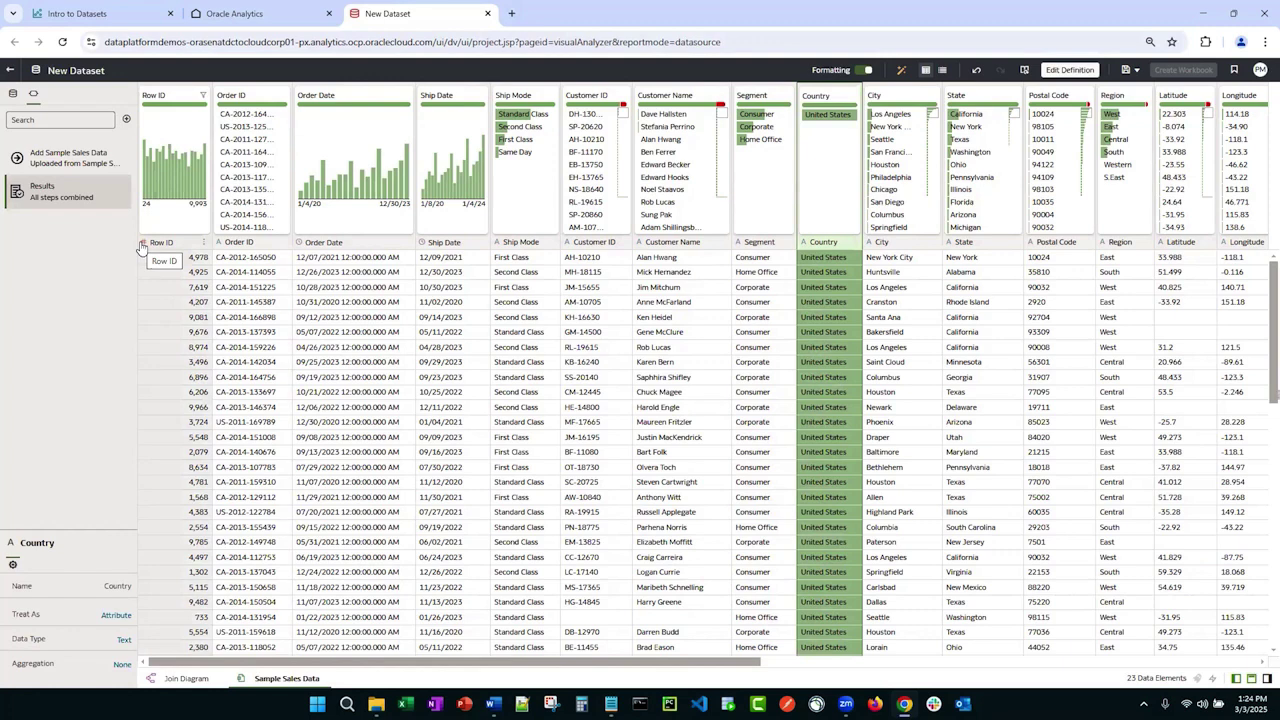
click(155, 291)
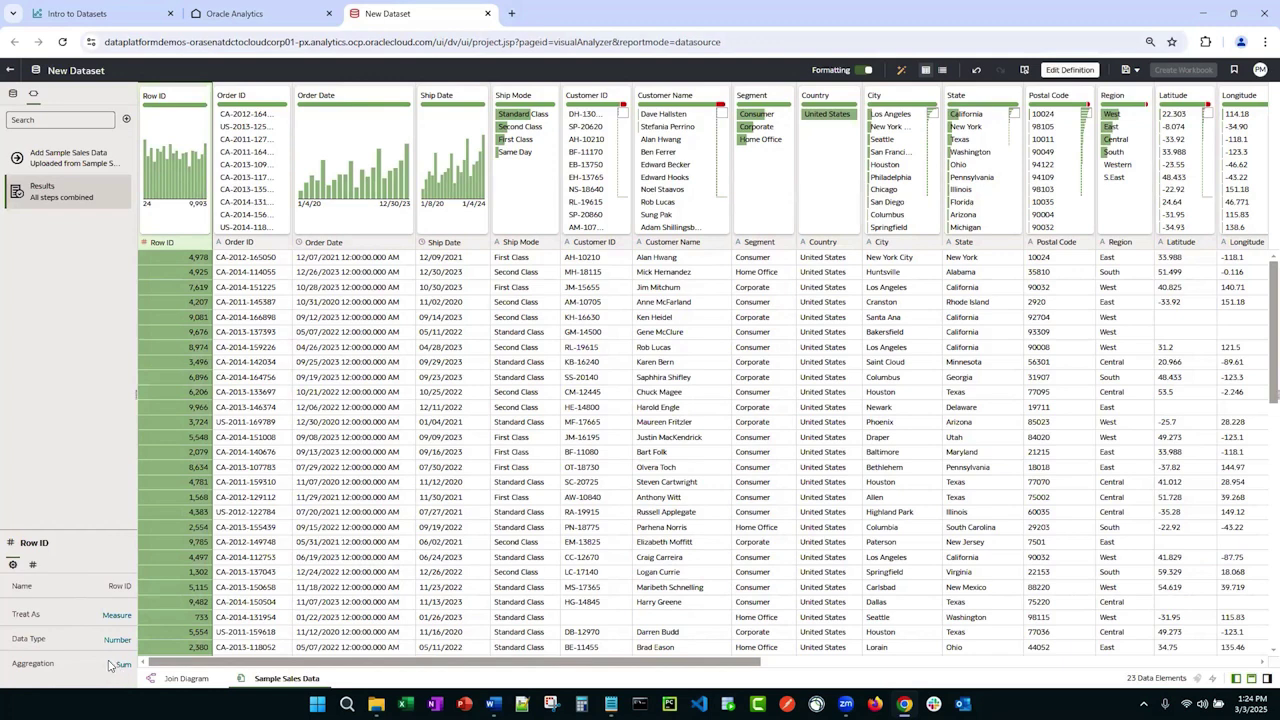
click(114, 616)
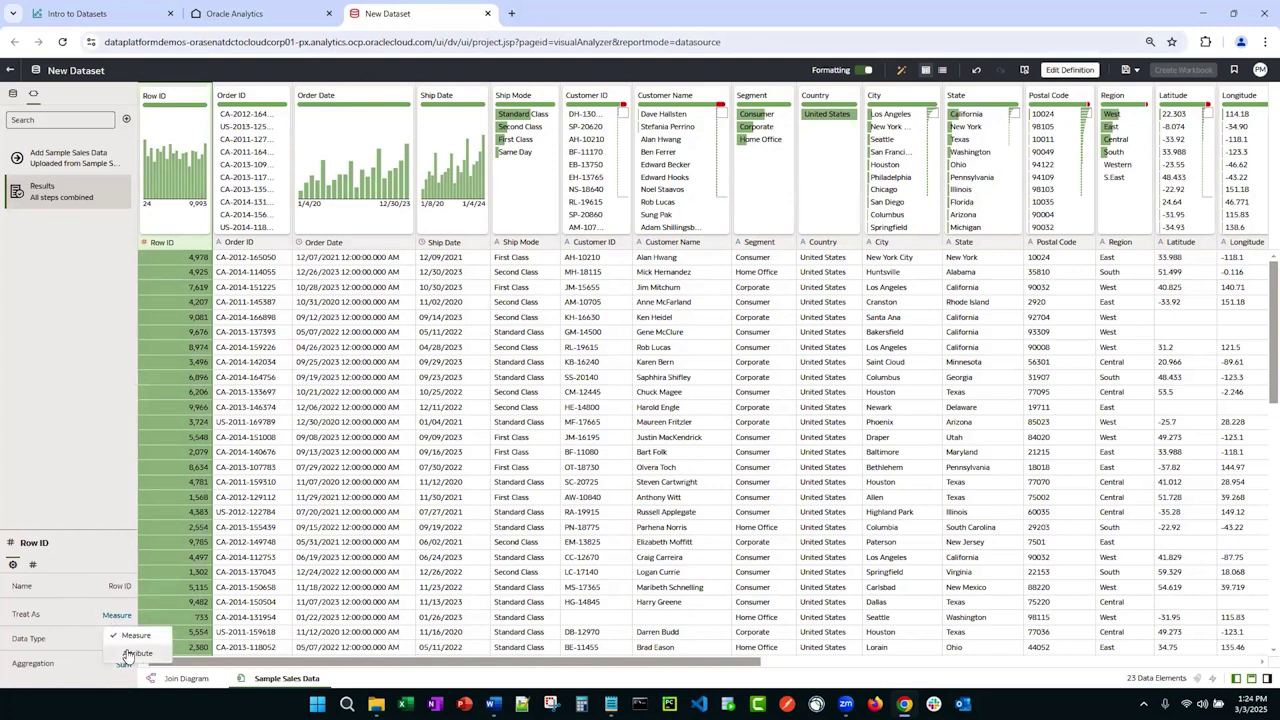
click(135, 653)
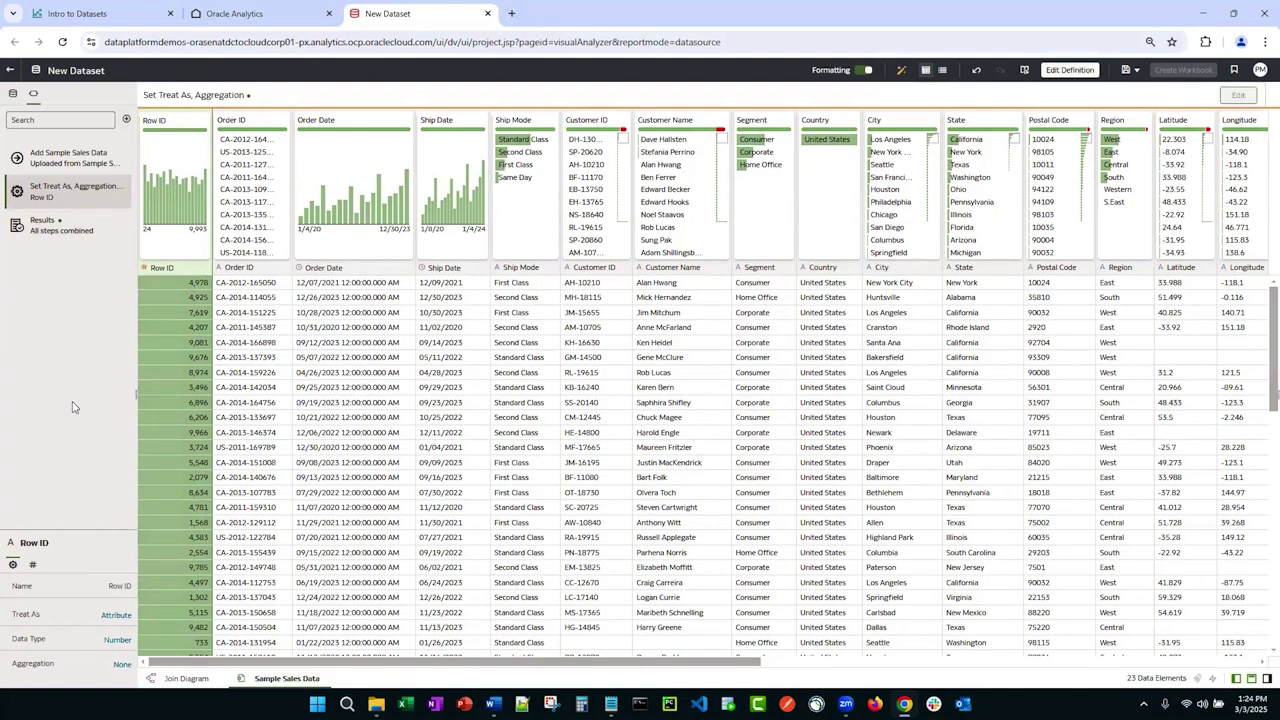
click(148, 275)
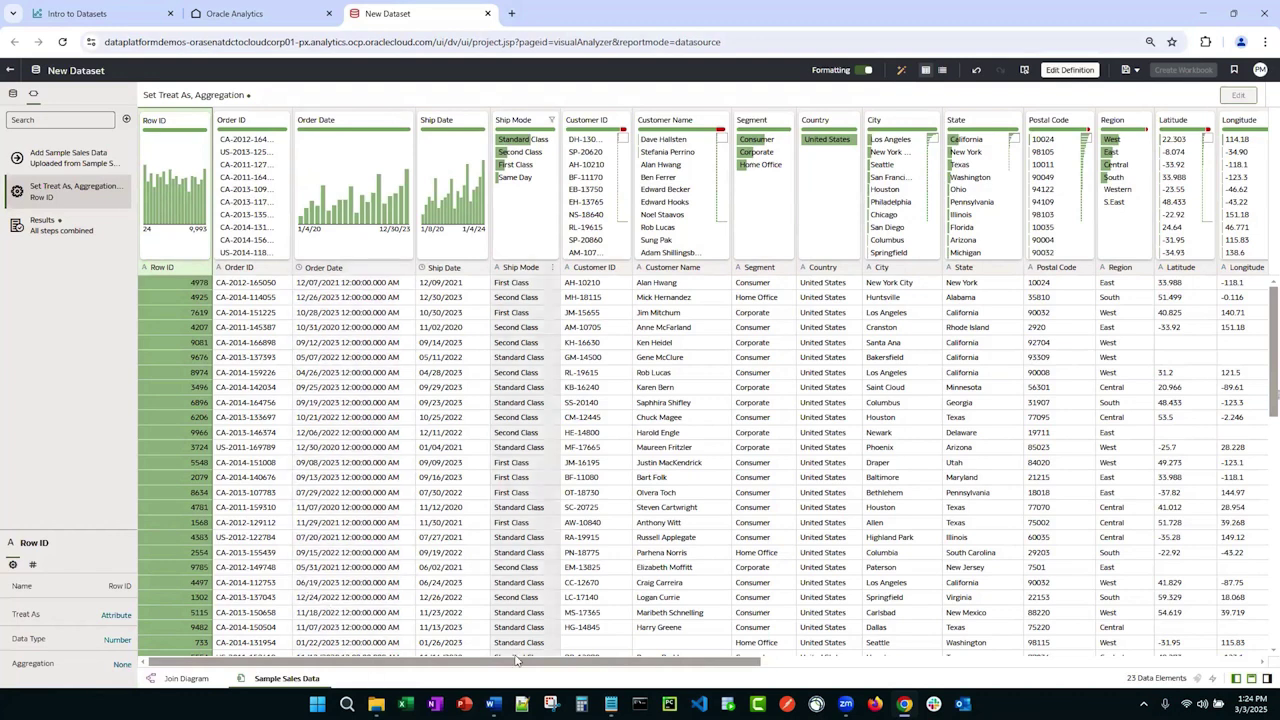
Step: Scroll to the Quantity column and select it to view its Text, attribute properties
drag(510, 668, 1055, 665)
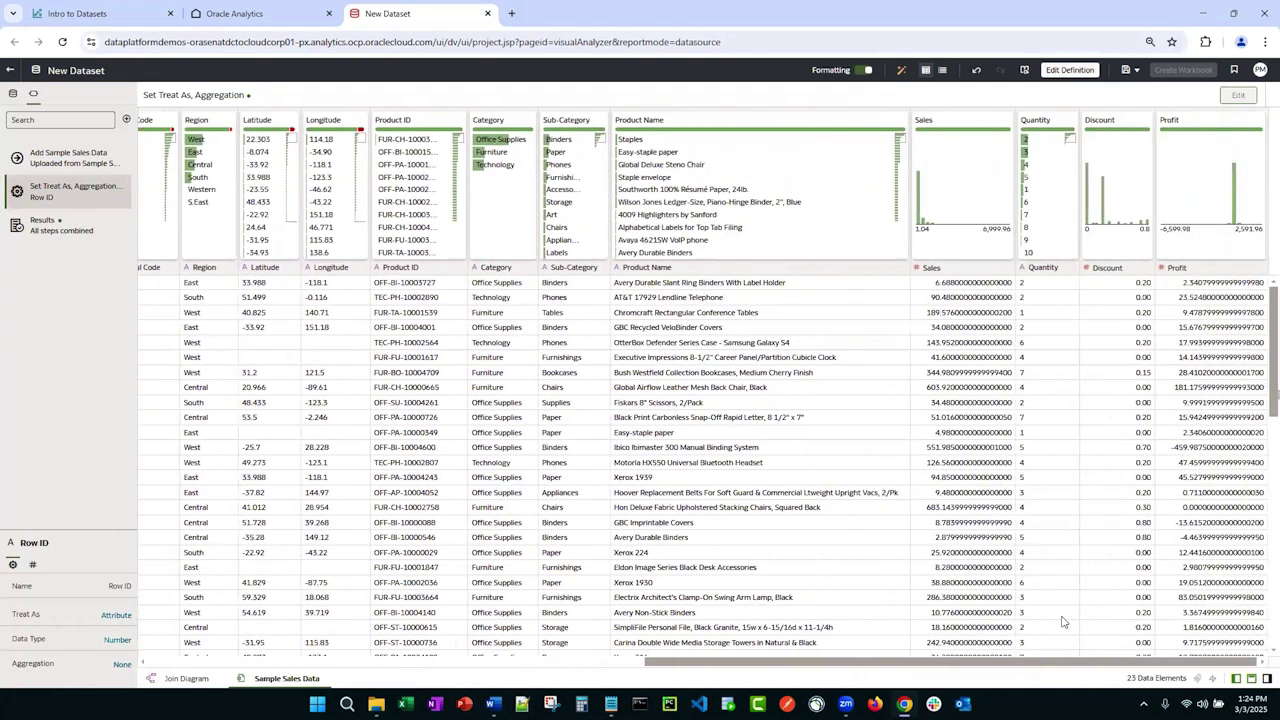
click(1040, 317)
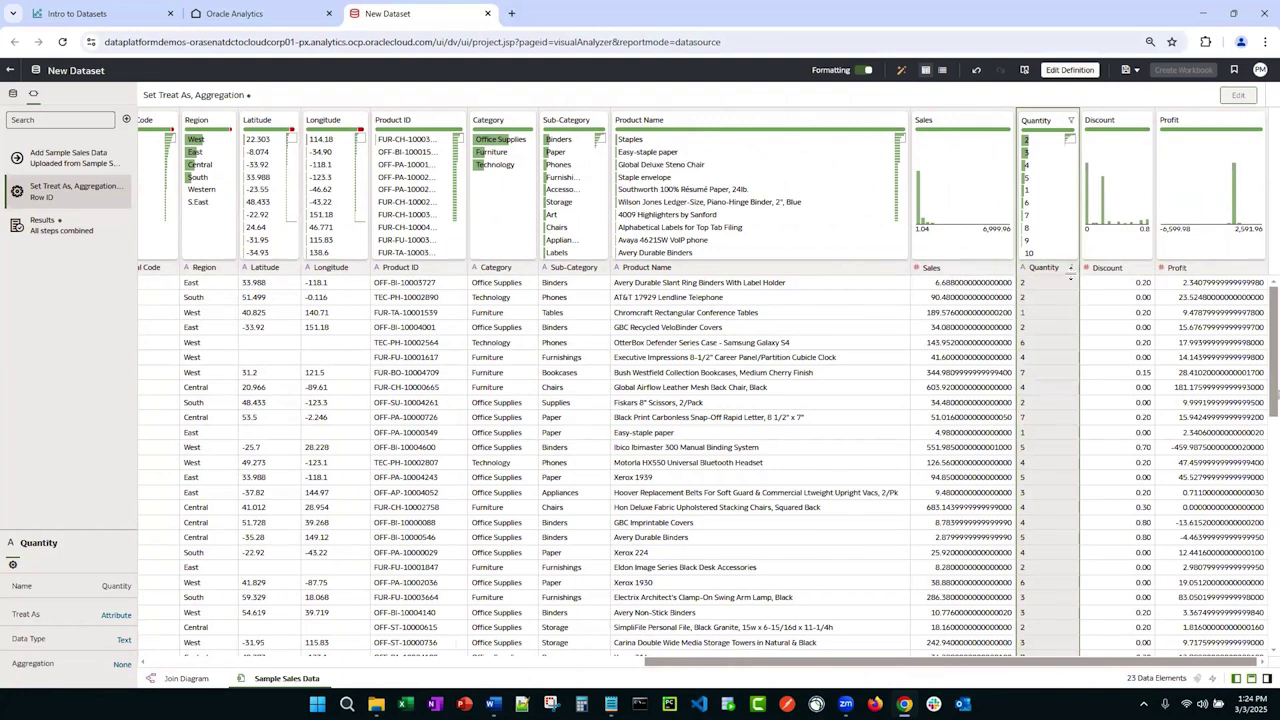
Step: Convert Quantity to Number and treat it as a measure aggregated by Sum
click(1070, 269)
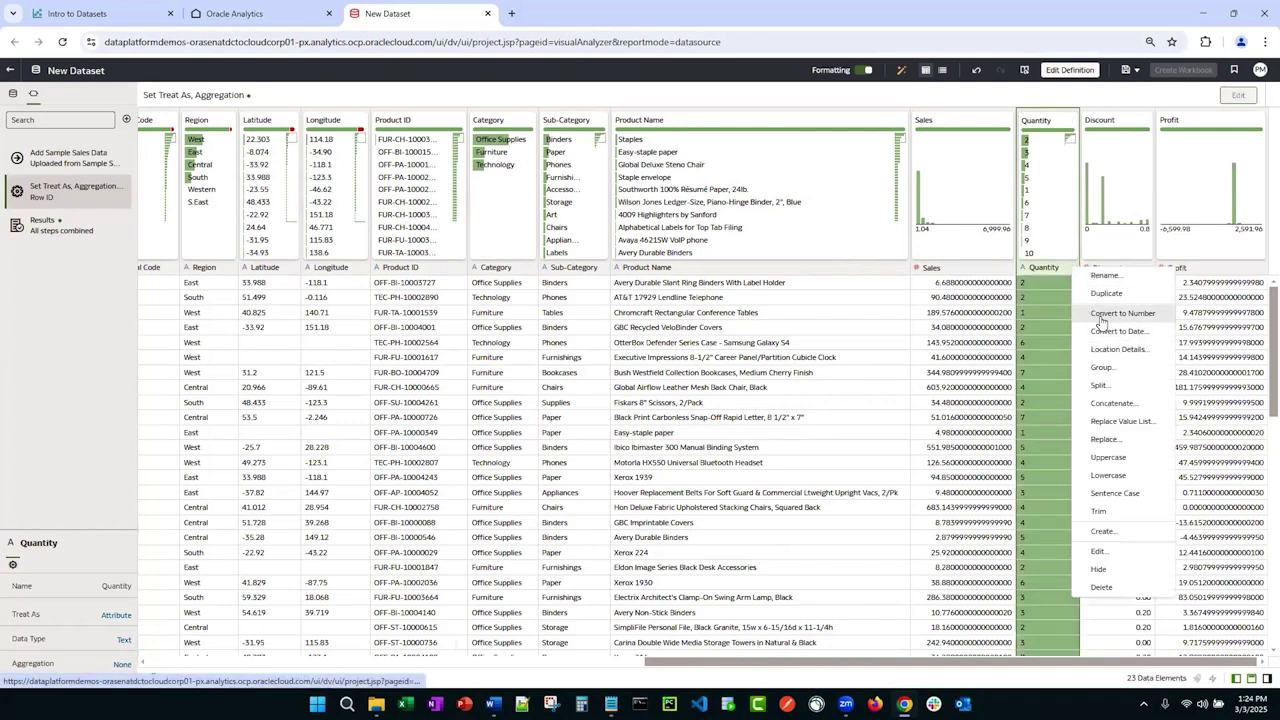
click(1101, 314)
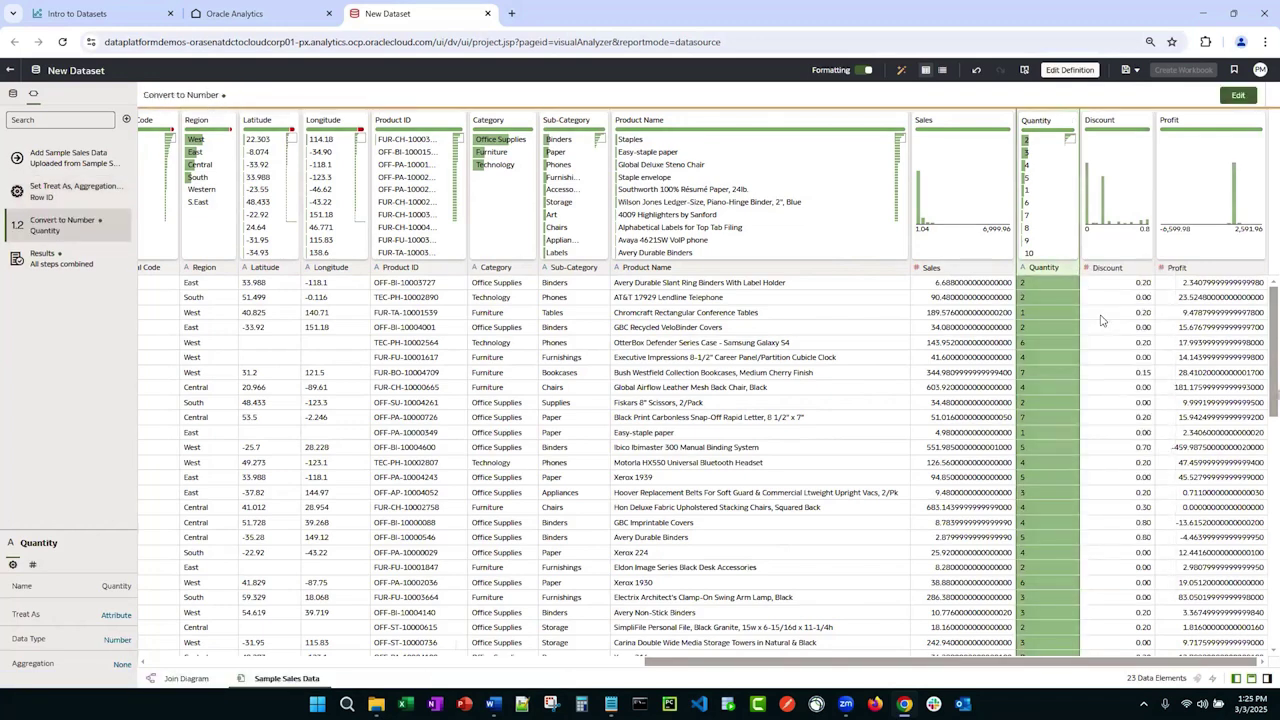
click(1024, 268)
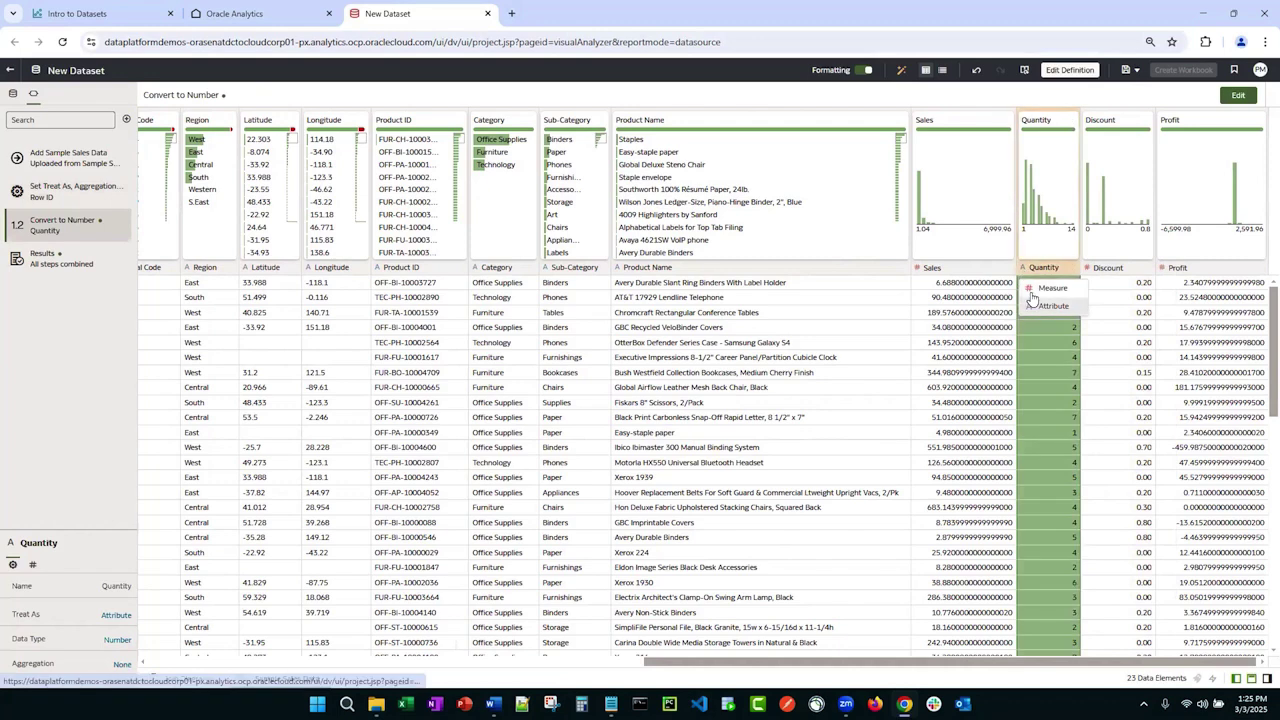
click(1031, 289)
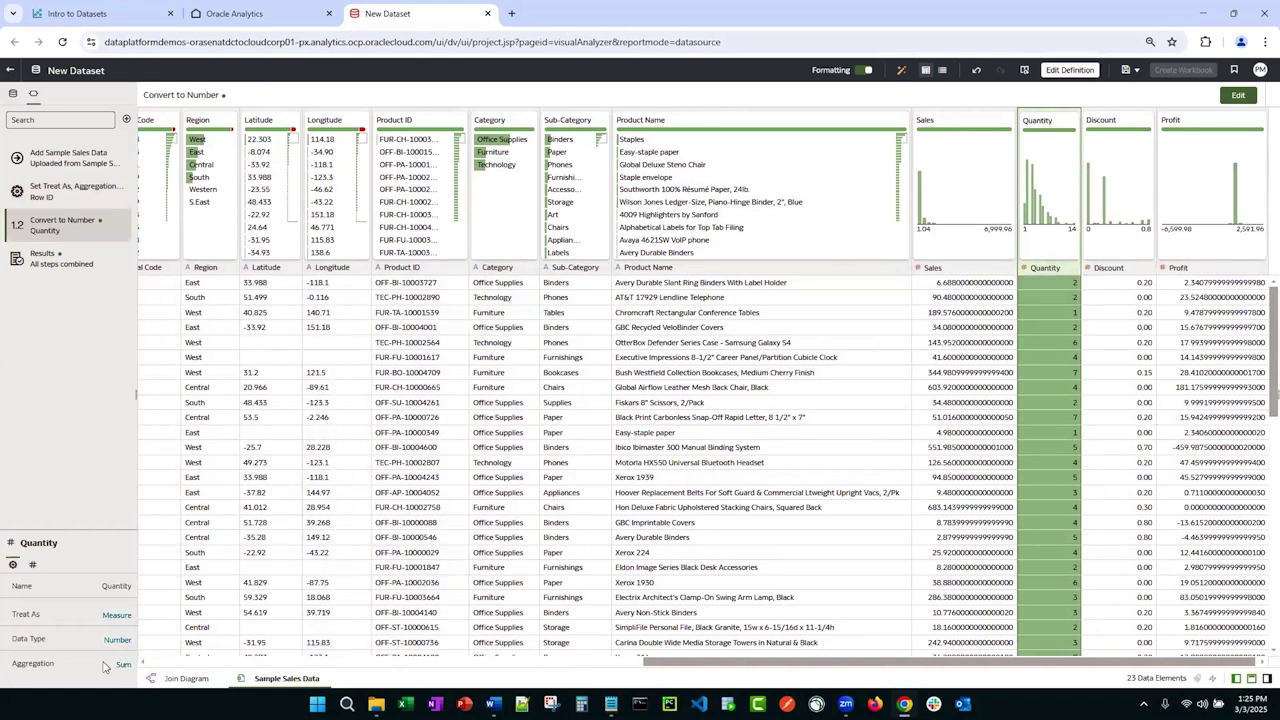
click(1043, 335)
Step: Set the Discount column's aggregation to Average
click(1117, 369)
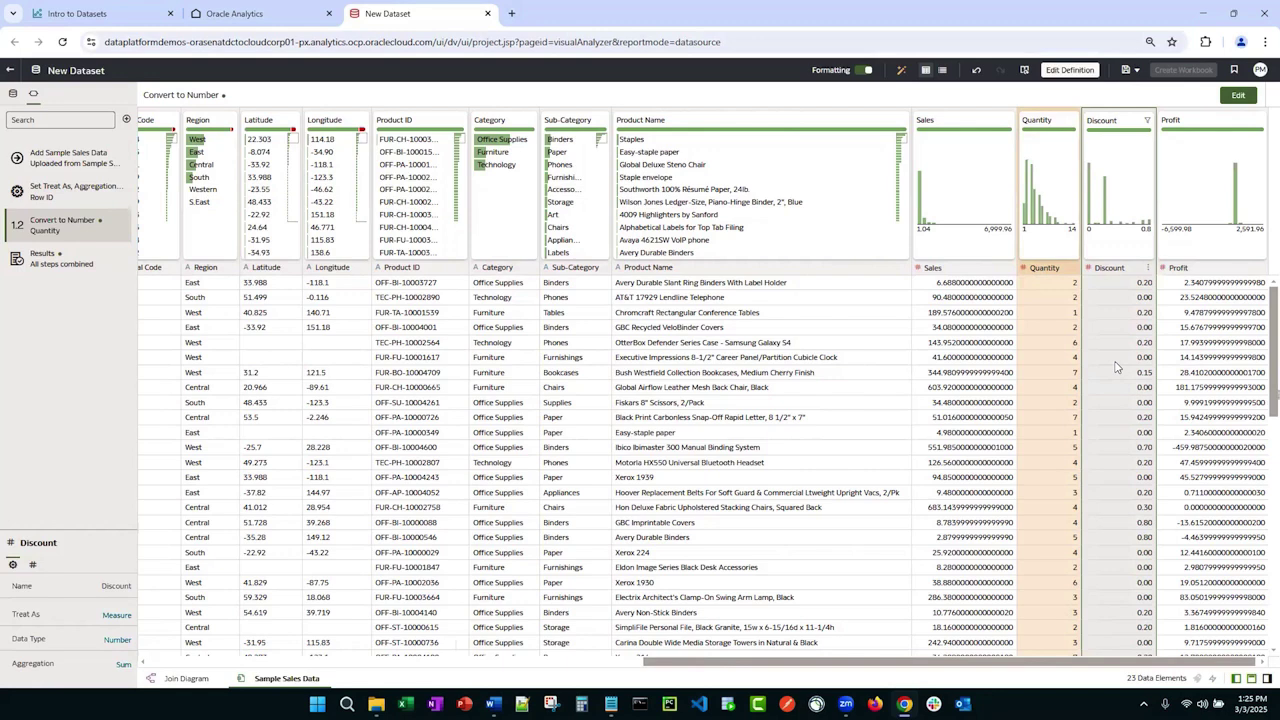
click(122, 667)
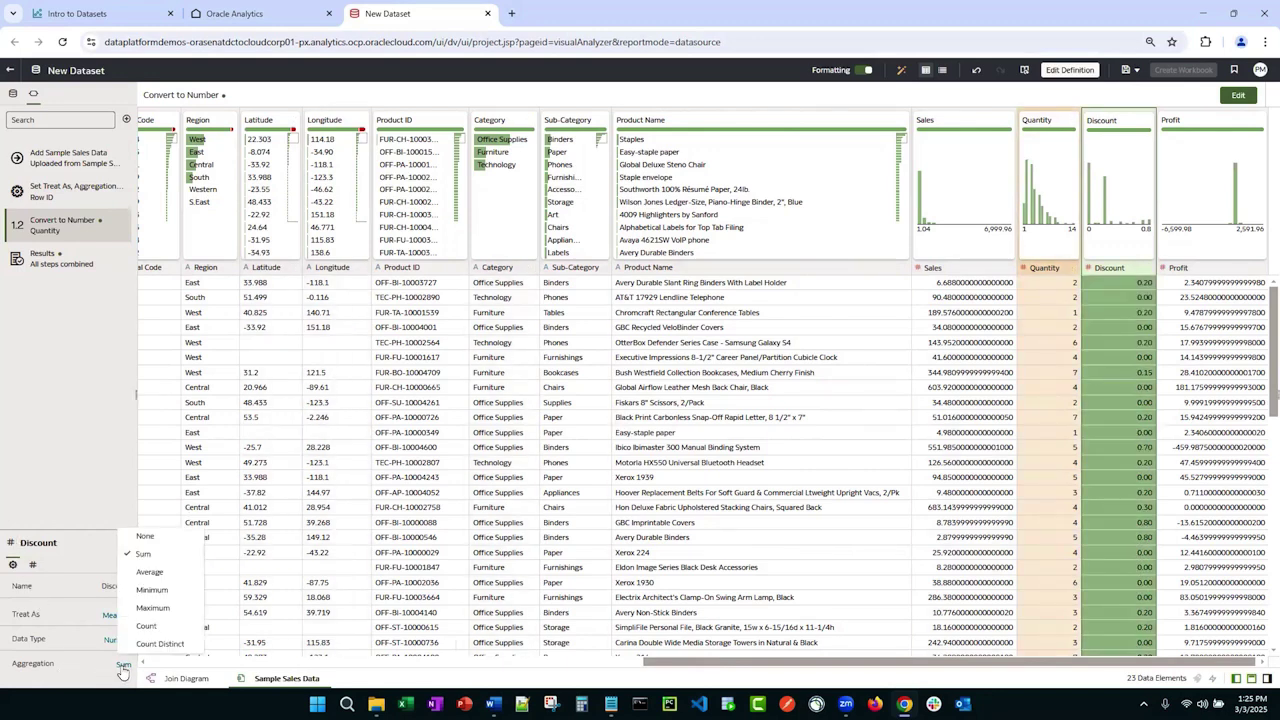
click(148, 572)
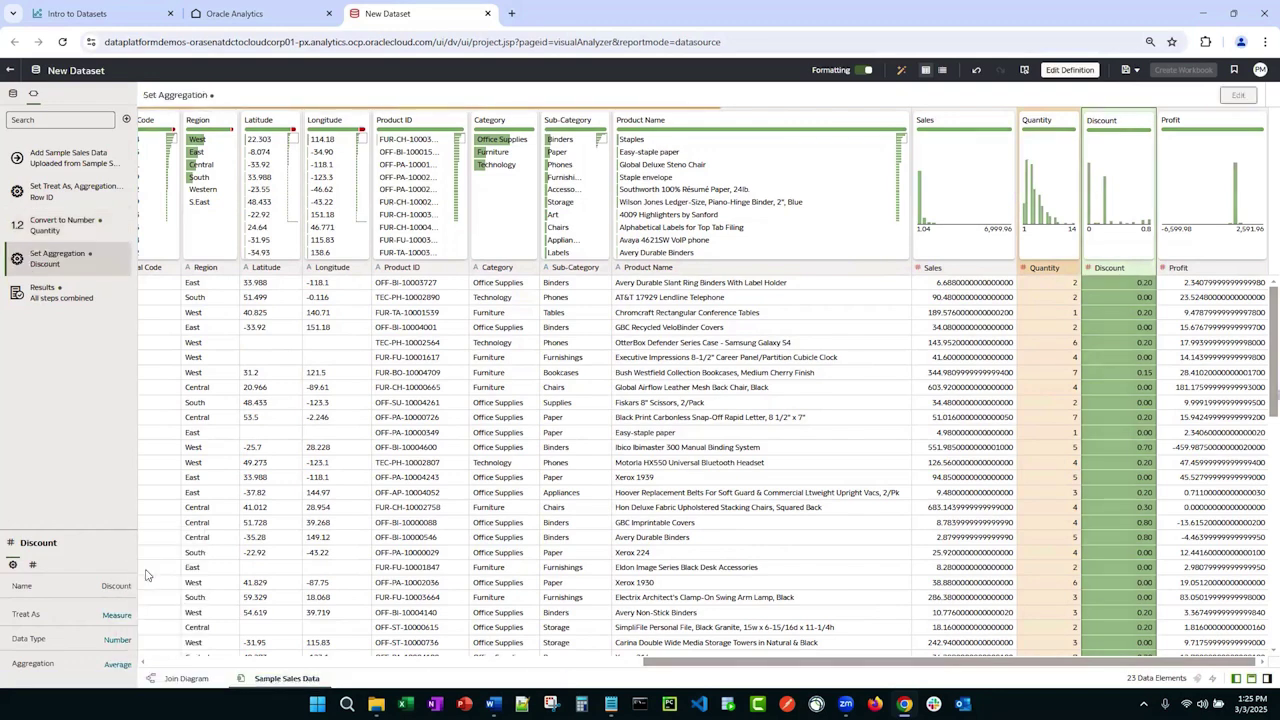
Step: Format Discount values as Percent, showing them like 20.00%
click(32, 568)
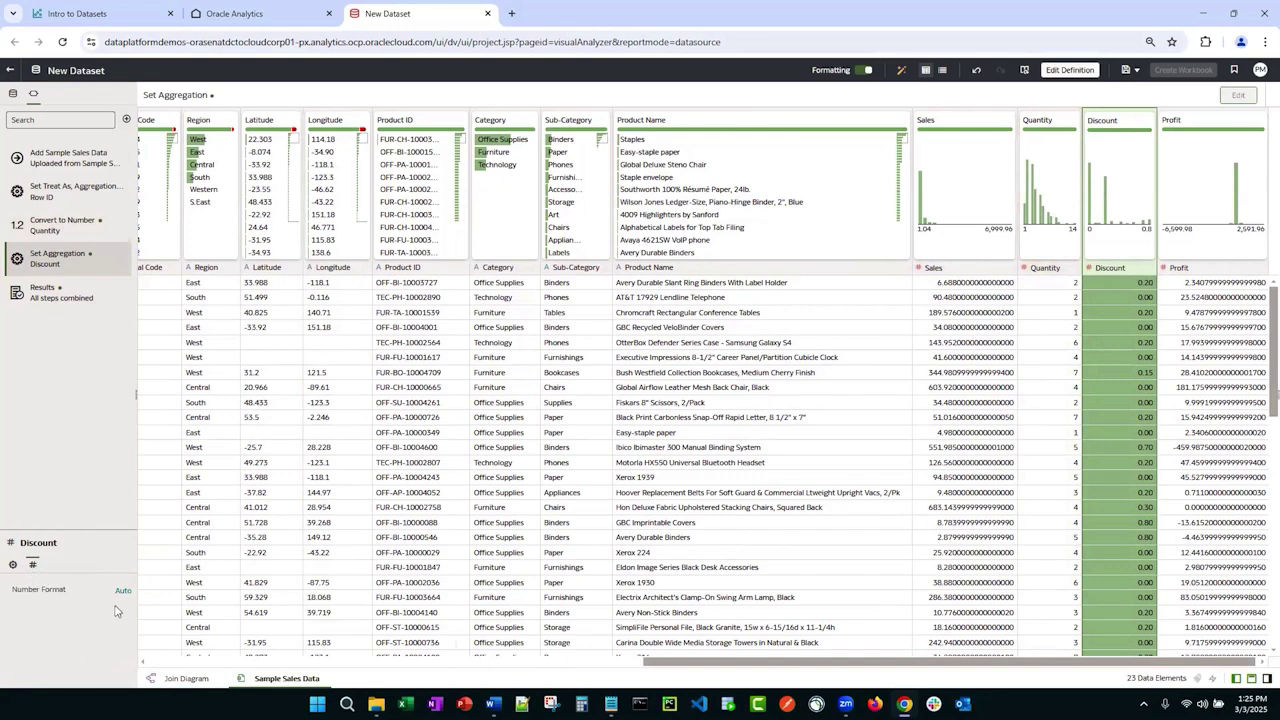
click(121, 593)
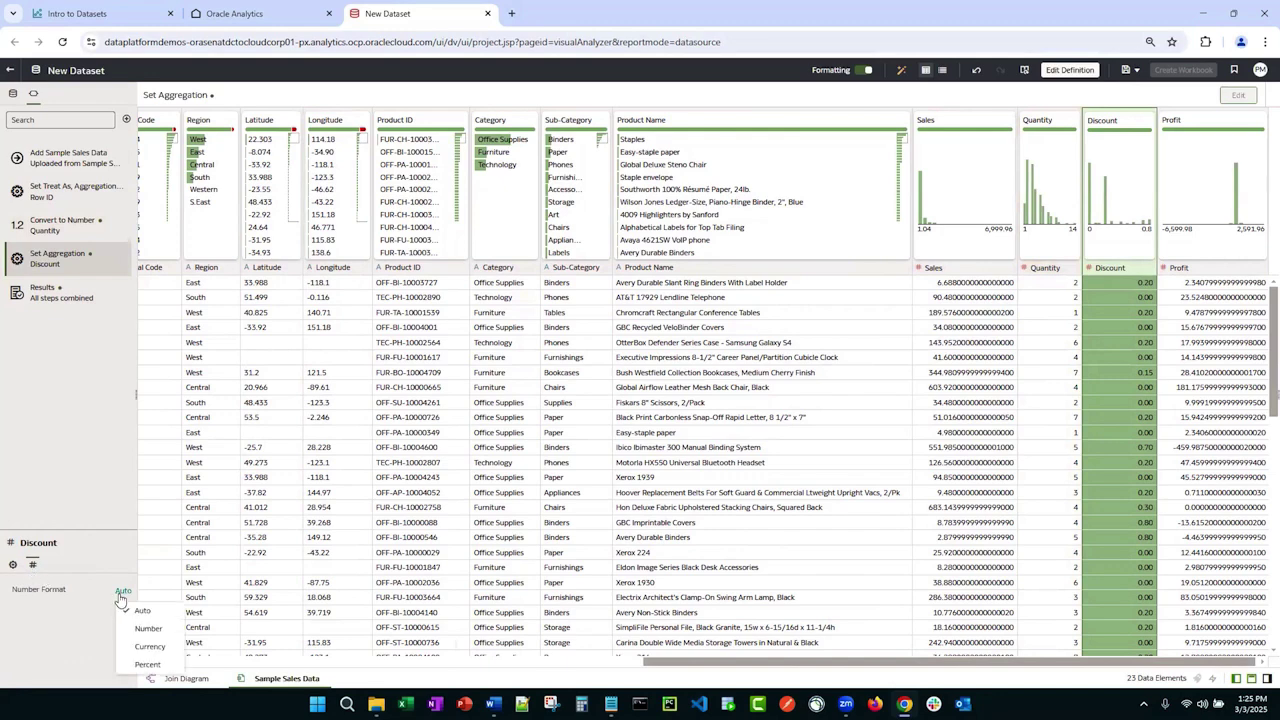
click(147, 664)
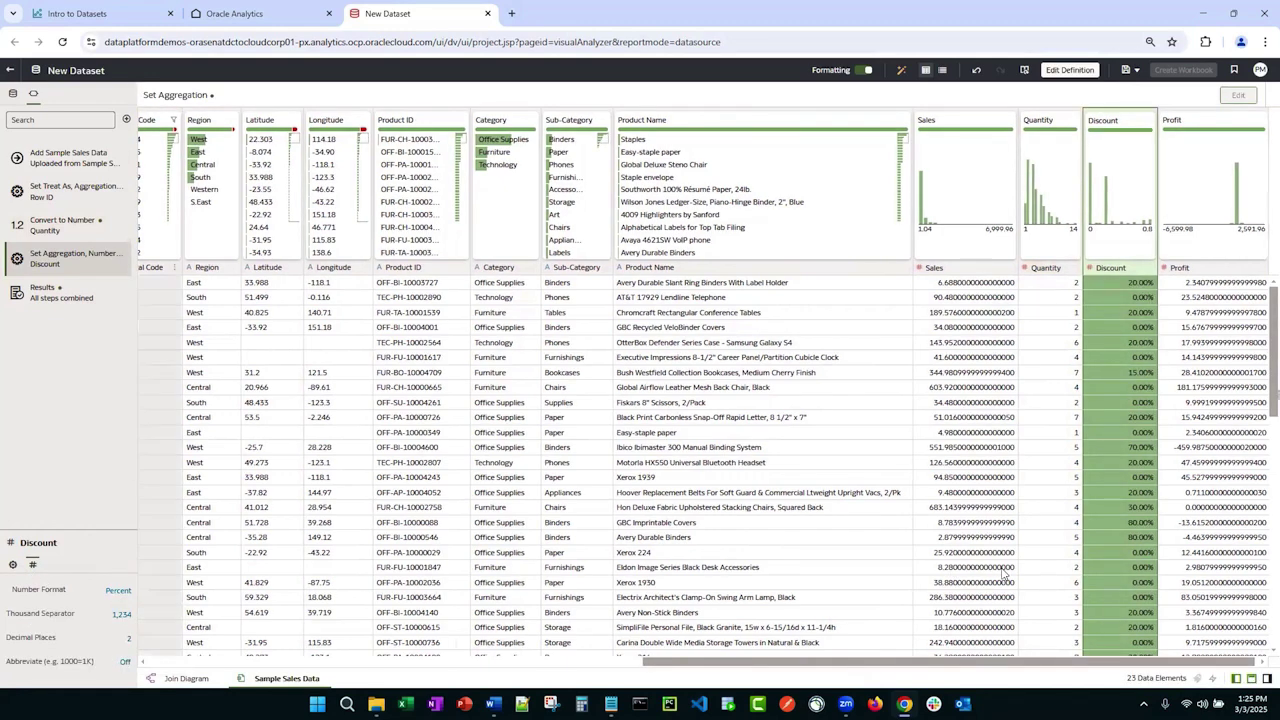
click(1108, 485)
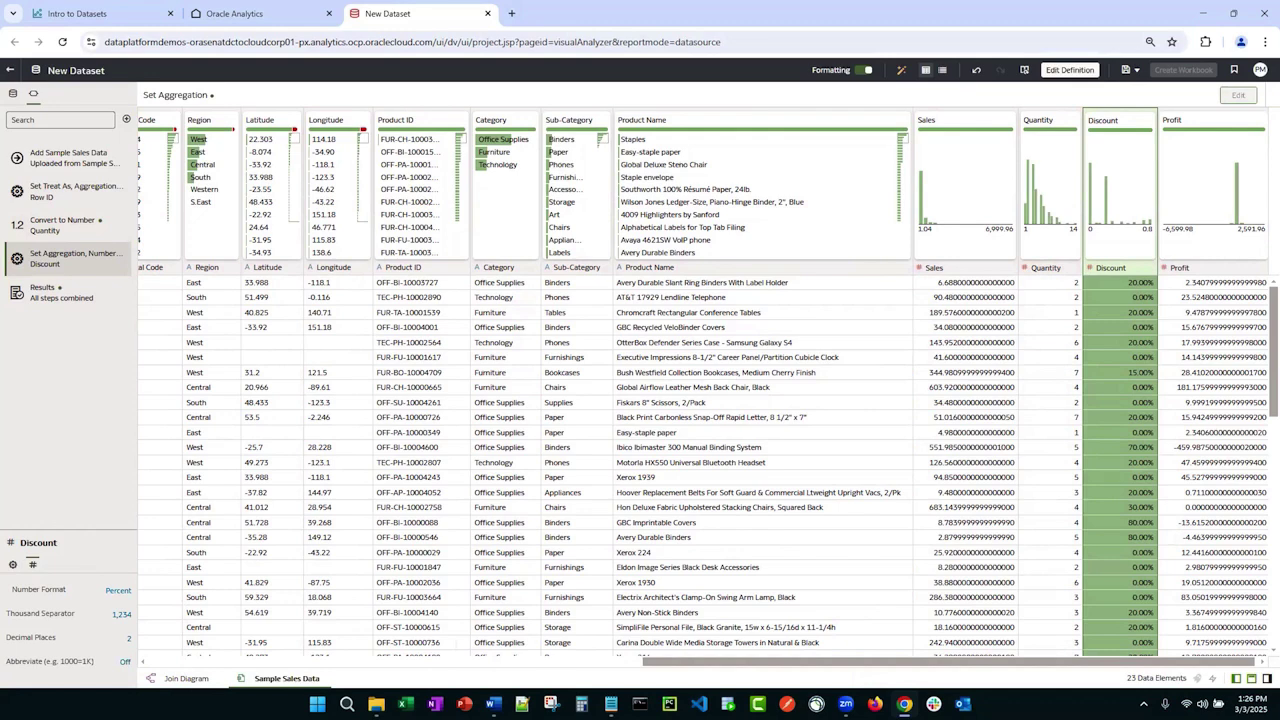
click(1134, 564)
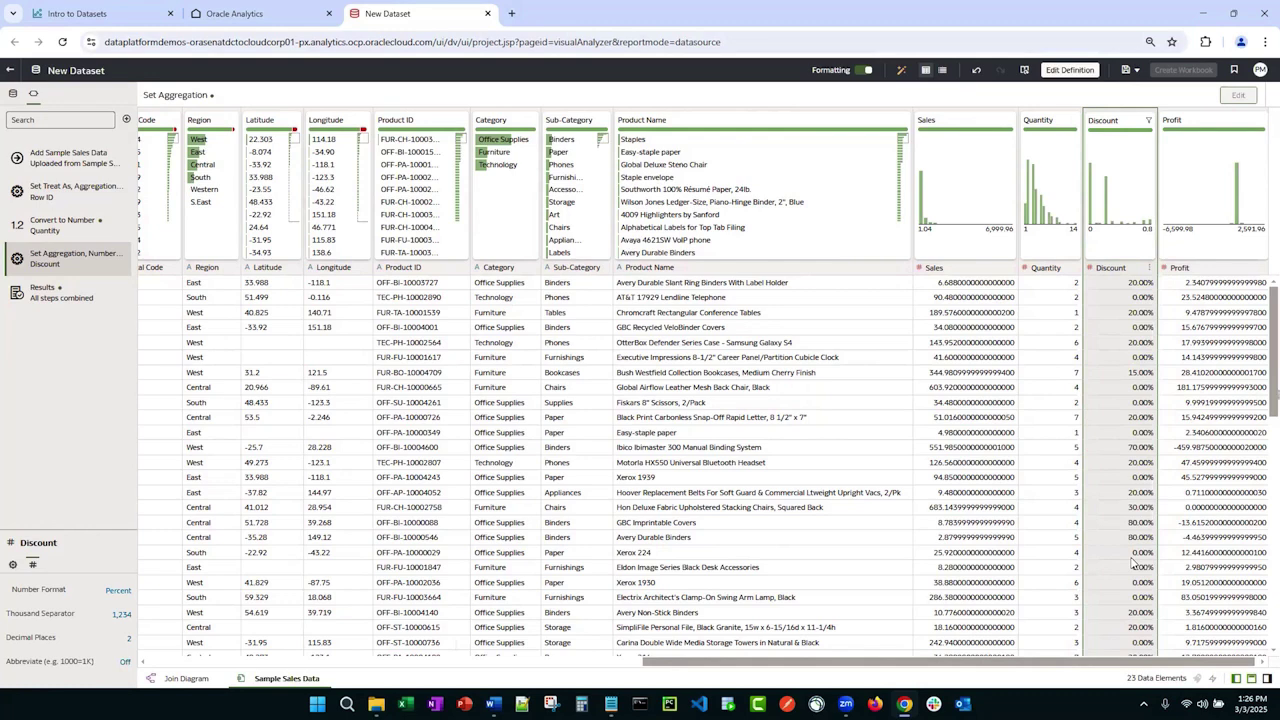
click(1134, 564)
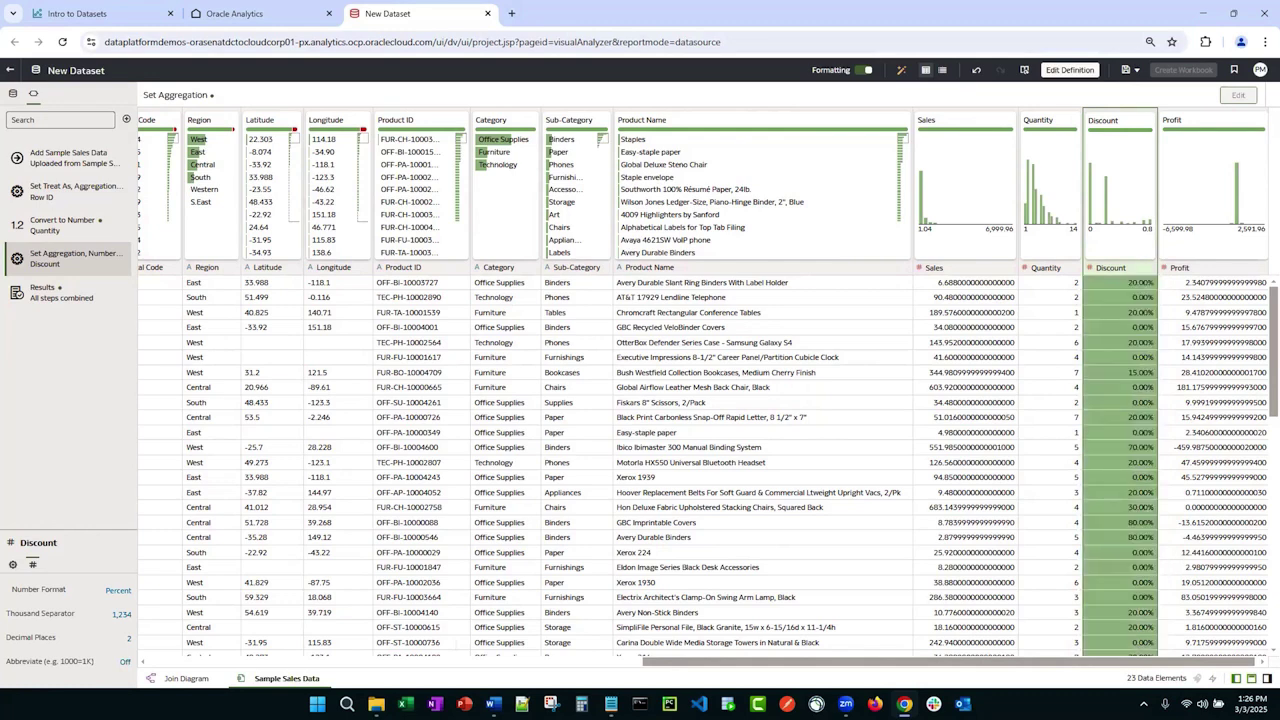
Step: Delete 'hh:mm:ss.SSS tt' from Order Date's format so it shows MM/dd/yyyy only
drag(1173, 664, 641, 660)
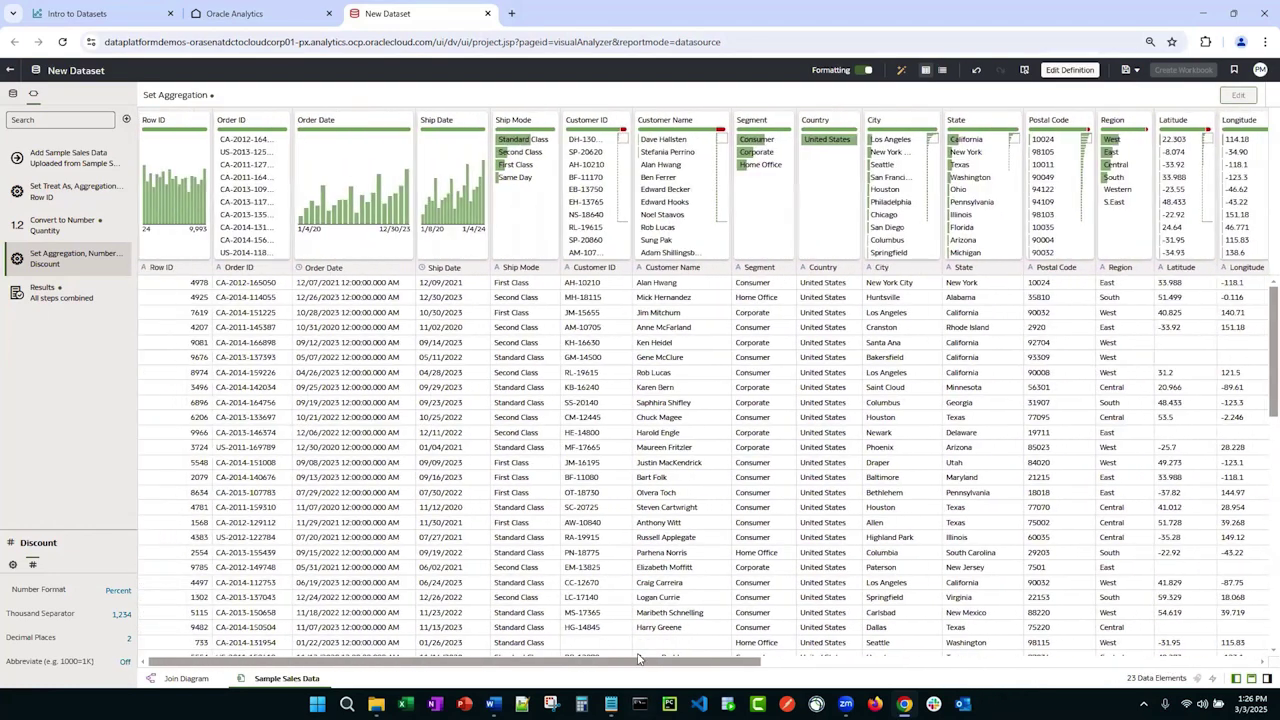
click(350, 343)
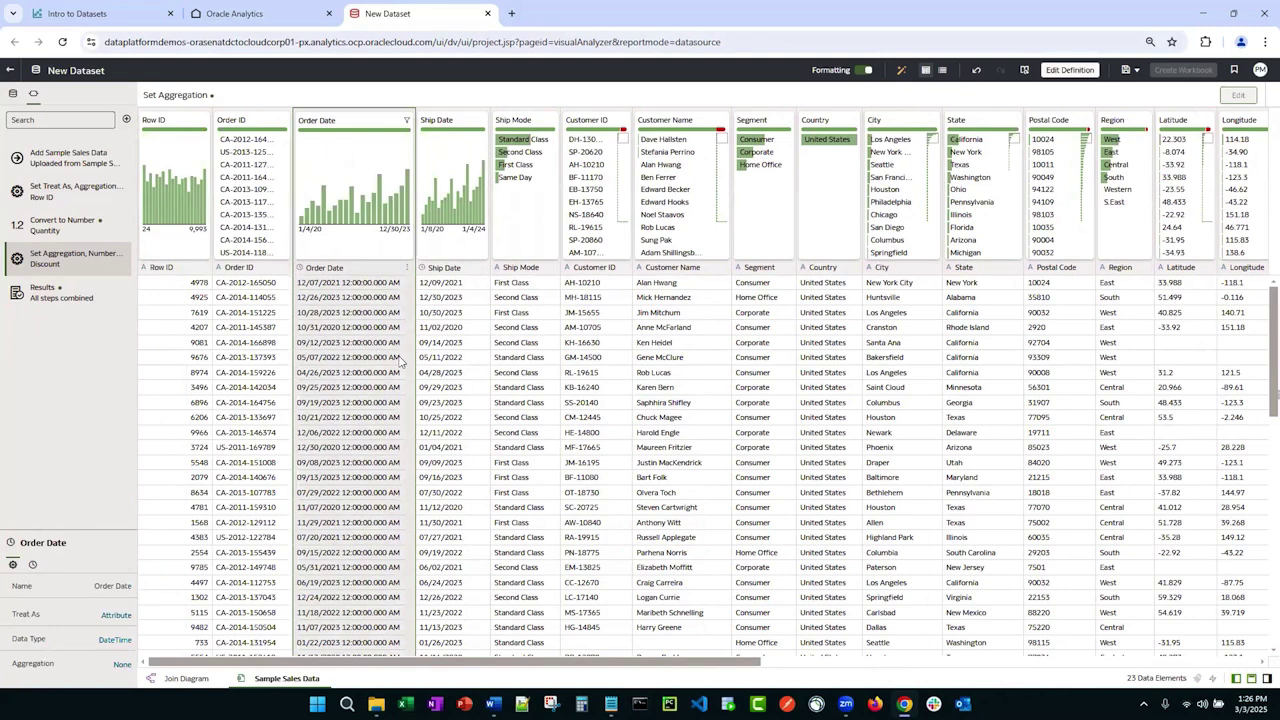
click(332, 345)
click(34, 566)
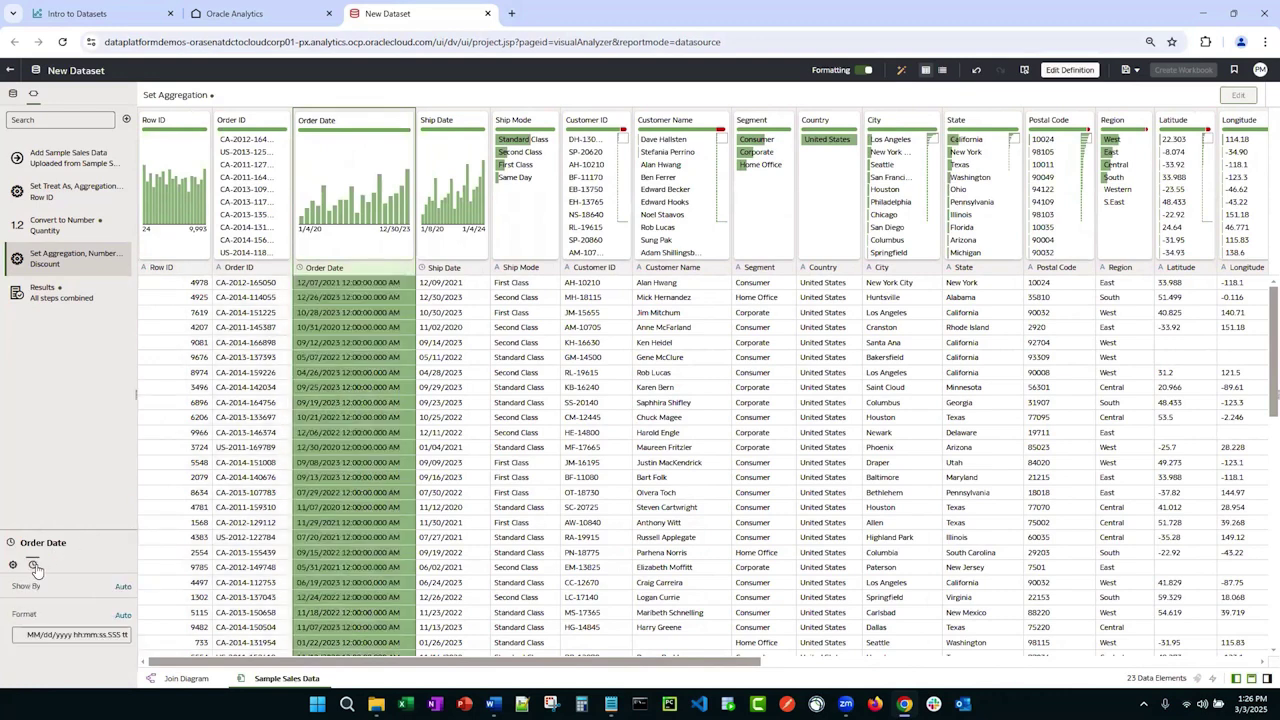
drag(73, 634, 208, 647)
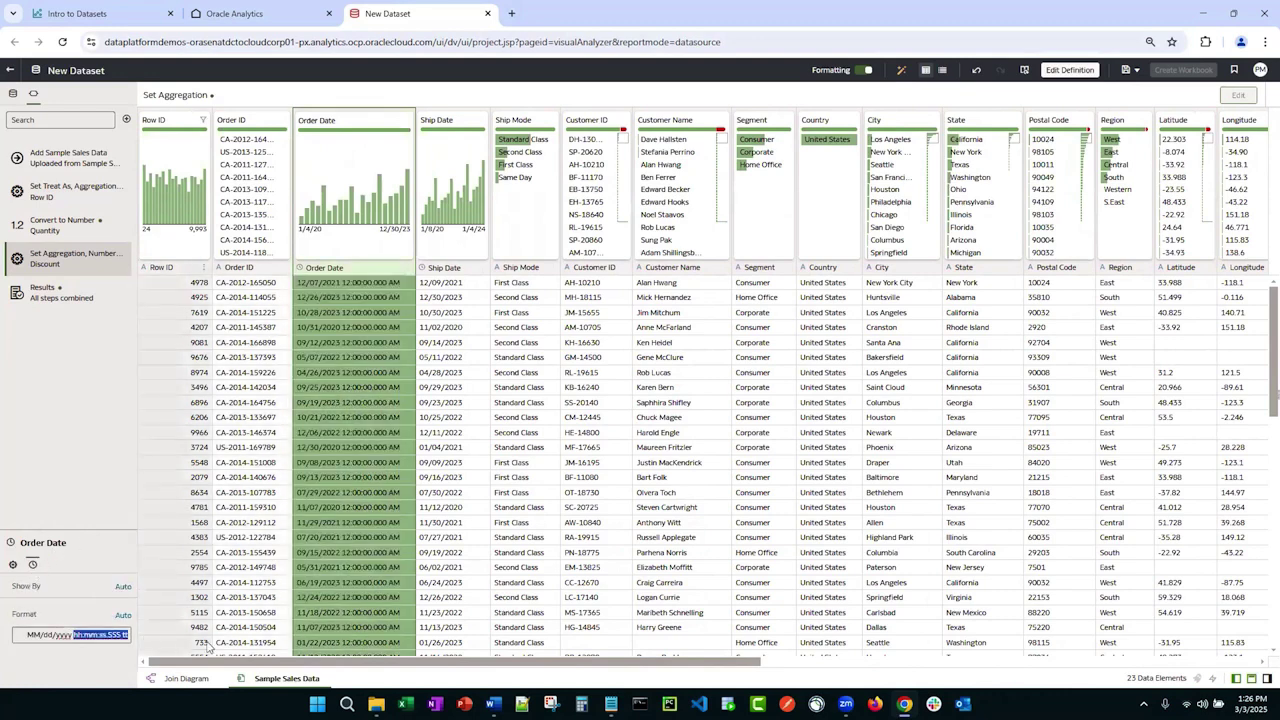
key(BackSpace)
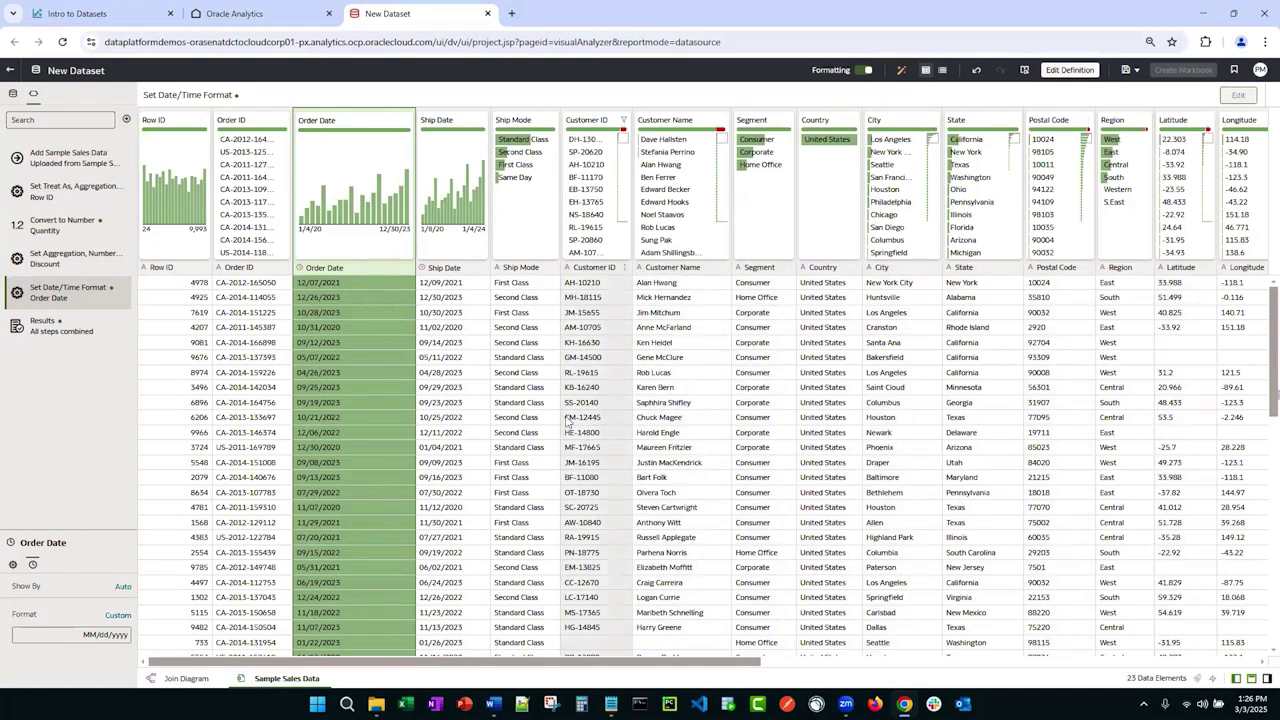
click(600, 330)
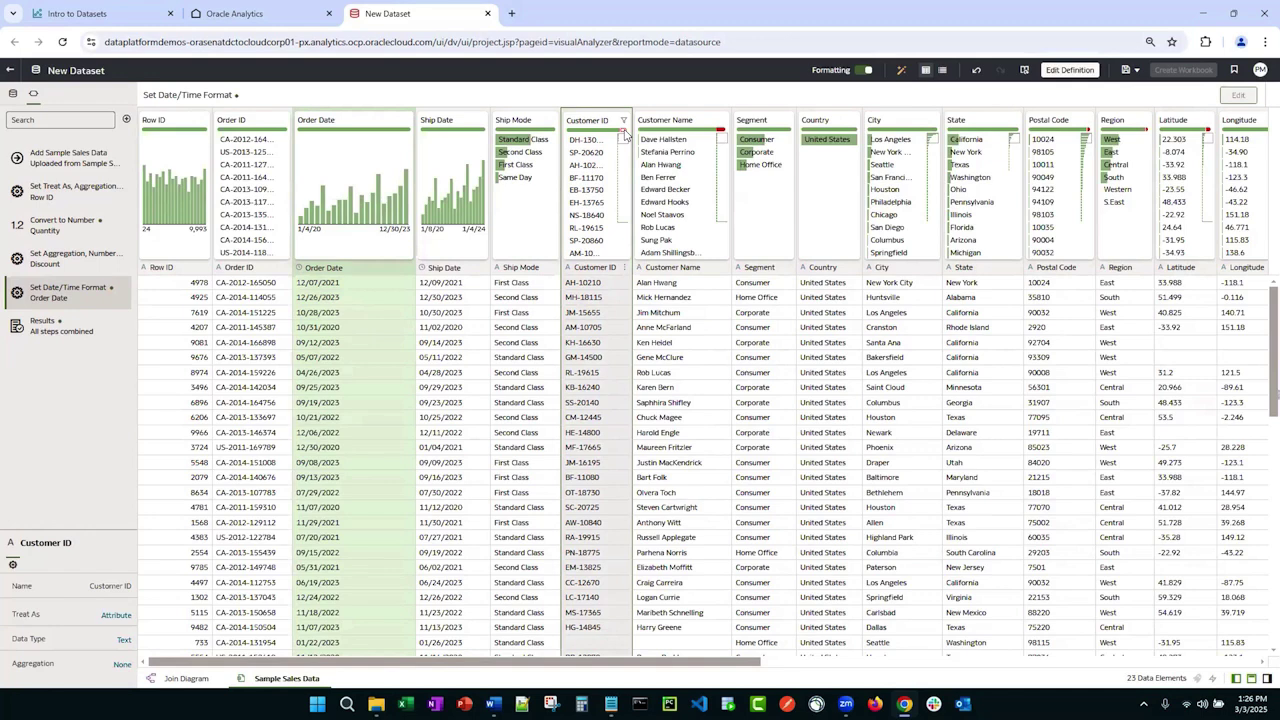
Step: Open the Edit expression editor for the Customer ID column from its actions menu
mouse_move(624, 131)
click(636, 298)
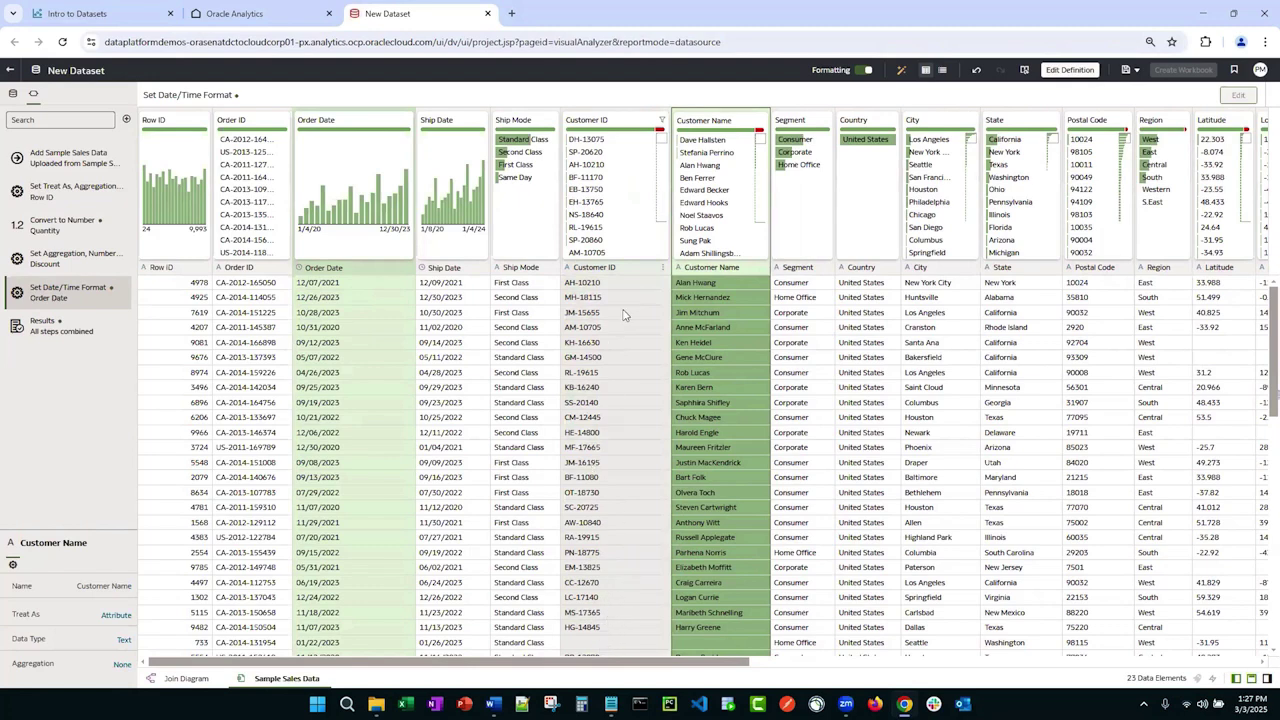
click(662, 274)
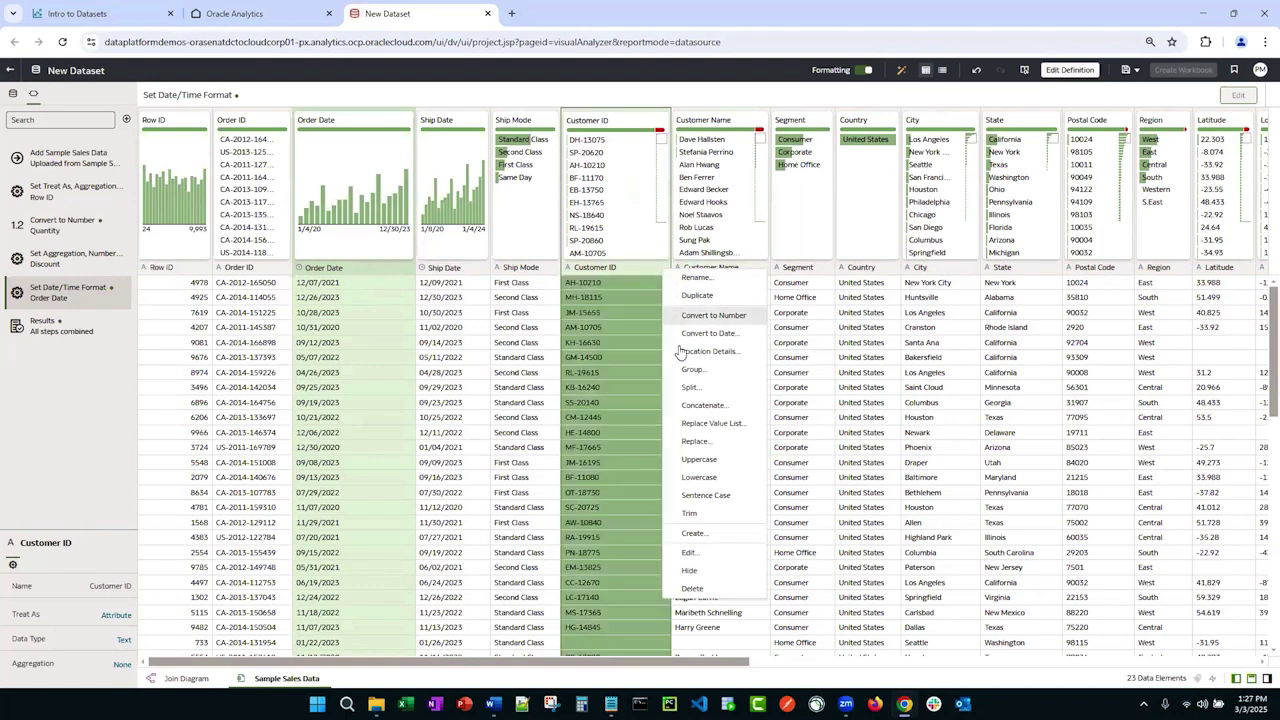
click(690, 552)
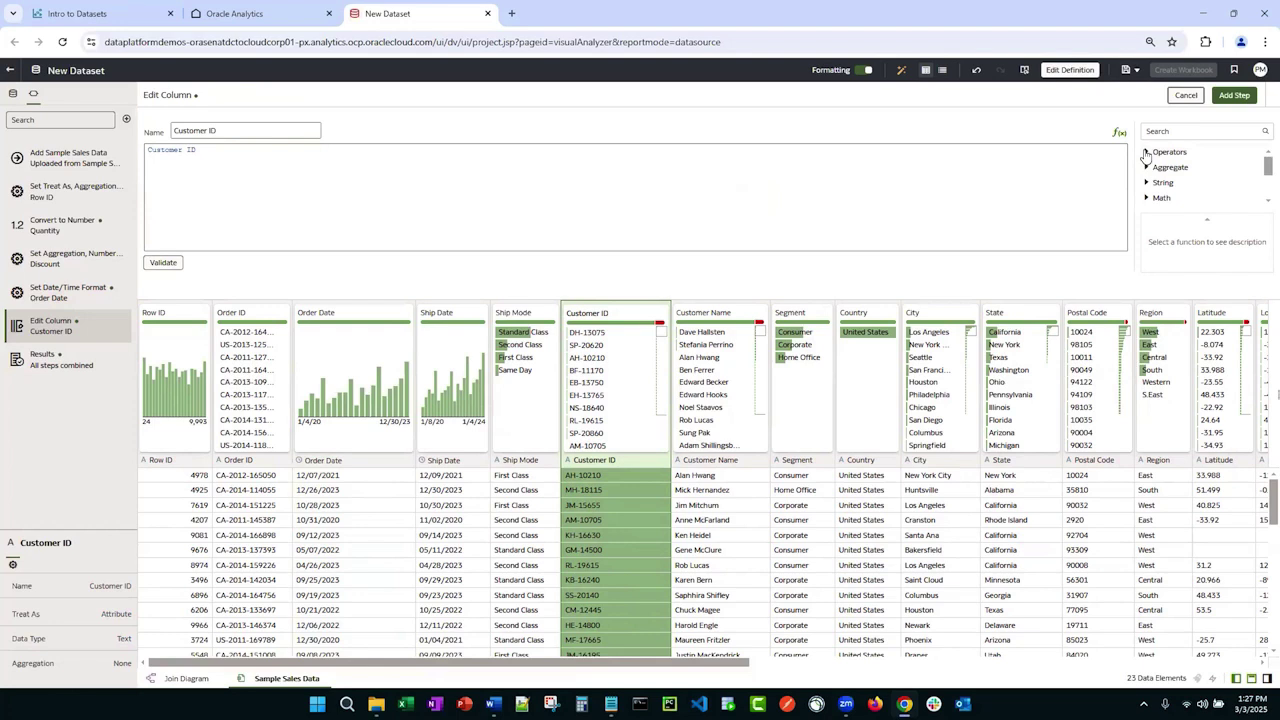
Step: Replace the Customer ID expression with IFNULL(Customer ID, 'Not Available') and validate it
click(1146, 153)
click(1146, 153)
key(ctrl+a)
key(BackSpace)
text(ifnull)
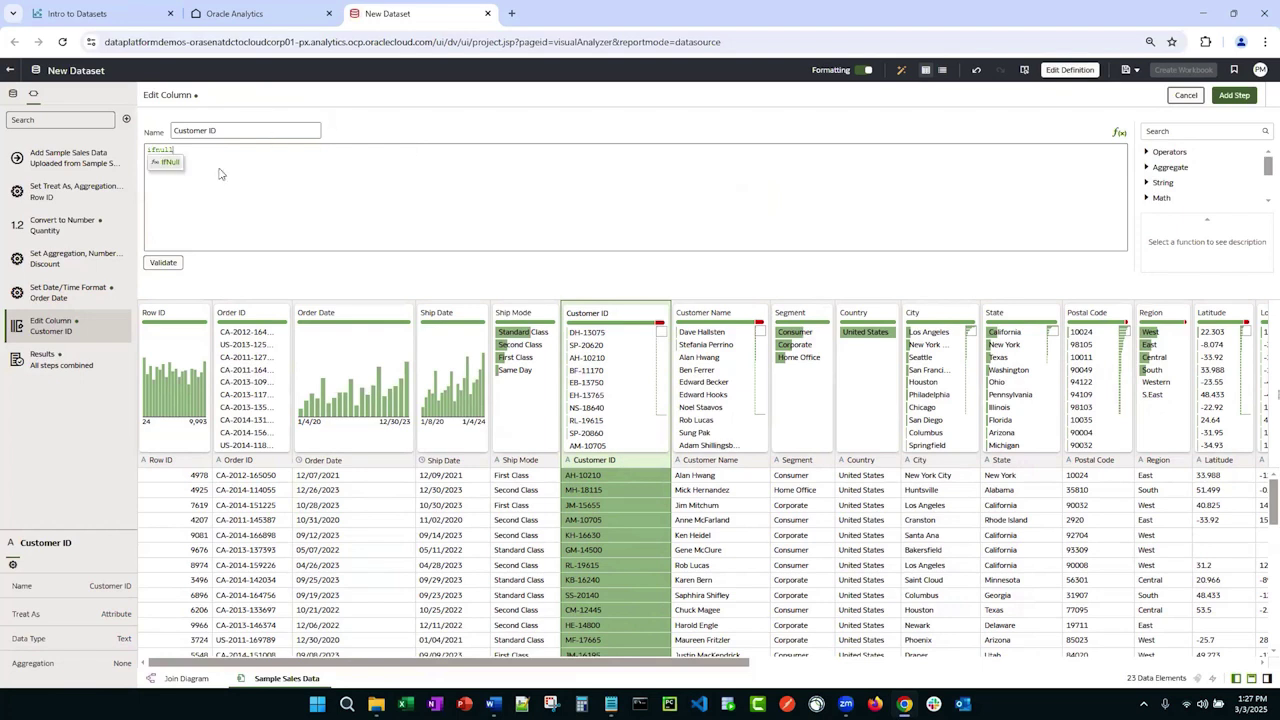
click(199, 164)
key(BackSpace)
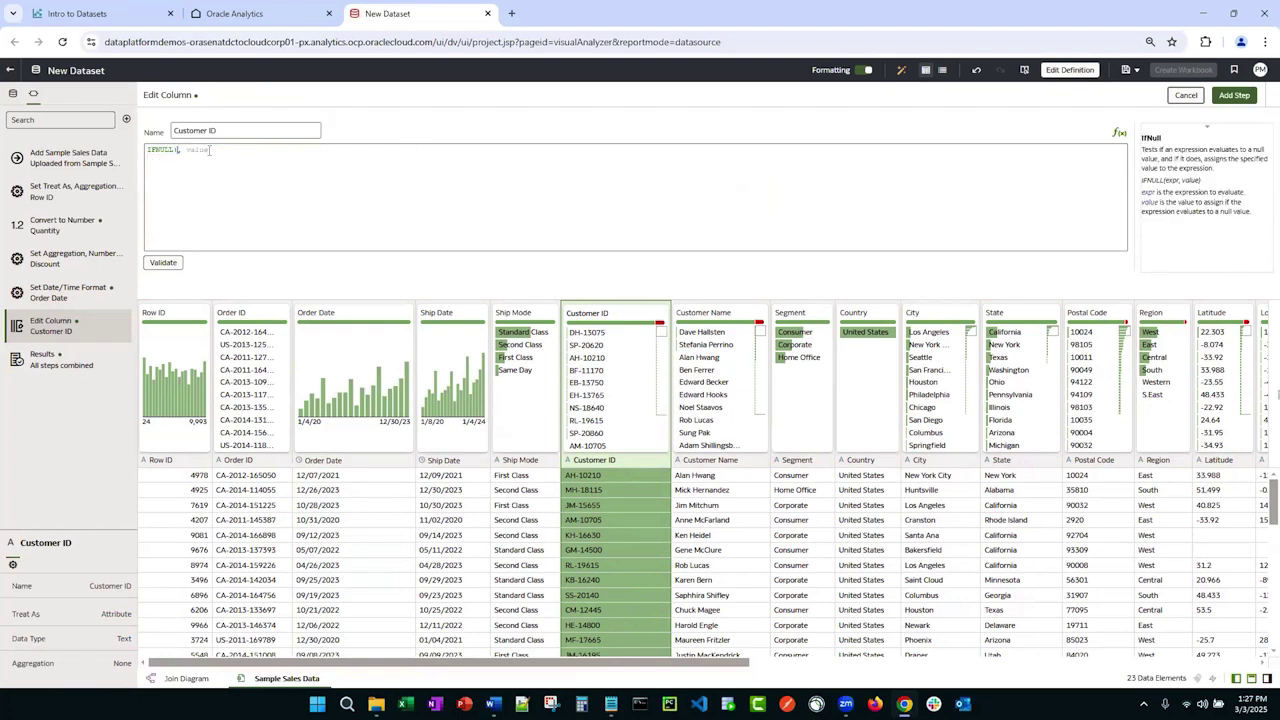
text(customer)
click(212, 162)
click(248, 149)
key(BackSpace)
text('Not Available')
click(164, 263)
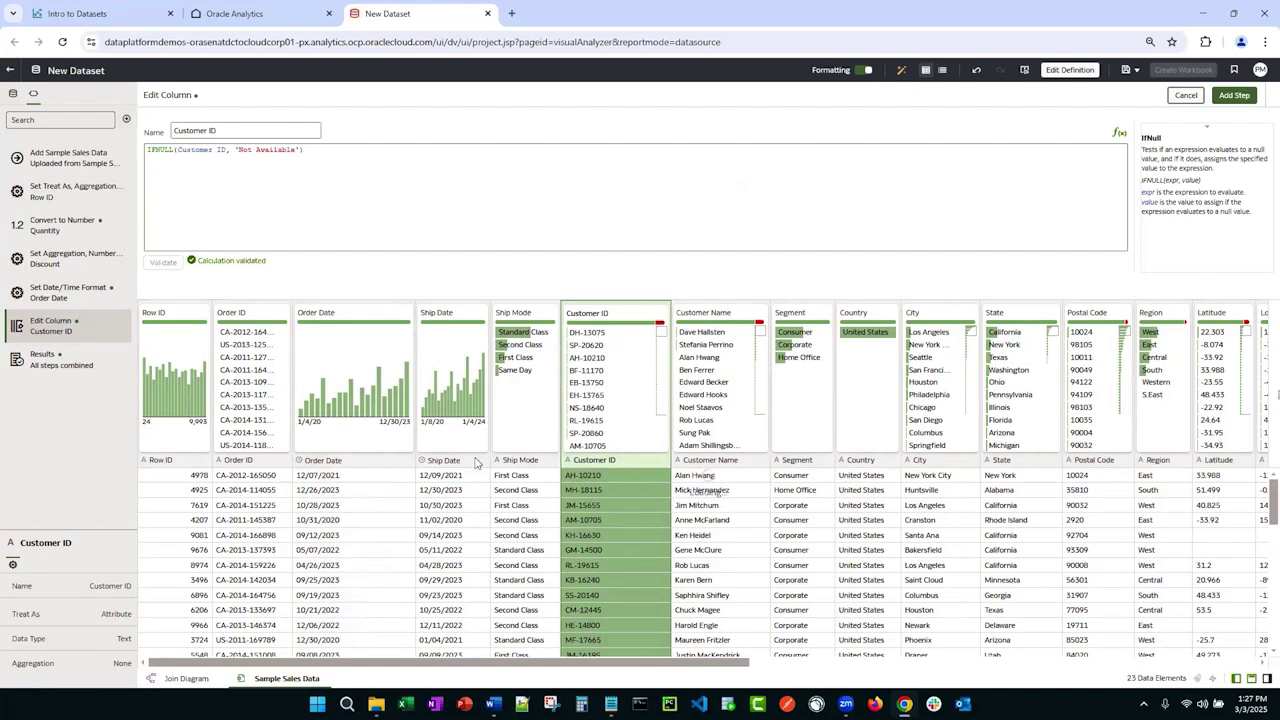
Step: Review the Customer ID results and add the Not Available fill as a step
scroll(585, 500, down, 10)
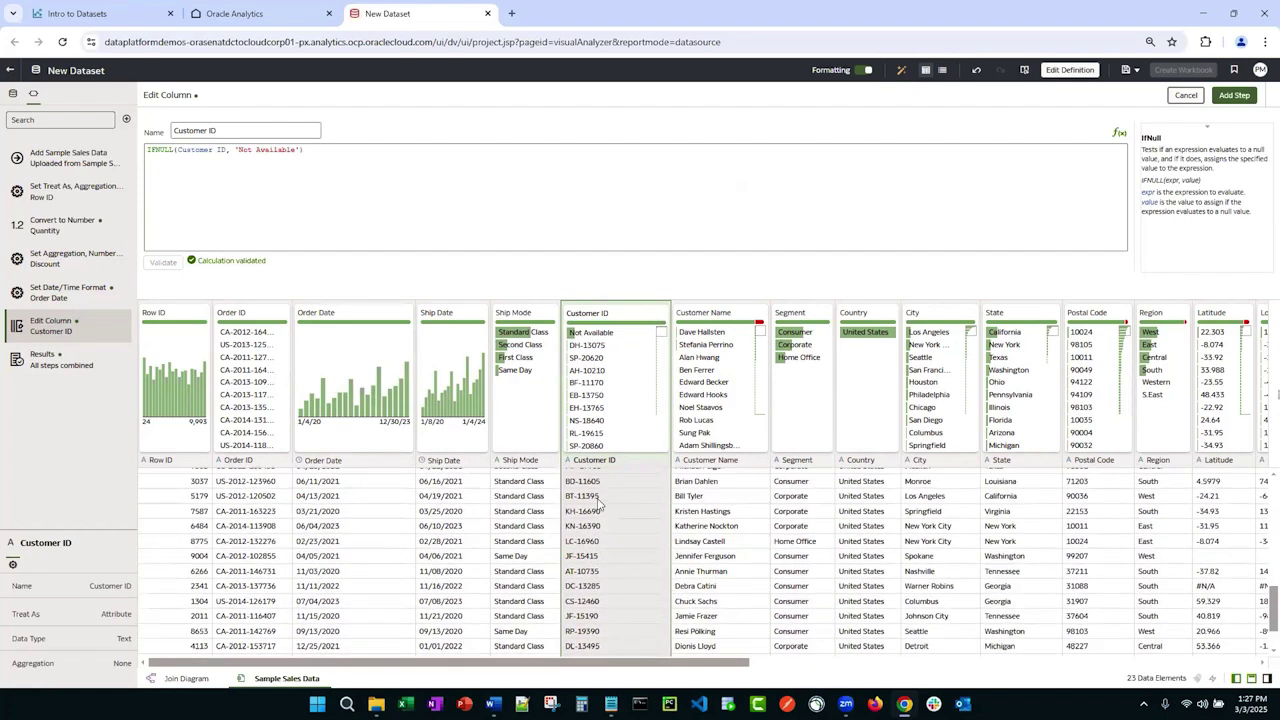
scroll(598, 537, down, 10)
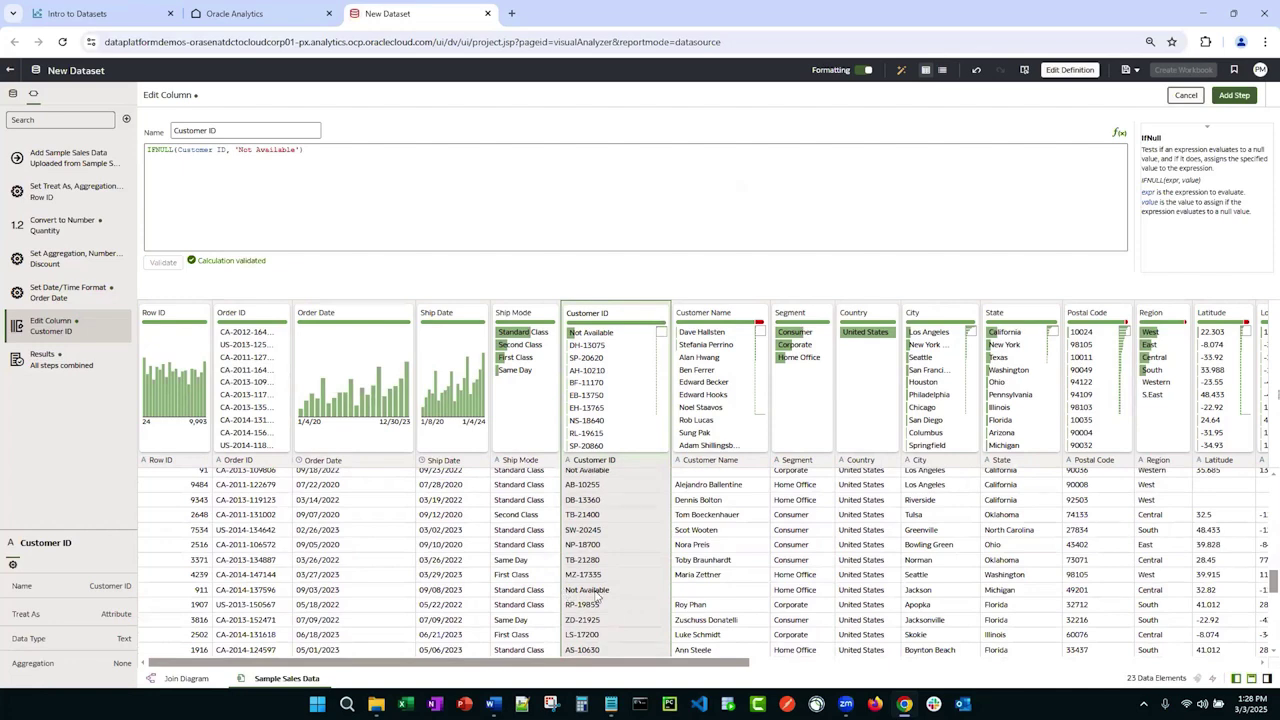
click(597, 595)
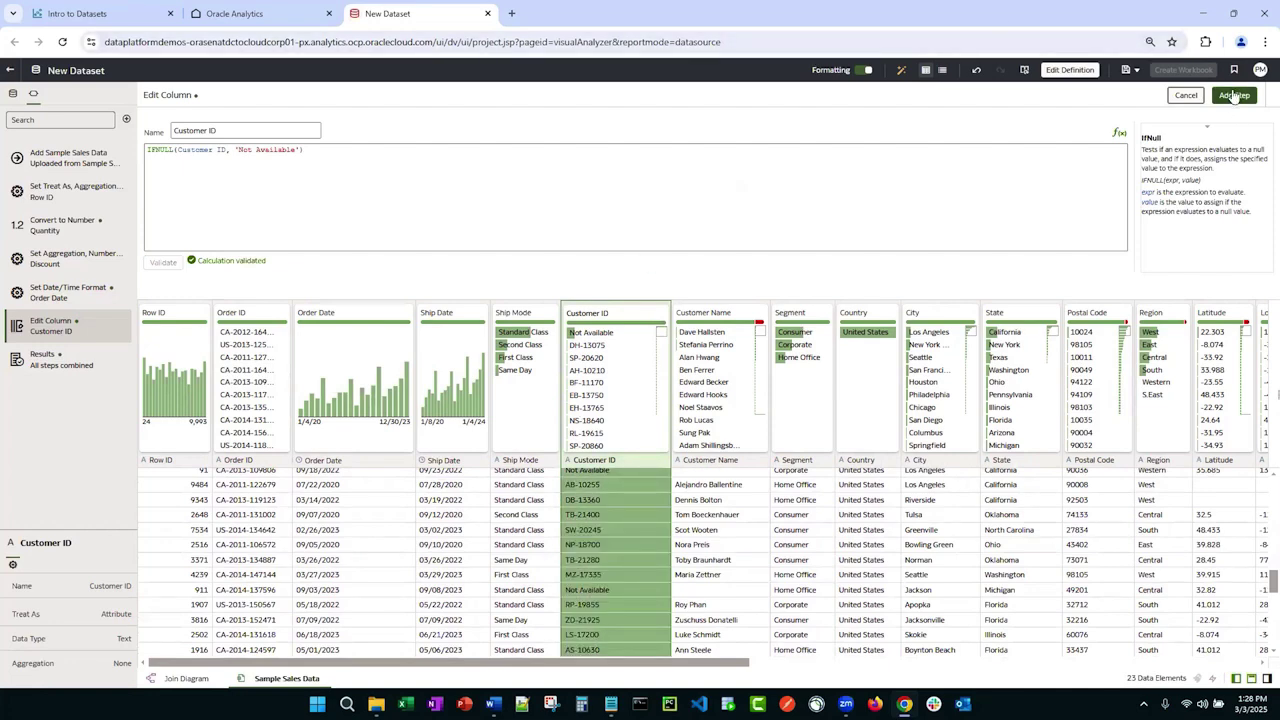
click(1234, 96)
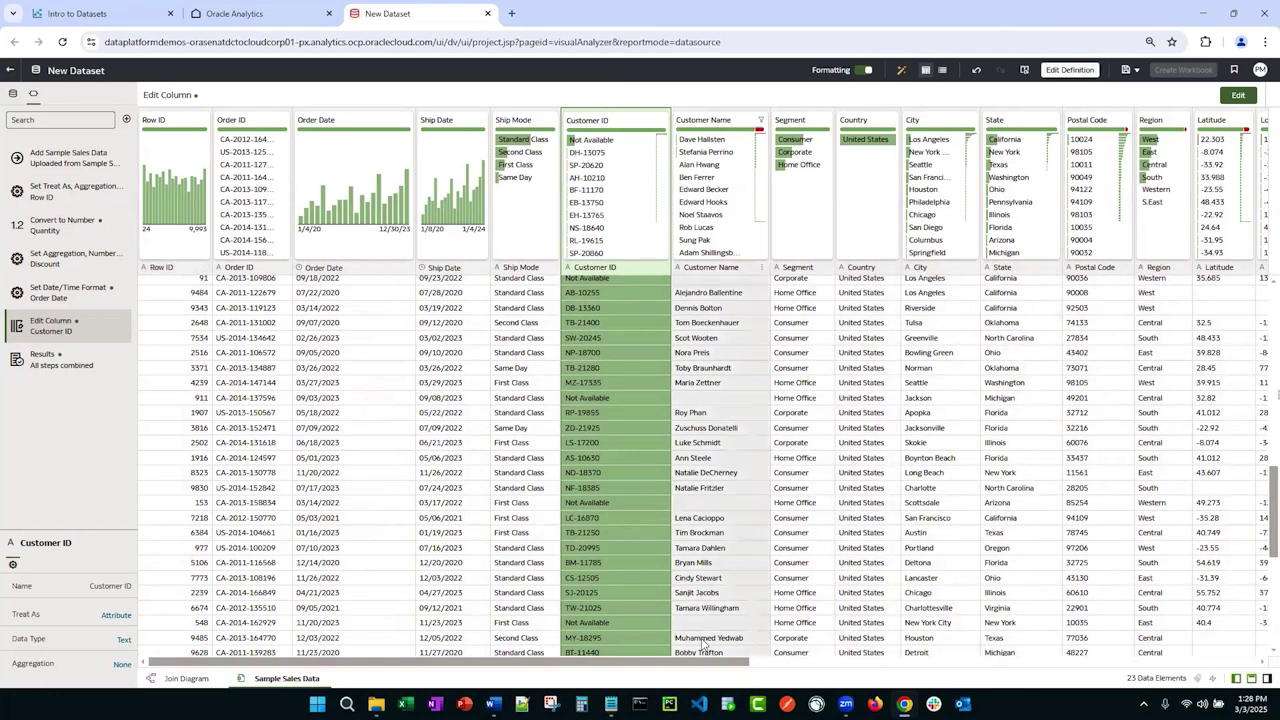
Step: Rename the Region value Western to West, creating a Replace List step
drag(706, 663, 921, 660)
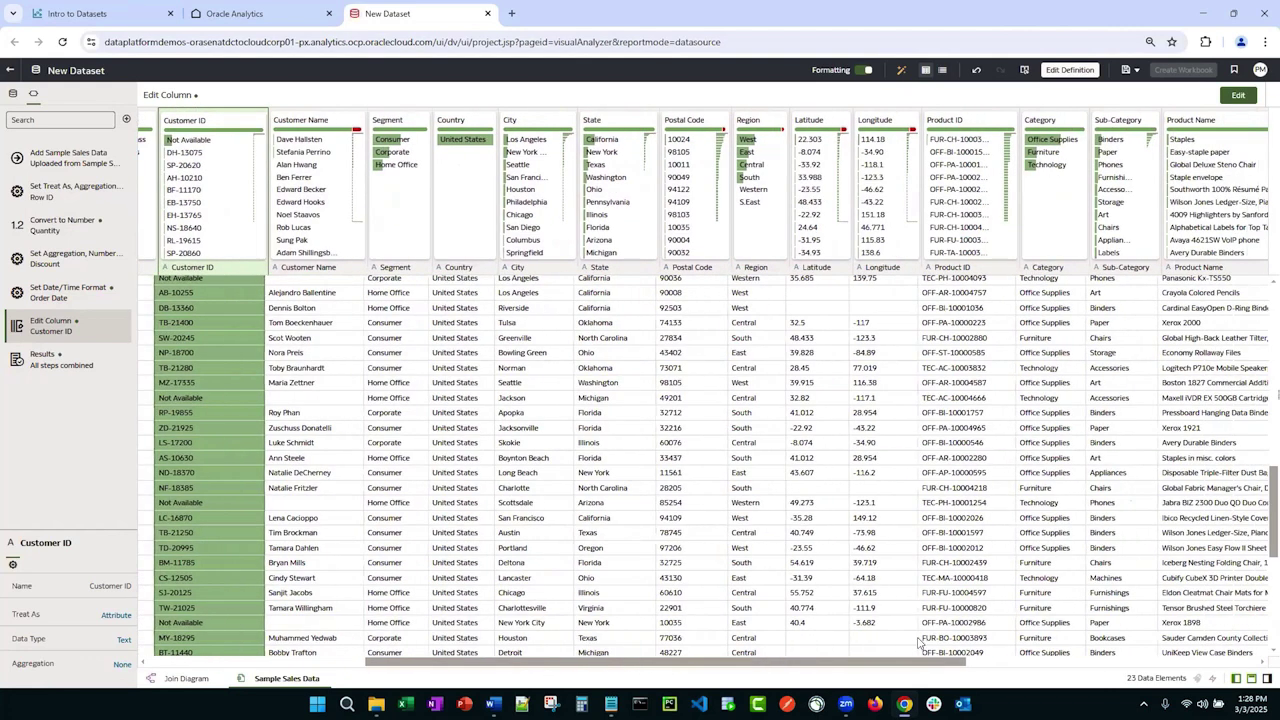
click(750, 332)
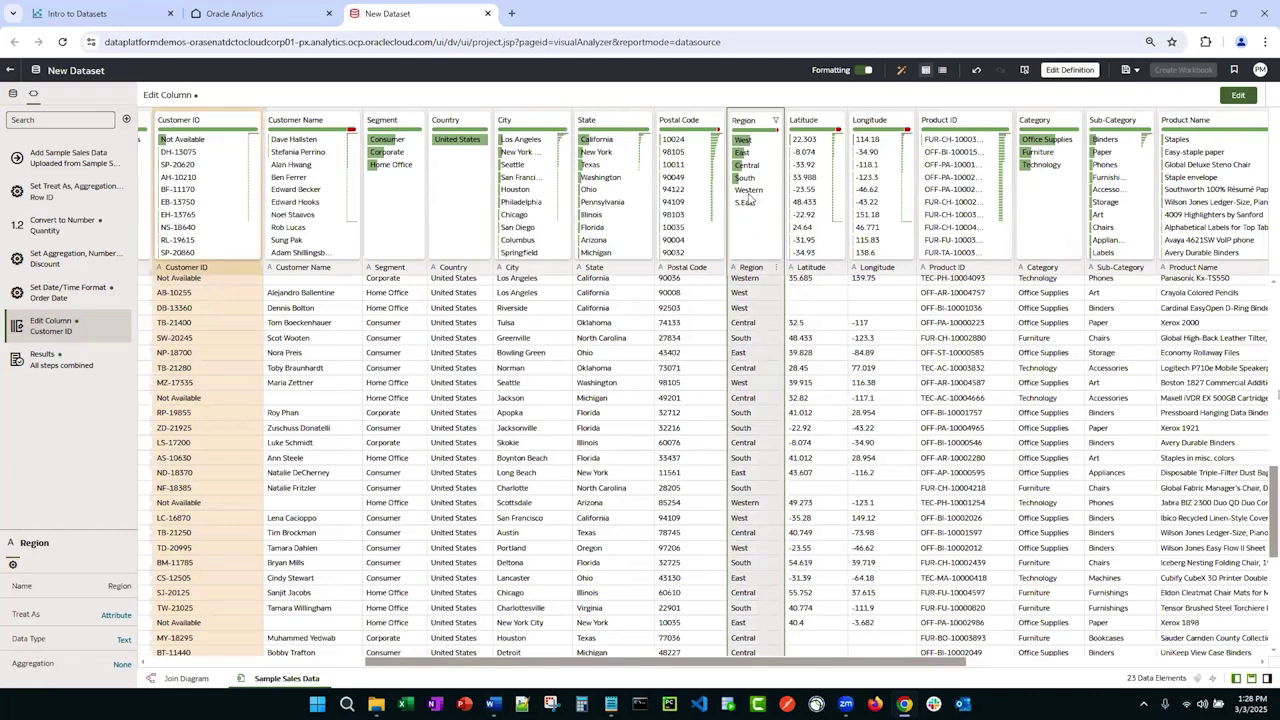
mouse_move(748, 198)
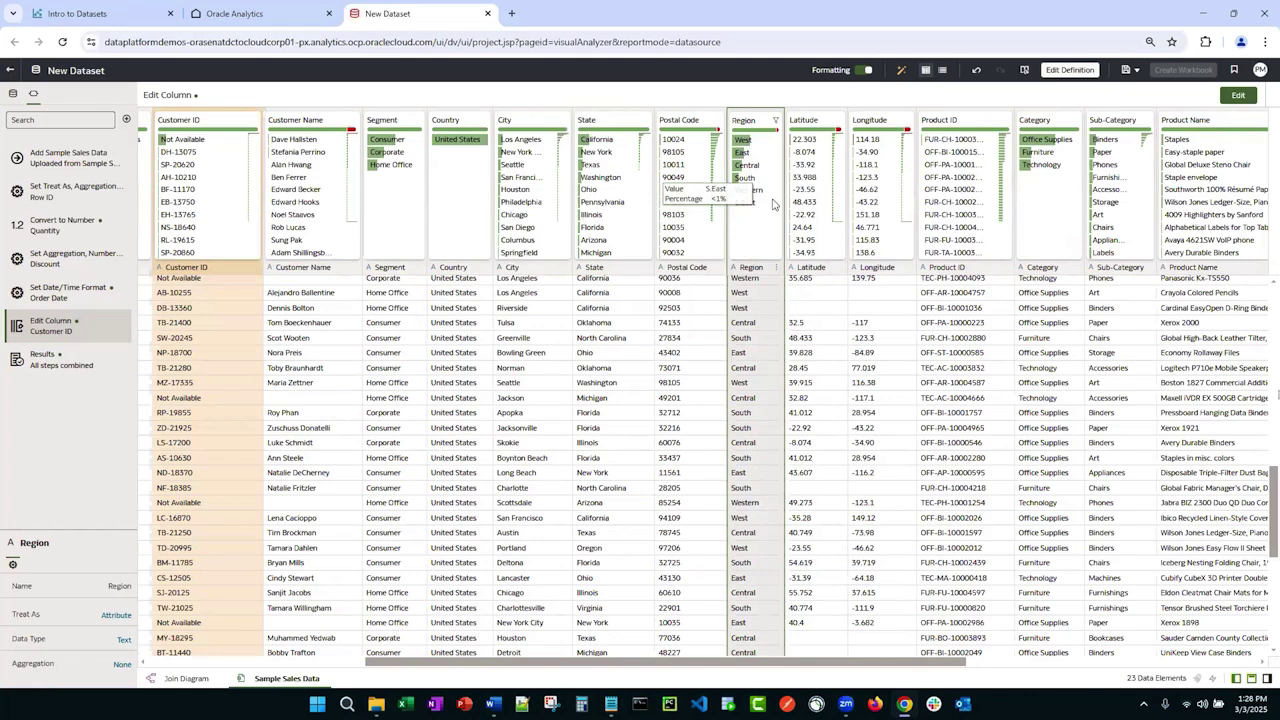
double_click(748, 190)
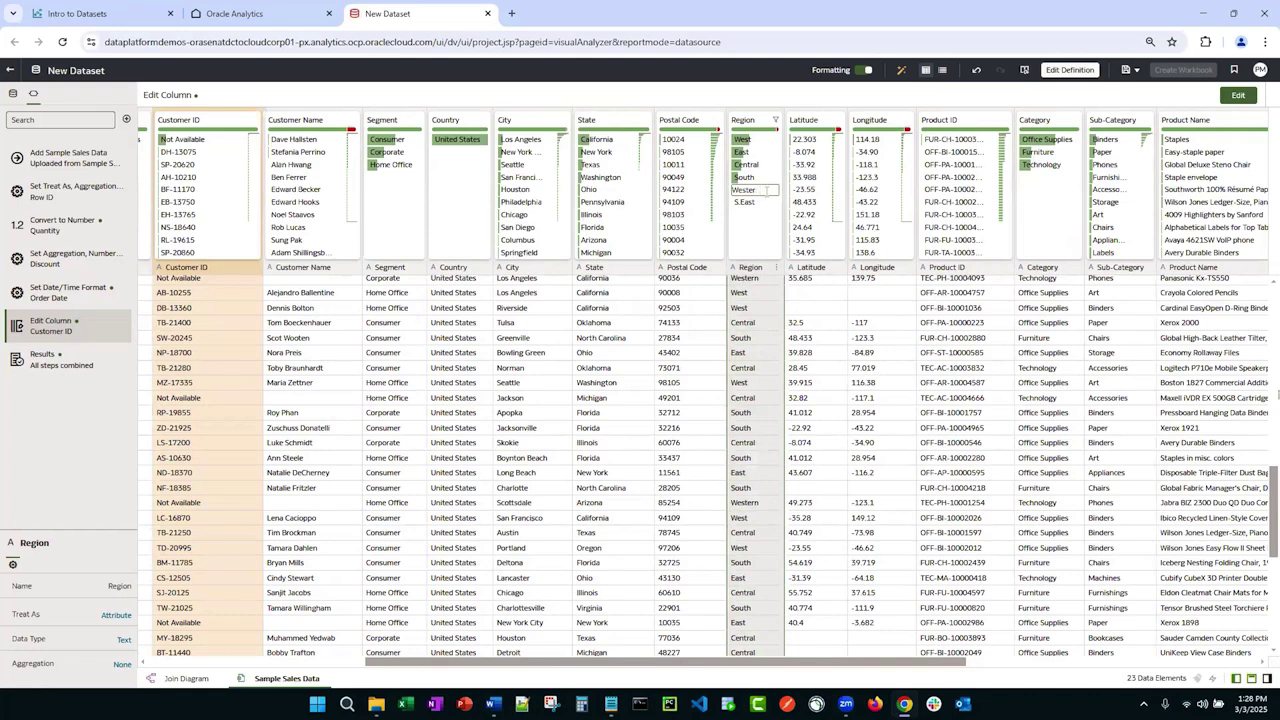
text(n)
key(Return)
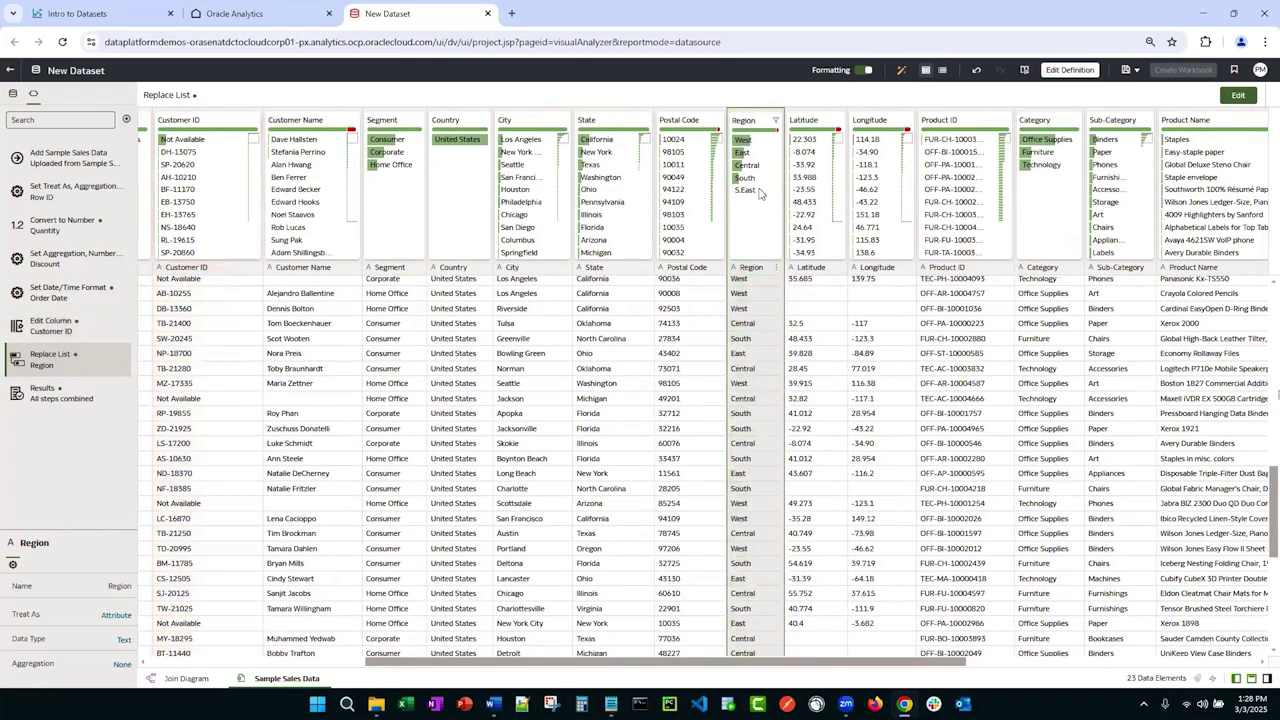
mouse_move(752, 188)
click(762, 238)
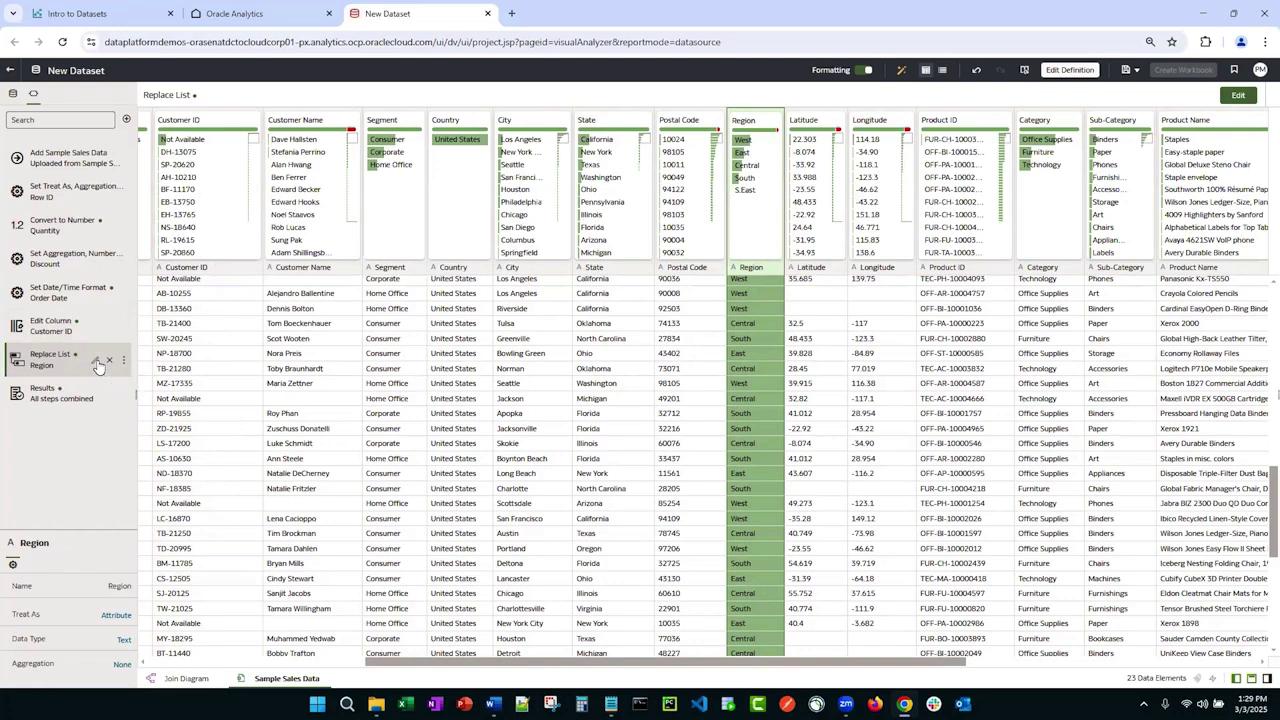
Step: Edit the Replace List step so S.East is also replaced with East
click(96, 361)
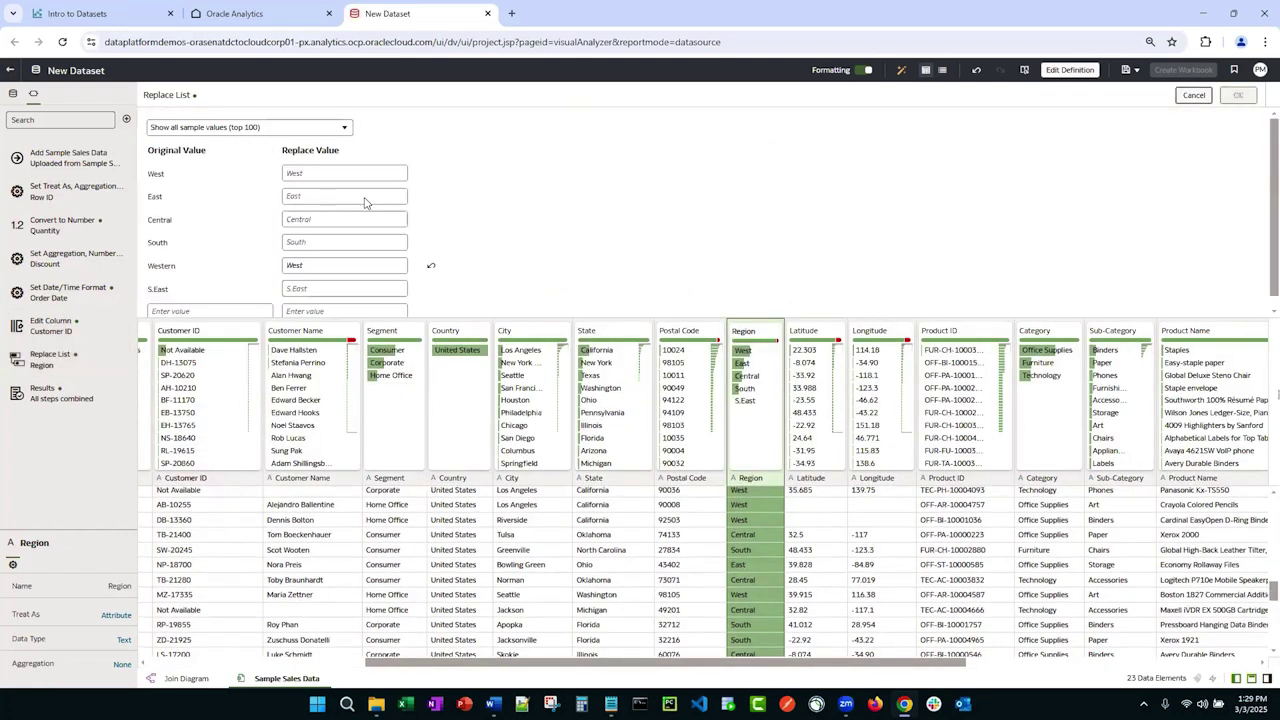
scroll(450, 218, down, 1)
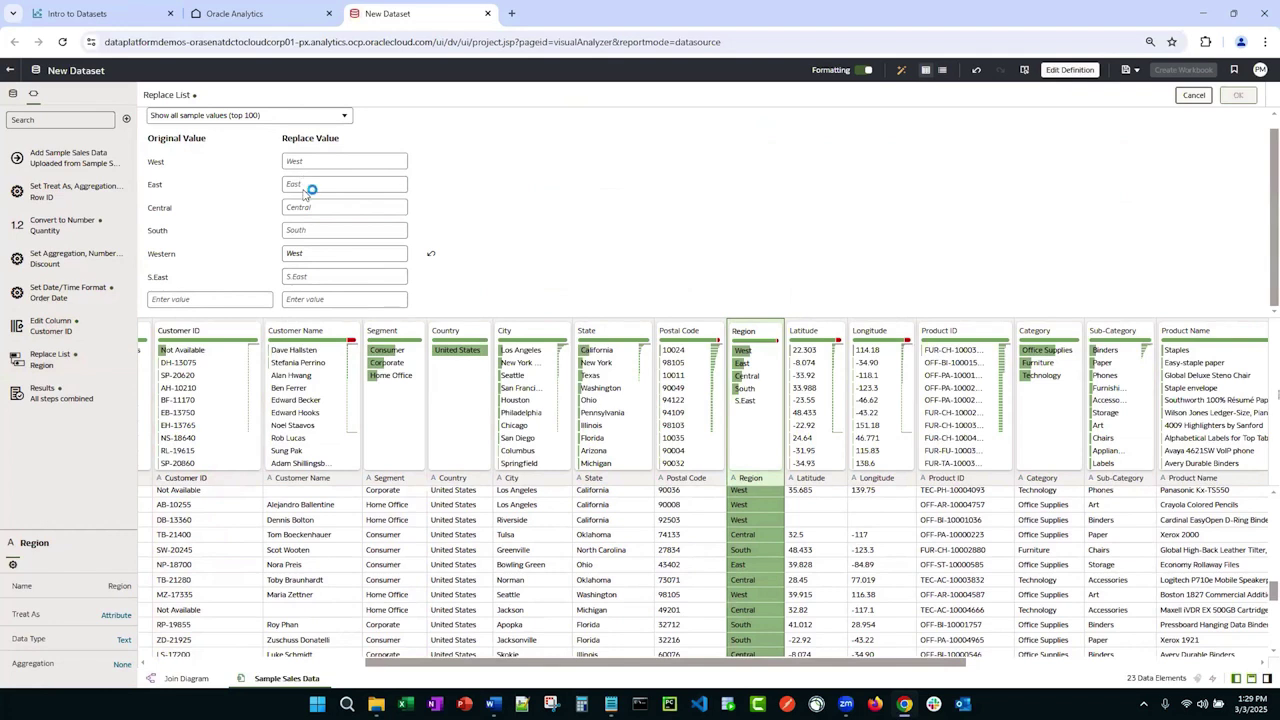
click(302, 255)
click(349, 279)
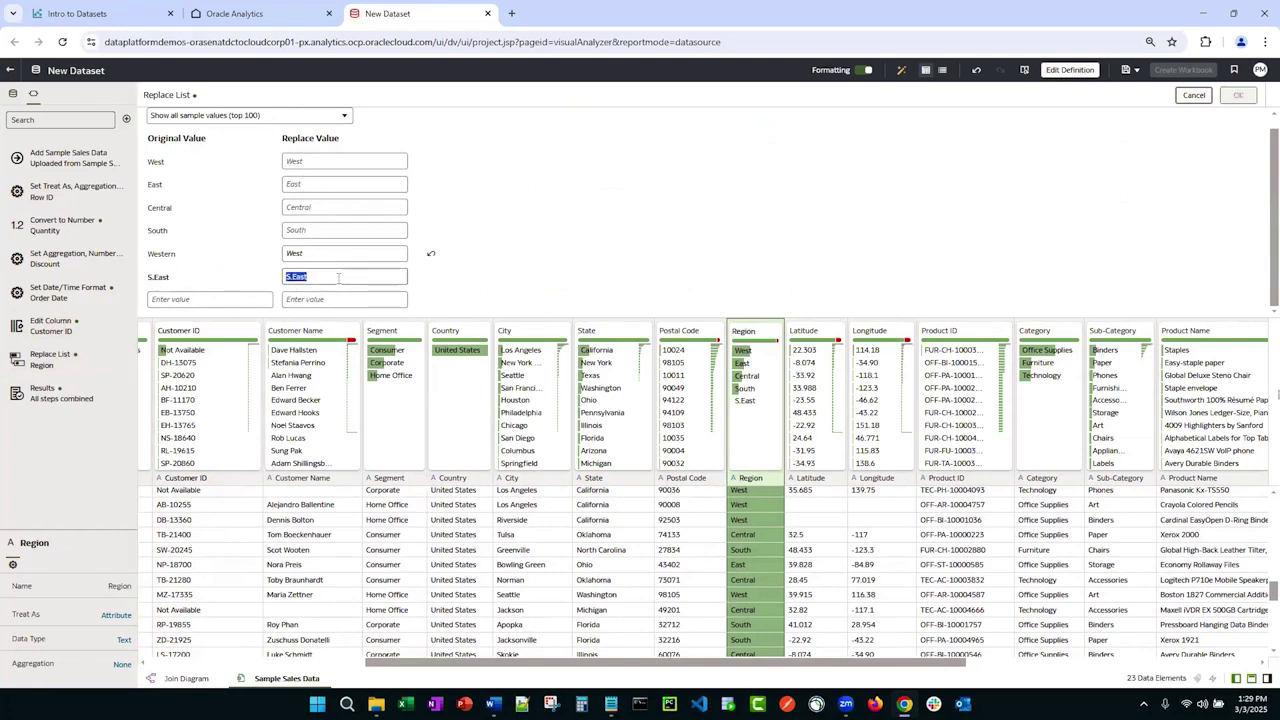
text(East)
key(Tab)
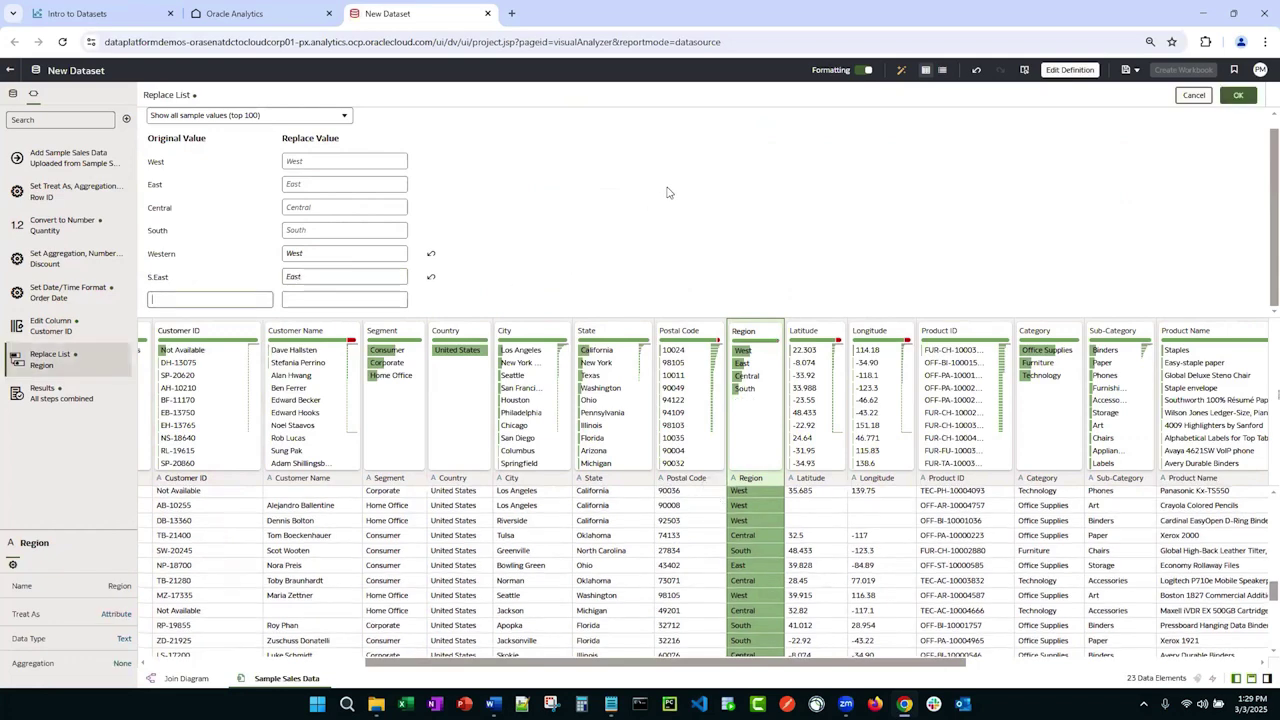
click(1240, 96)
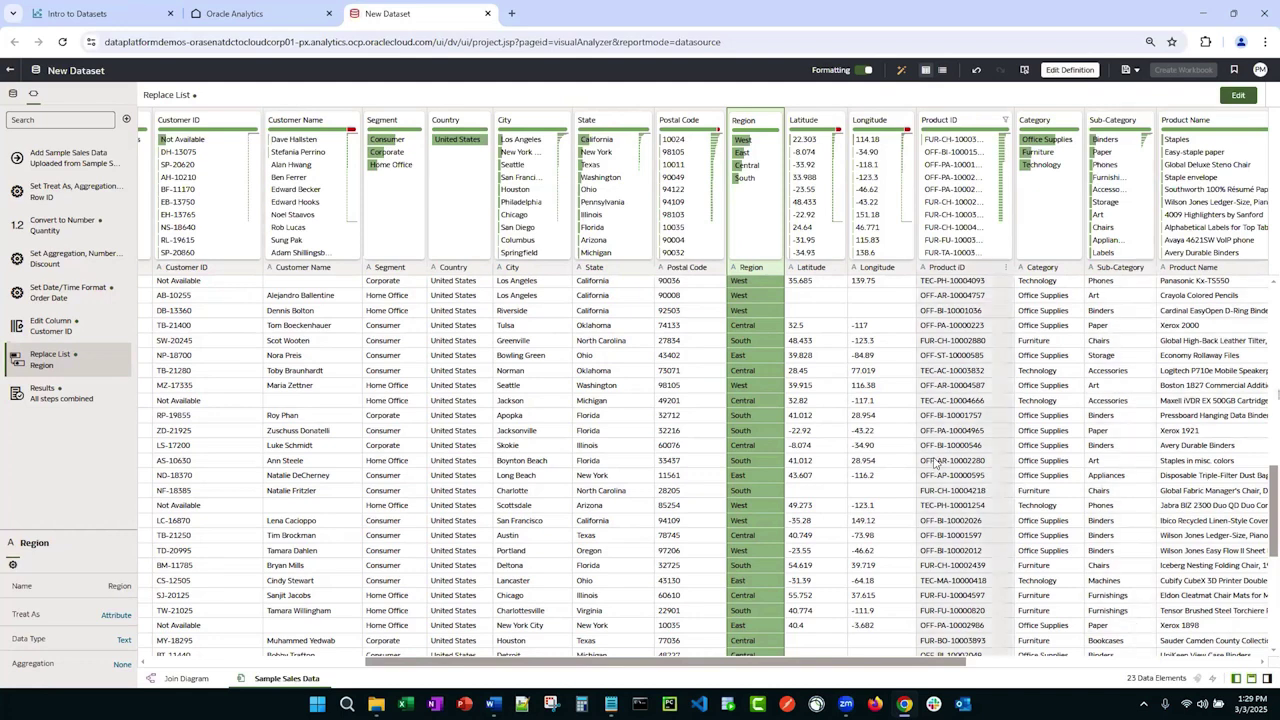
click(324, 346)
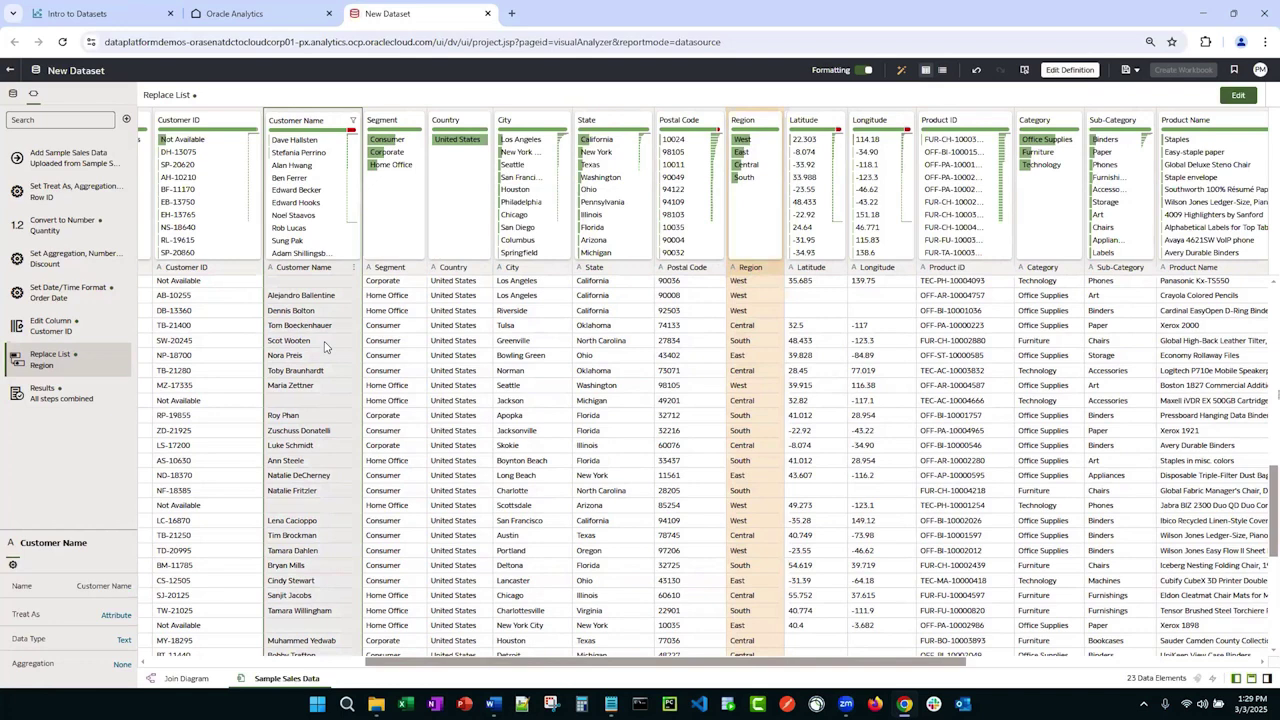
Step: Split Customer Name into two parts named First Name and Last Name, hiding the source column
click(353, 268)
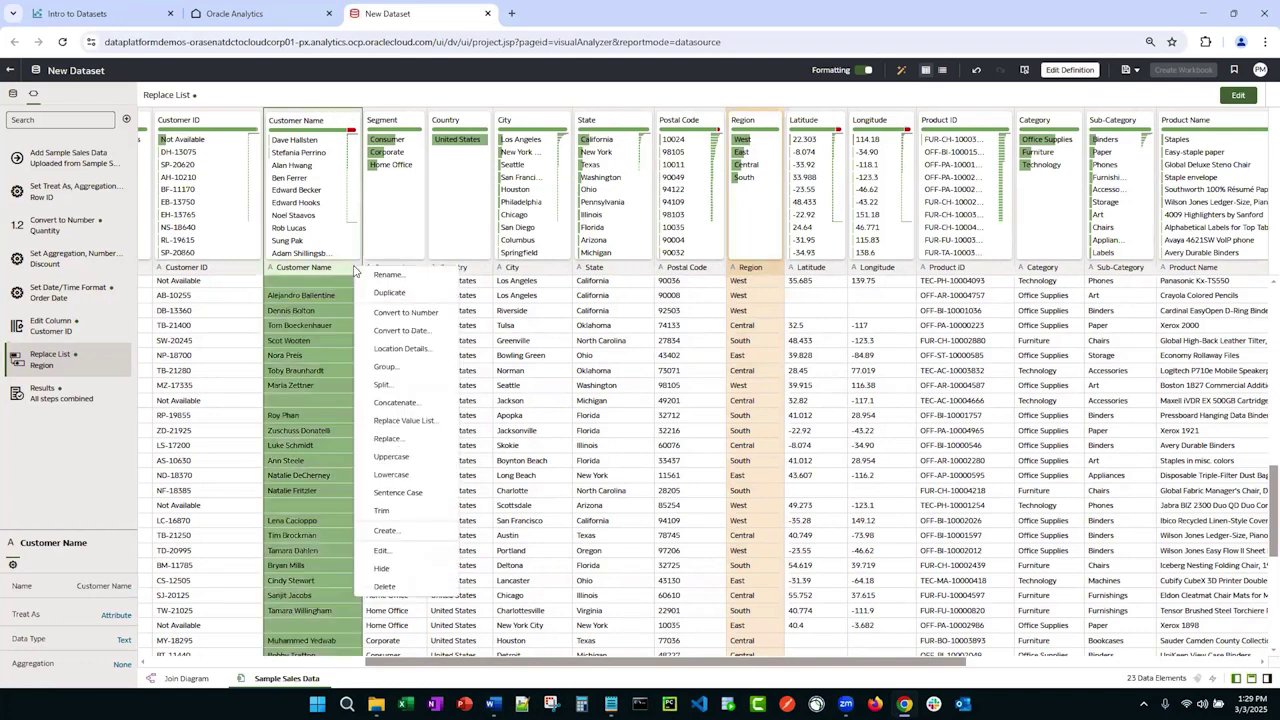
click(382, 386)
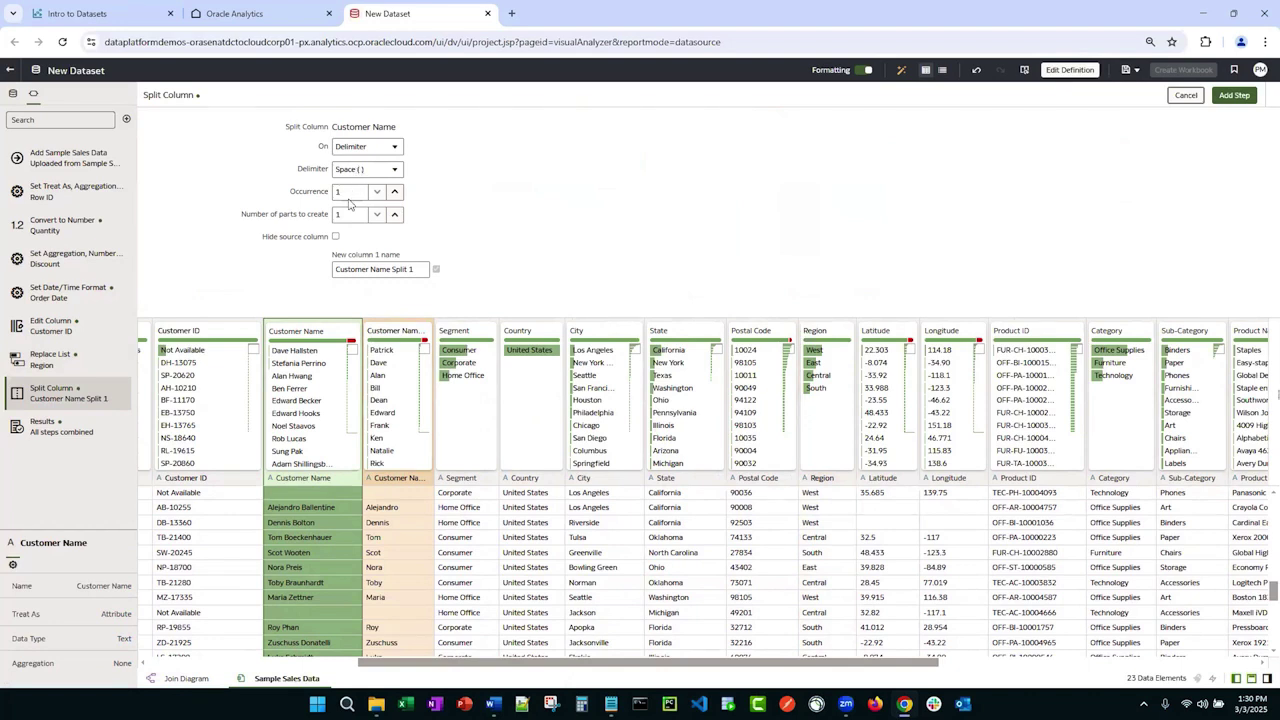
click(394, 216)
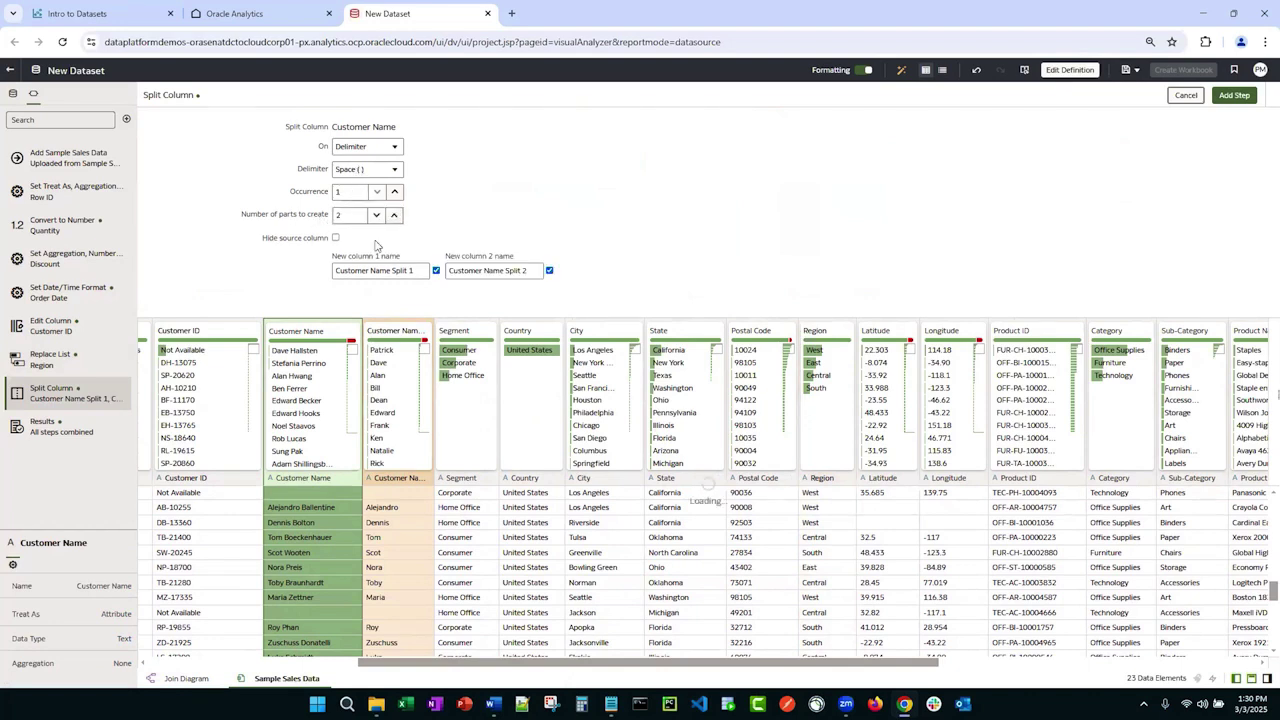
click(333, 270)
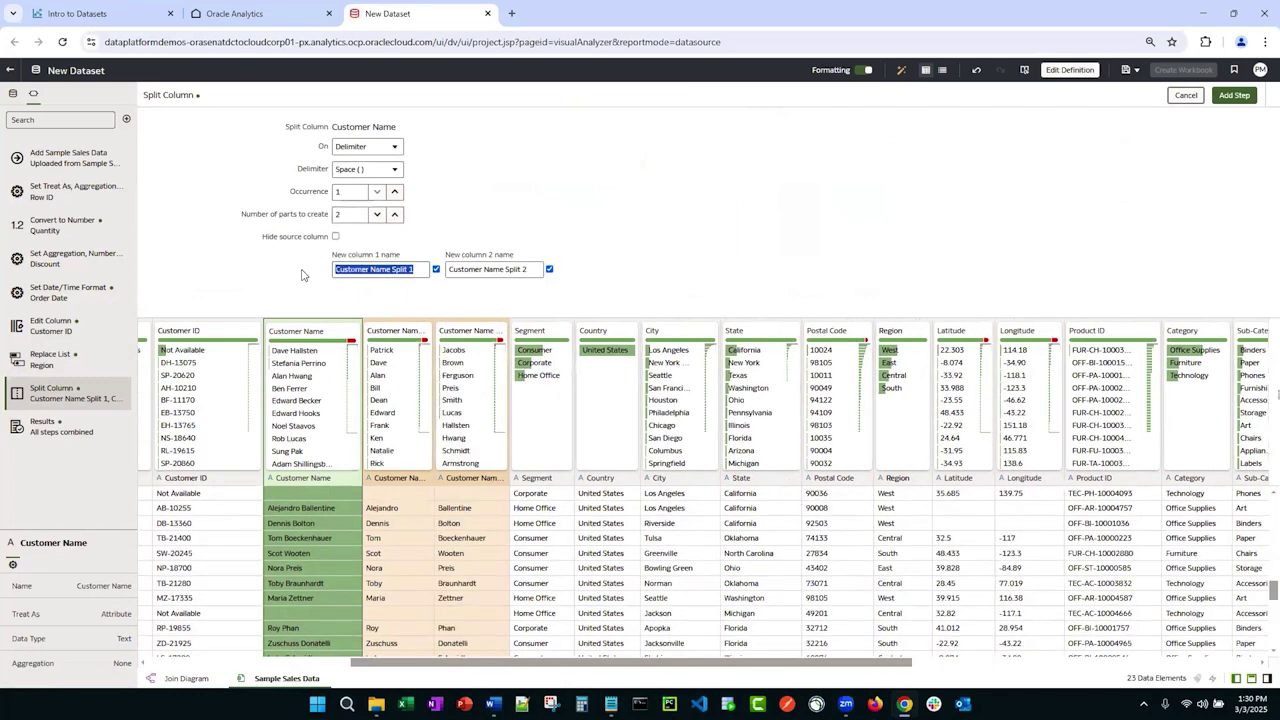
text(First Name)
key(Tab)
key(Tab)
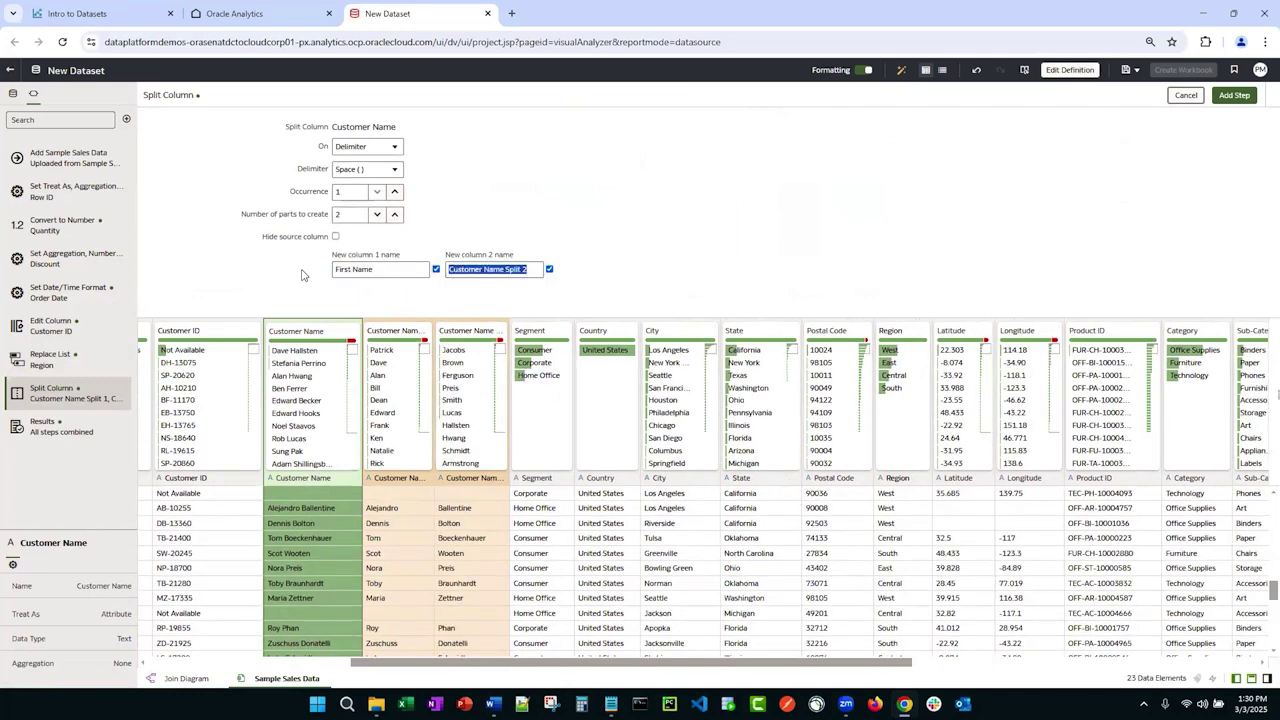
text(Last name)
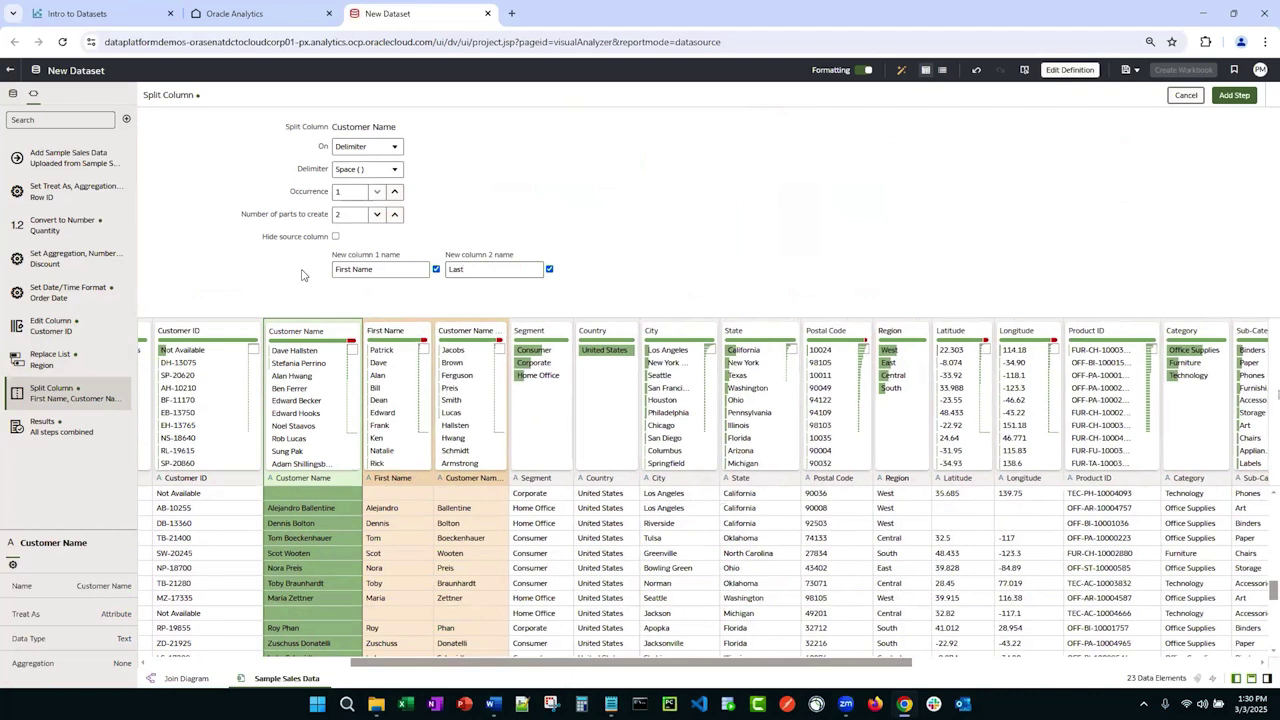
key(BackSpace)
key(BackSpace)
text(Name)
click(335, 236)
Step: Add the split step and select the new First Name and Last Name columns
click(1234, 95)
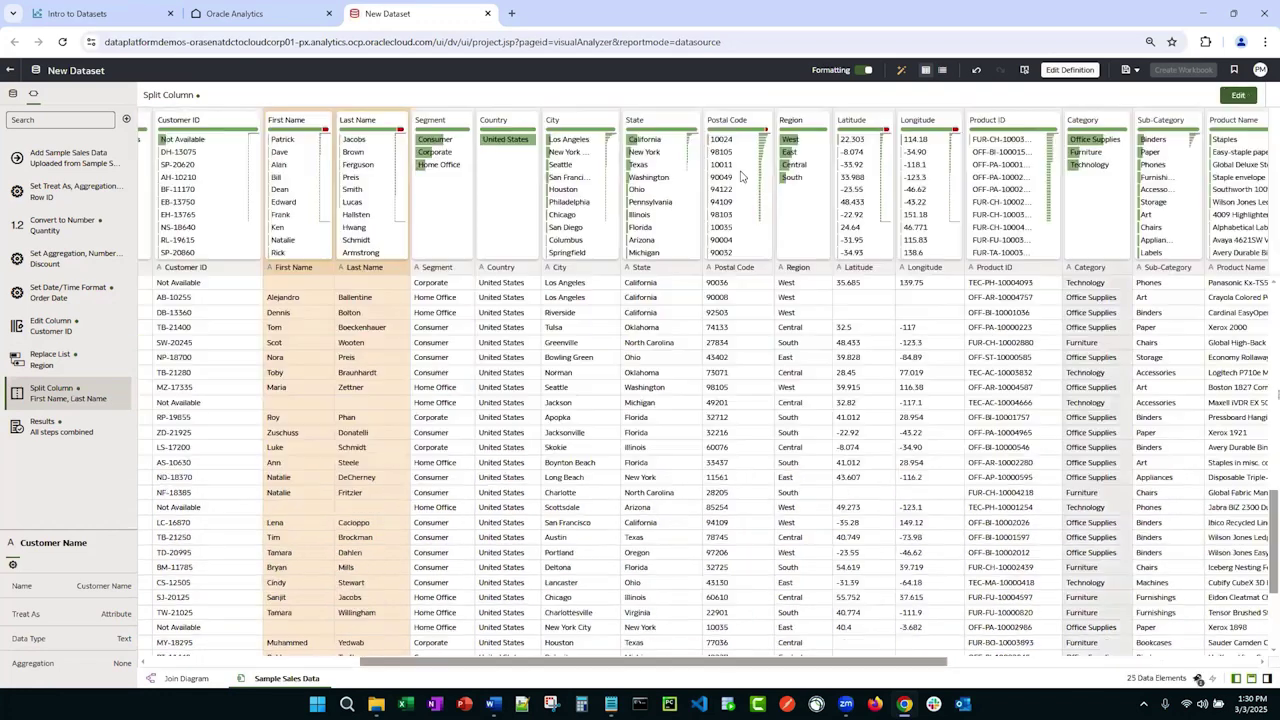
click(330, 310)
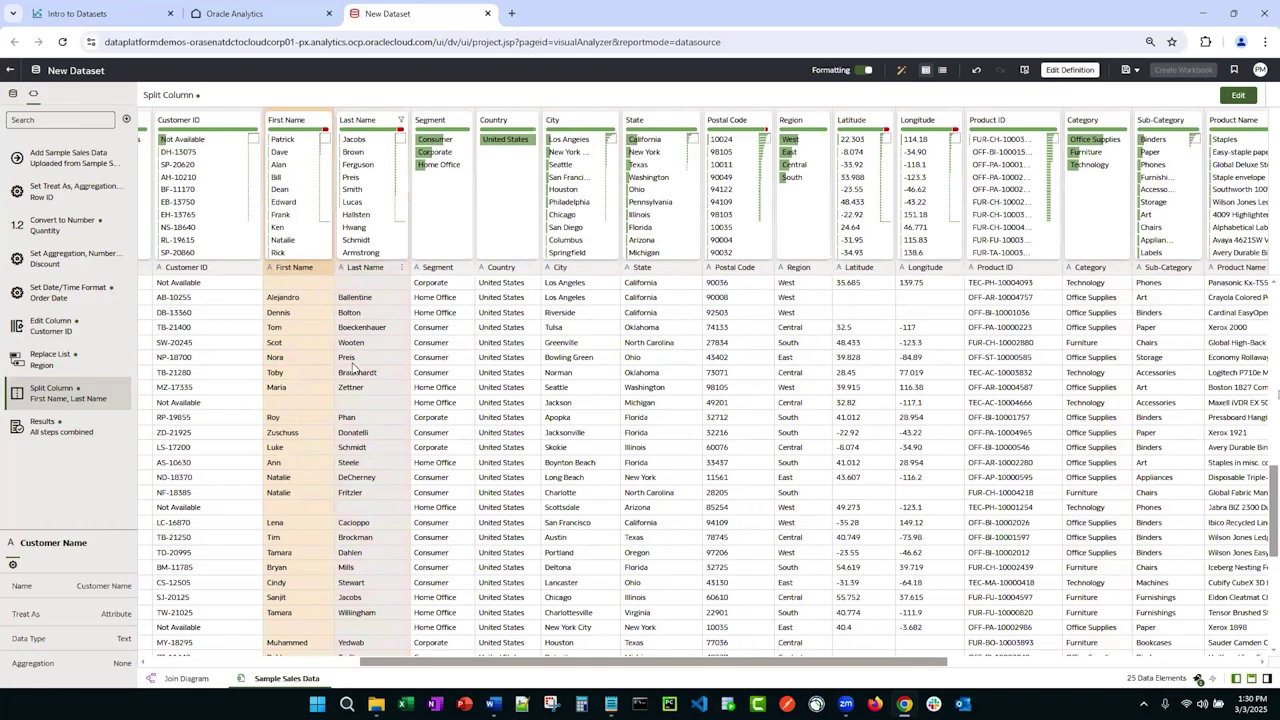
ctrl+click(352, 367)
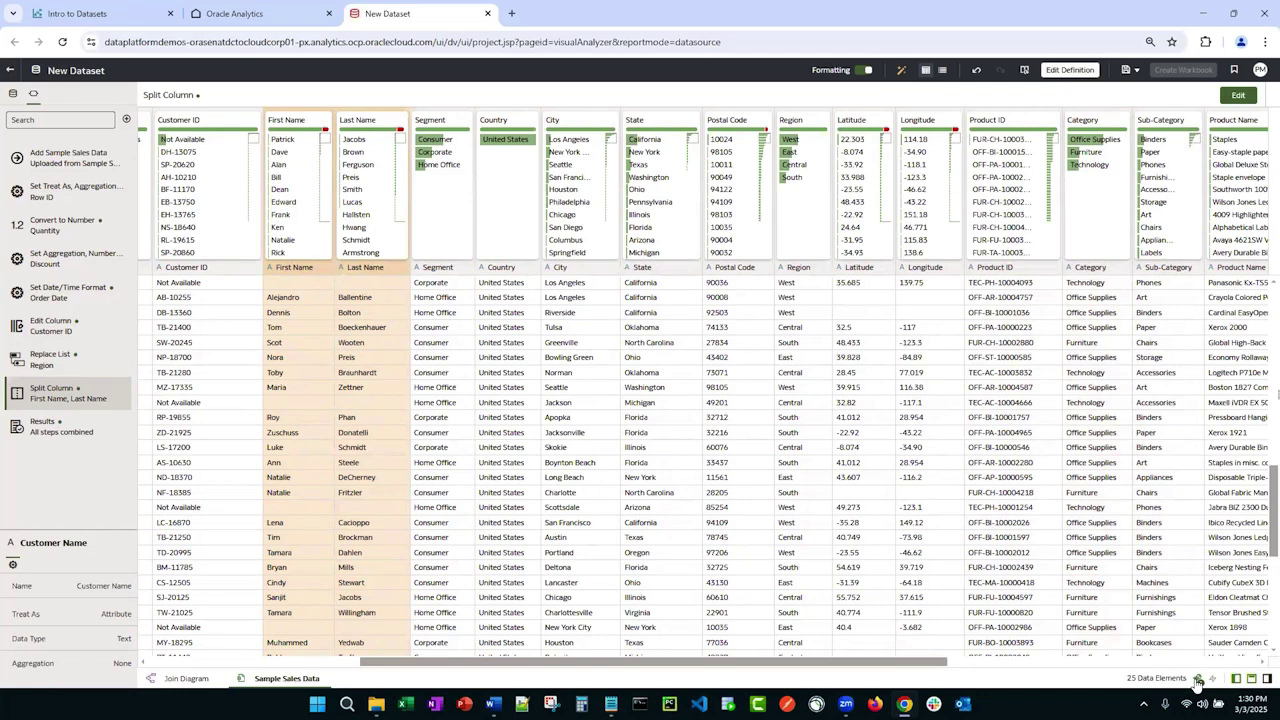
Step: Add a Hide Column step for Customer Name from the status-bar hidden-columns list
click(1197, 680)
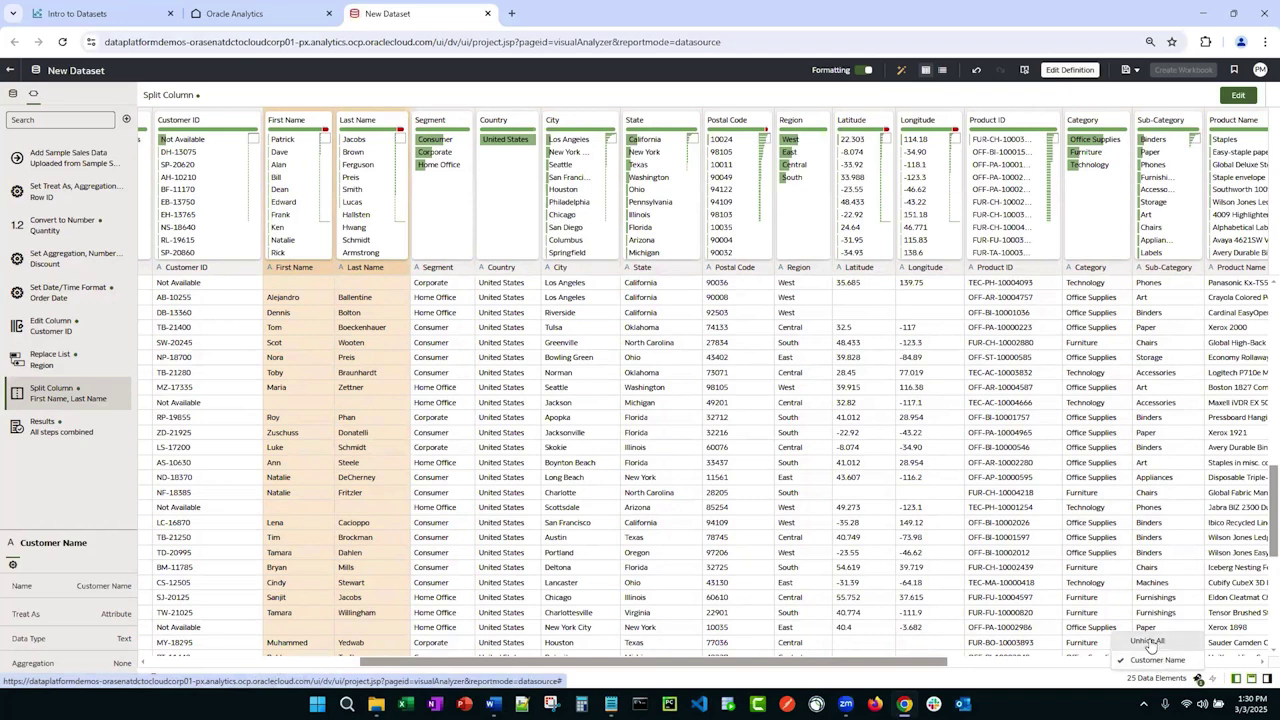
click(1155, 660)
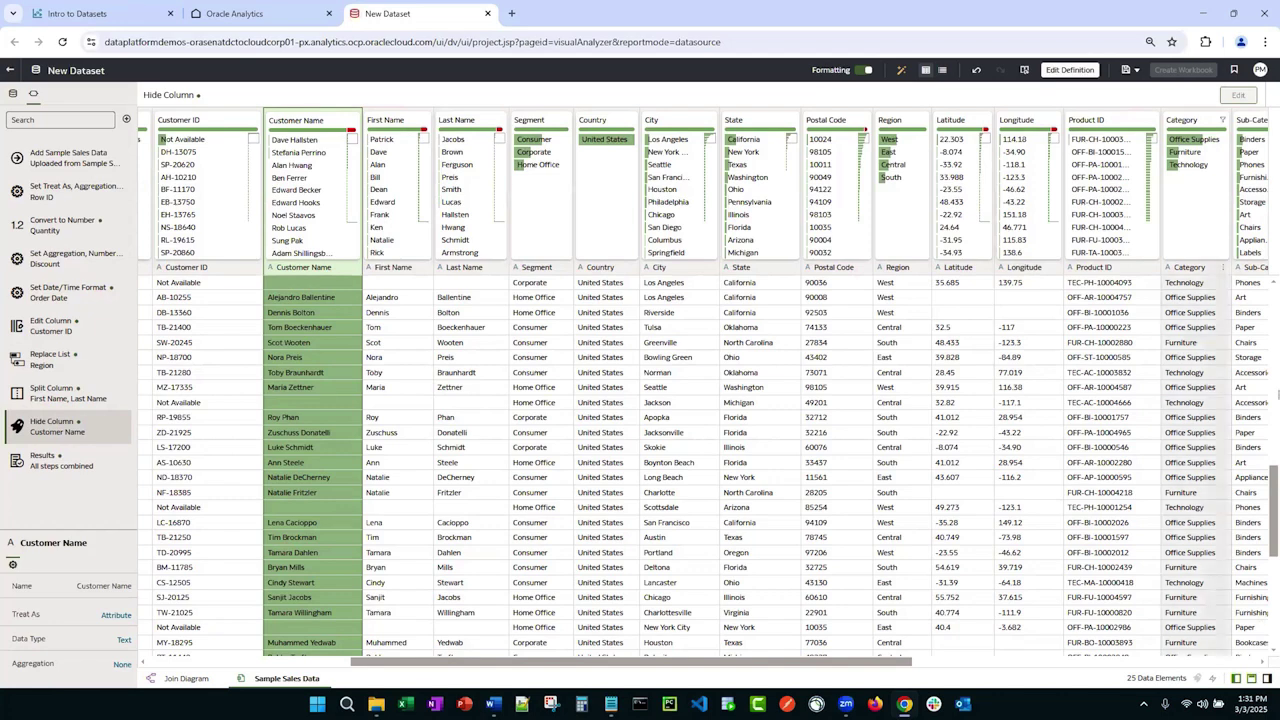
drag(822, 662, 1113, 668)
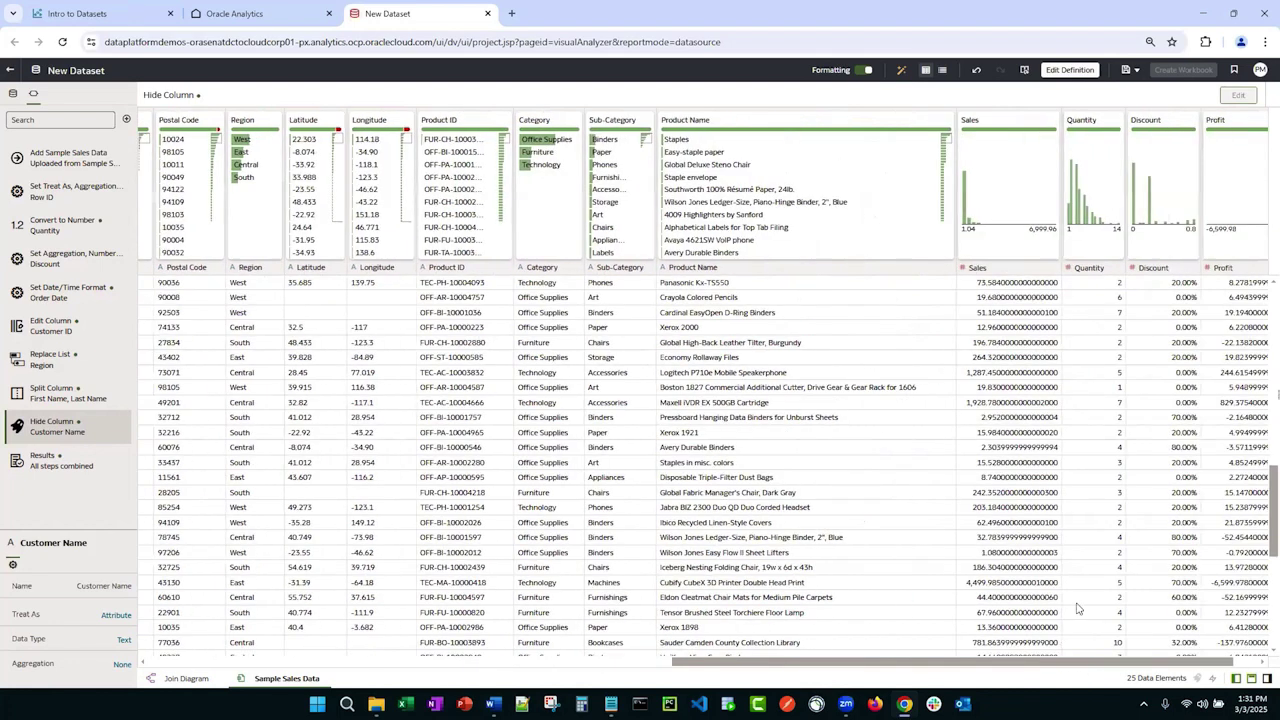
Step: Select the Sales column and show the dataset's 90 enrichment and repair recommendations
click(997, 270)
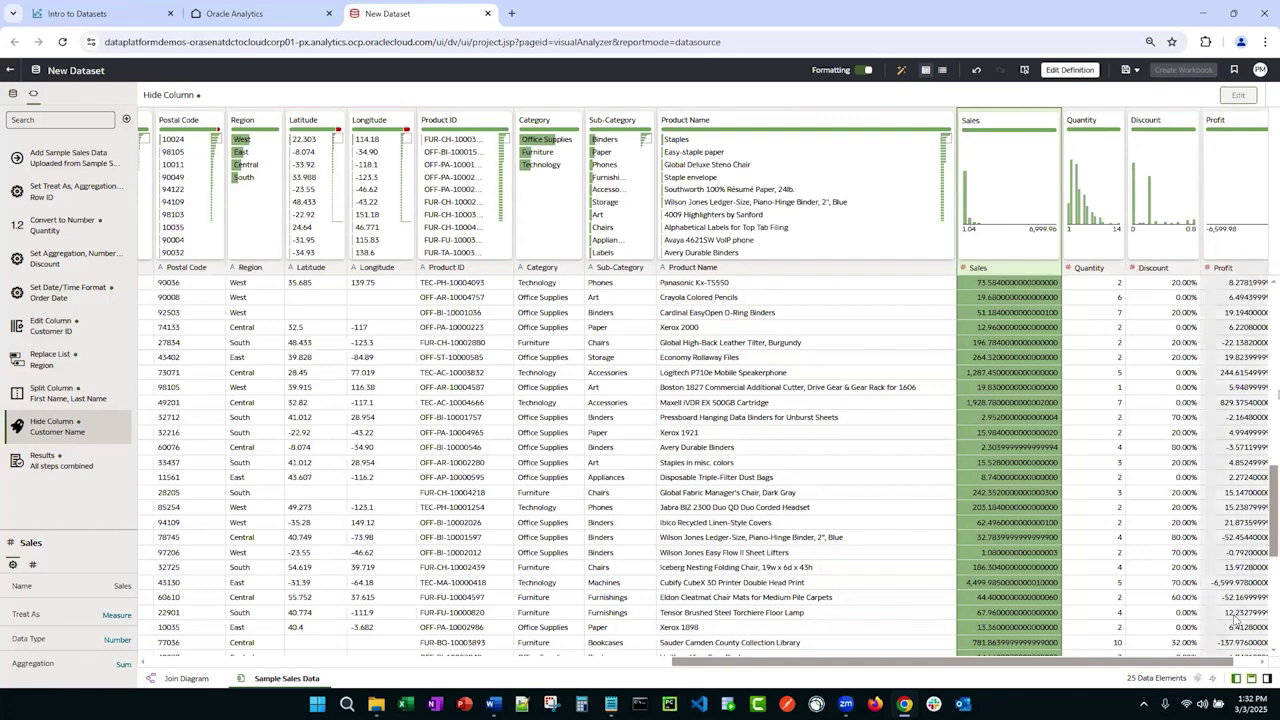
click(1266, 679)
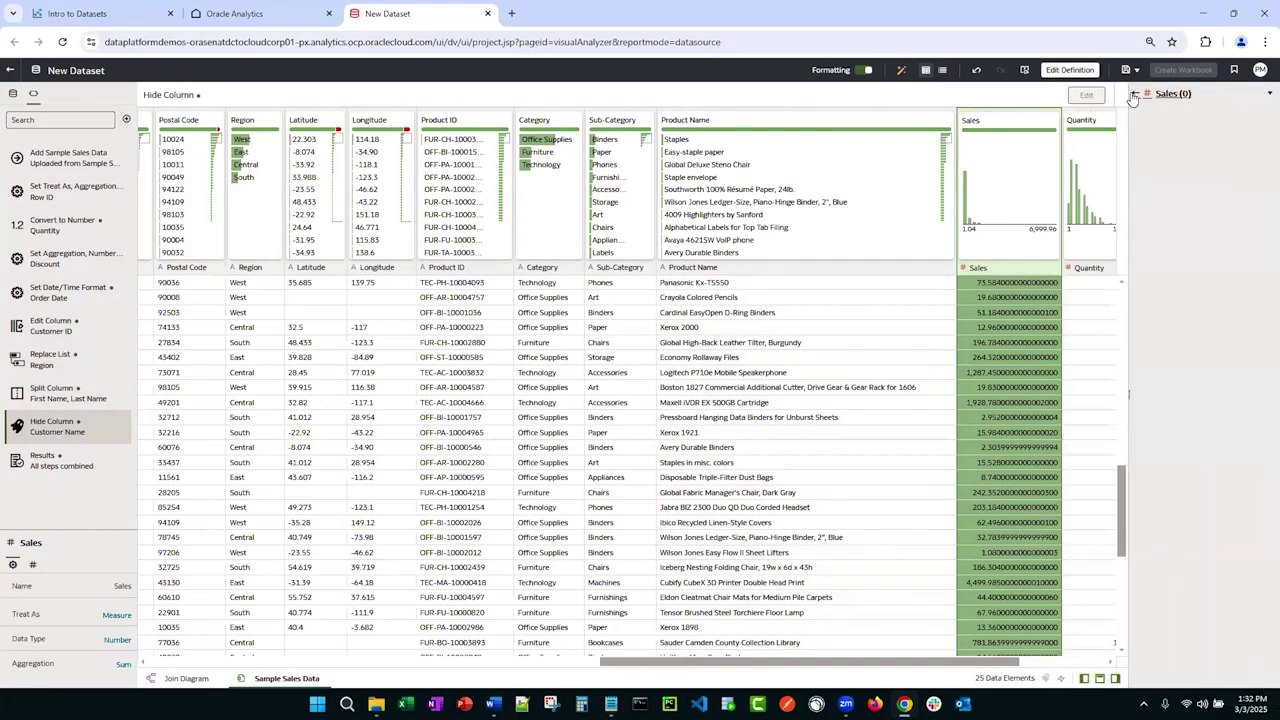
click(1134, 100)
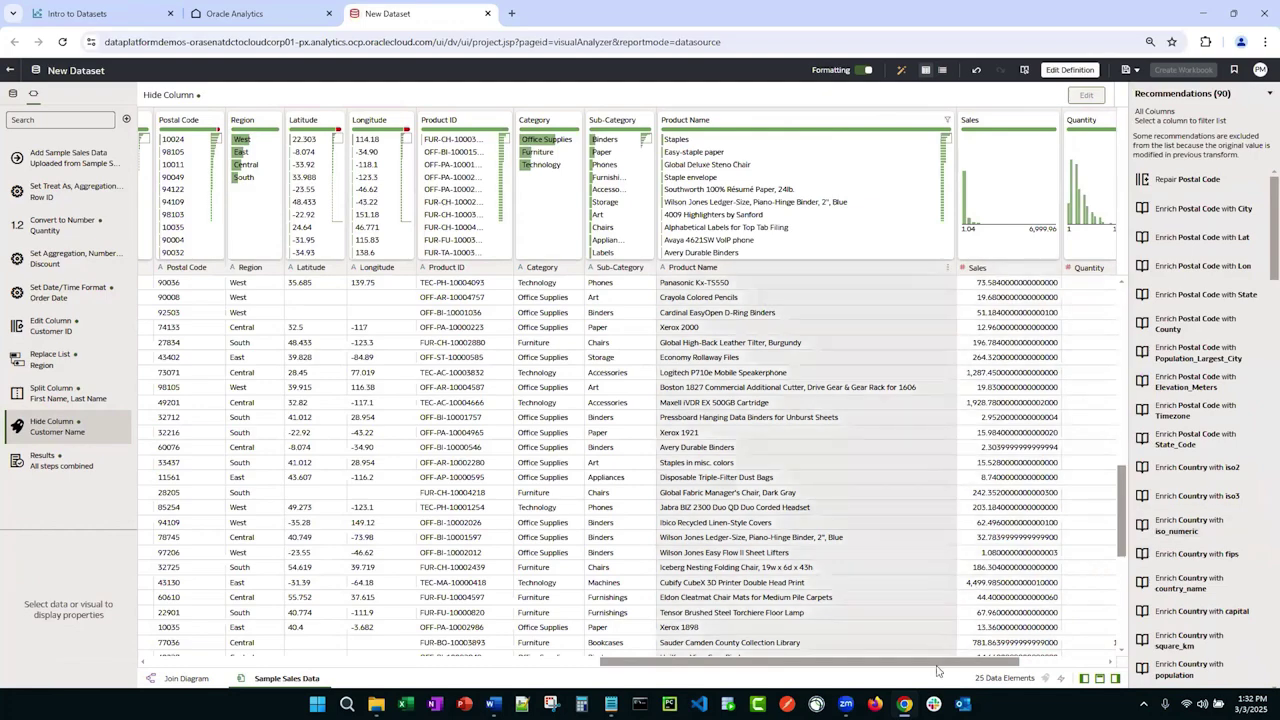
Step: Extract the year from Ship Date into a new column renamed Ship Date Year
scroll(898, 667, down, 1)
drag(898, 667, 494, 487)
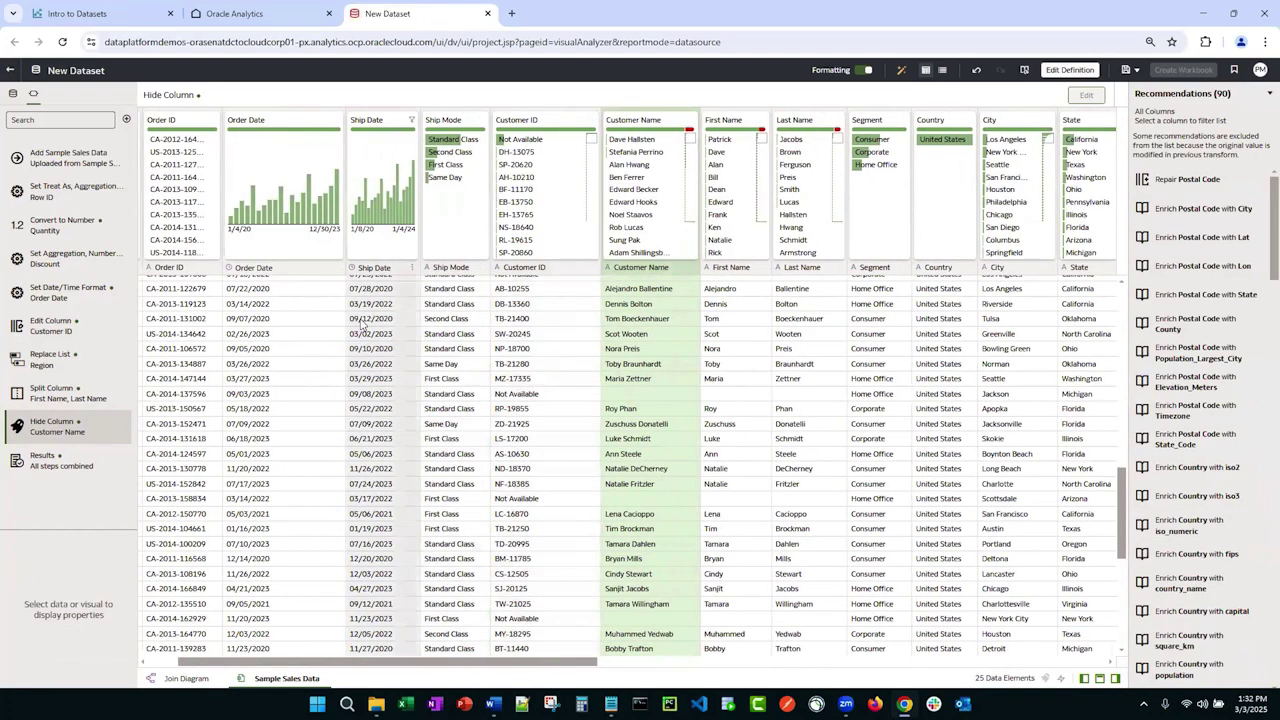
click(362, 325)
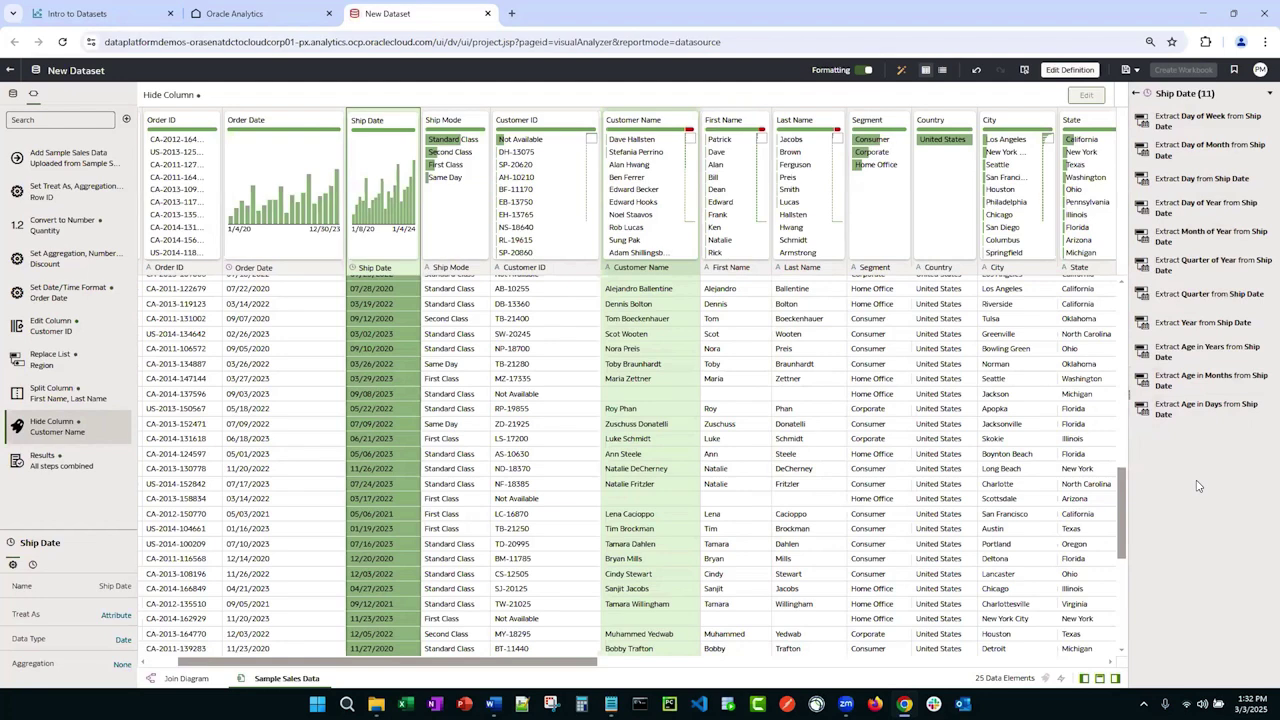
click(1211, 333)
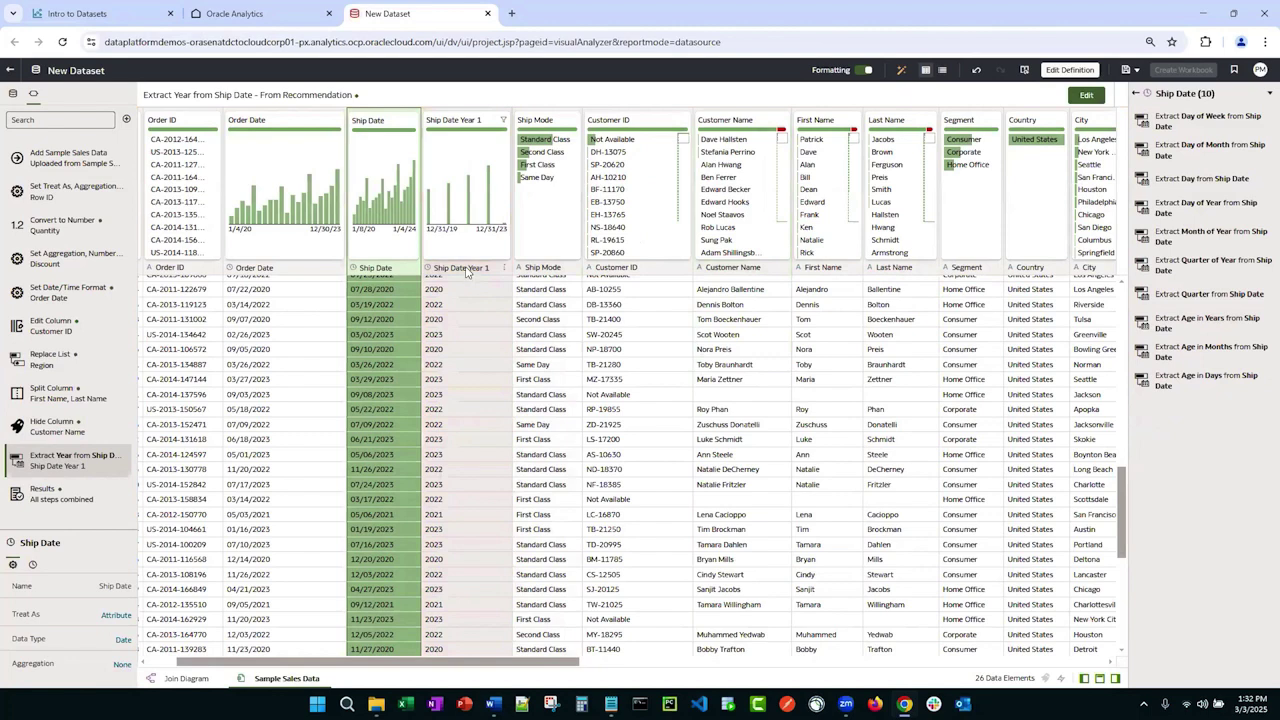
double_click(466, 269)
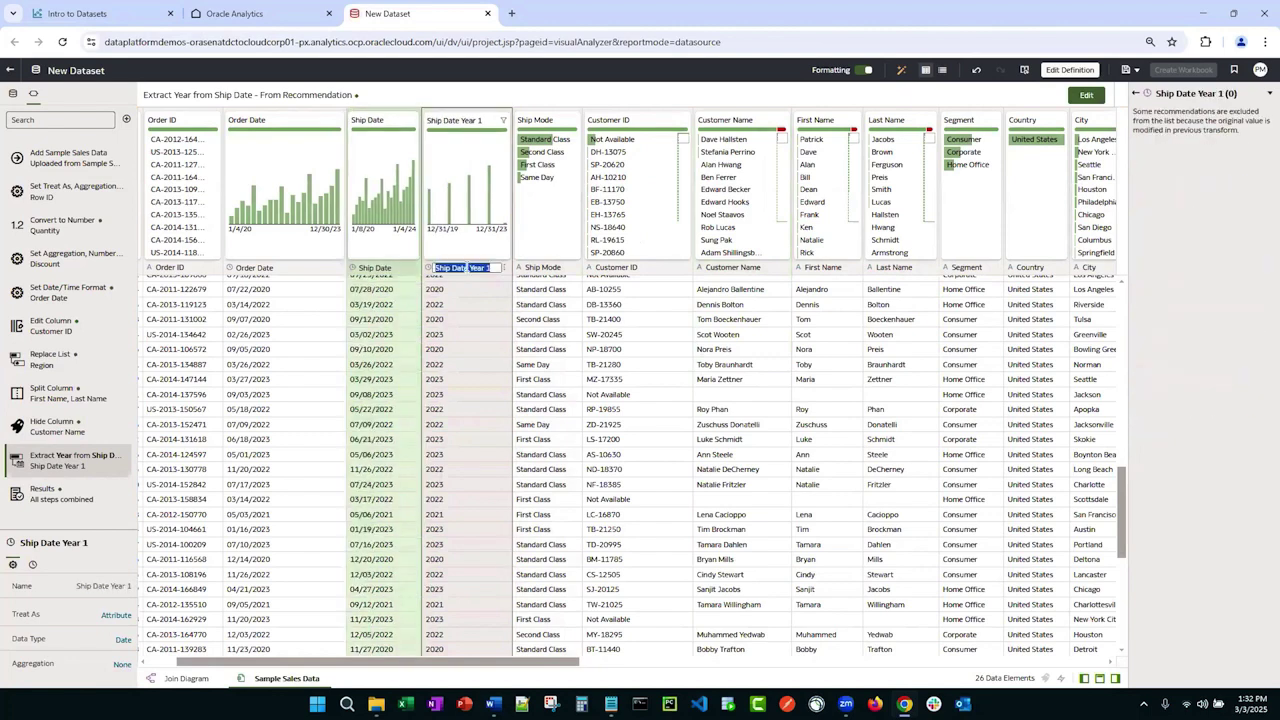
text(Ship Date Year)
click(389, 337)
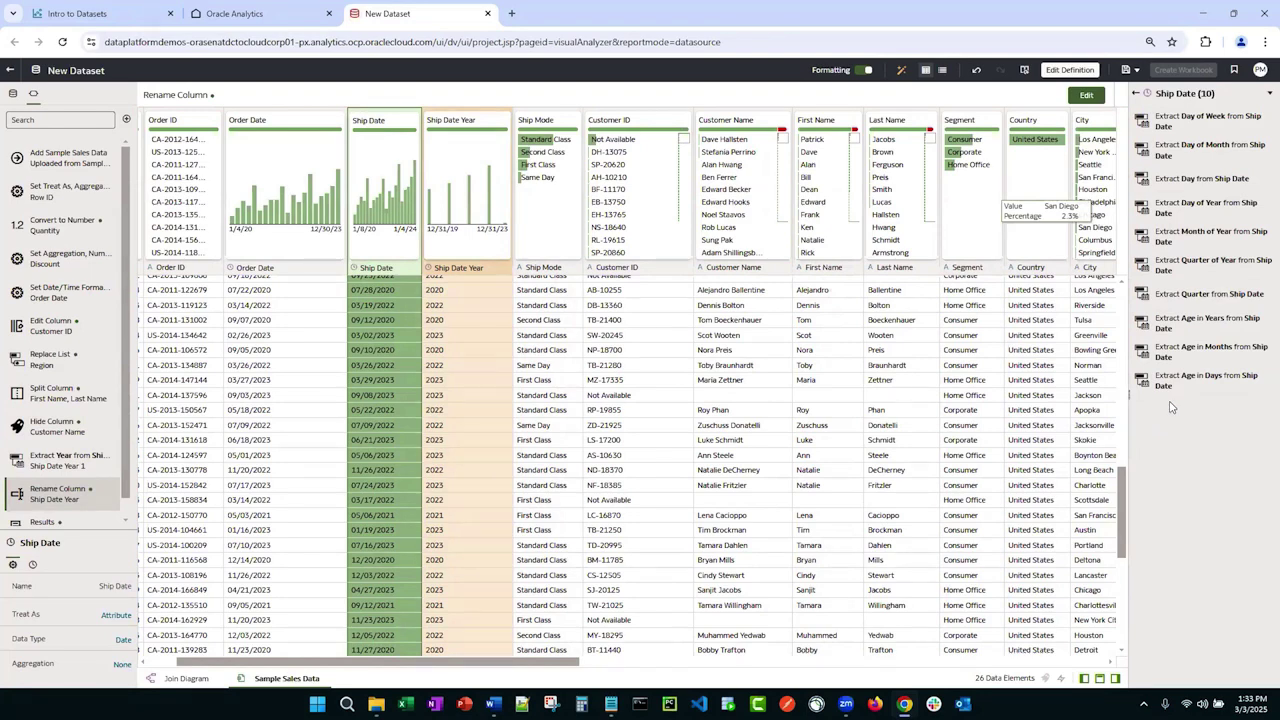
Step: Add a Ship Date Age in Months 1 column using the Extract Age recommendation, then widen it
click(1190, 352)
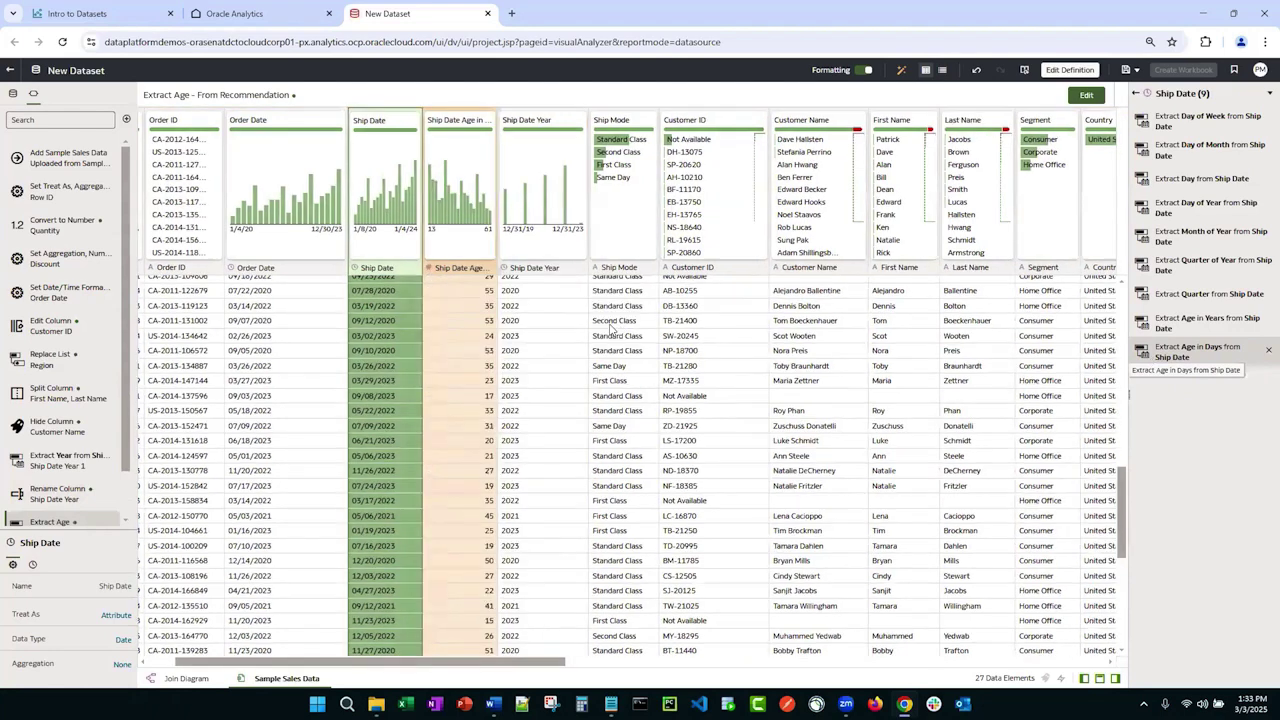
drag(490, 266, 596, 268)
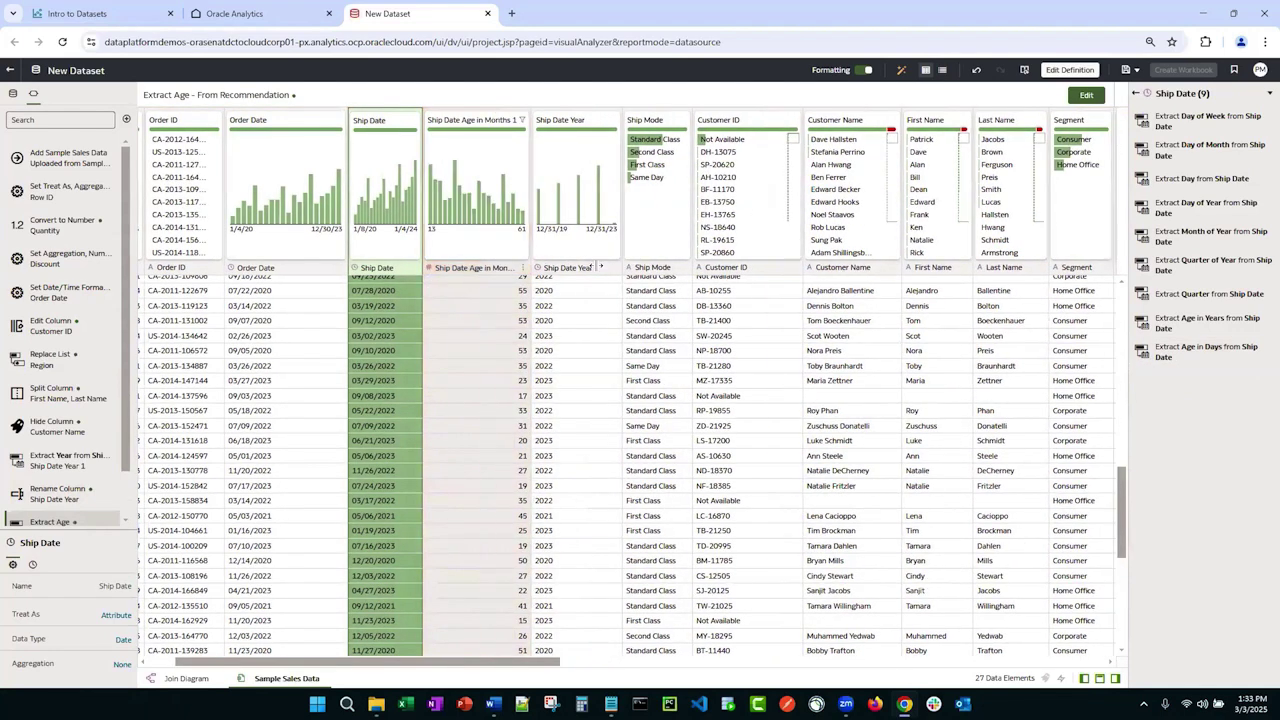
click(533, 319)
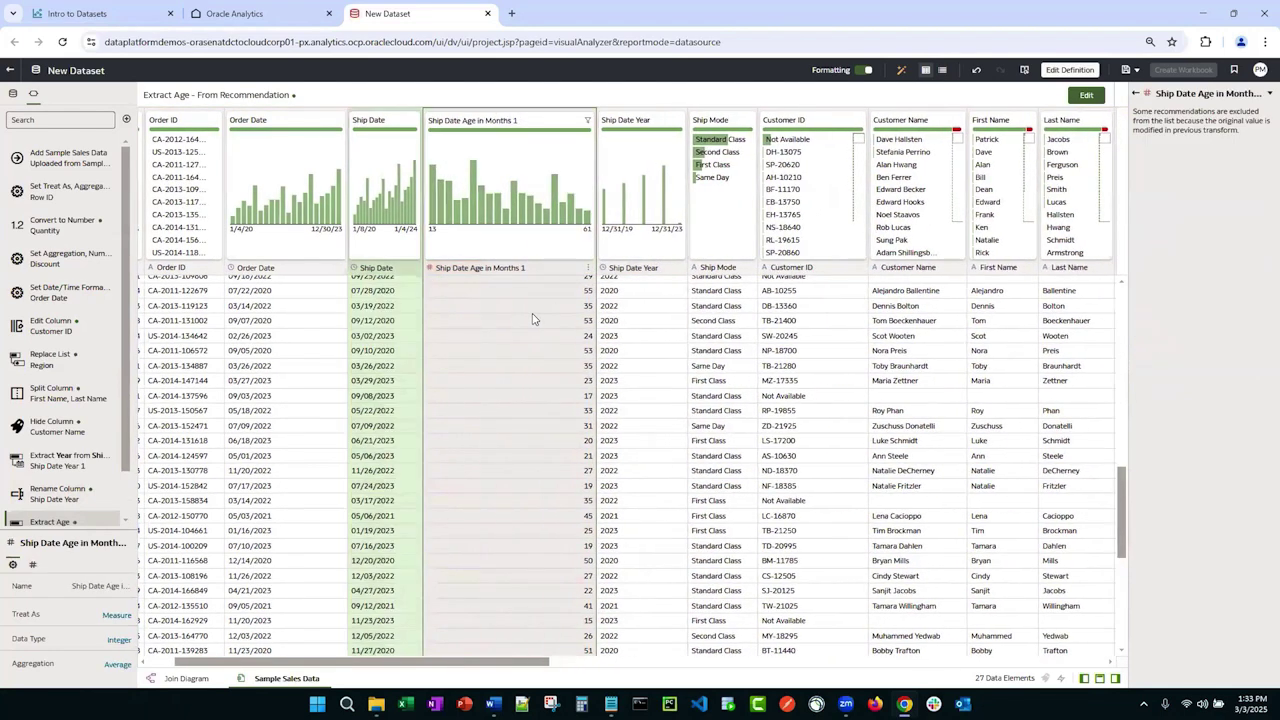
click(383, 307)
scroll(575, 362, up, 5)
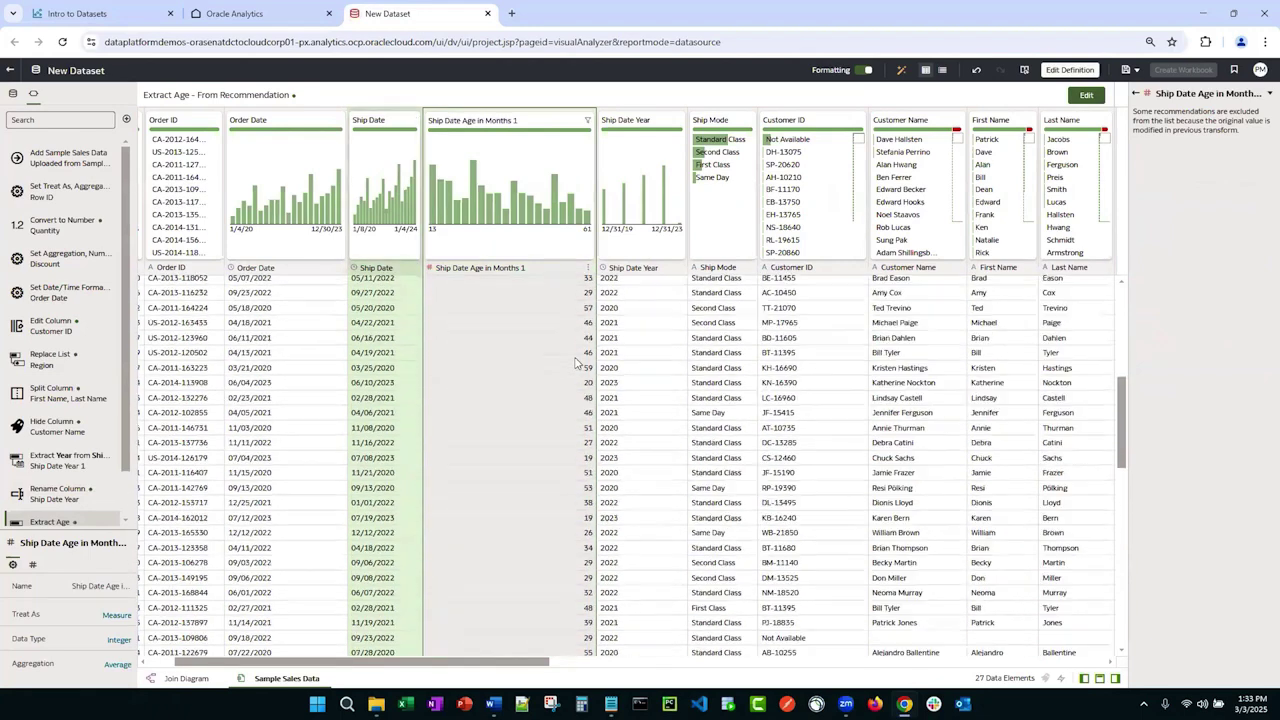
scroll(575, 362, up, 5)
scroll(578, 364, down, 5)
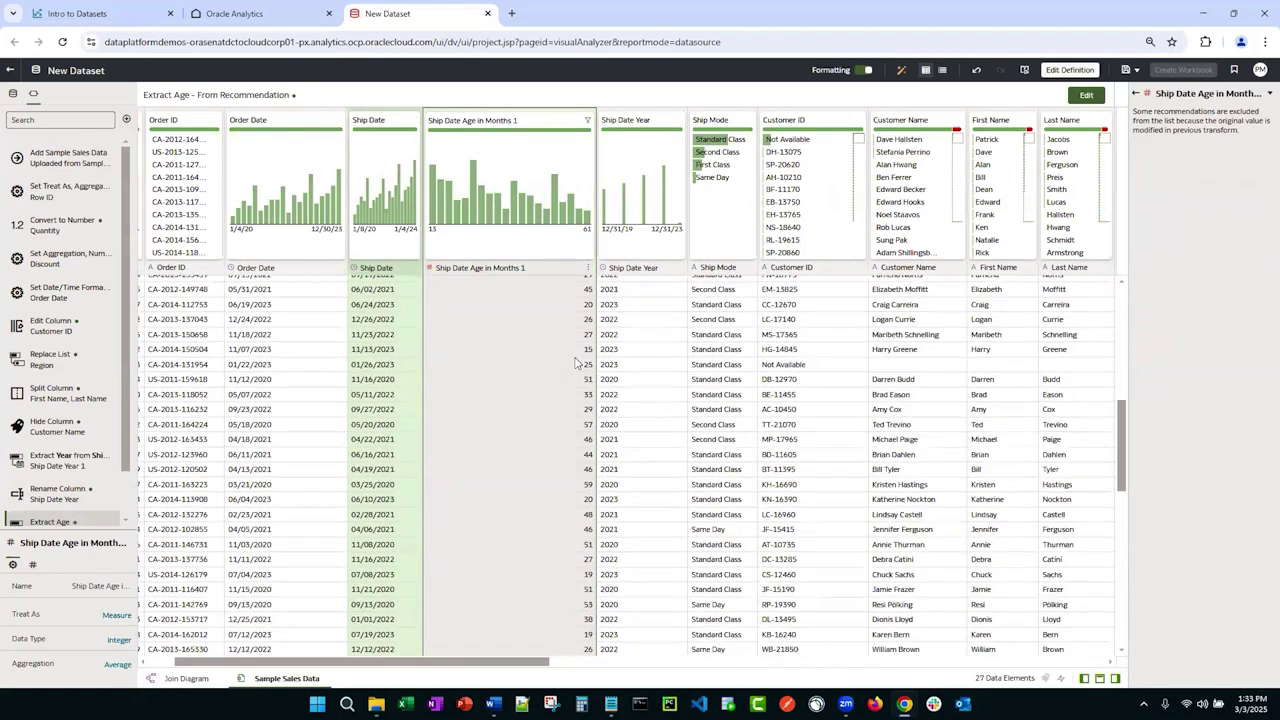
click(487, 270)
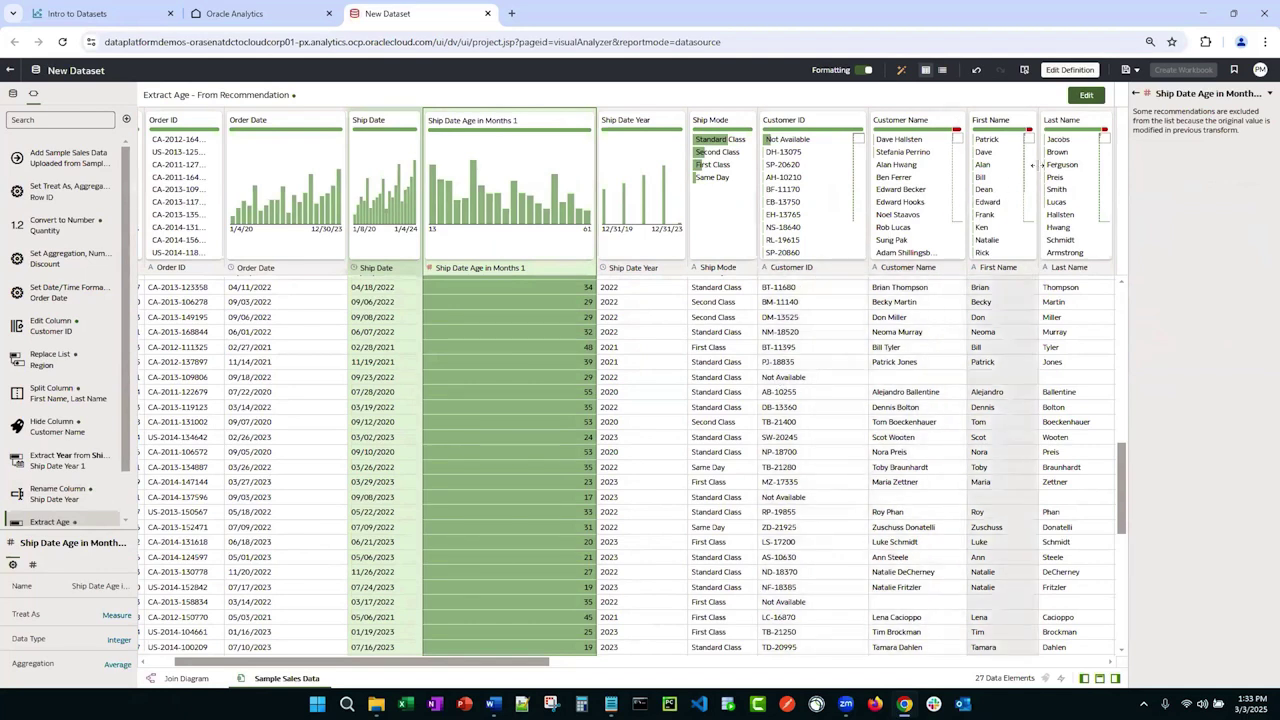
Step: Save the dataset with the name 'Intro to Datasets - Excel File'
click(1126, 72)
drag(641, 338, 530, 341)
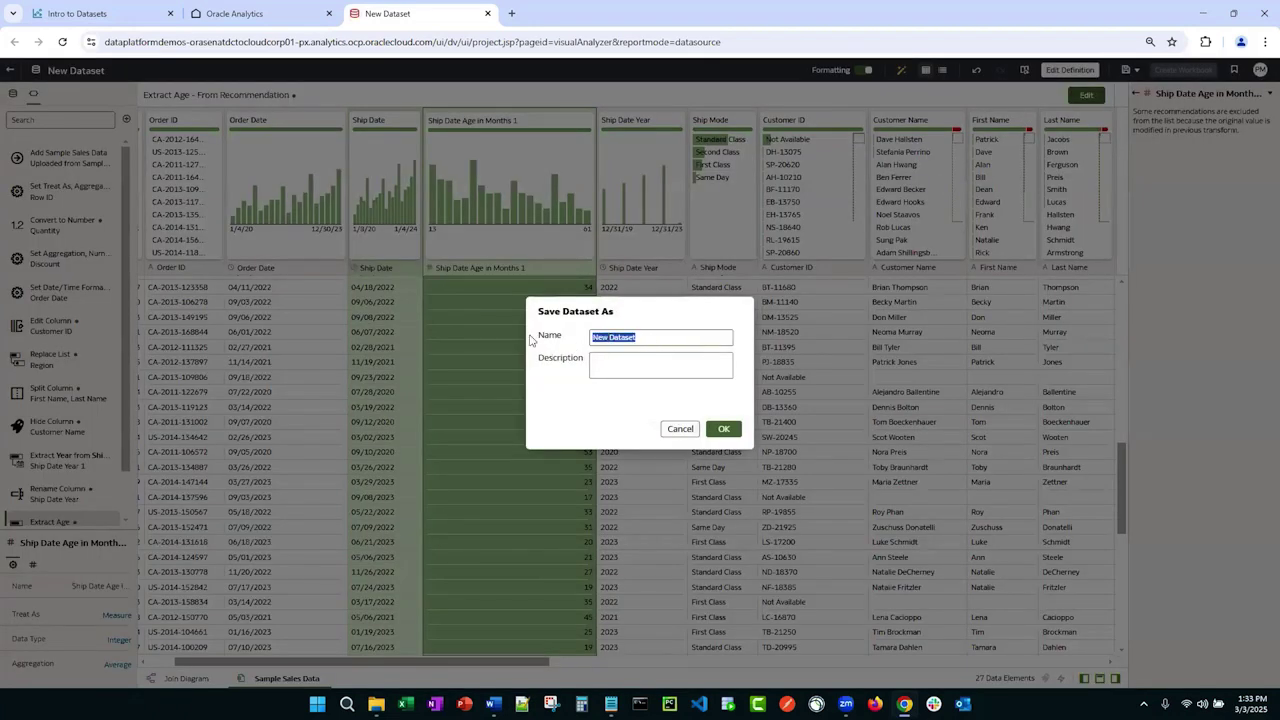
text(Intro to Datasets - Excel File)
click(725, 429)
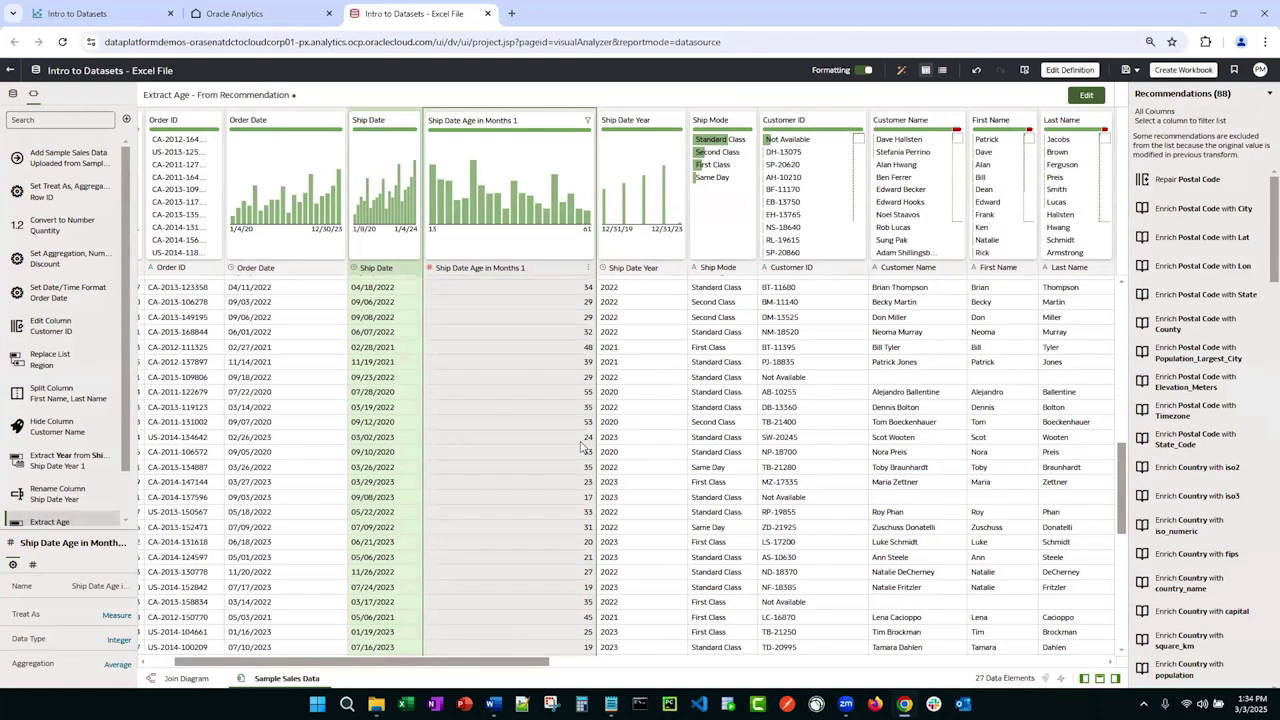
key(XF86AudioRaiseVolume)
key(XF86AudioRaiseVolume)
key(XF86AudioRaiseVolume)
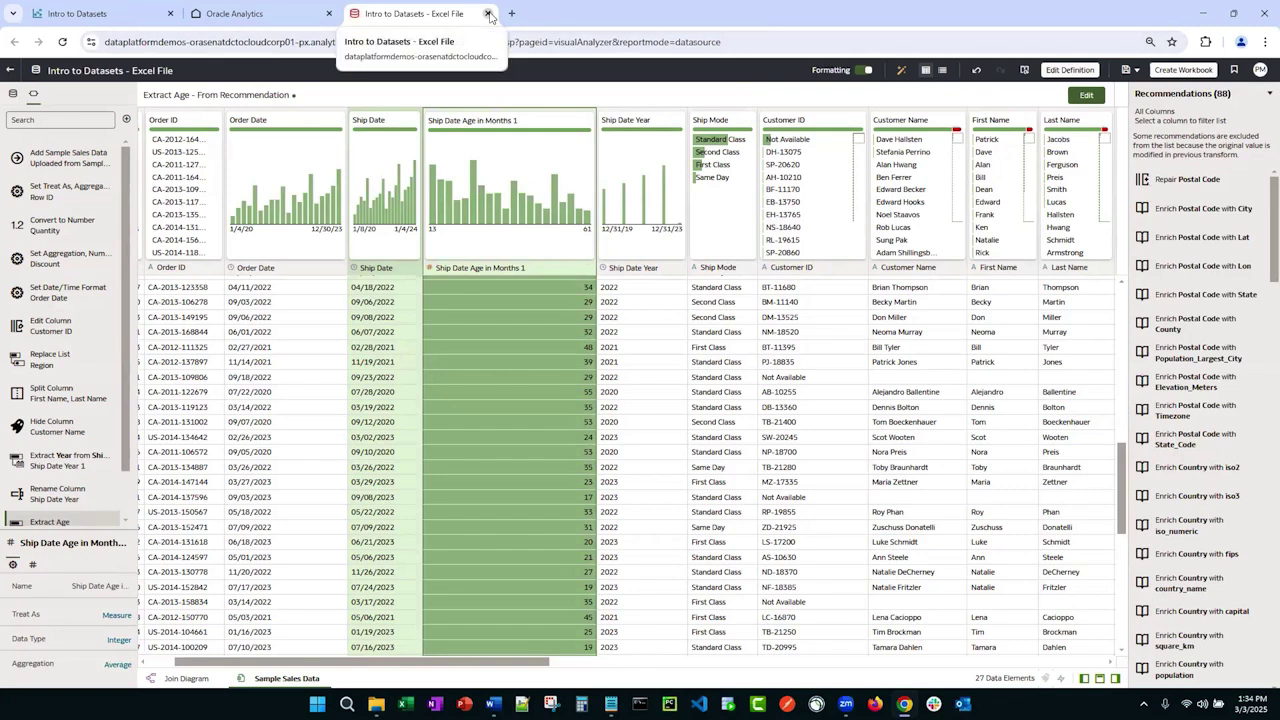
Step: Close the dataset and start an Autonomous Data Warehouse connection named 'ADW 23ai' using the wallet zip
click(489, 14)
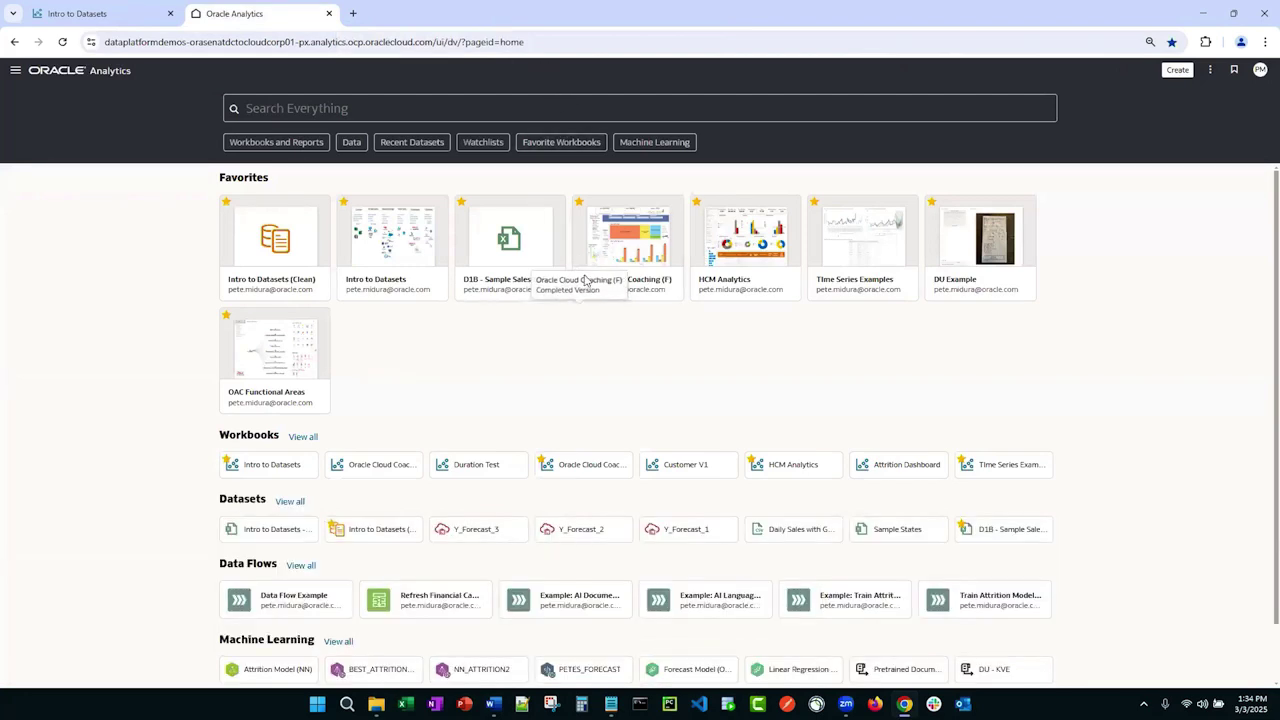
click(1173, 72)
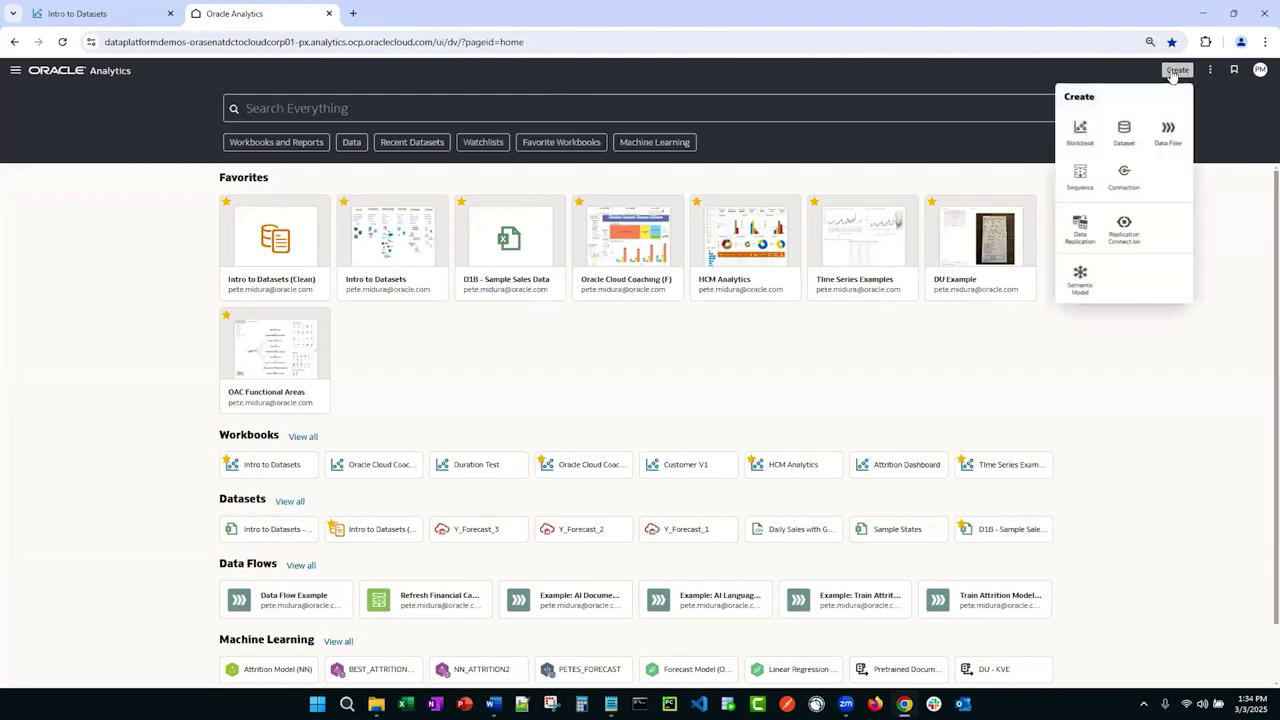
click(1125, 180)
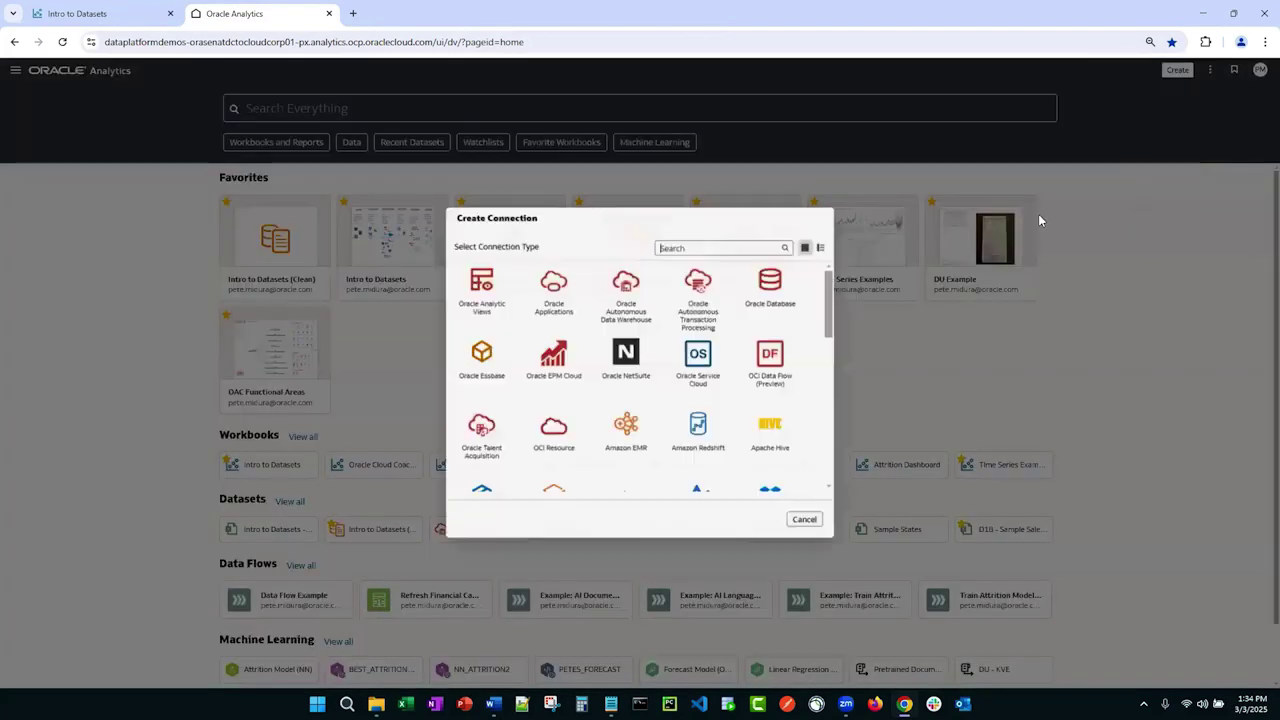
click(620, 280)
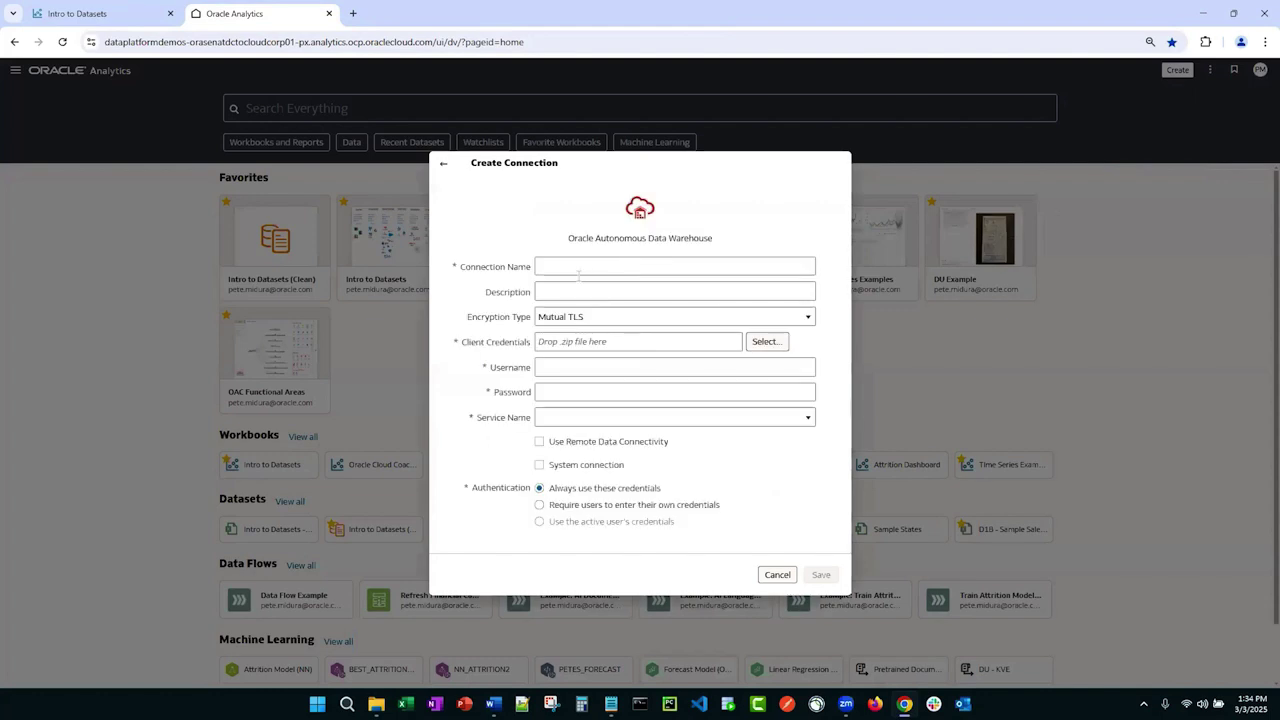
text(ADW 23ai)
drag(0, 490, 601, 361)
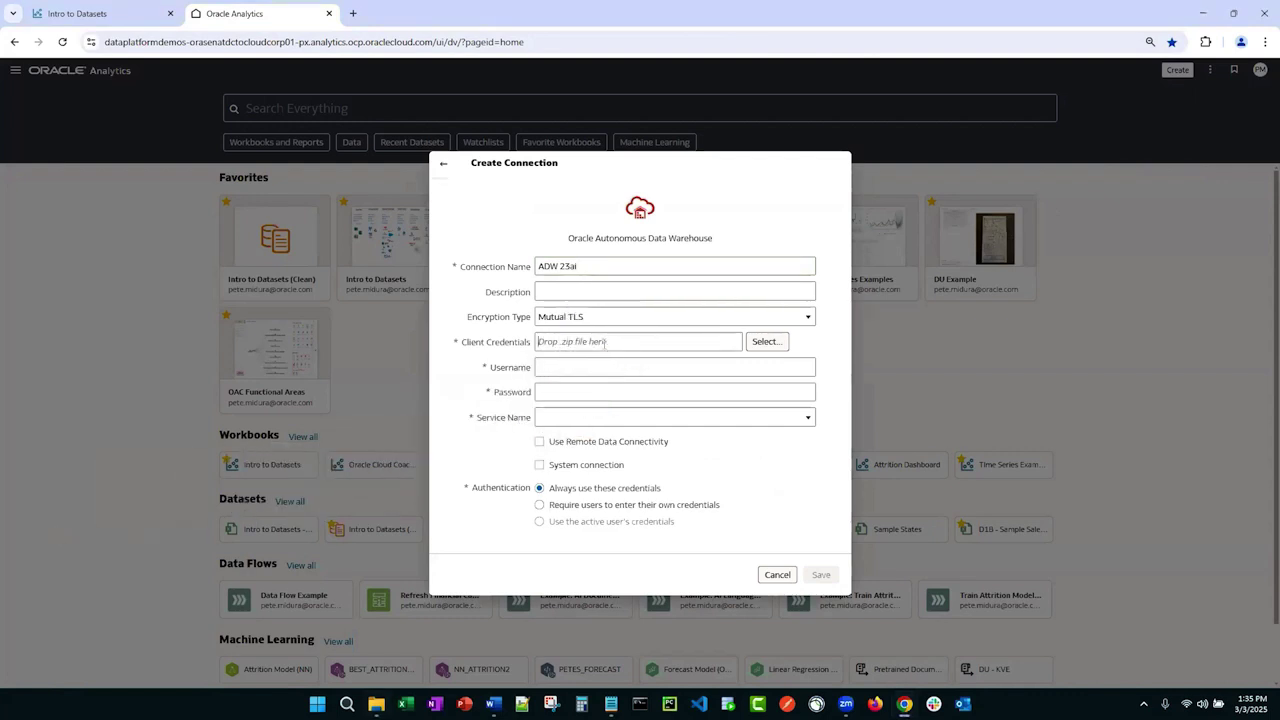
Step: Pick the database service, enter the admin username and the password, and save the connection
click(602, 419)
click(593, 454)
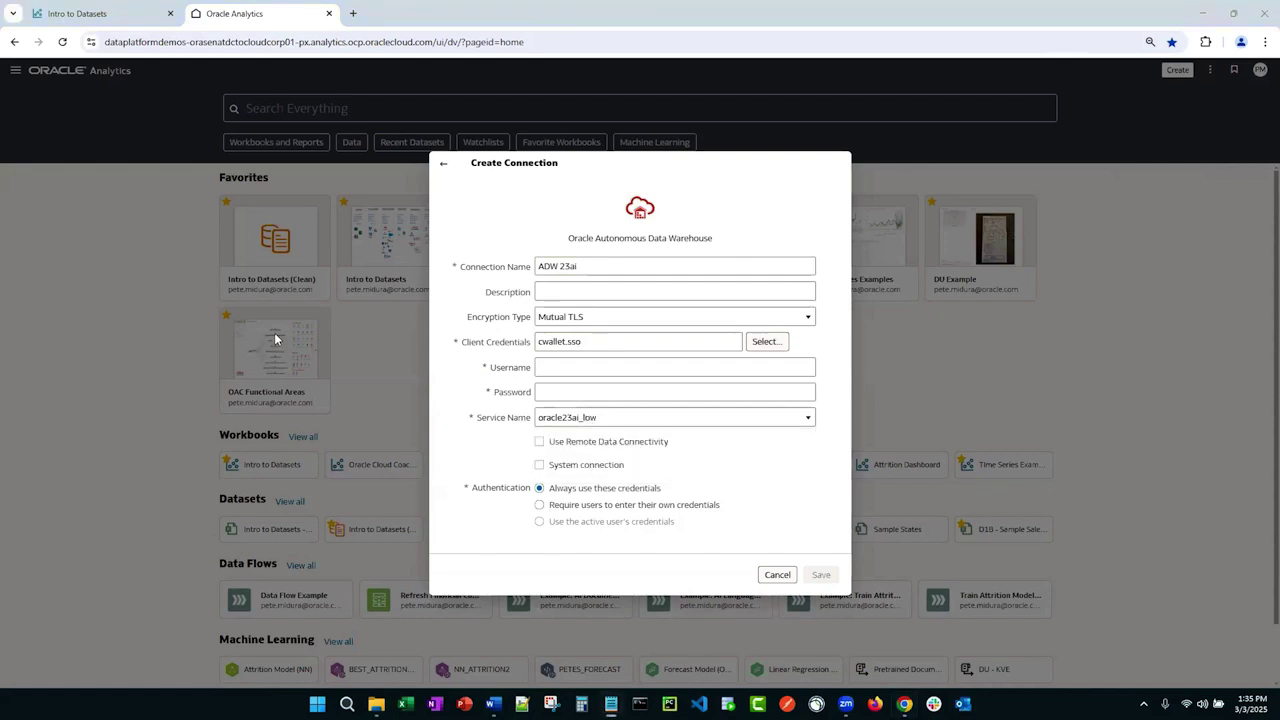
click(643, 369)
text(admin)
key(Tab)
key(ctrl+v)
click(820, 575)
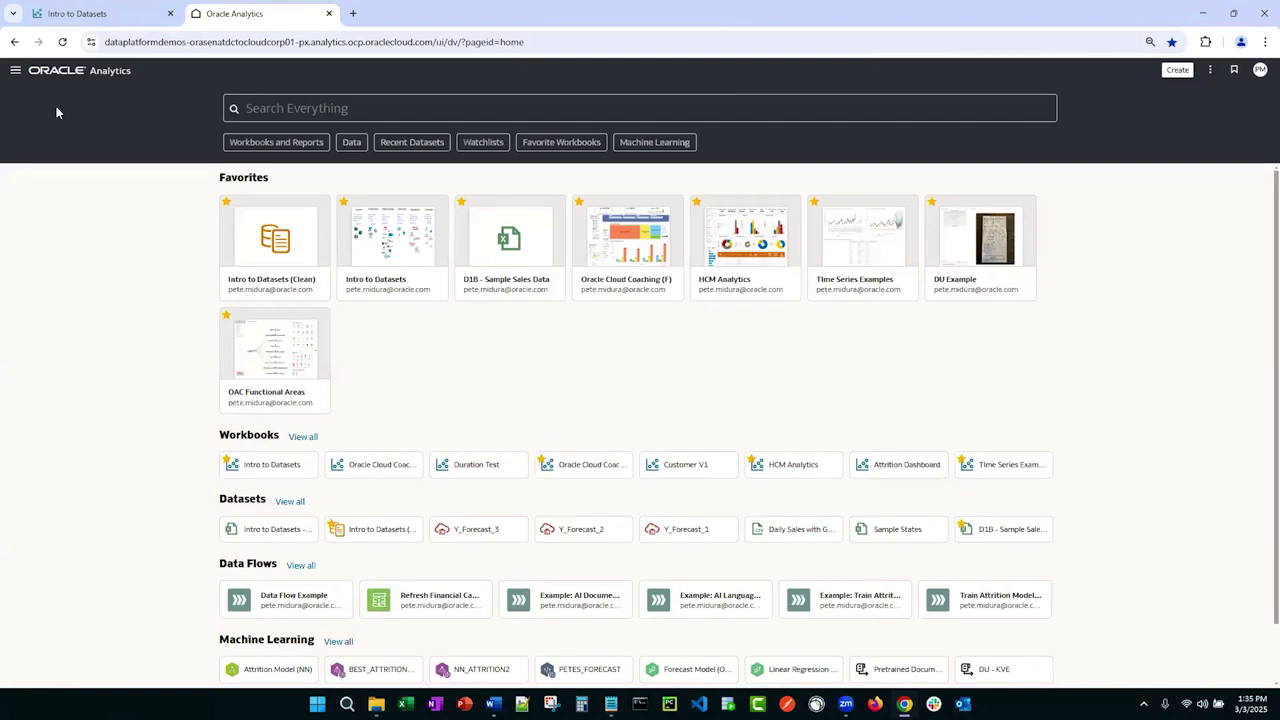
Step: From the Data page's Connections list, start a new dataset on ADW 23ai
click(16, 71)
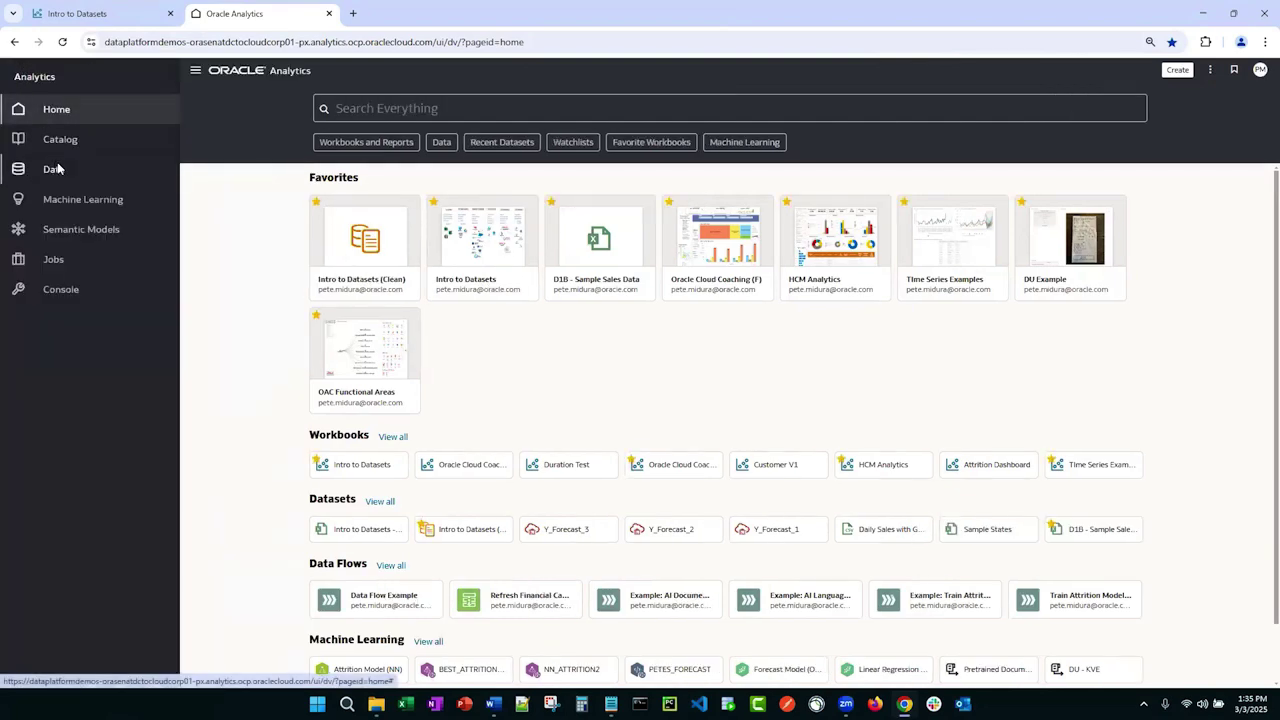
click(55, 169)
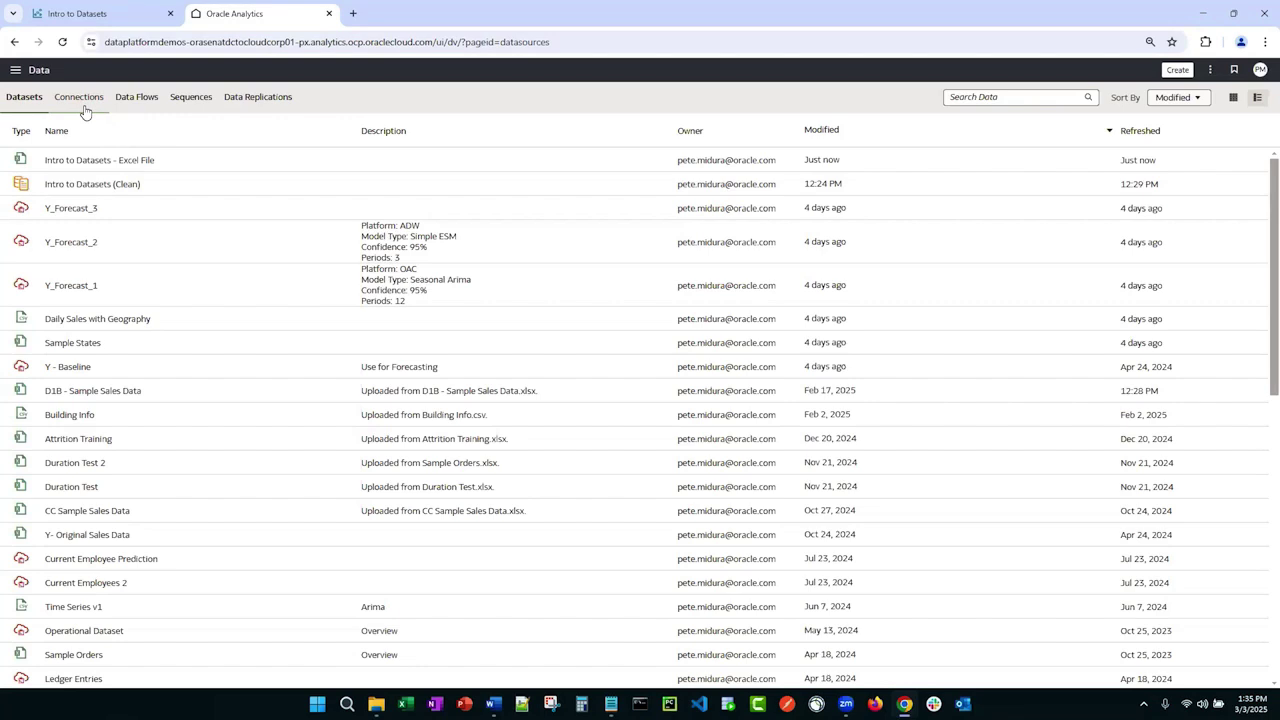
click(85, 105)
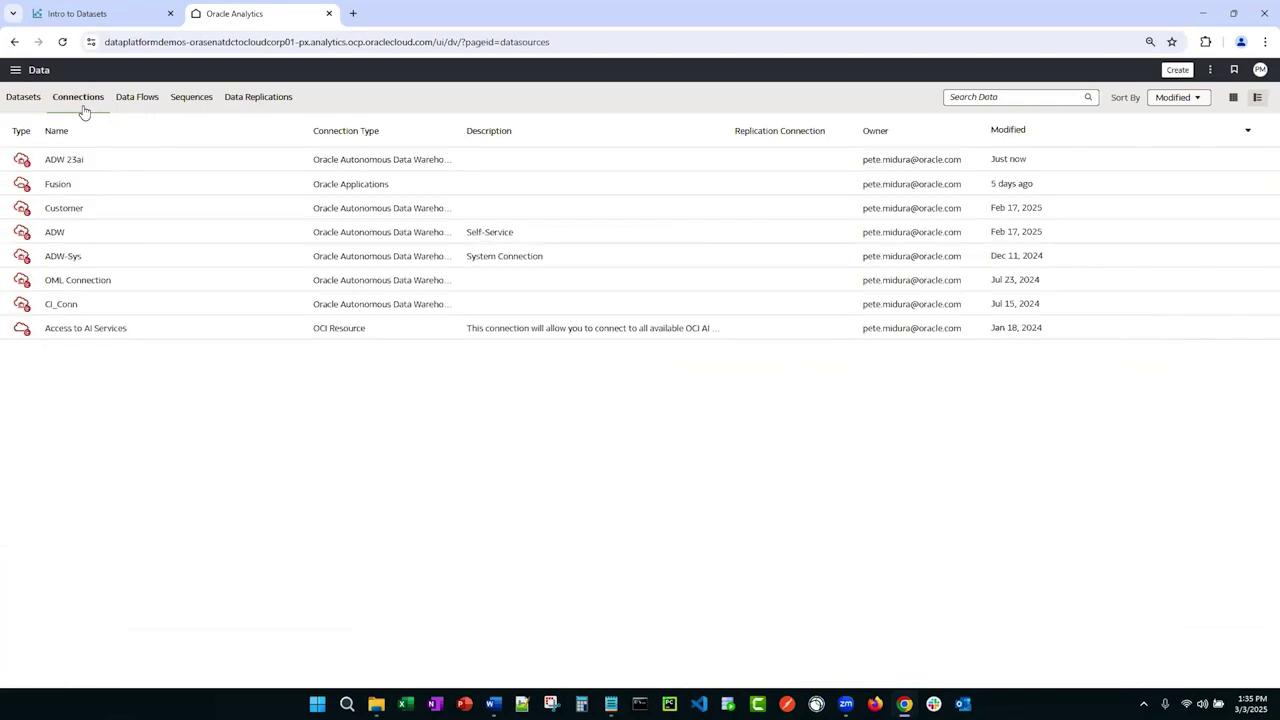
click(103, 161)
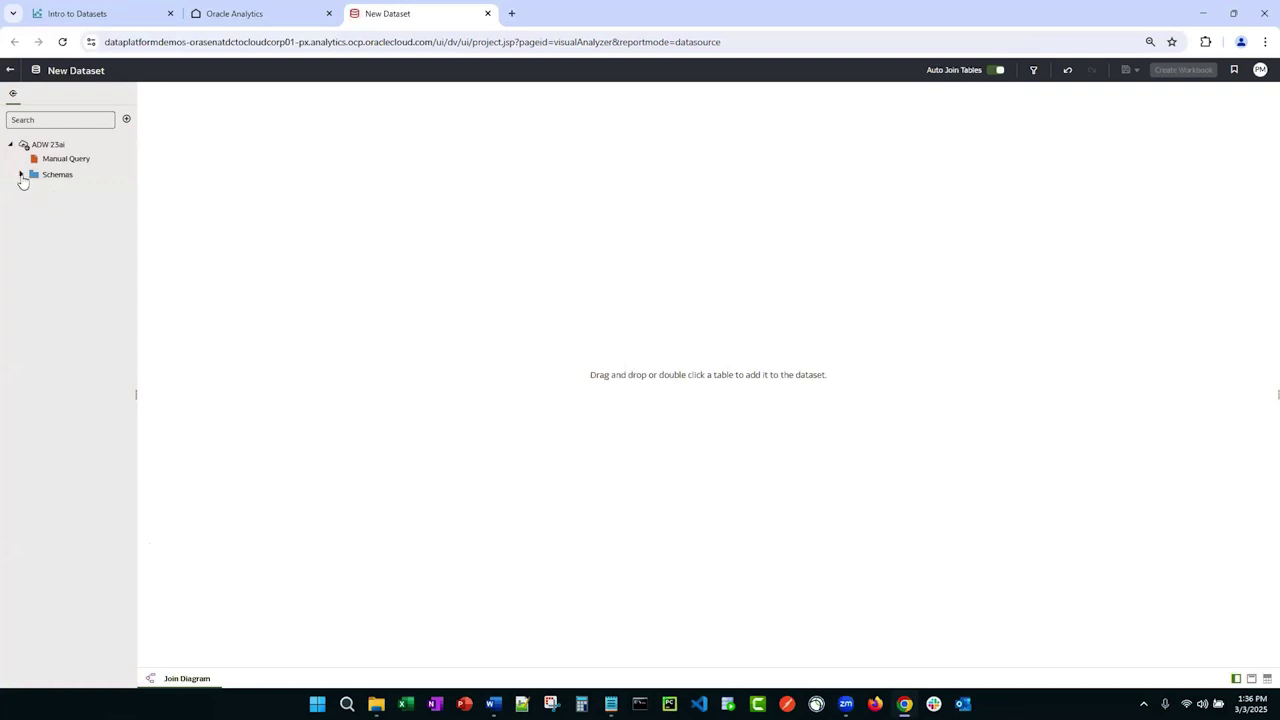
Step: Expand the SH schema and drag the SALES table onto the join diagram
click(21, 175)
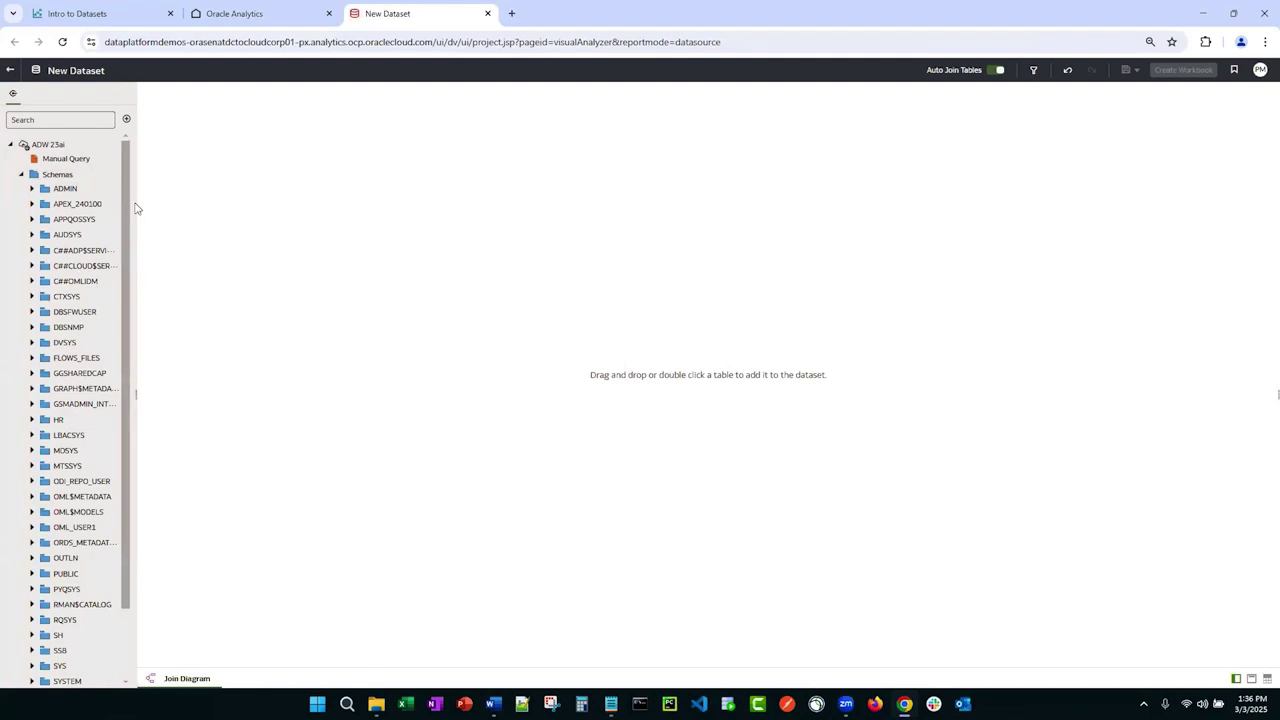
drag(135, 206, 181, 205)
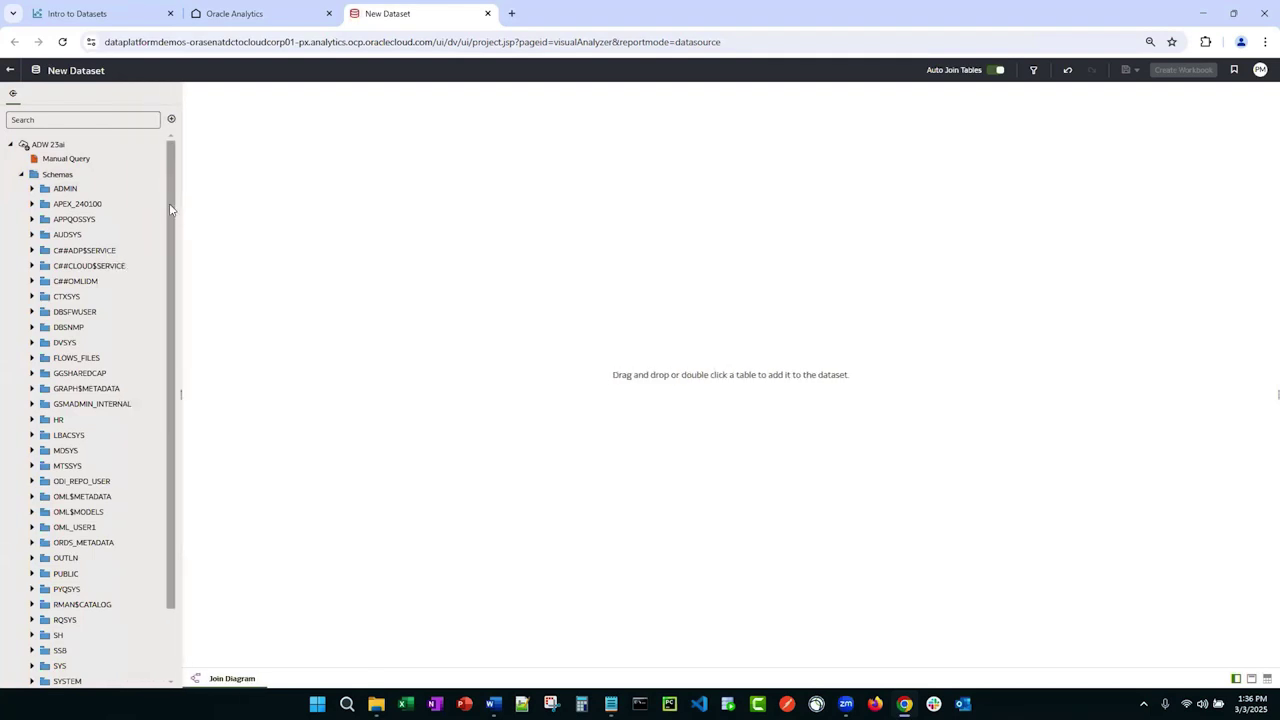
scroll(181, 327, down, 2)
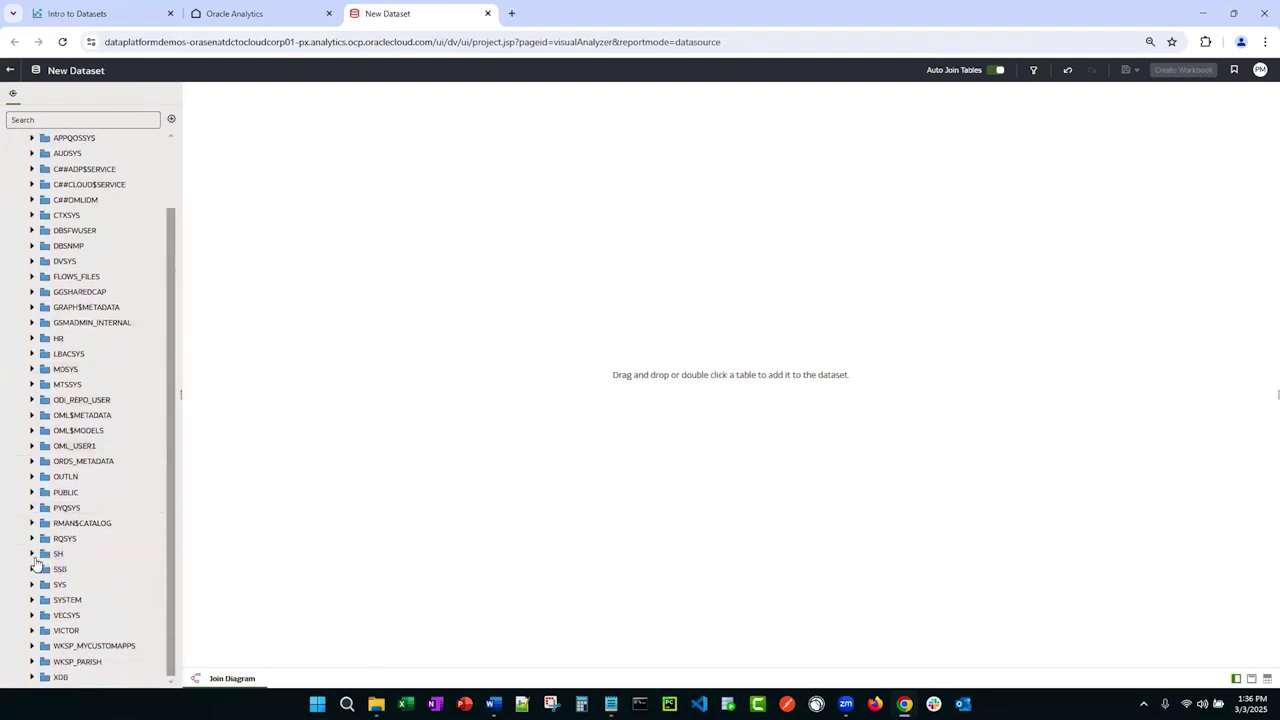
click(36, 554)
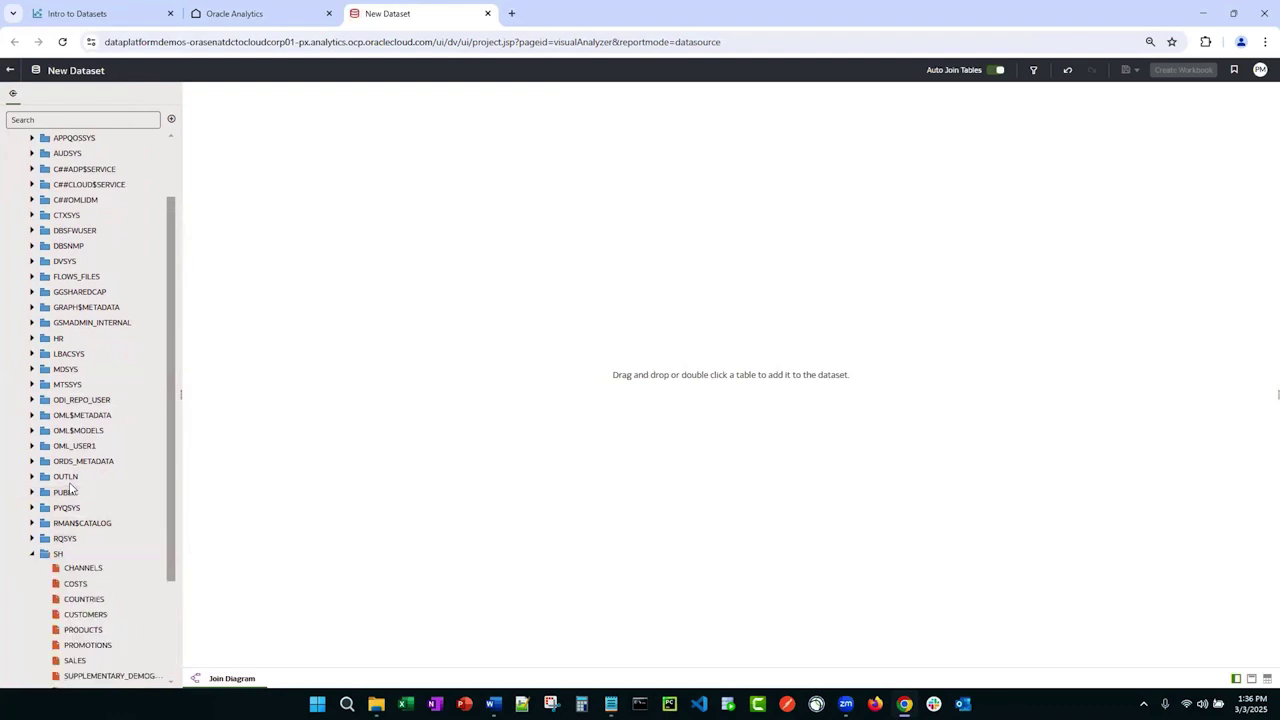
scroll(65, 495, down, 3)
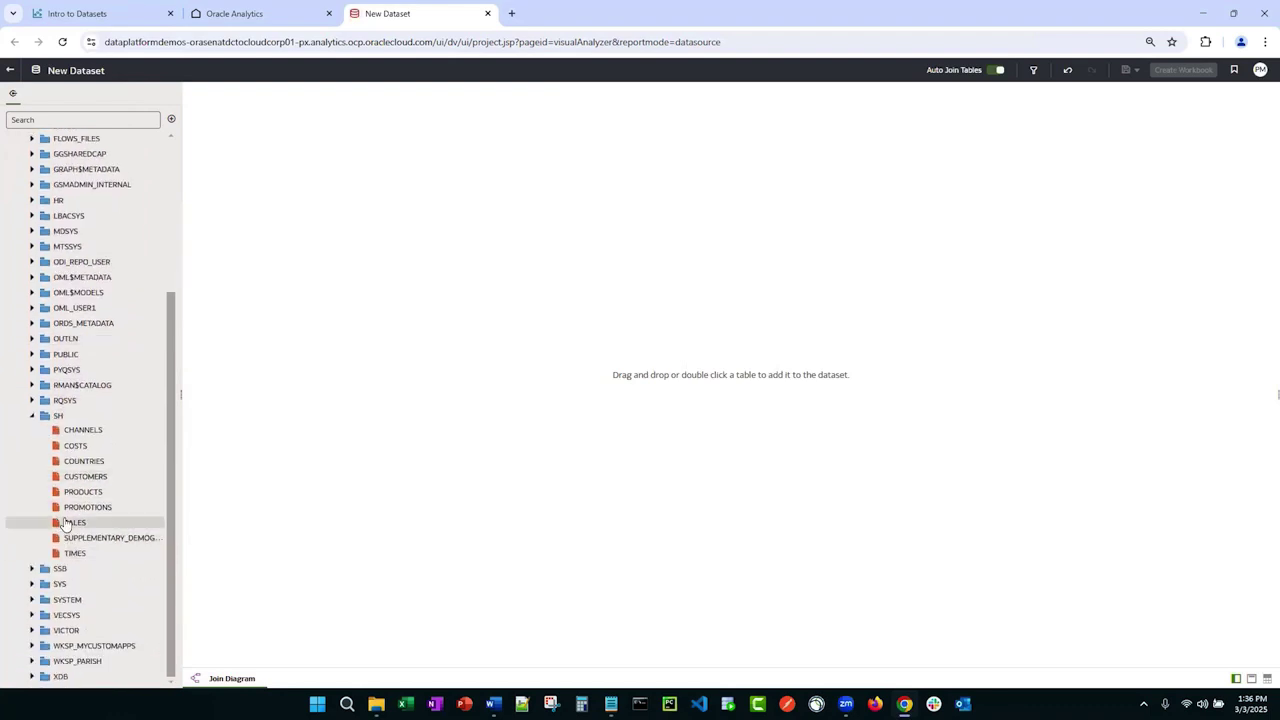
drag(67, 527, 450, 366)
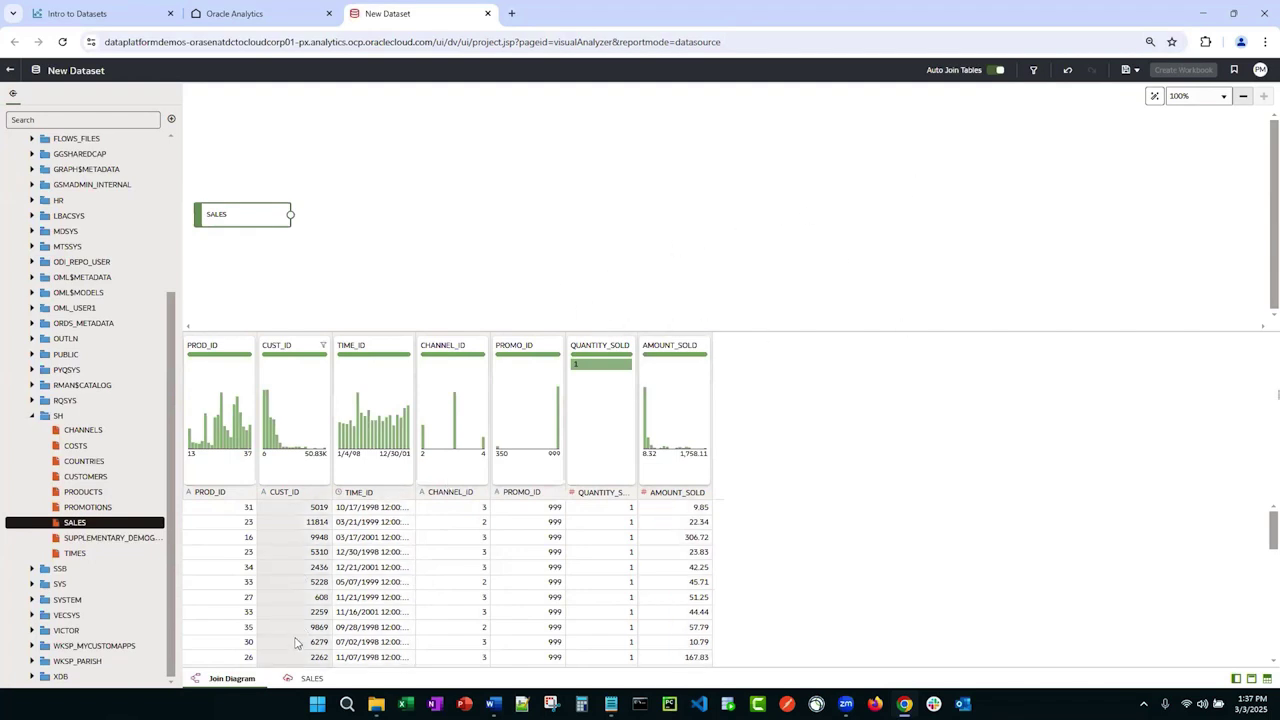
Step: In the SALES metadata view, rename QUANTITY_SOLD to 'Qty Sold' and AMOUNT_SOLD to 'Amount Sold'
click(308, 679)
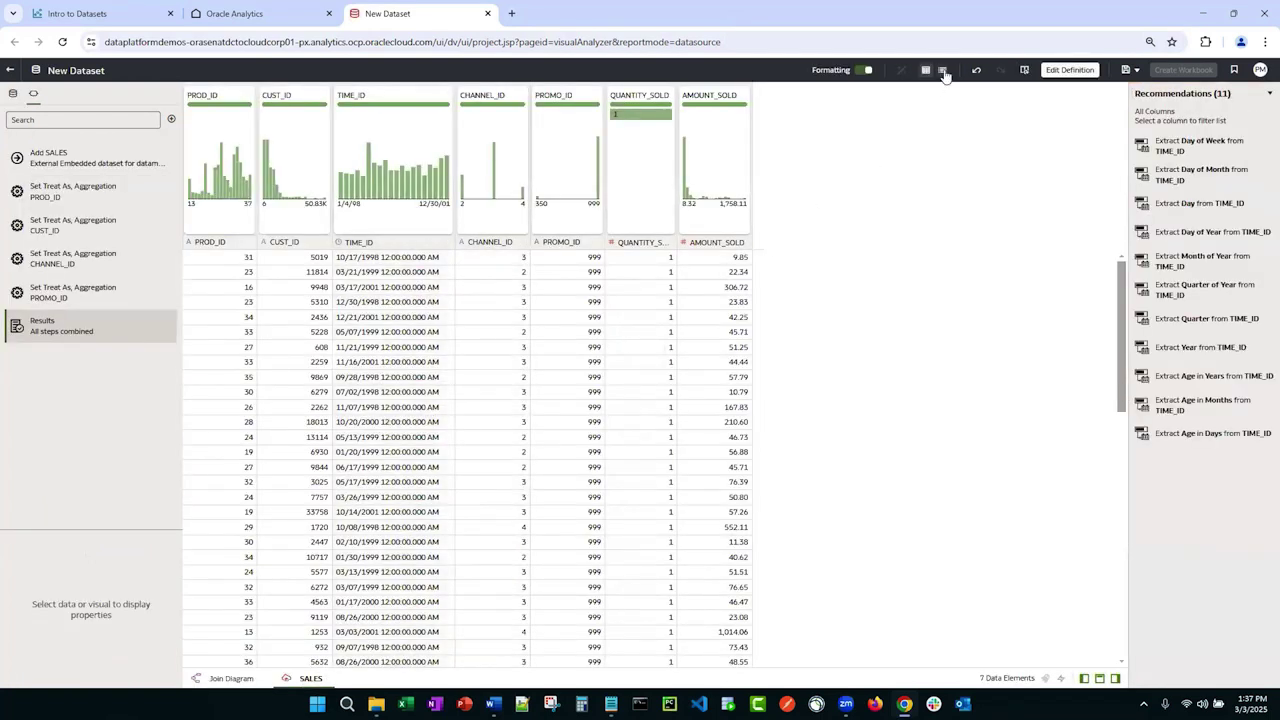
click(943, 73)
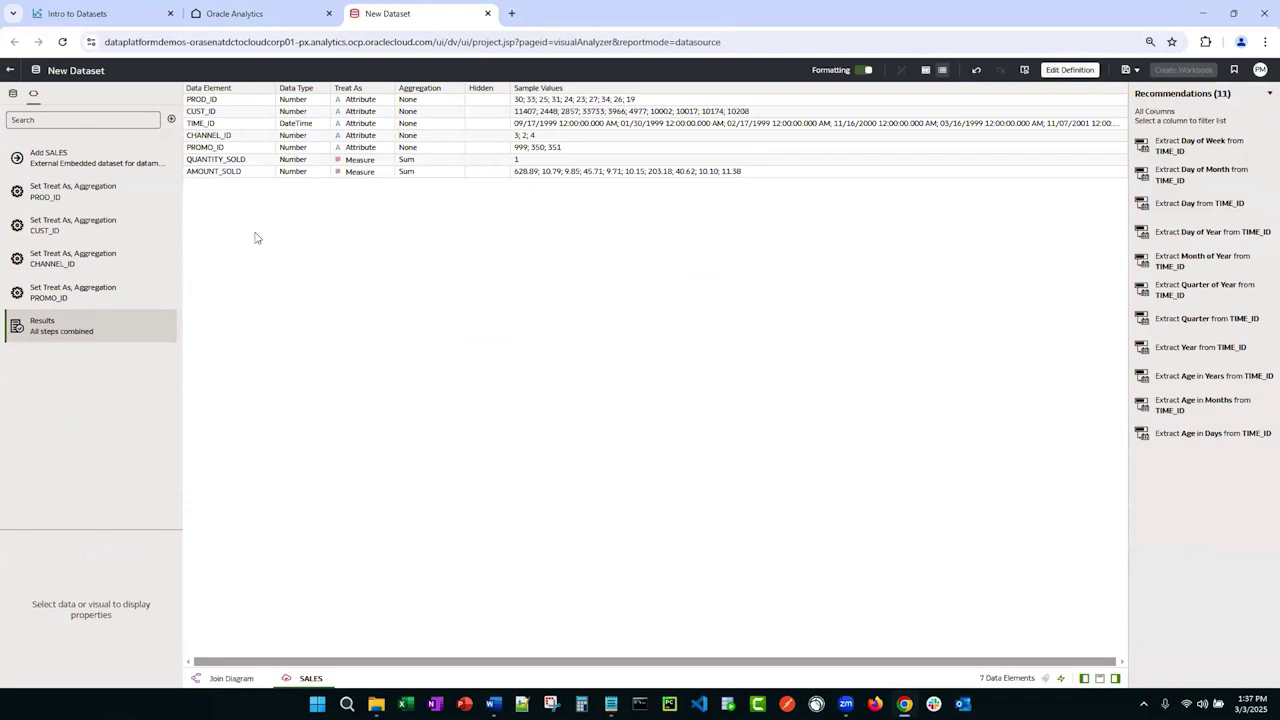
double_click(228, 160)
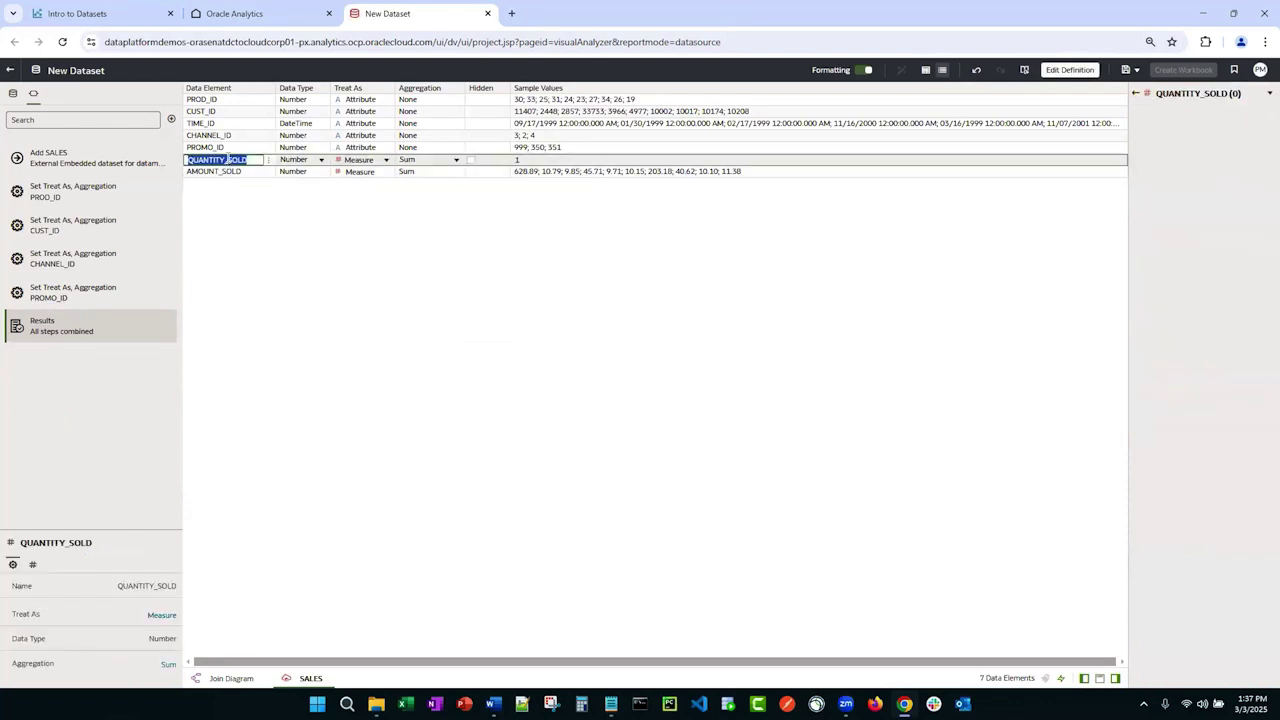
text(Qty Sold)
key(Tab)
text(Amou)
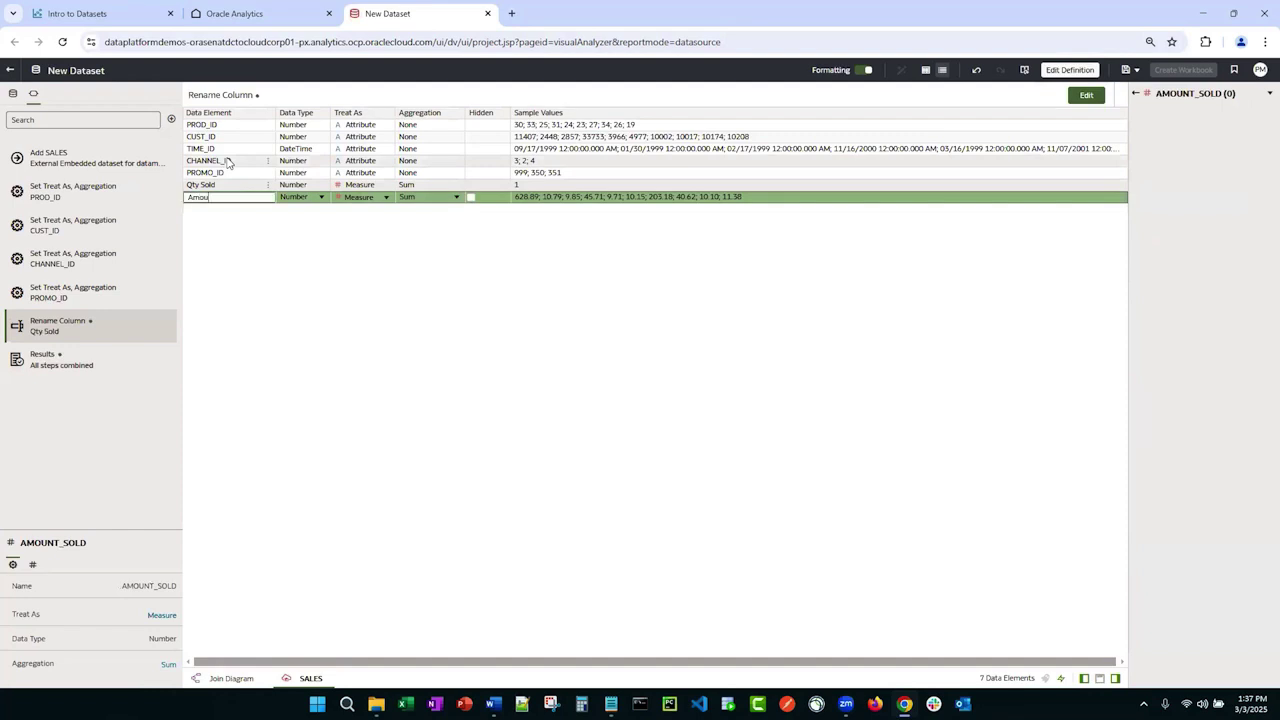
text(nt Sold)
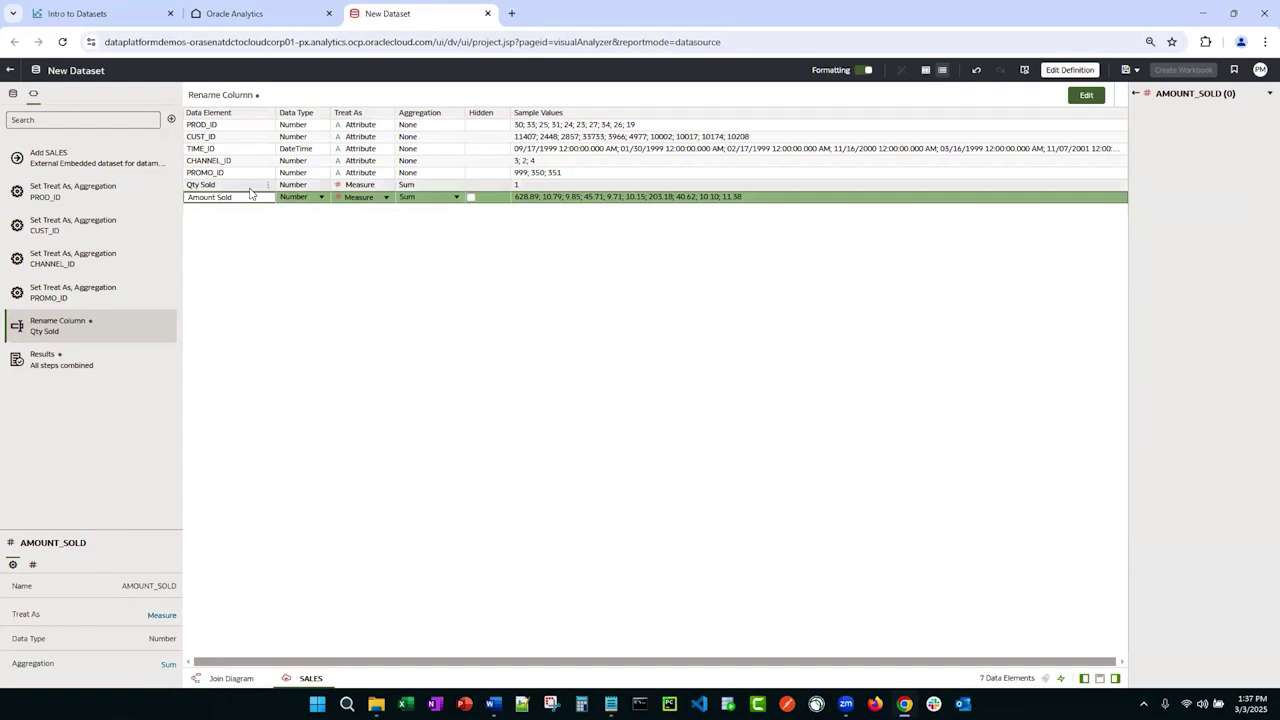
Step: Hide the five ID columns, PROD_ID through PROMO_ID
click(925, 70)
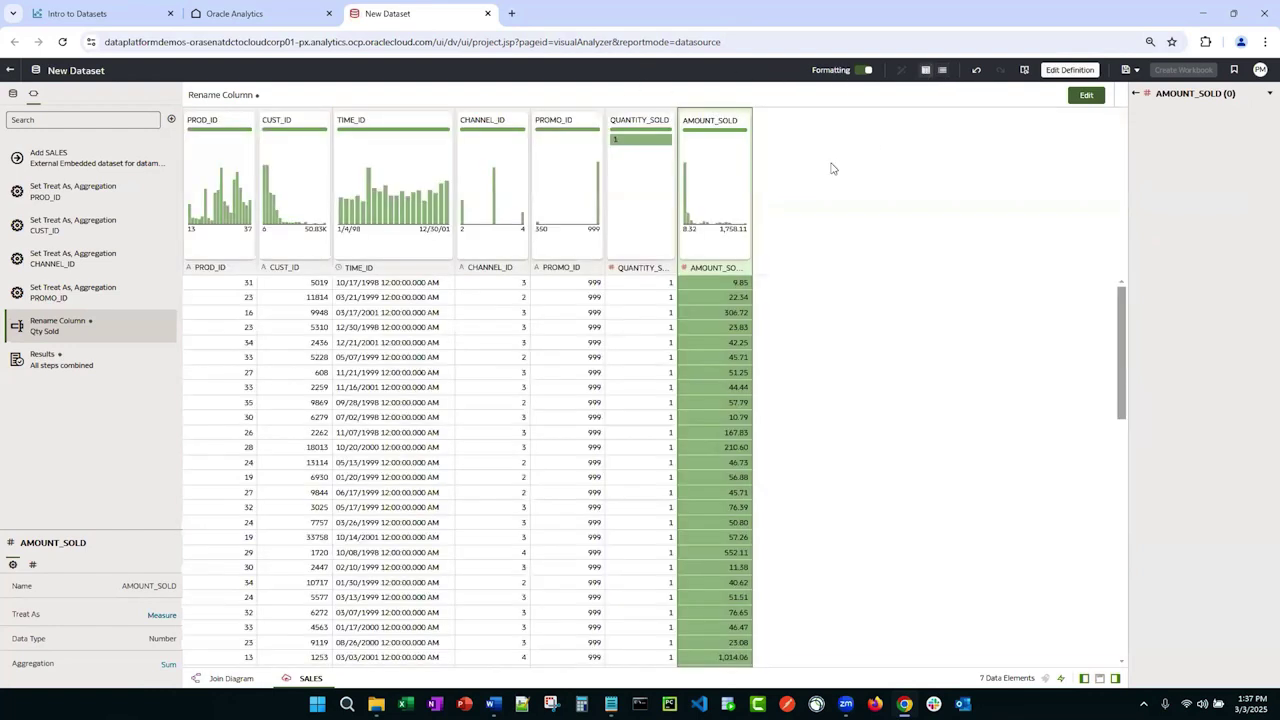
click(942, 71)
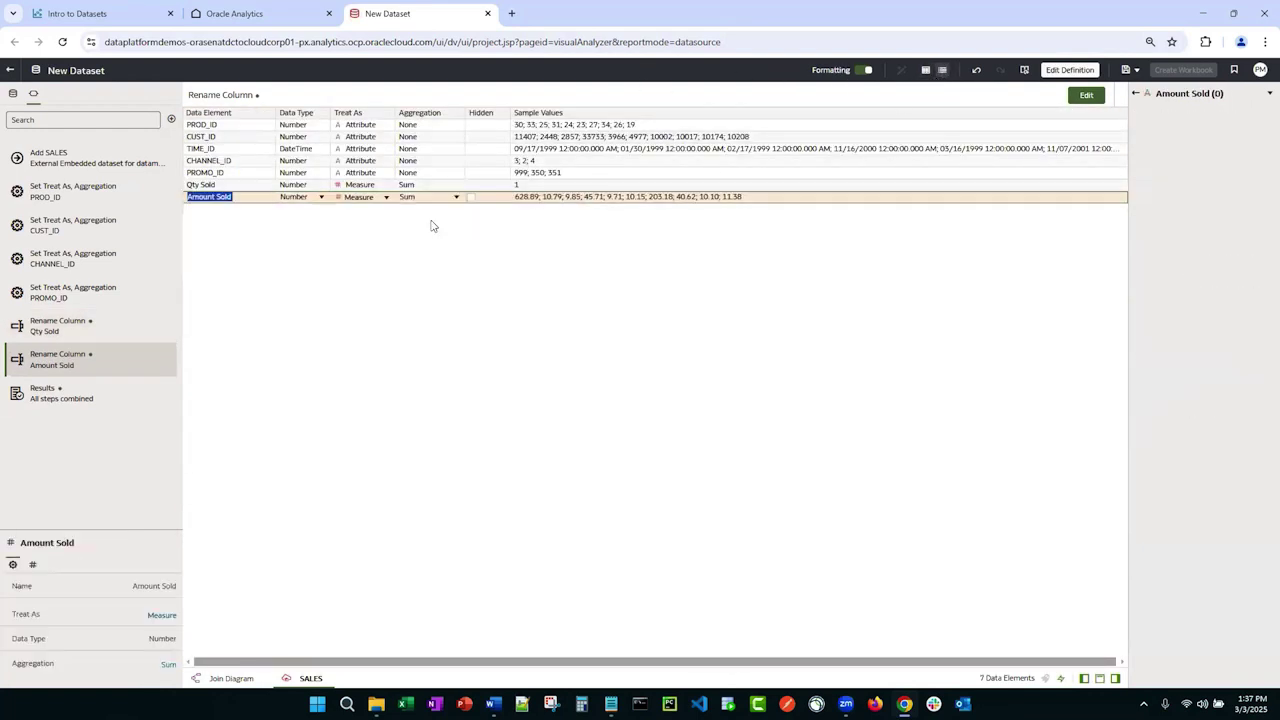
click(246, 128)
shift+click(251, 140)
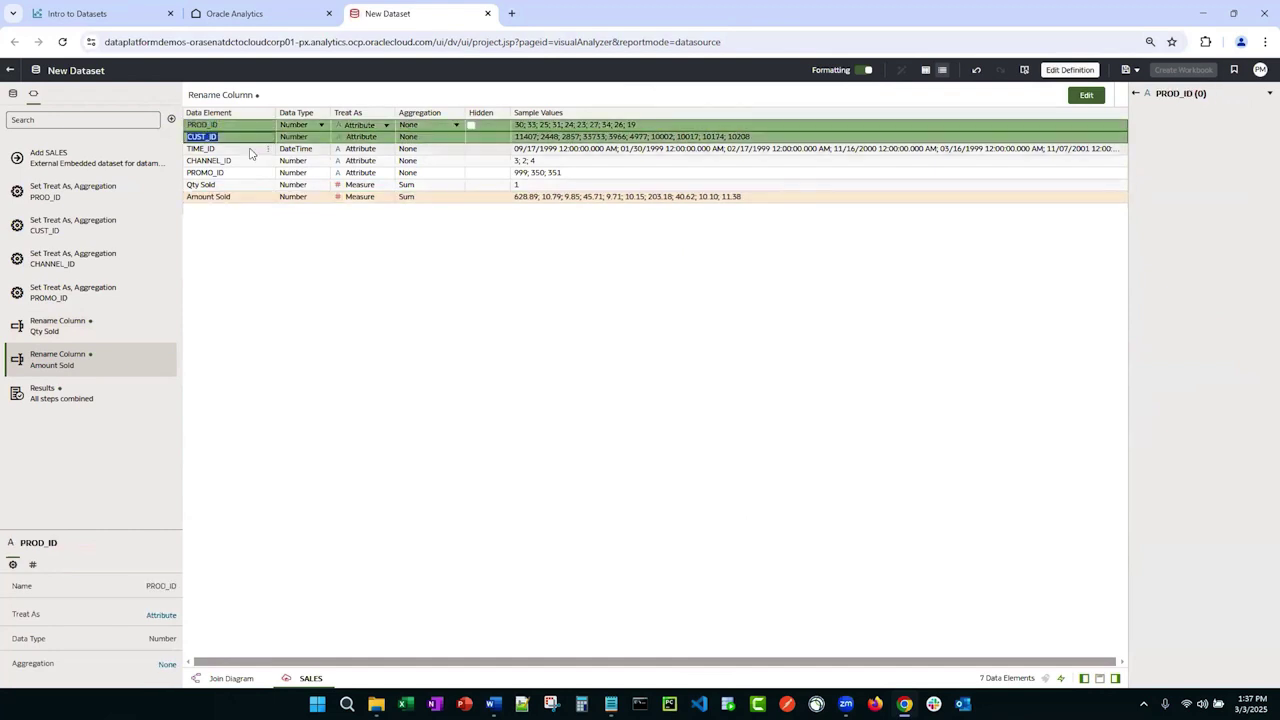
shift+click(246, 161)
shift+click(246, 174)
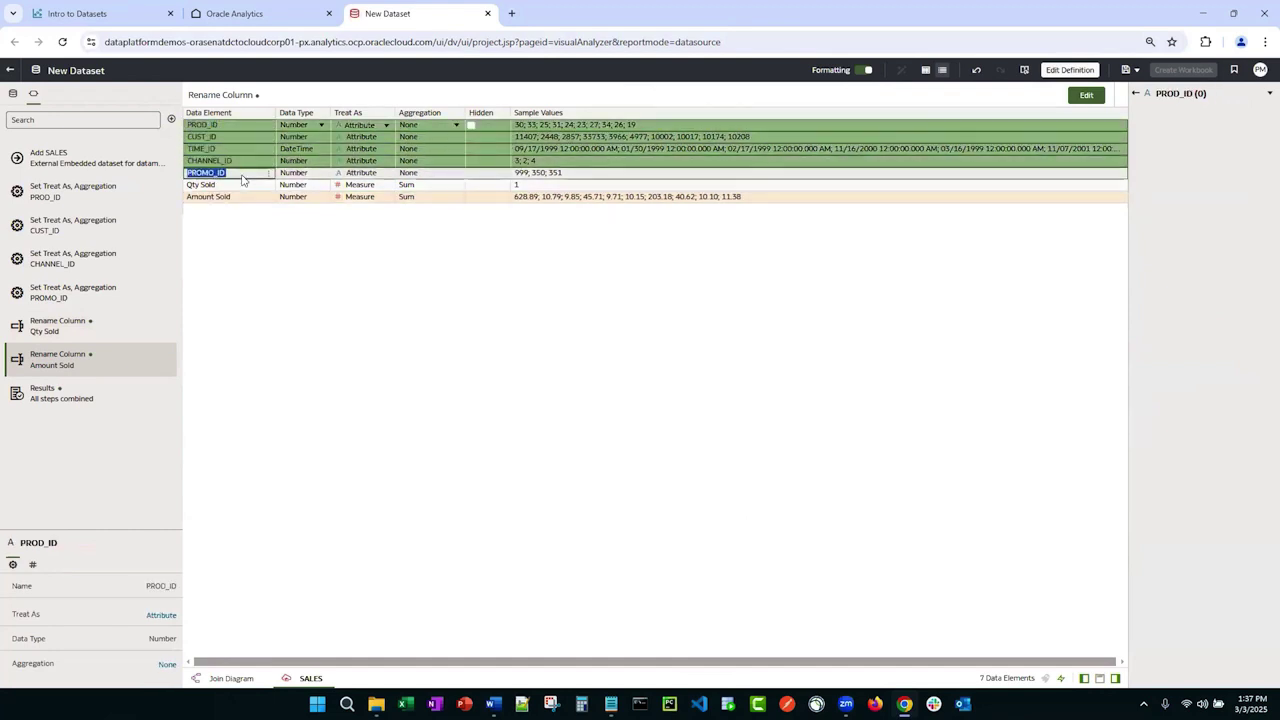
click(470, 125)
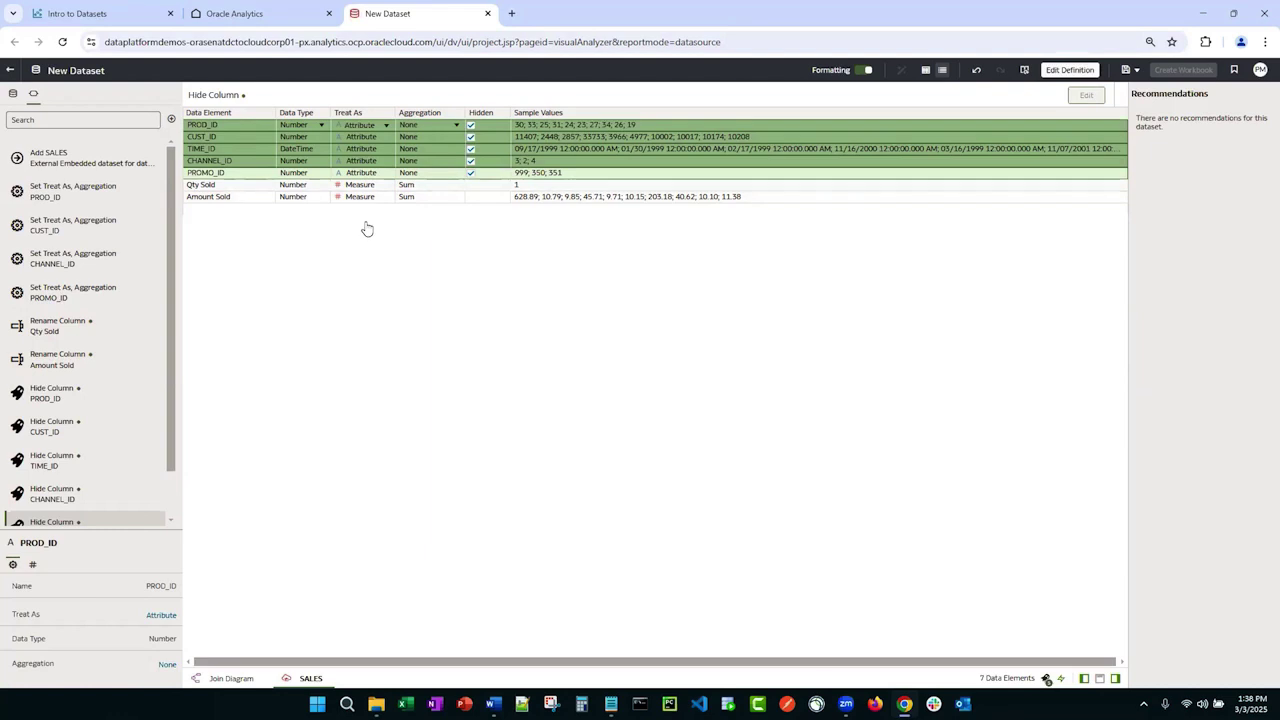
Step: Format Amount Sold as USD currency and unhide all the hidden ID columns
click(926, 72)
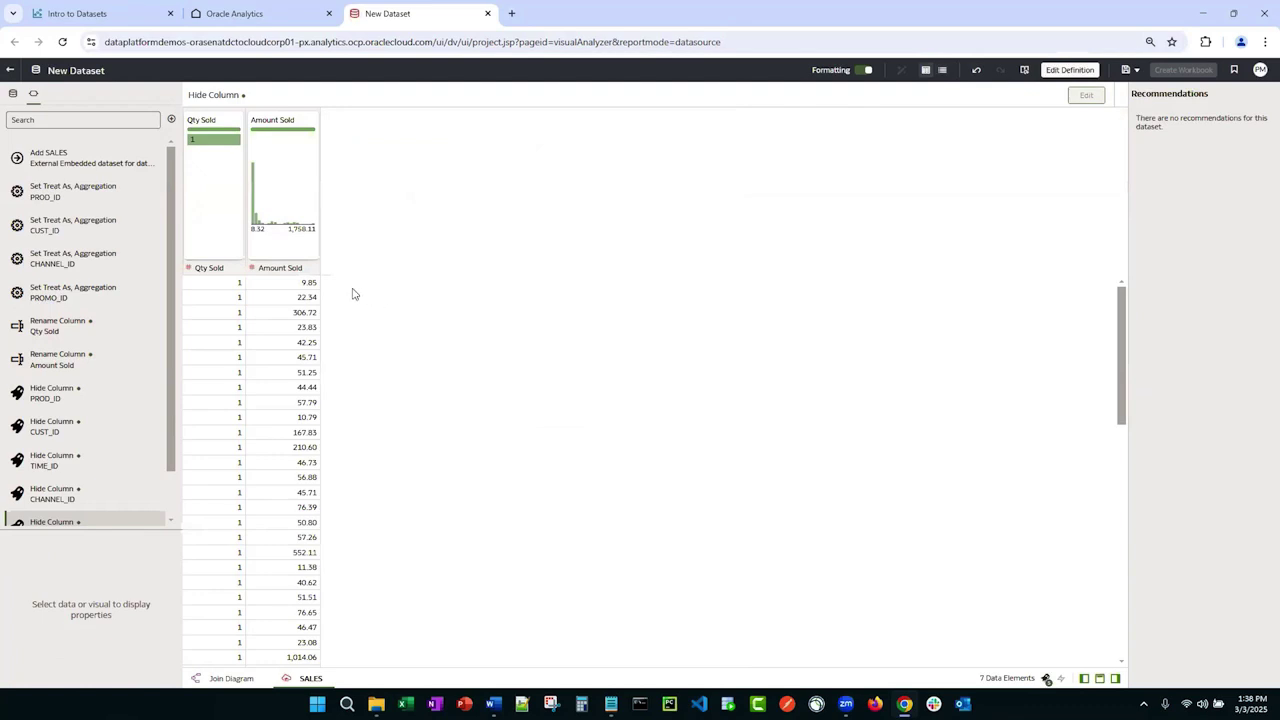
click(289, 325)
click(33, 566)
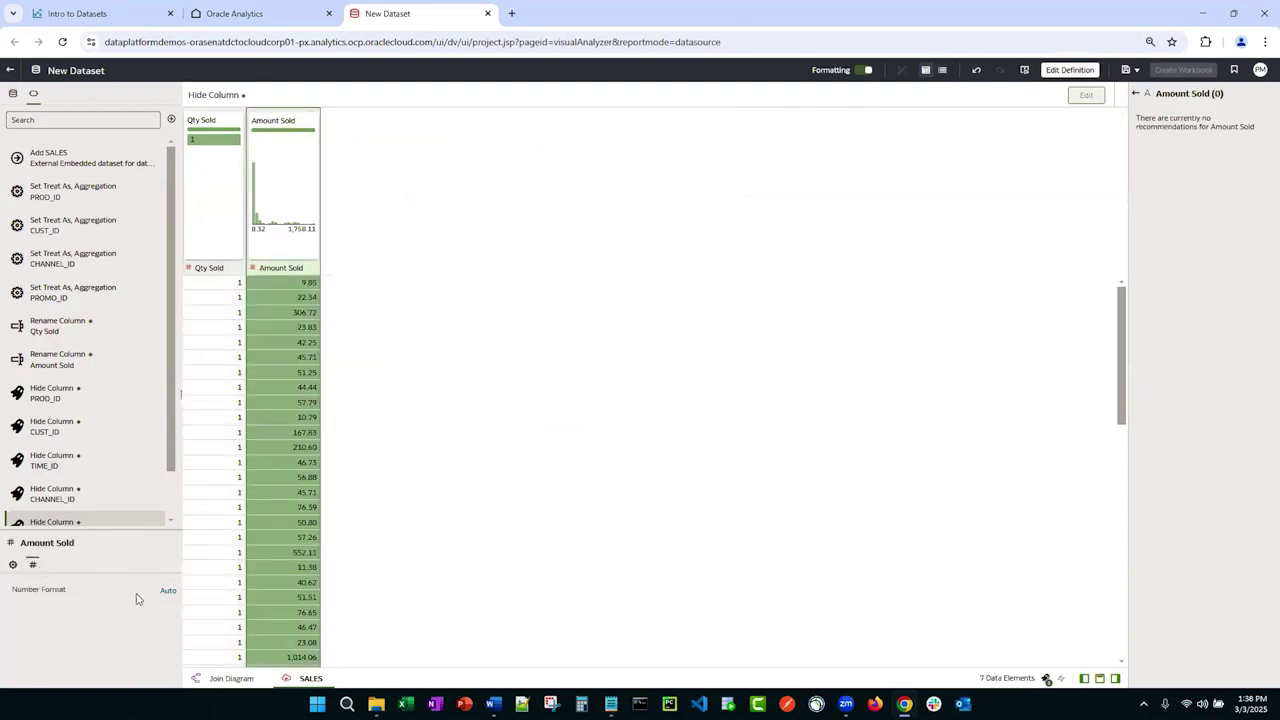
click(168, 600)
click(174, 650)
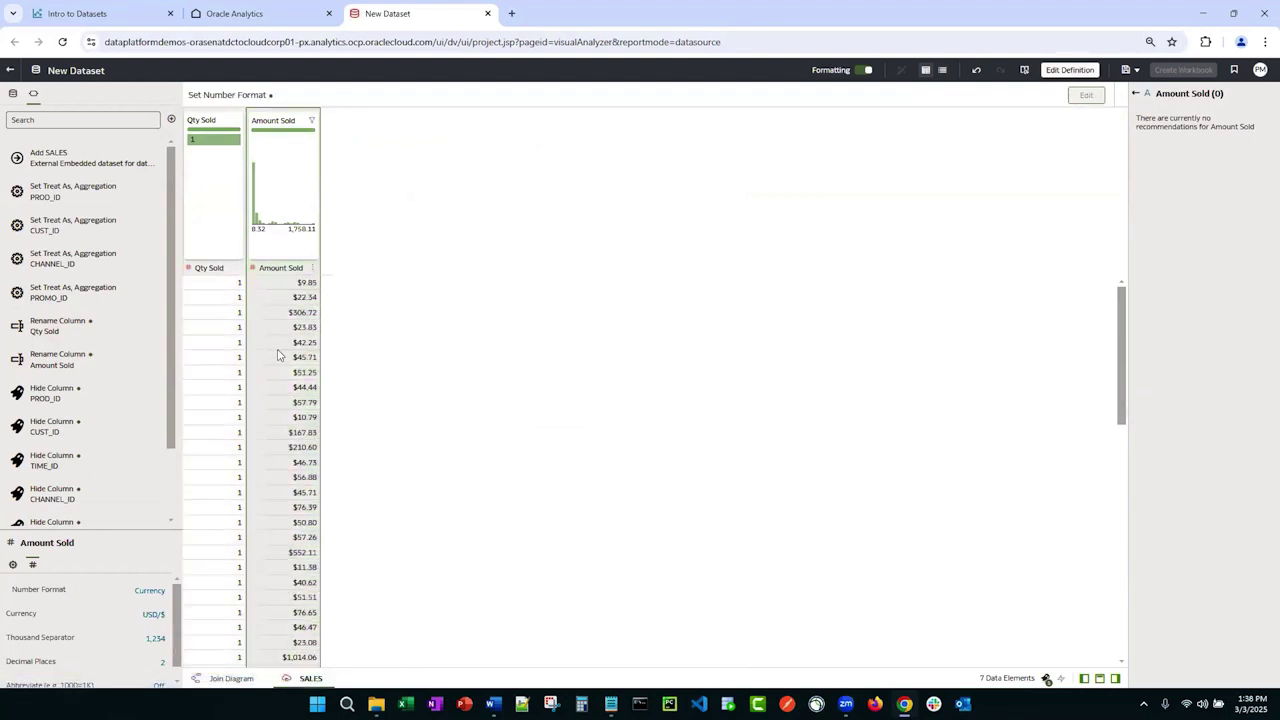
click(1045, 679)
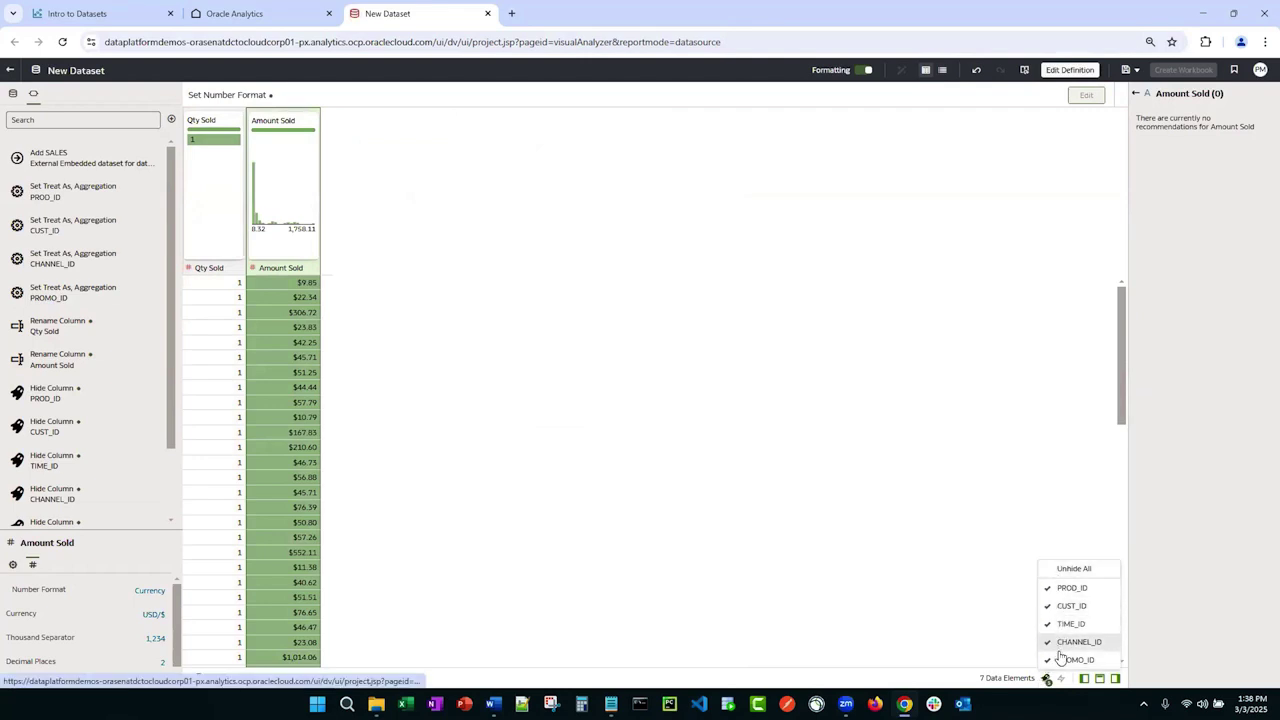
click(1061, 570)
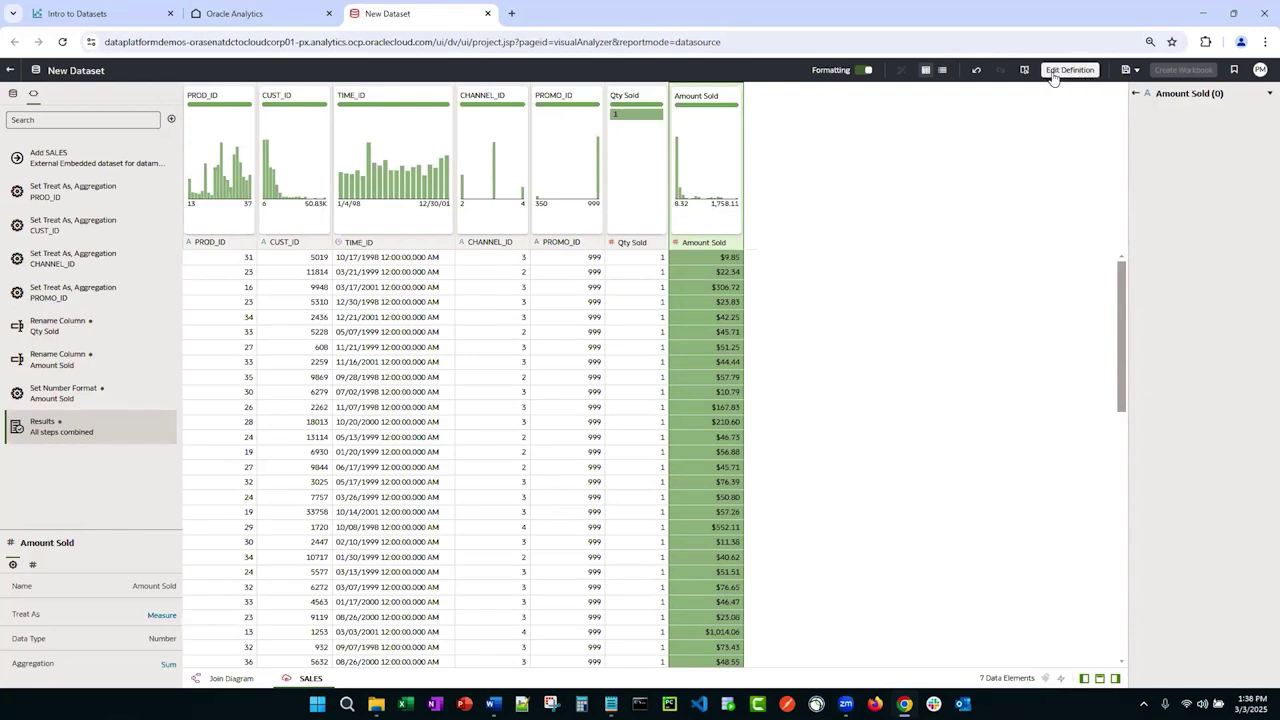
Step: In the SALES definition, clear the columns and add back CHANNEL_ID and CUST_ID
click(1053, 74)
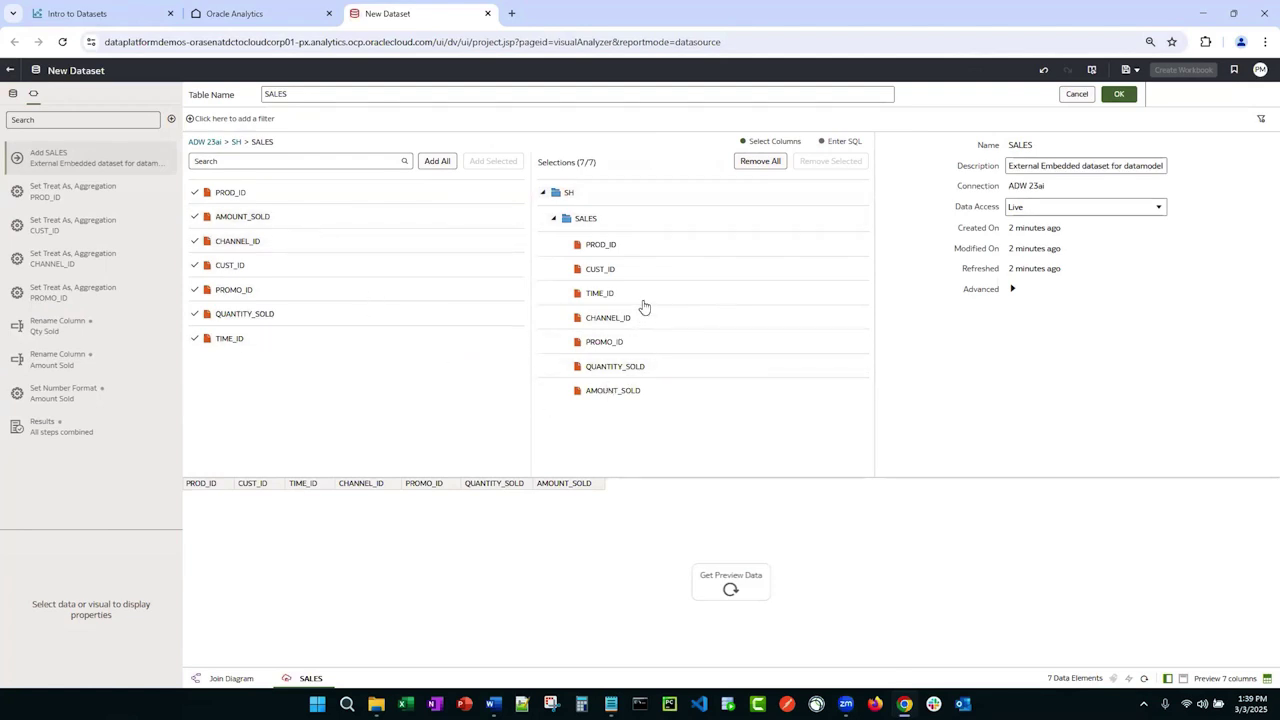
click(751, 163)
click(246, 242)
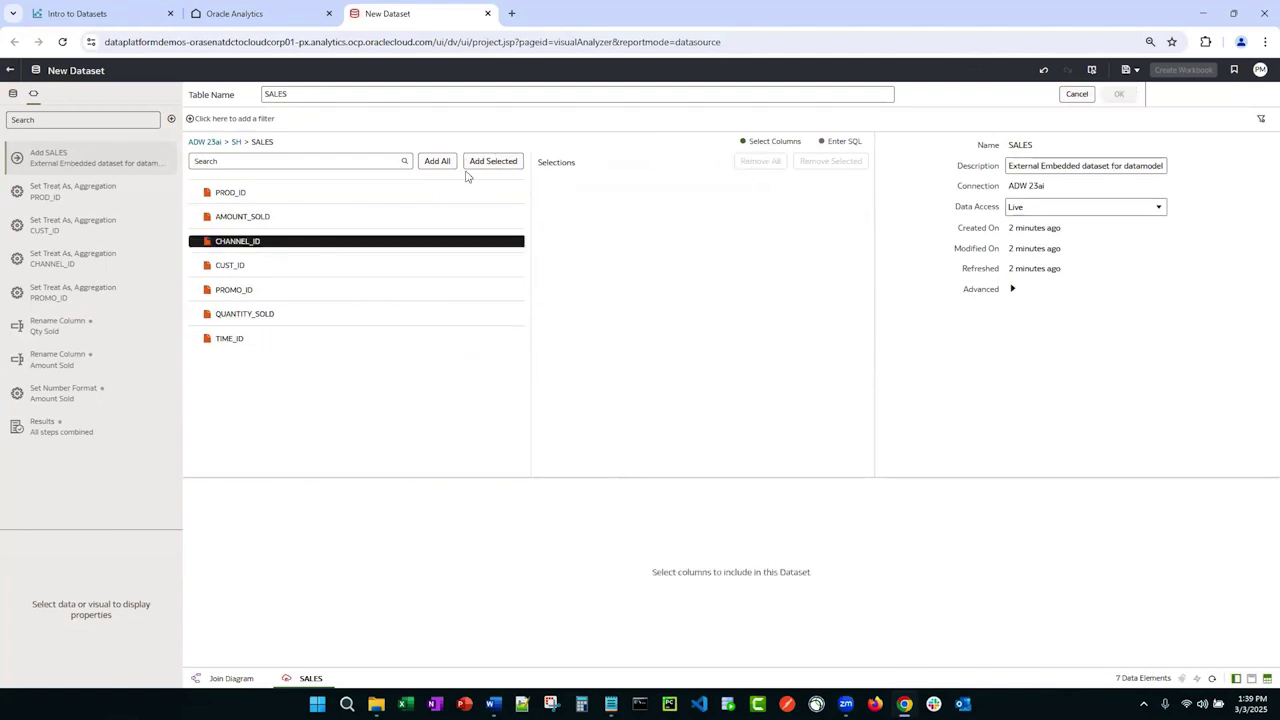
click(494, 166)
click(262, 266)
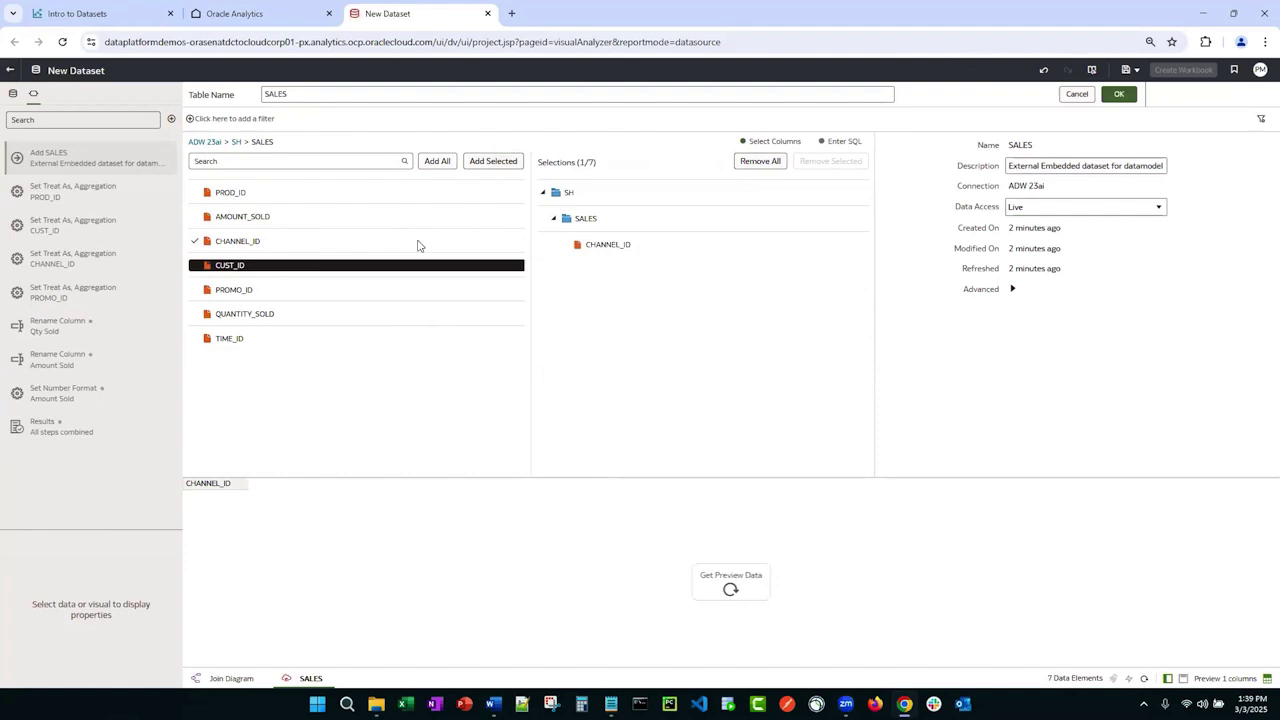
click(497, 164)
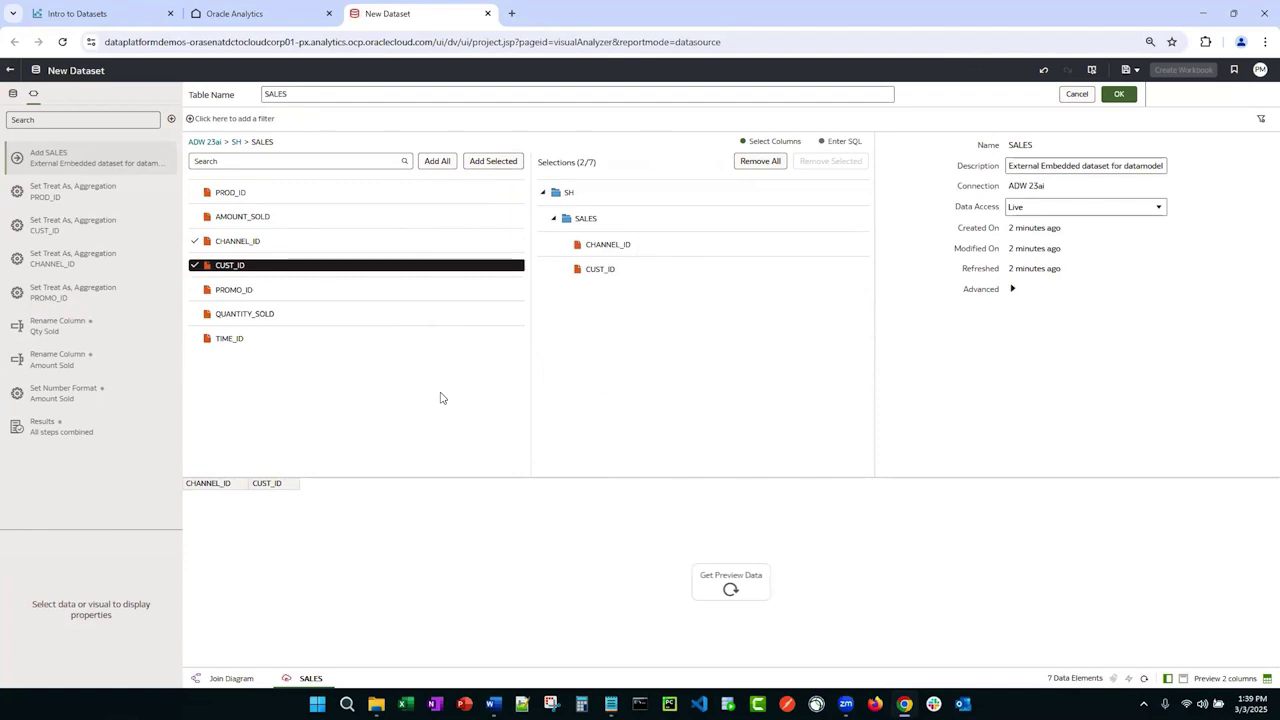
Step: Include all seven SALES columns, then show the generated SQL with preview data
click(760, 161)
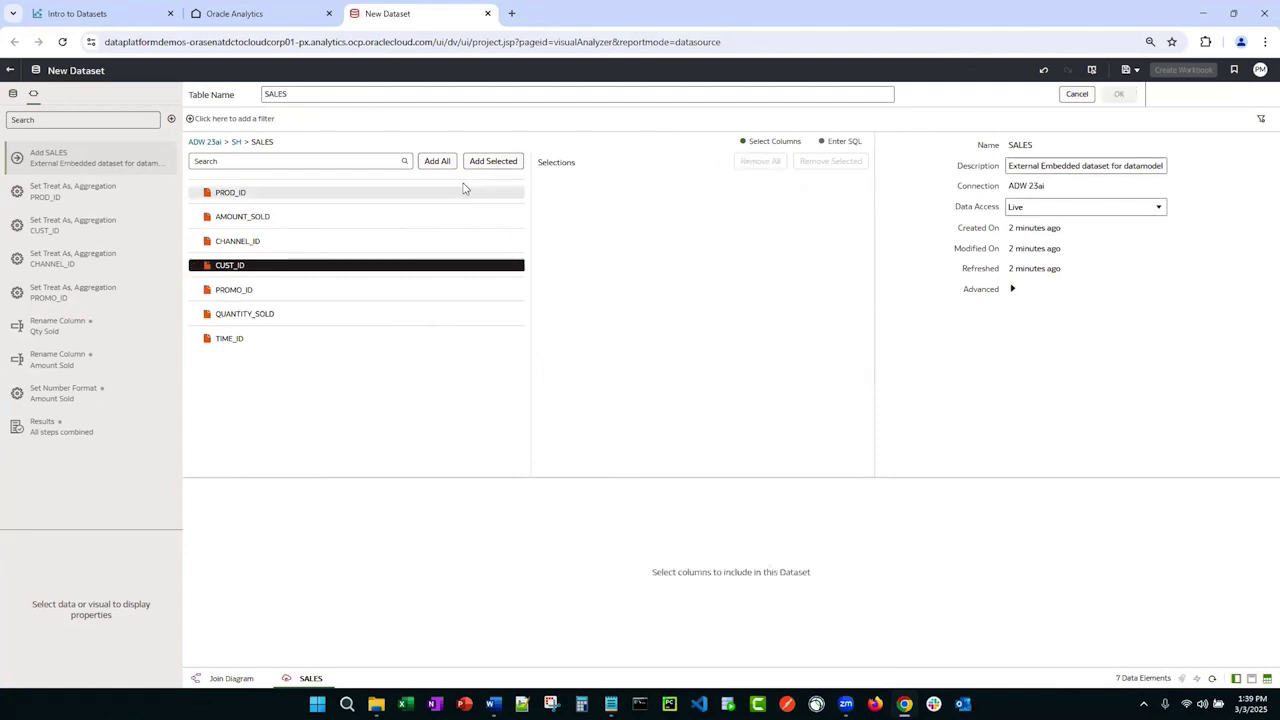
click(444, 164)
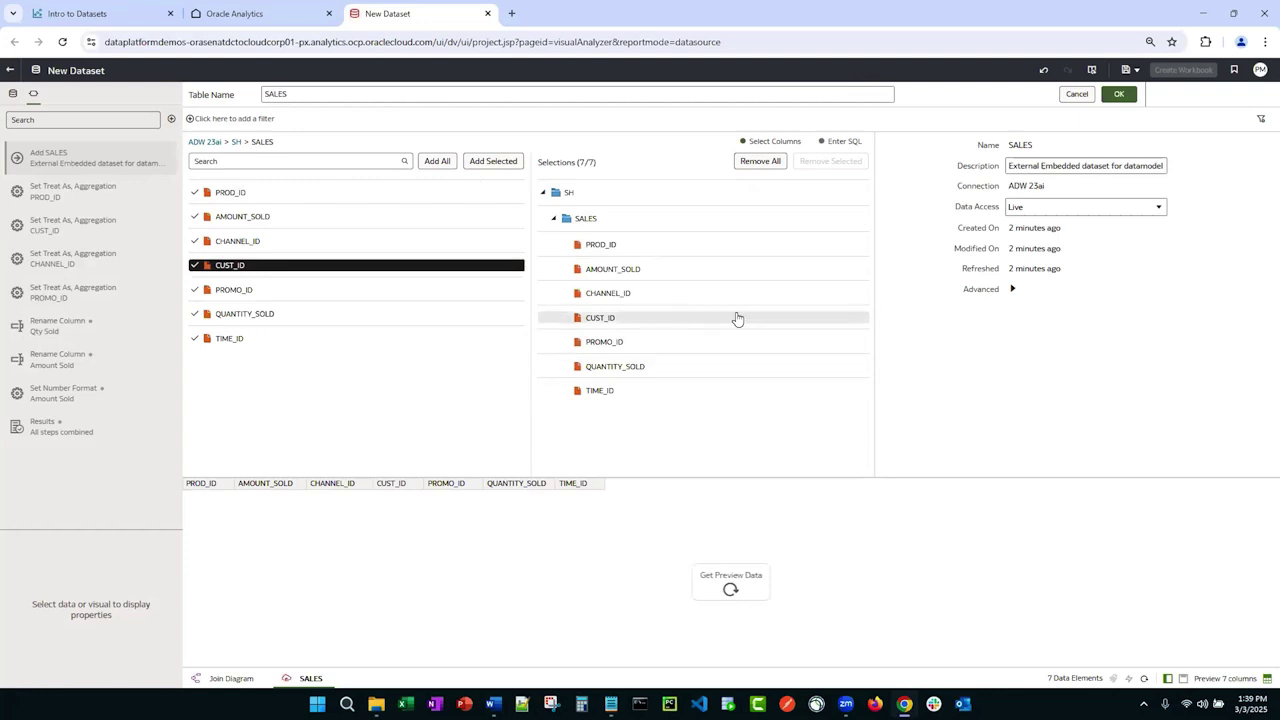
click(821, 142)
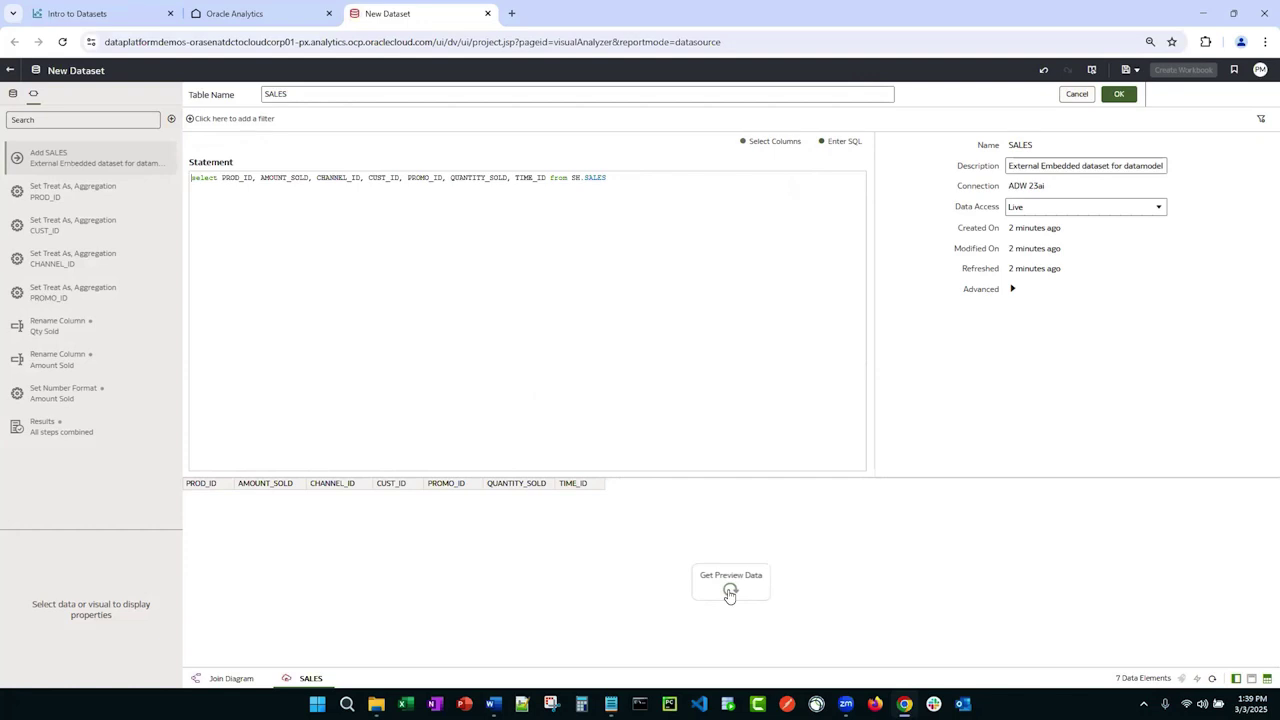
click(729, 592)
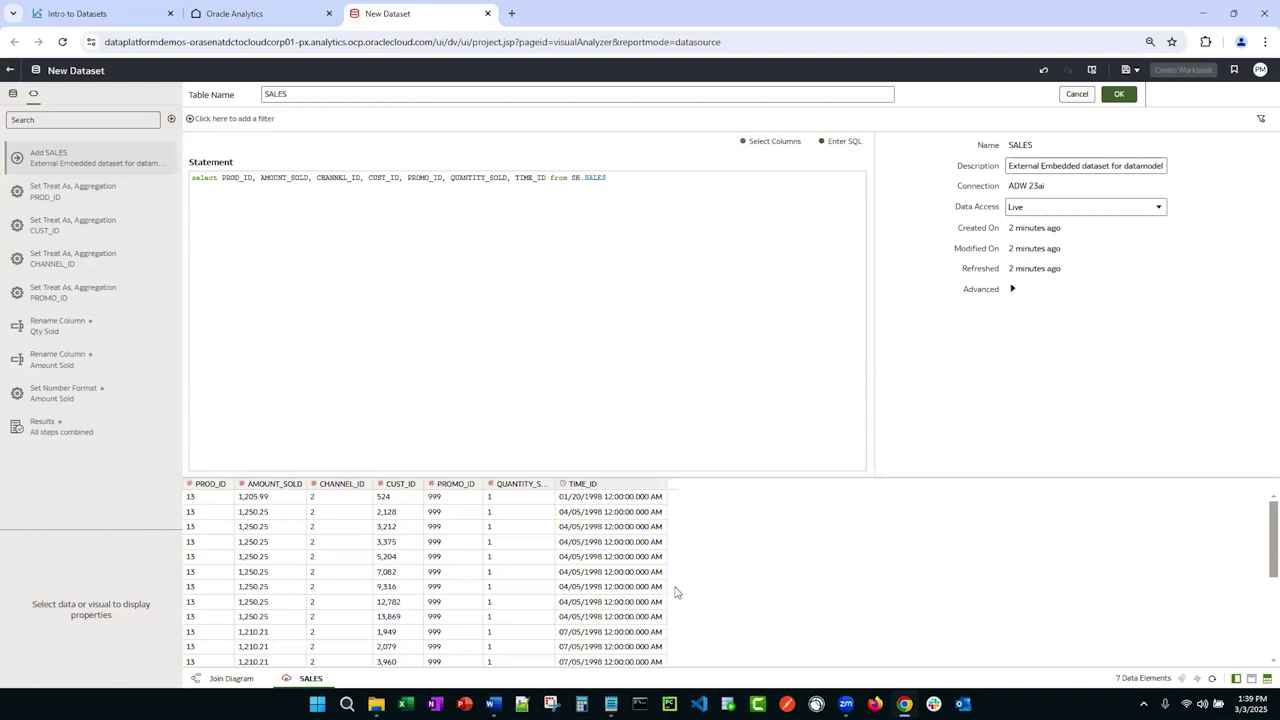
click(743, 143)
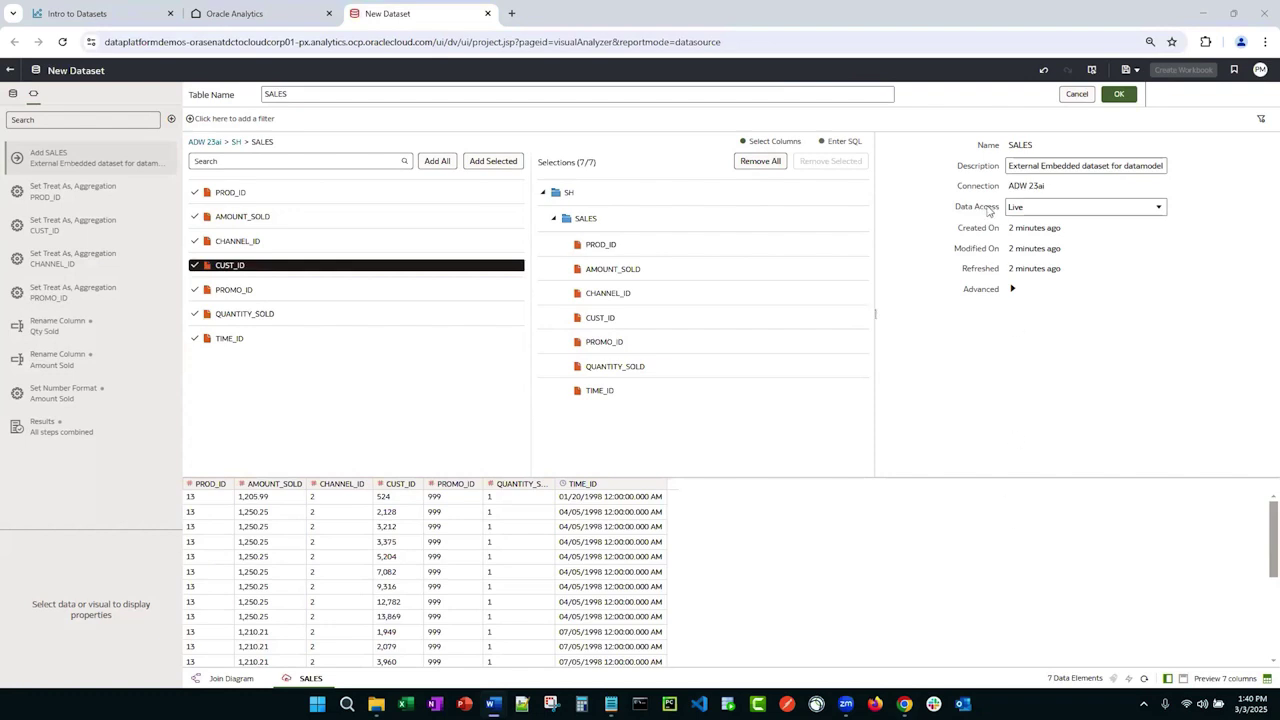
click(1162, 208)
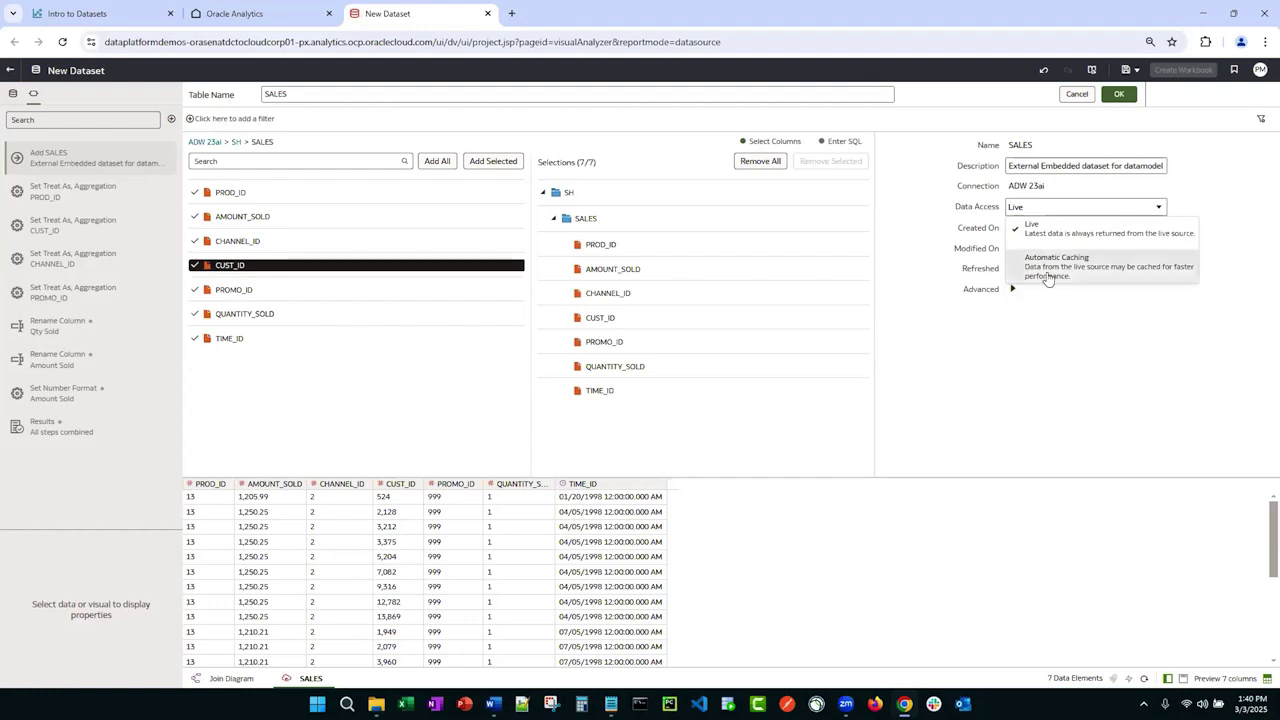
click(191, 121)
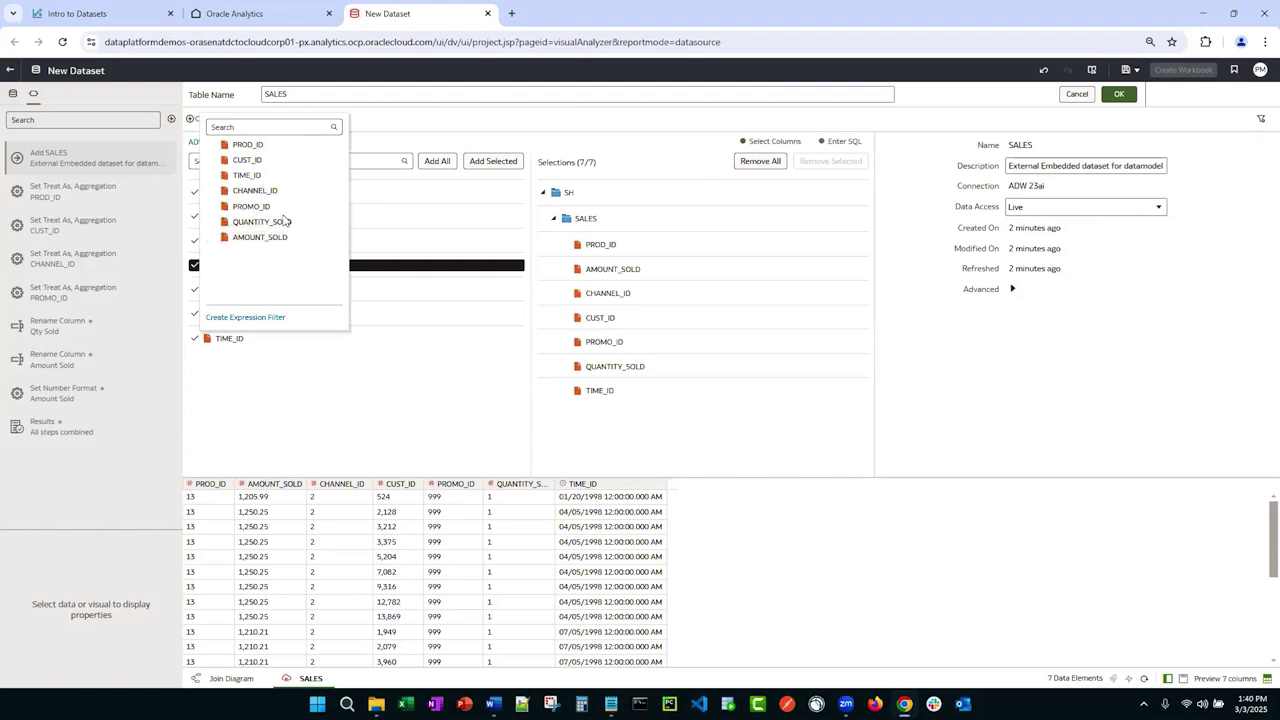
click(387, 126)
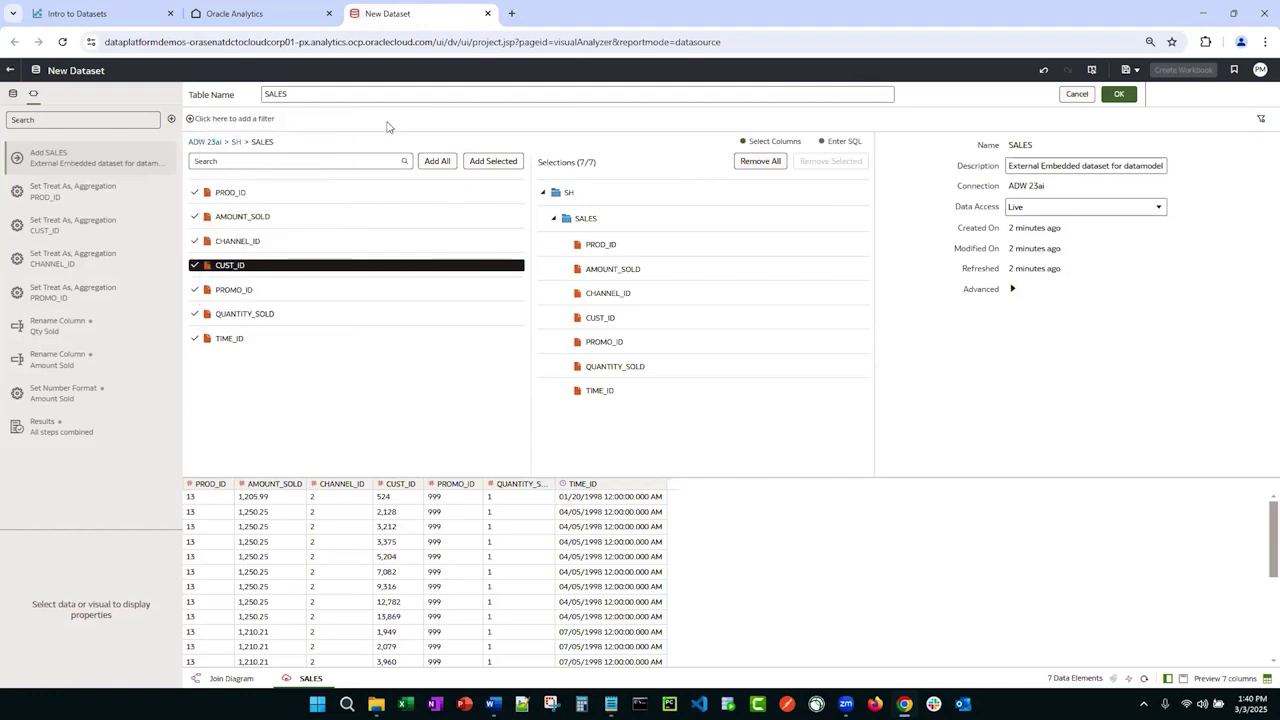
Step: Cancel the SALES definition edit and return to the join diagram
click(1077, 95)
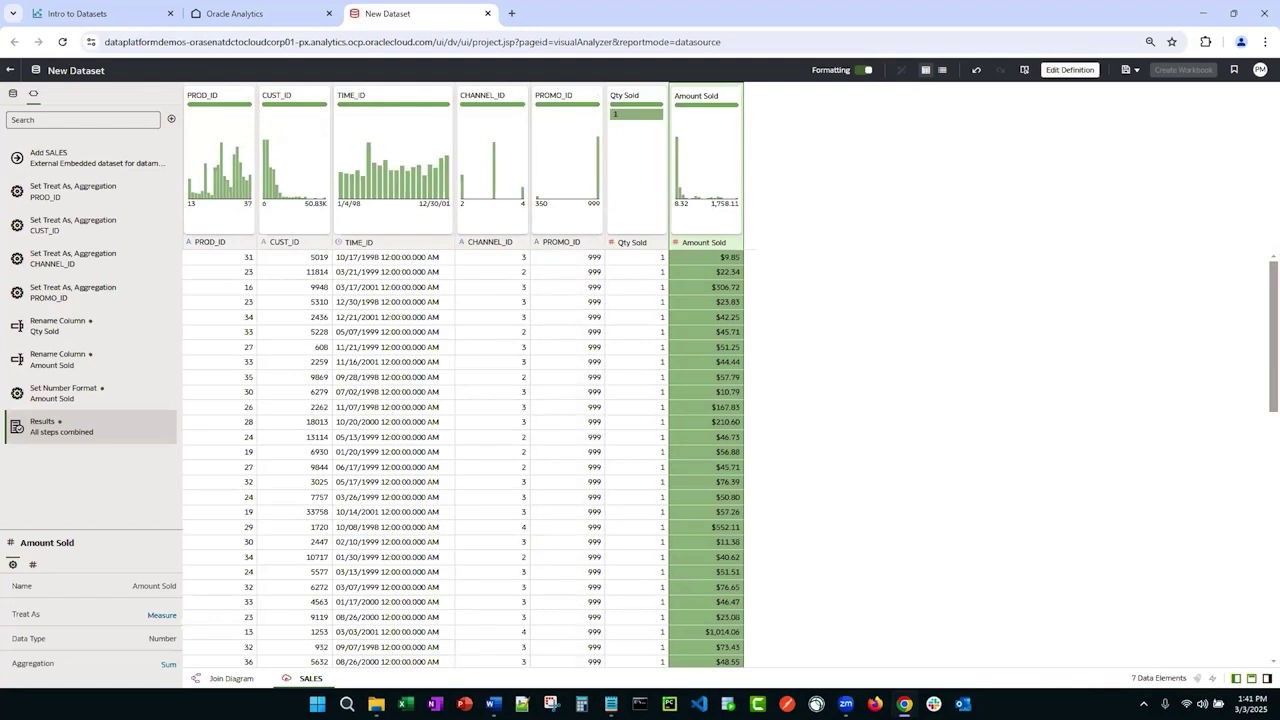
click(218, 680)
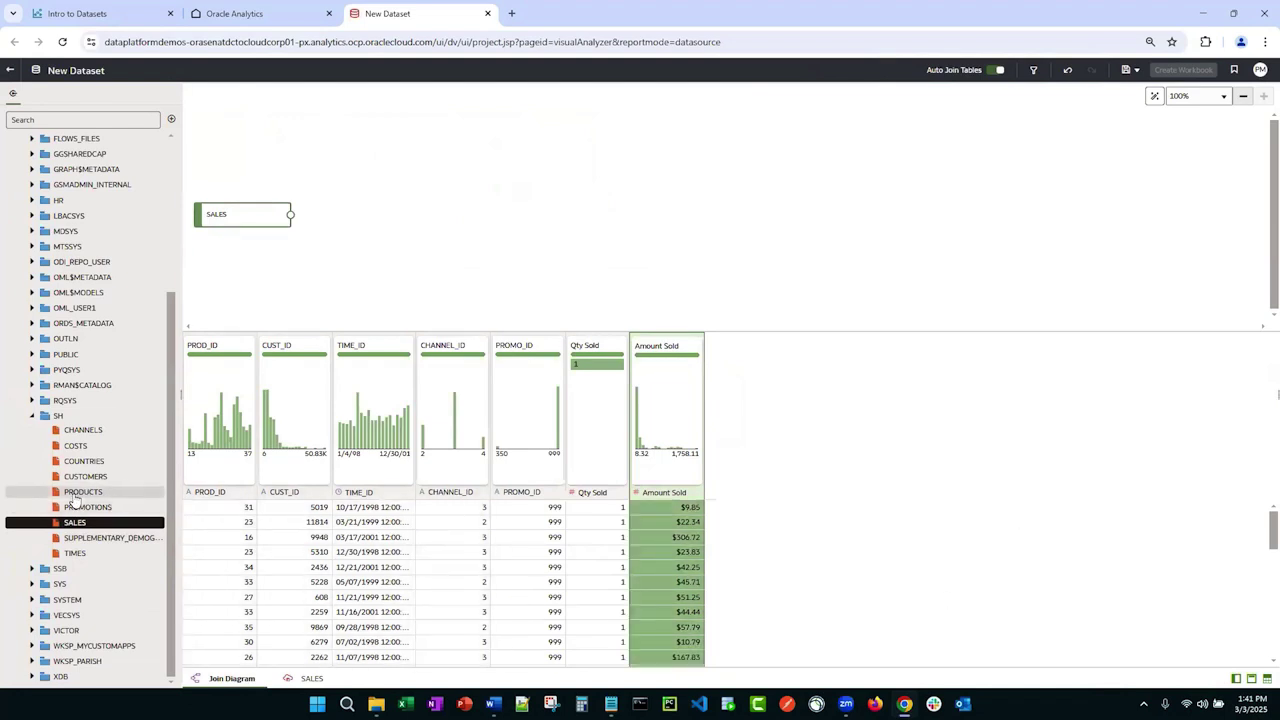
Step: Add the PRODUCTS table to the join diagram and open its join with SALES
drag(83, 491, 457, 206)
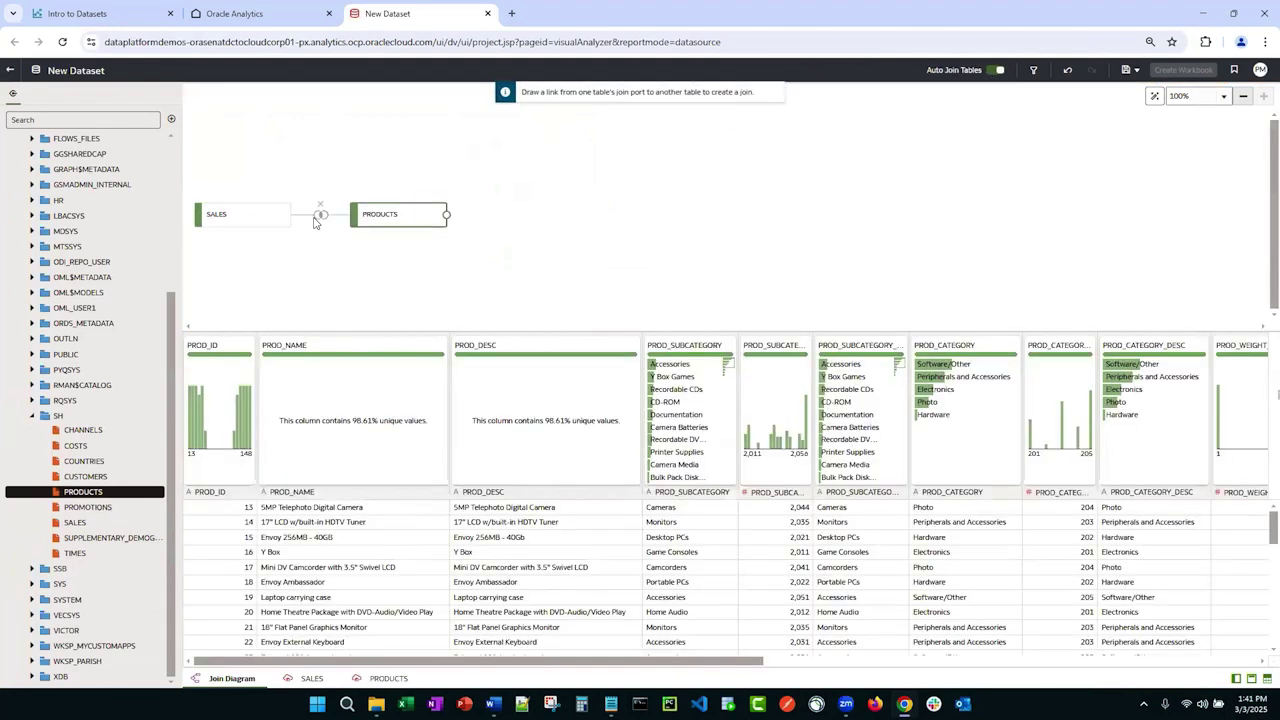
mouse_move(314, 222)
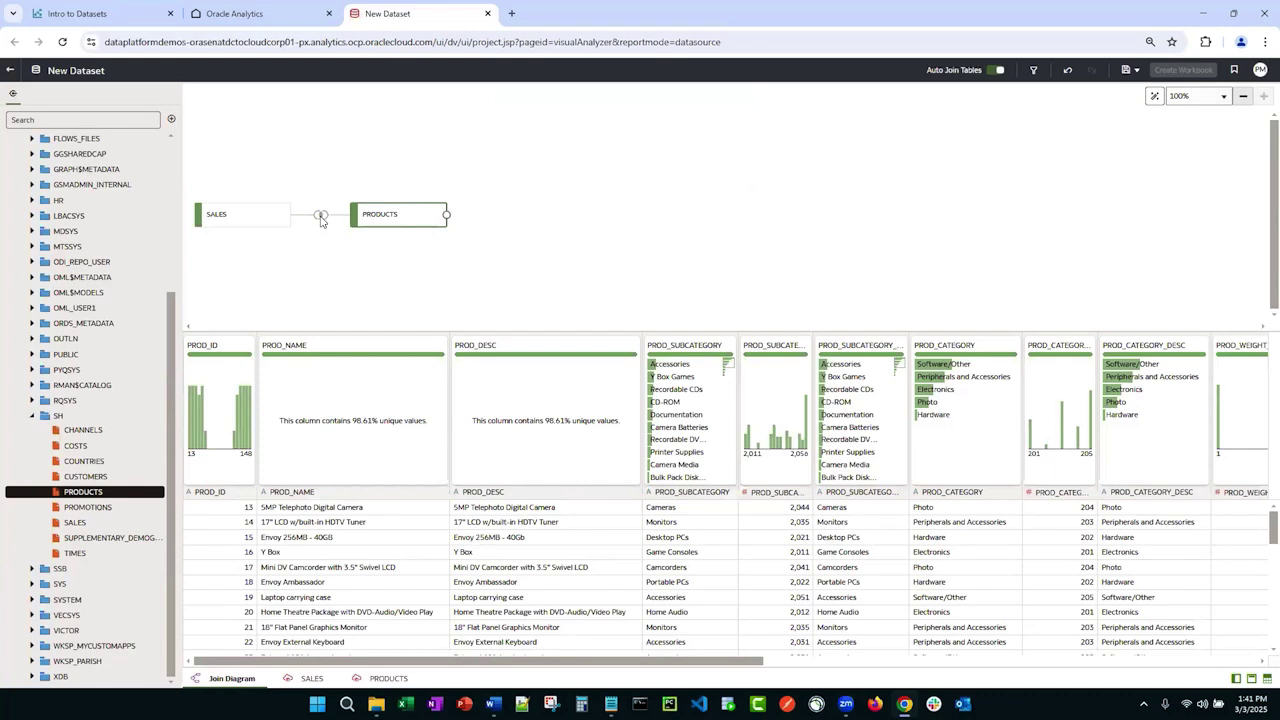
click(320, 216)
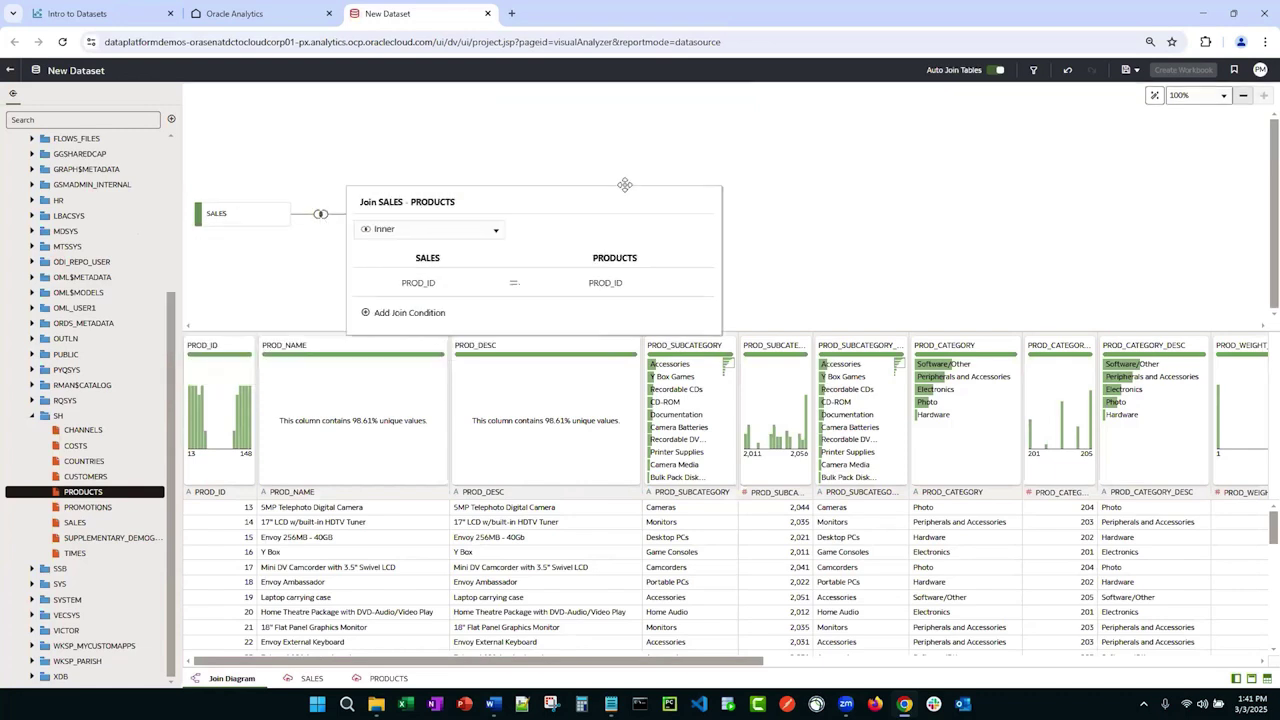
drag(624, 185, 666, 149)
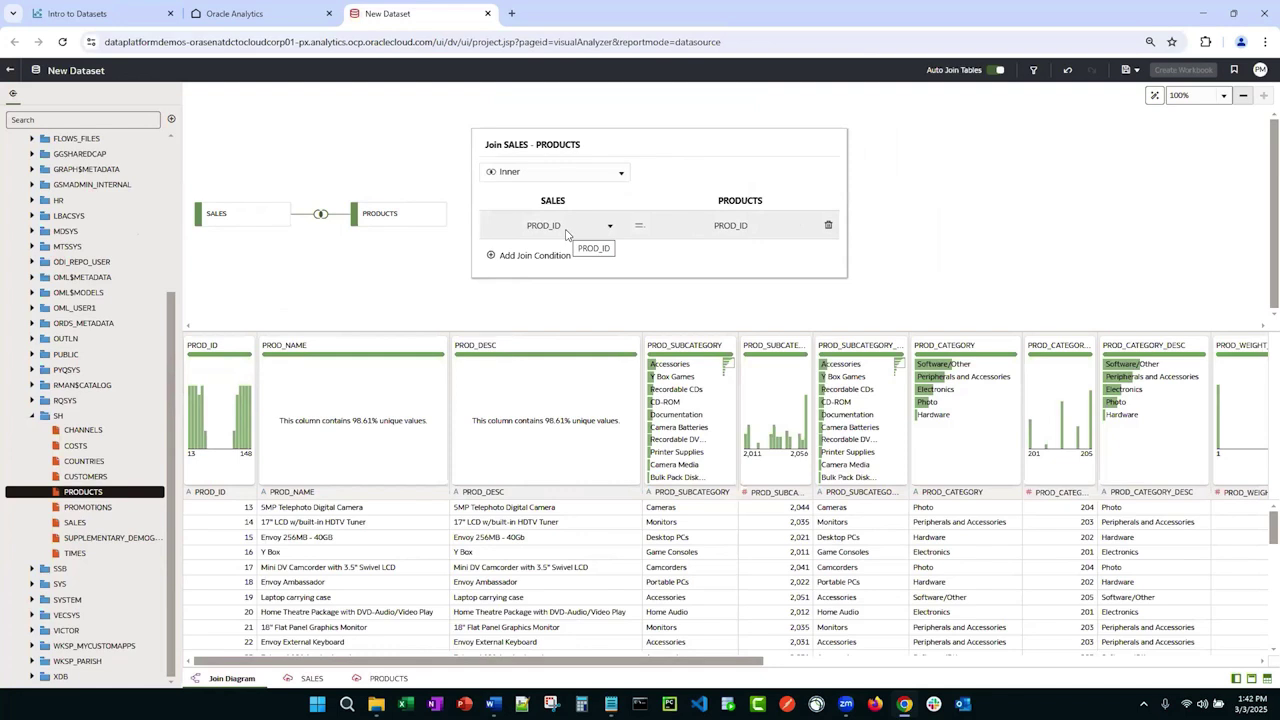
Step: Keep the single PROD_ID = PROD_ID inner join, removing the extra condition rows
click(493, 256)
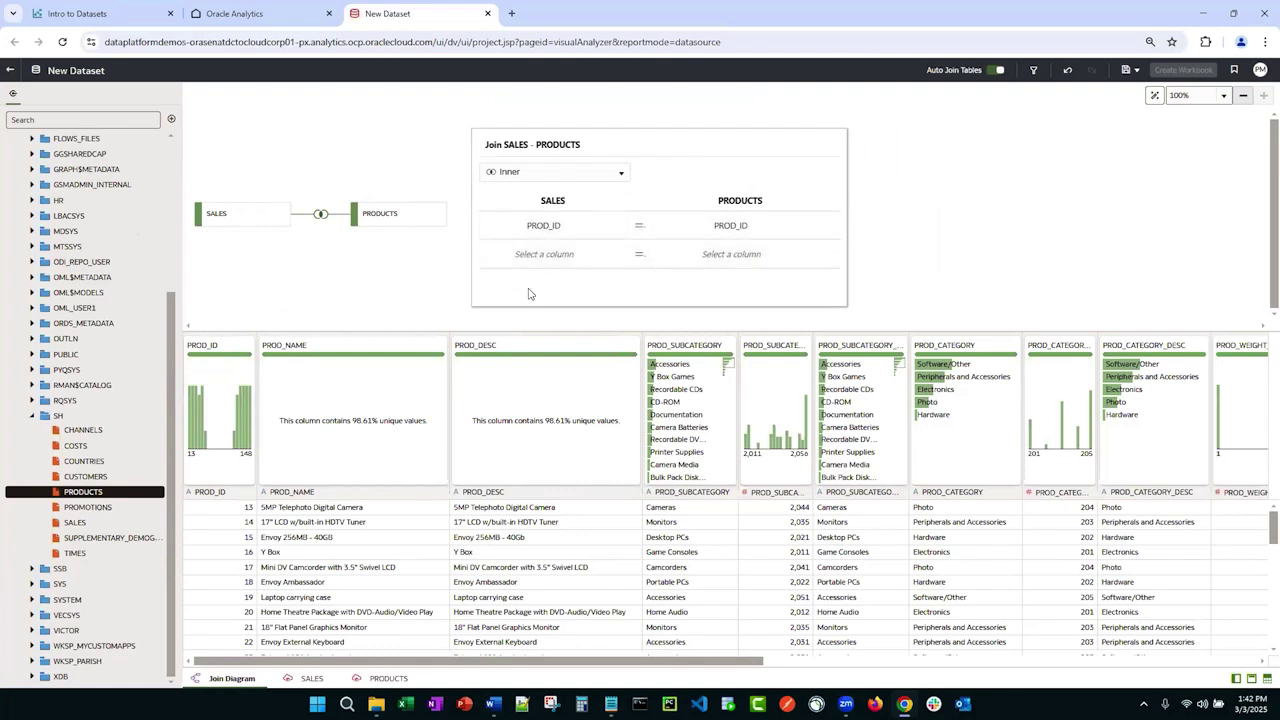
click(532, 285)
click(832, 284)
click(828, 255)
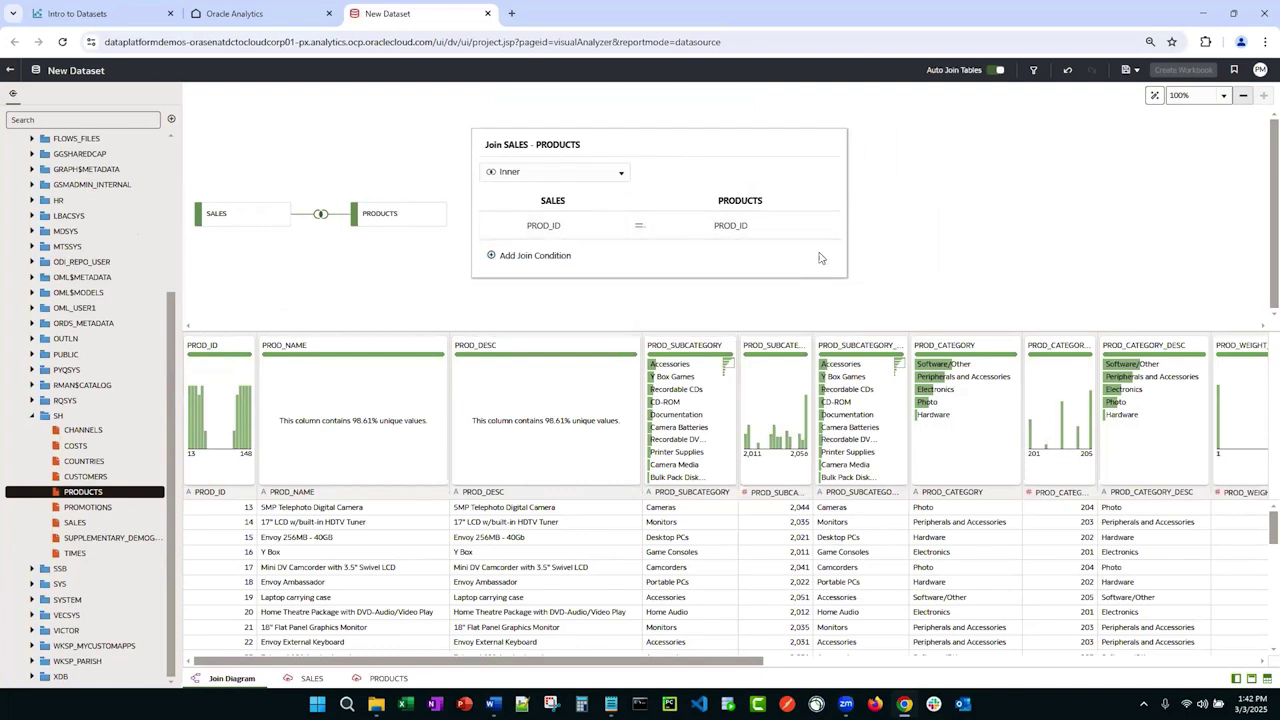
click(618, 174)
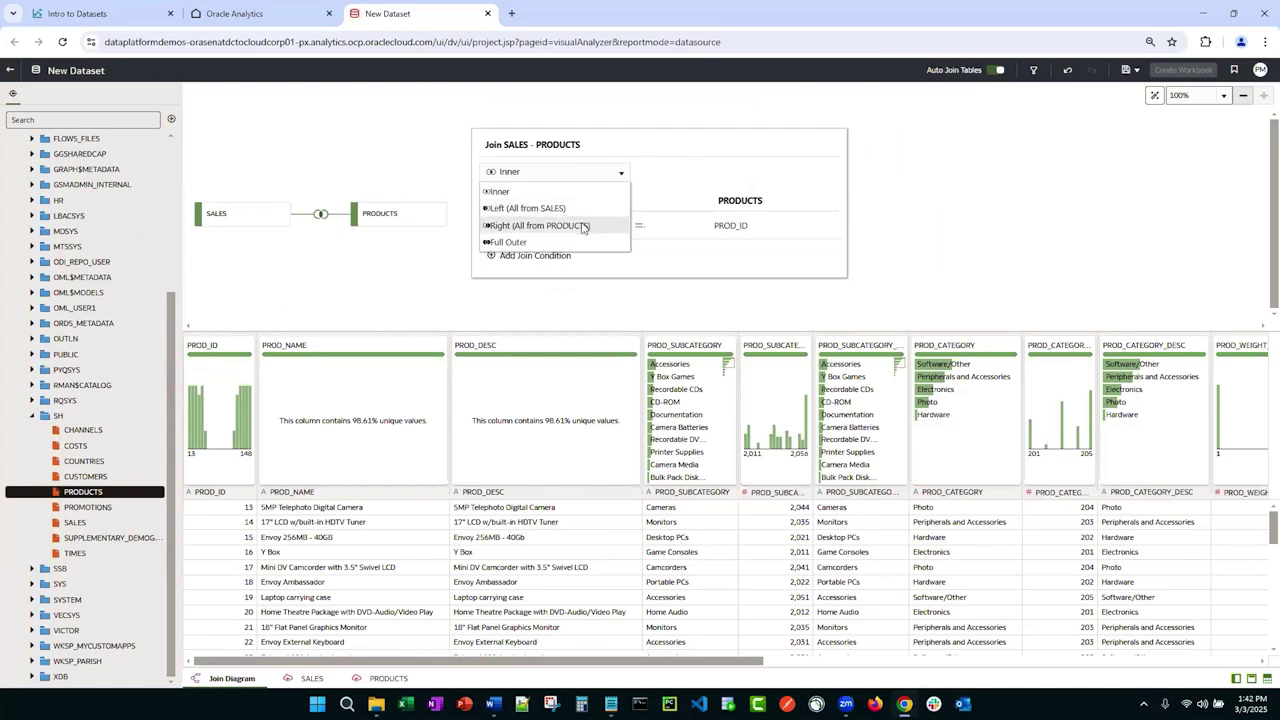
click(930, 228)
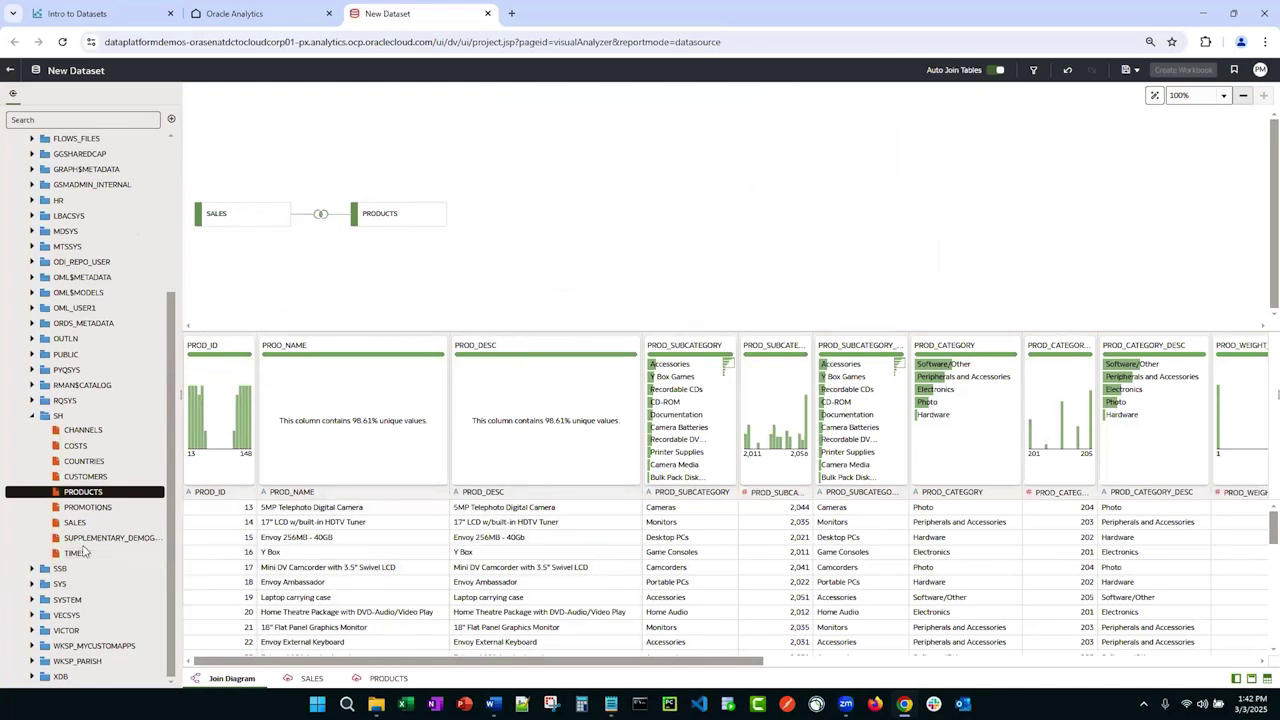
Step: Add the TIMES, COUNTRIES, CUSTOMERS and PROMOTIONS tables from the SH schema to the join diagram
click(80, 553)
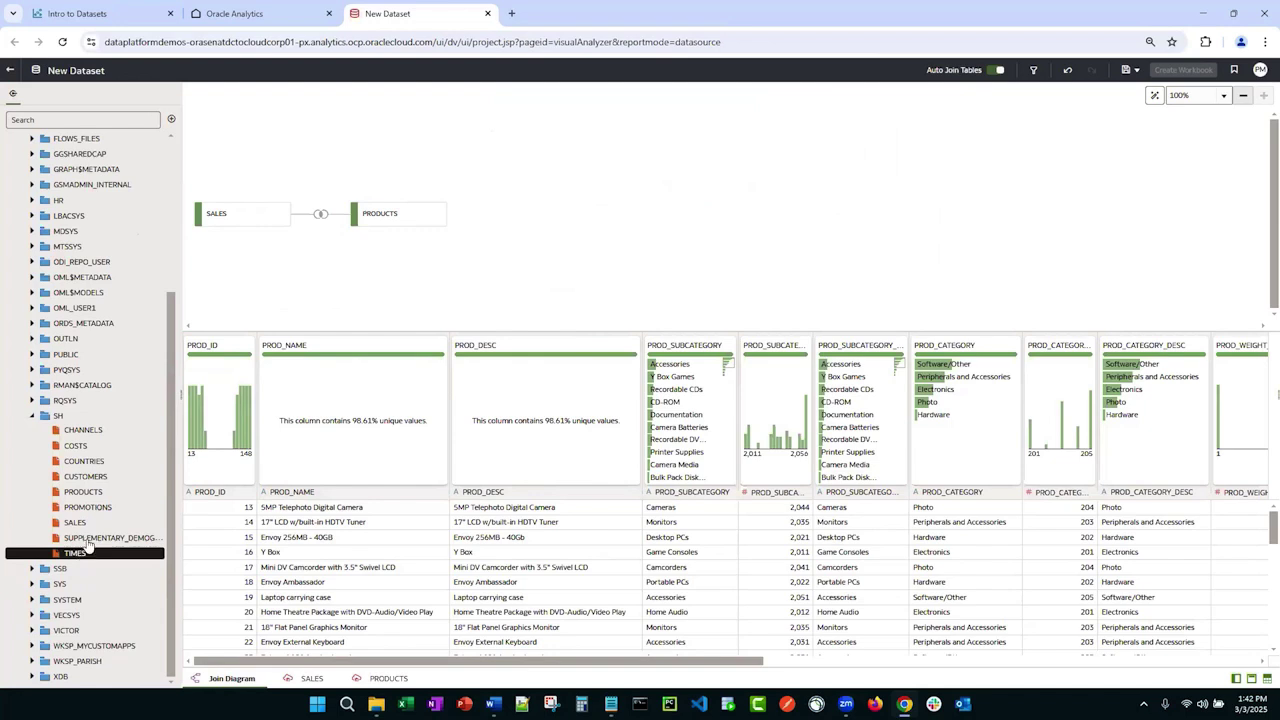
ctrl+click(85, 476)
ctrl+click(84, 461)
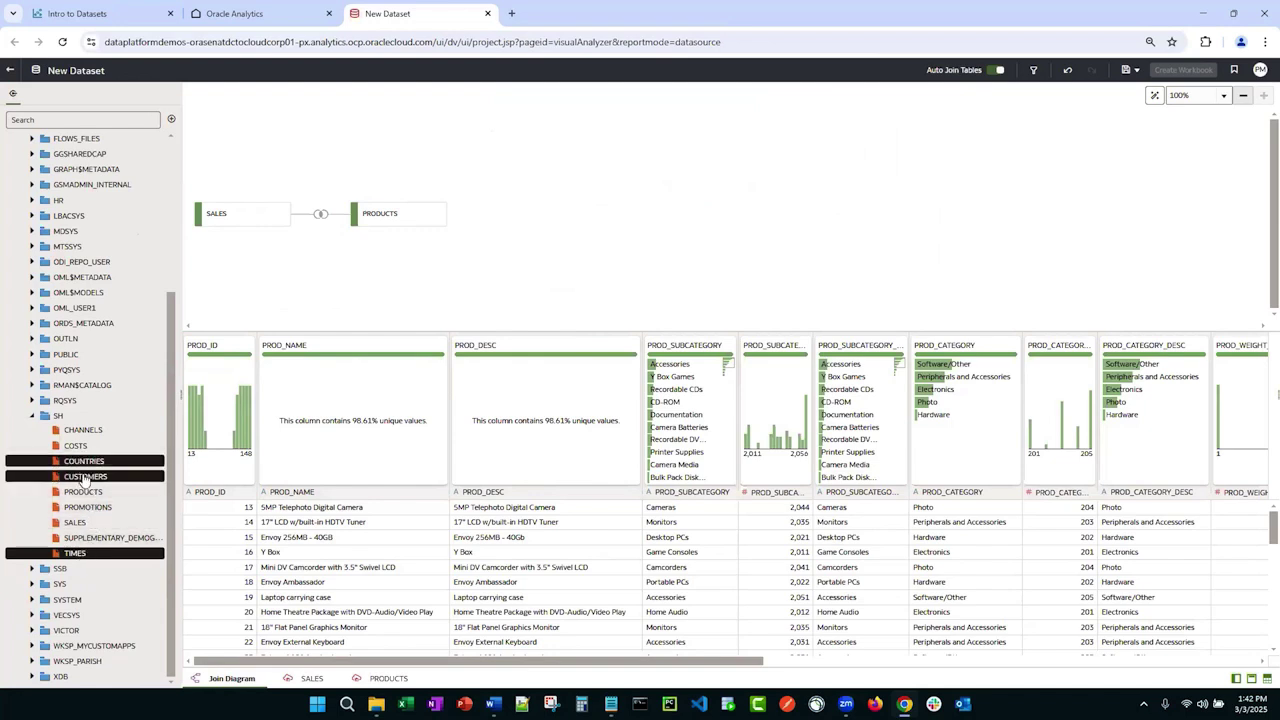
ctrl+click(86, 507)
drag(80, 470, 546, 175)
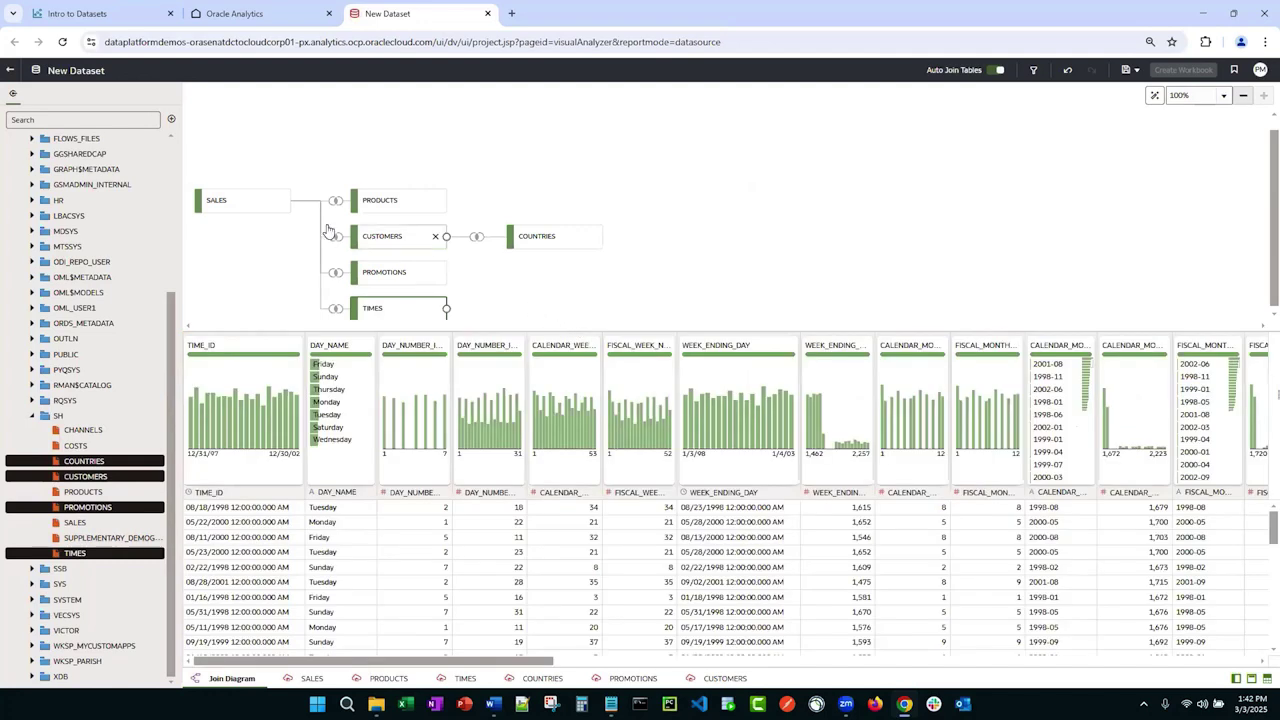
Step: Auto-arrange the diagram and check the CUSTOMERS–COUNTRIES join on COUNTRY_ID
drag(255, 207, 254, 262)
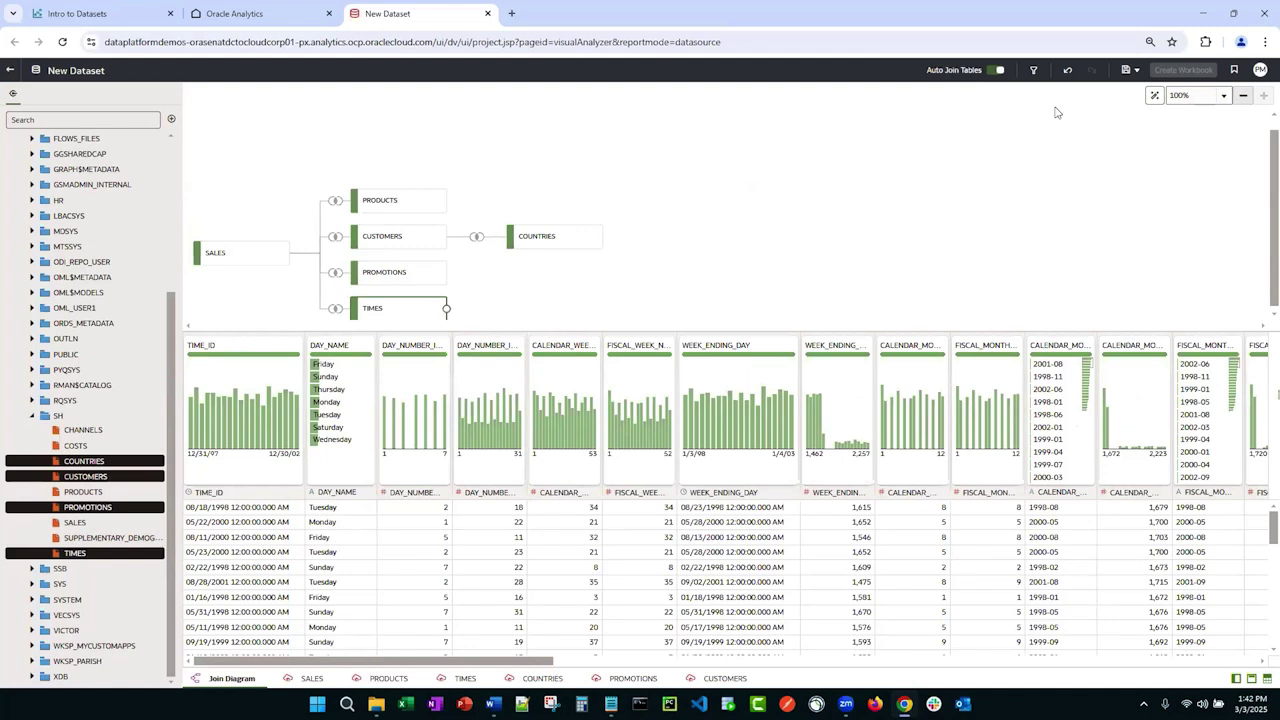
click(1156, 97)
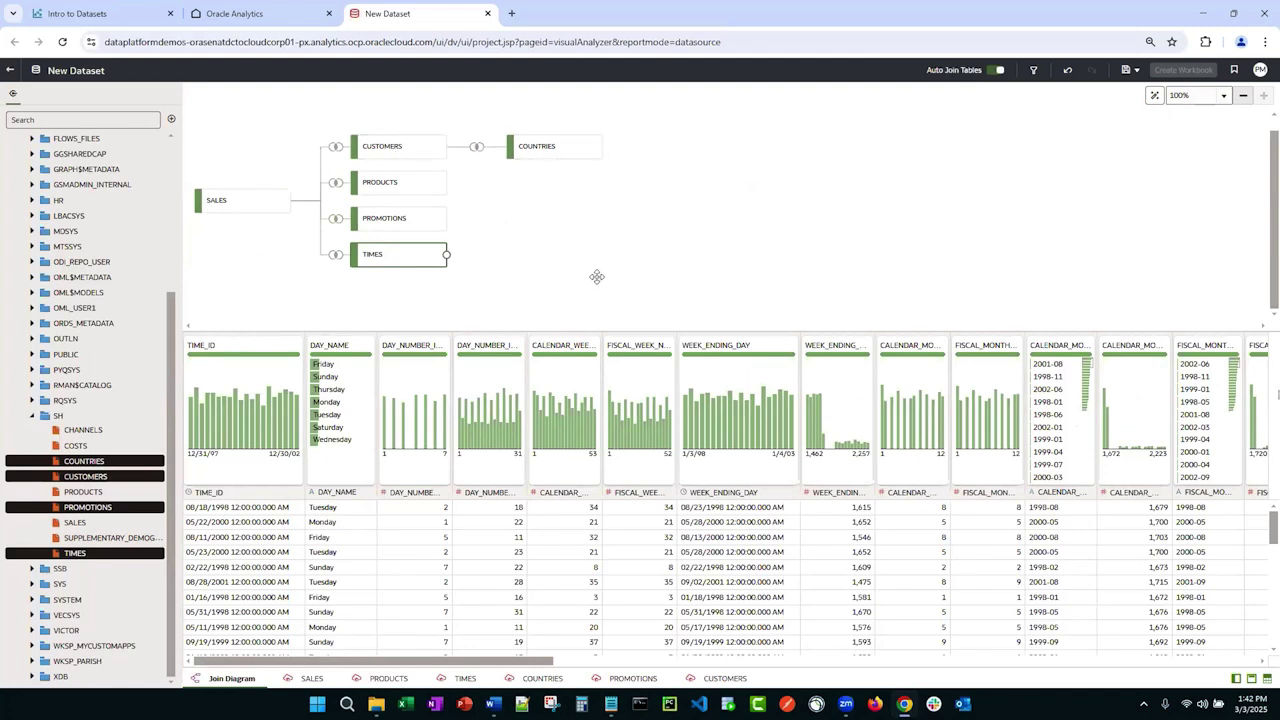
click(476, 148)
click(476, 148)
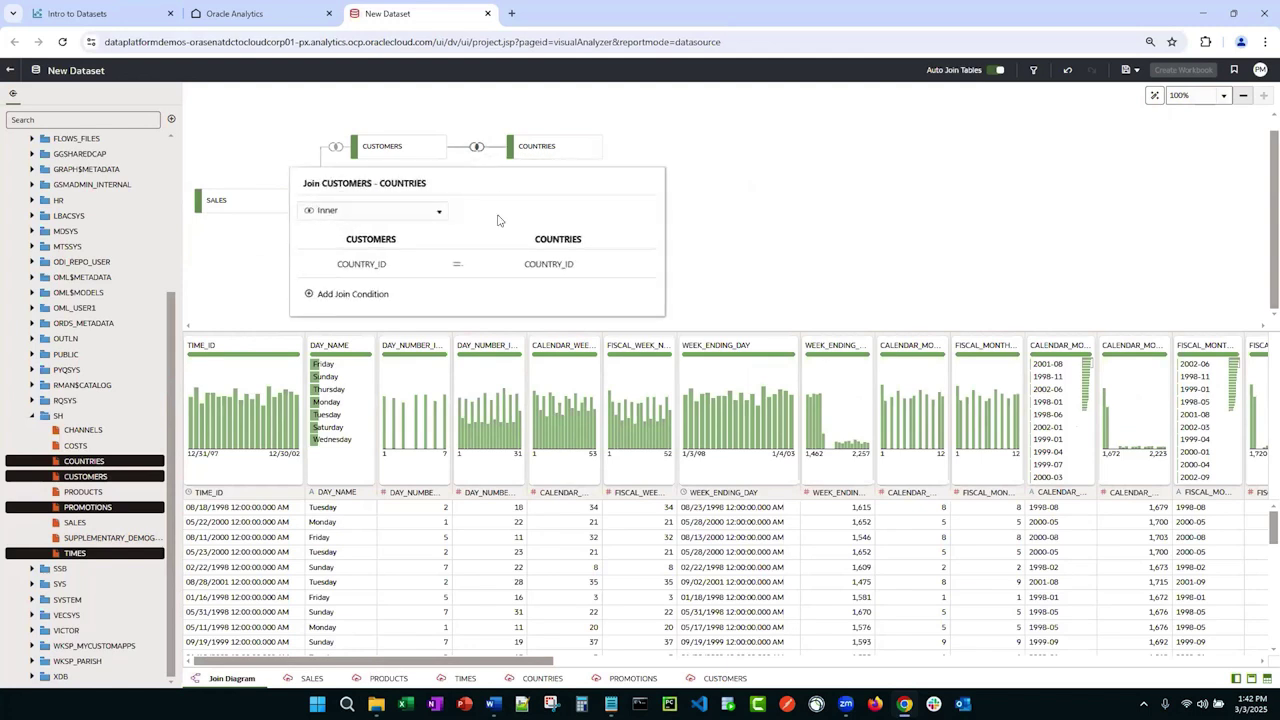
click(737, 258)
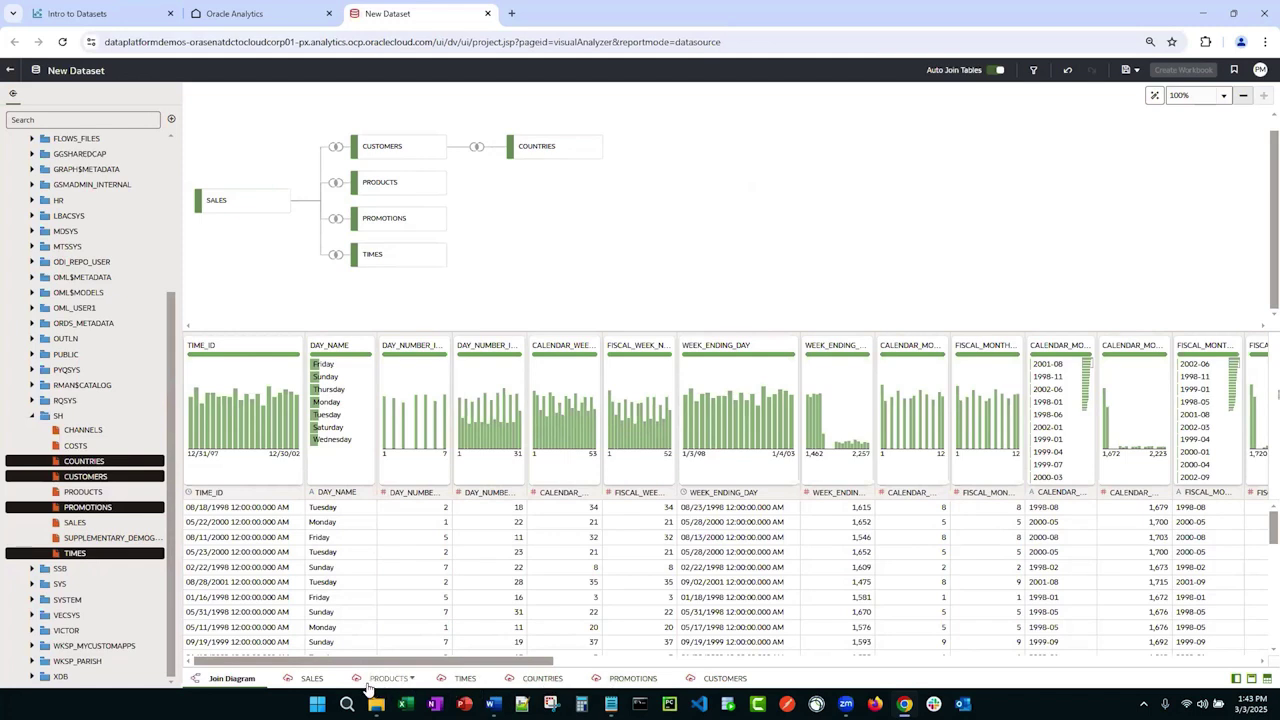
Step: Preview the SALES table's data, then return to the join diagram
right_click(258, 207)
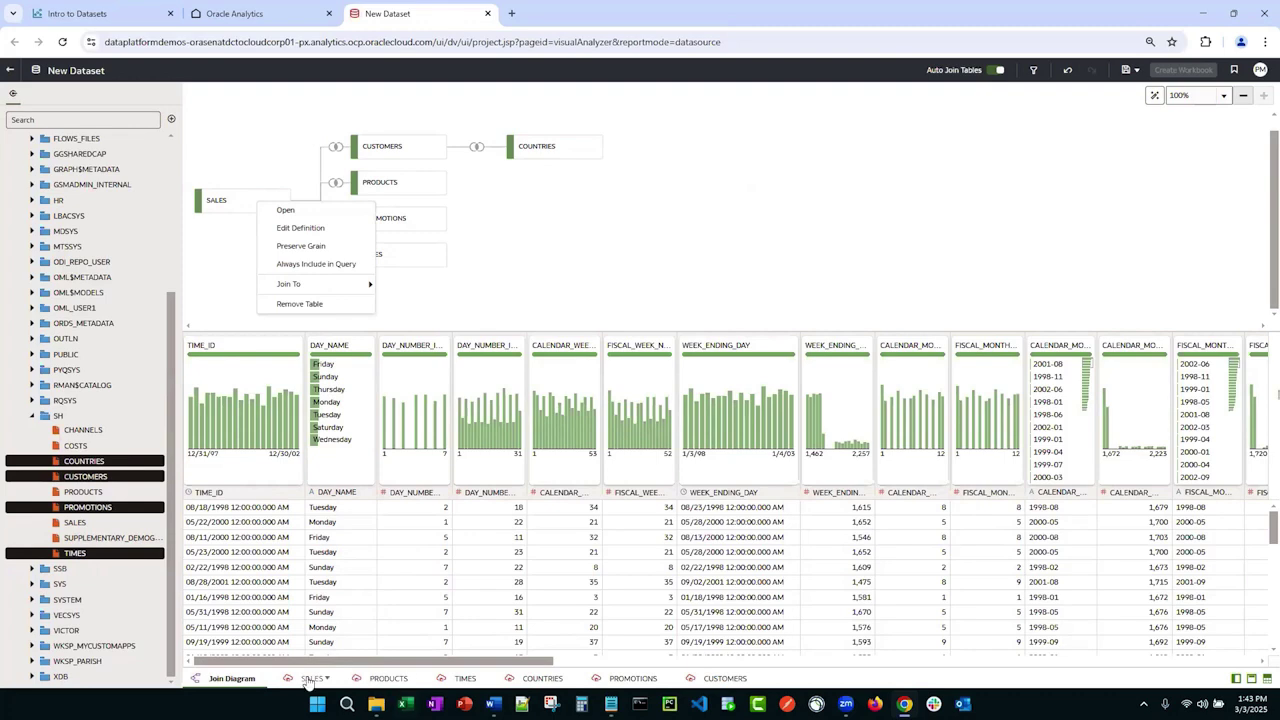
click(311, 214)
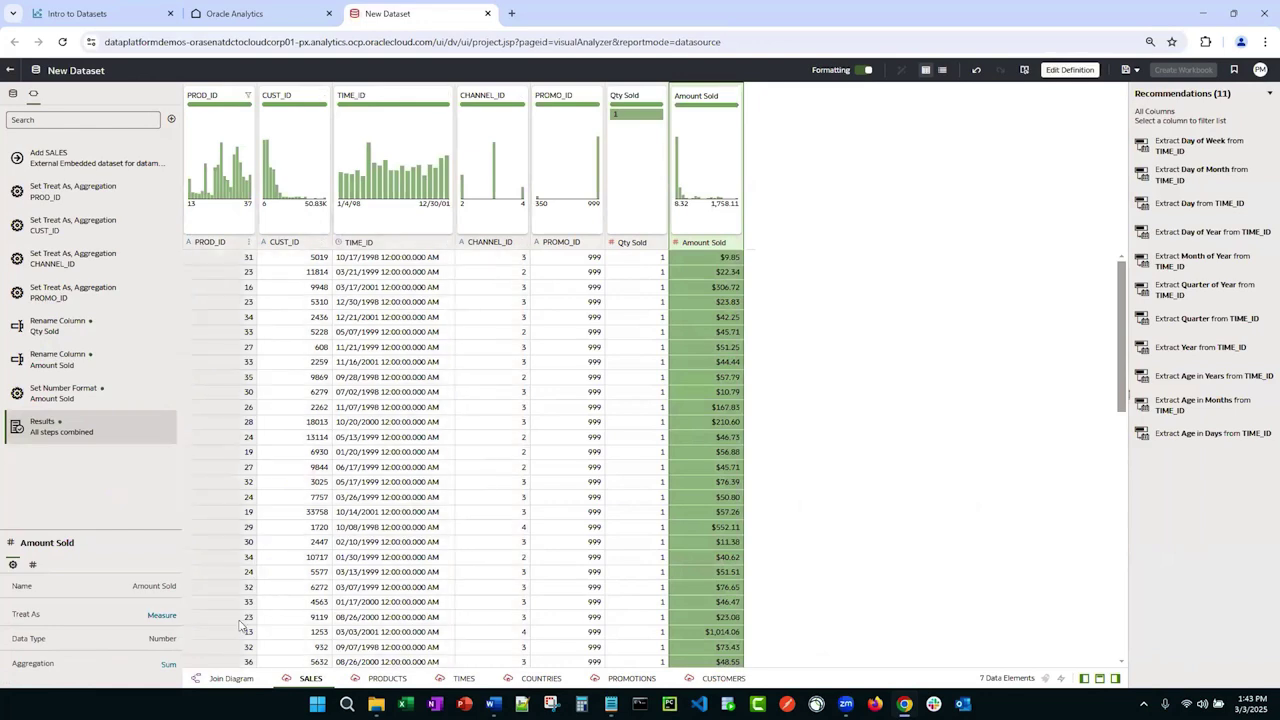
click(231, 679)
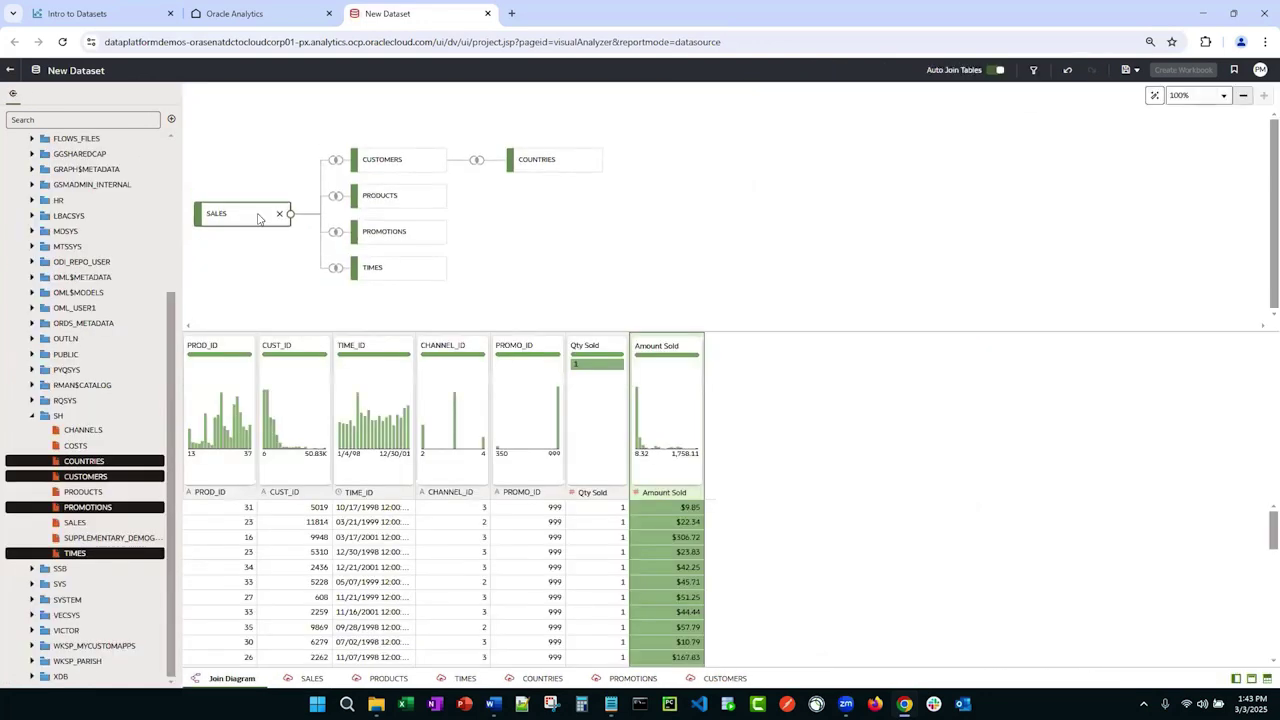
Step: Set the SALES table to Preserve Grain
right_click(258, 218)
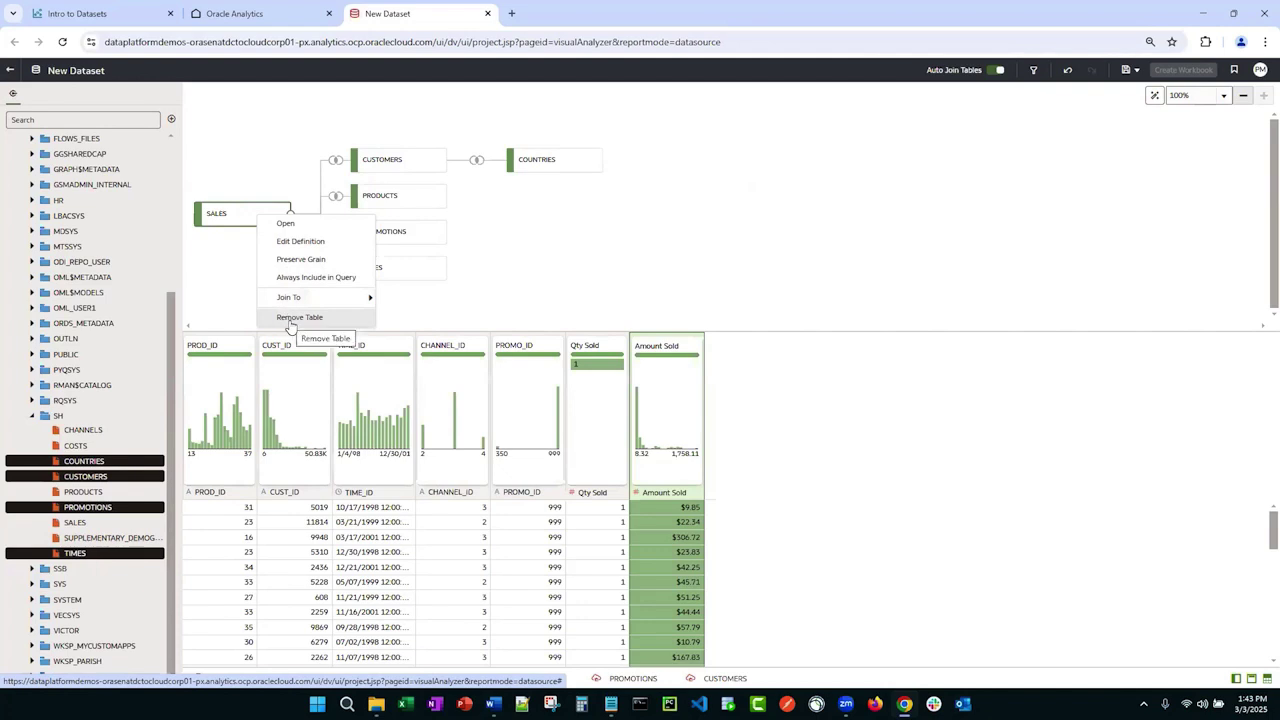
mouse_move(288, 298)
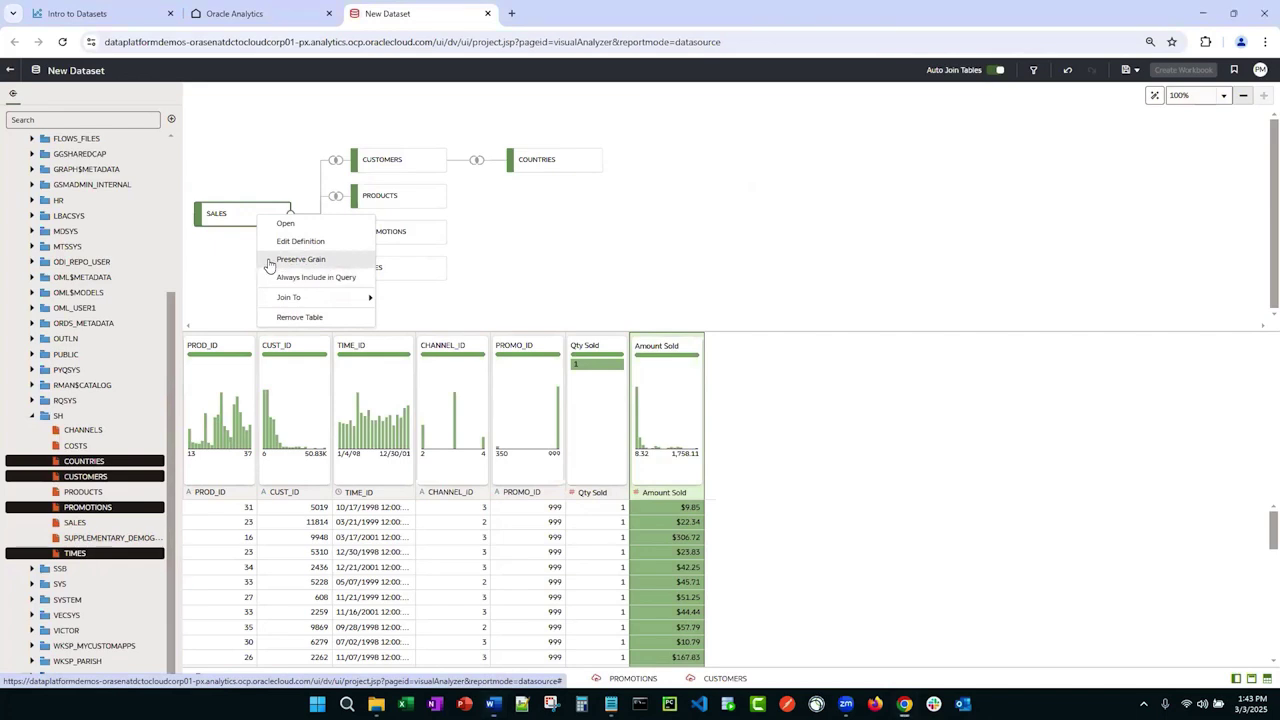
click(285, 260)
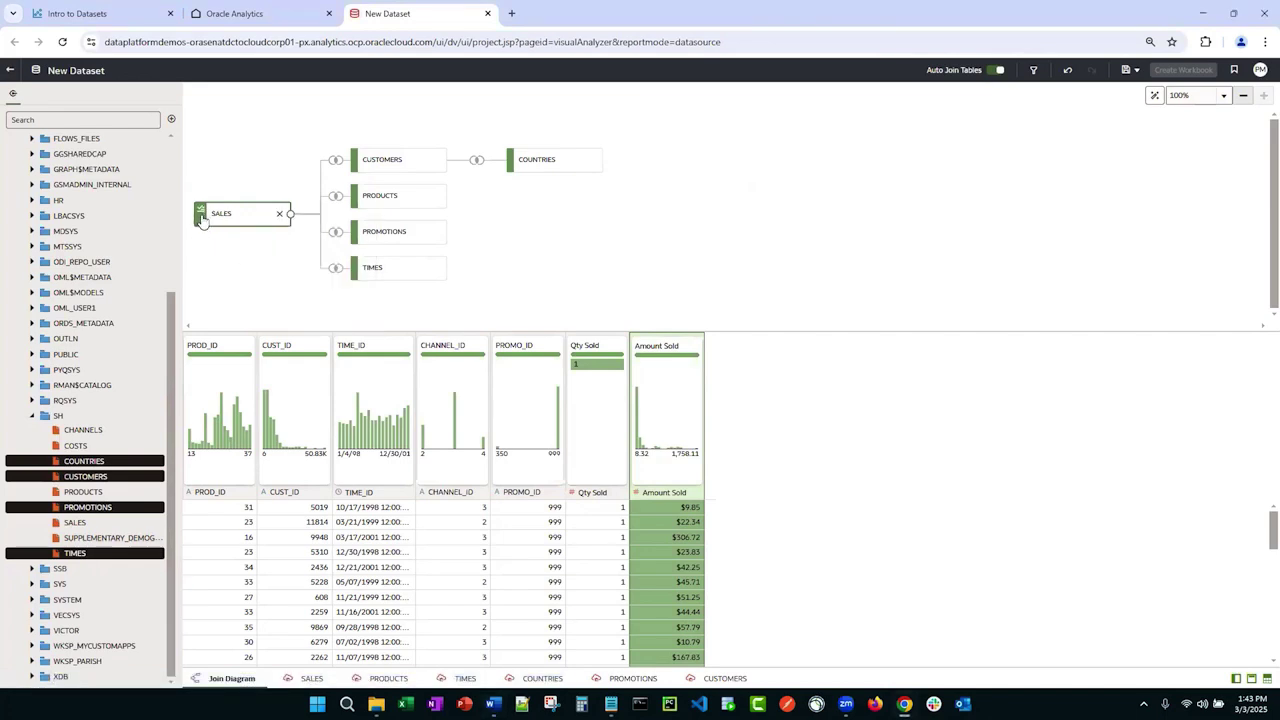
mouse_move(201, 219)
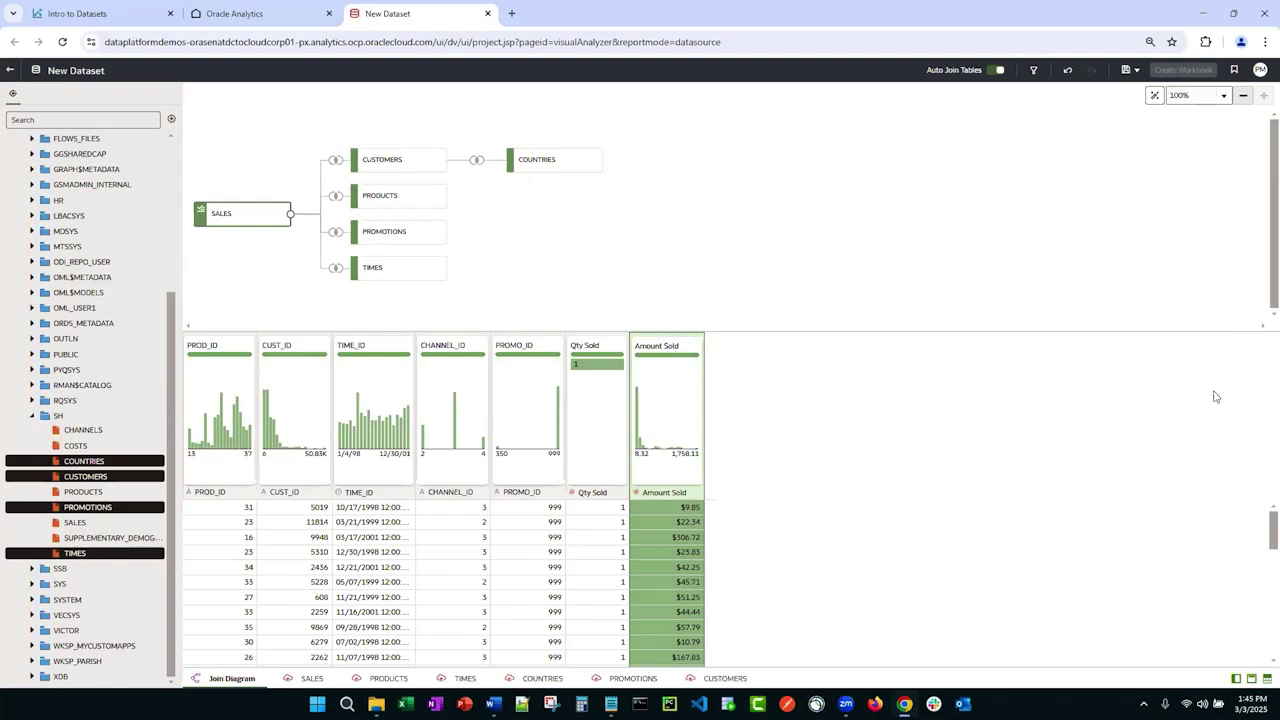
Step: Mark the COUNTRIES table as Always Include in Query in the join diagram
right_click(541, 164)
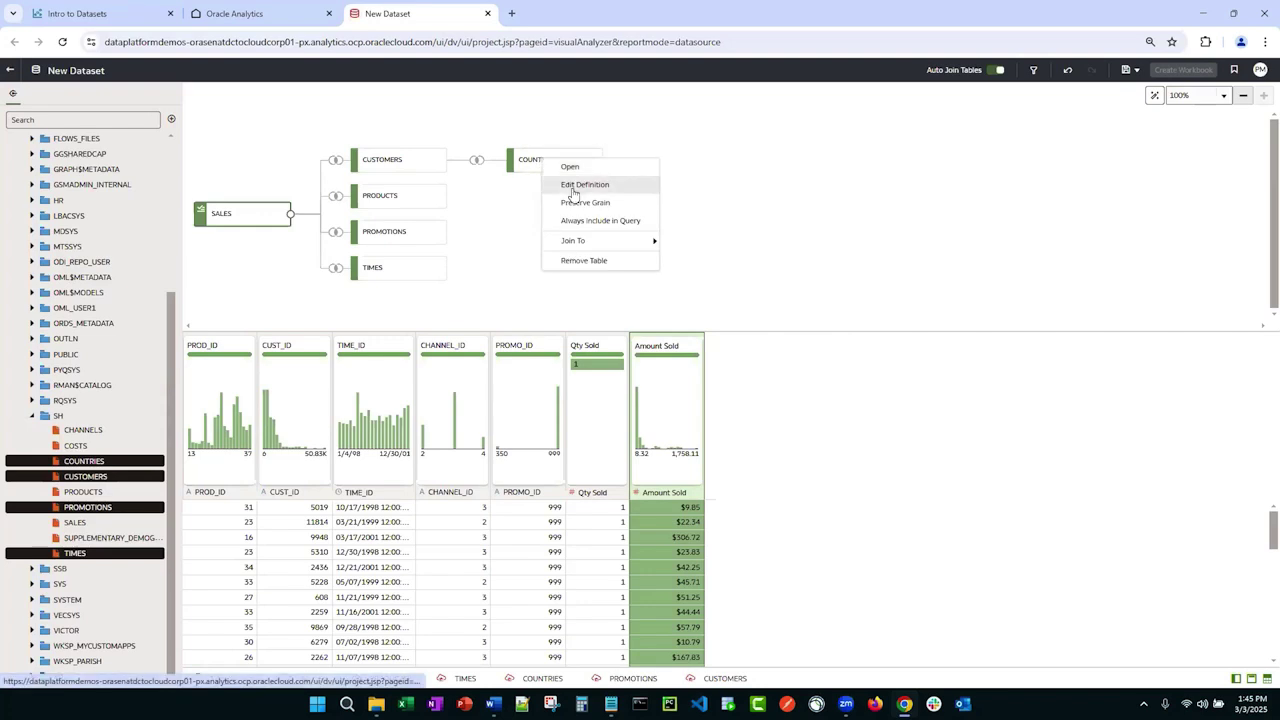
click(595, 222)
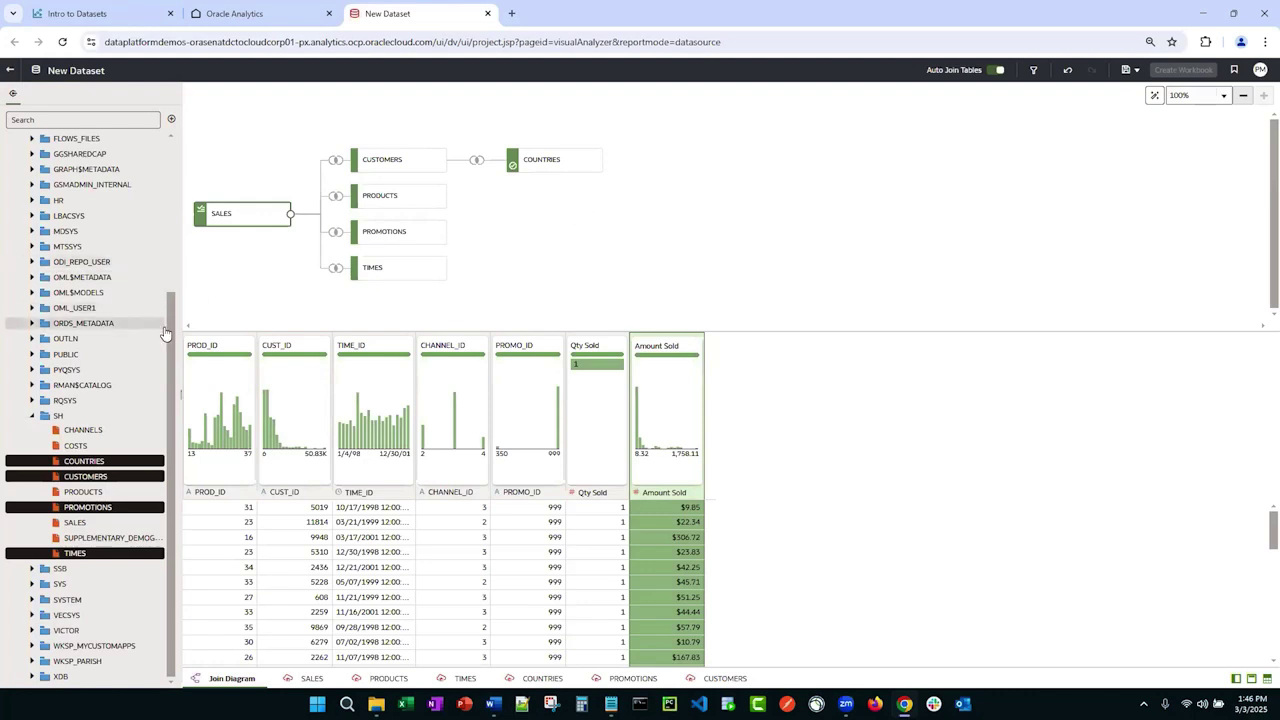
Step: Upload Channels.csv and create a six-column Channels table from it in the dataset
drag(171, 335, 183, 171)
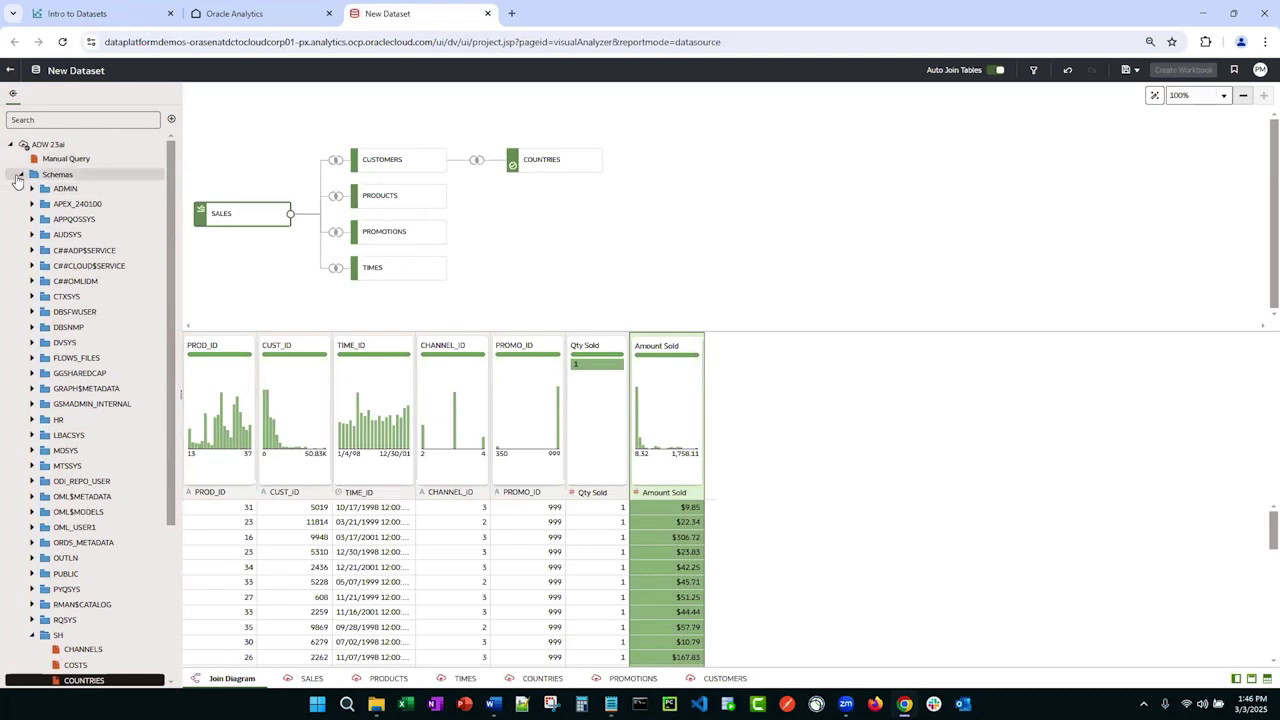
click(21, 174)
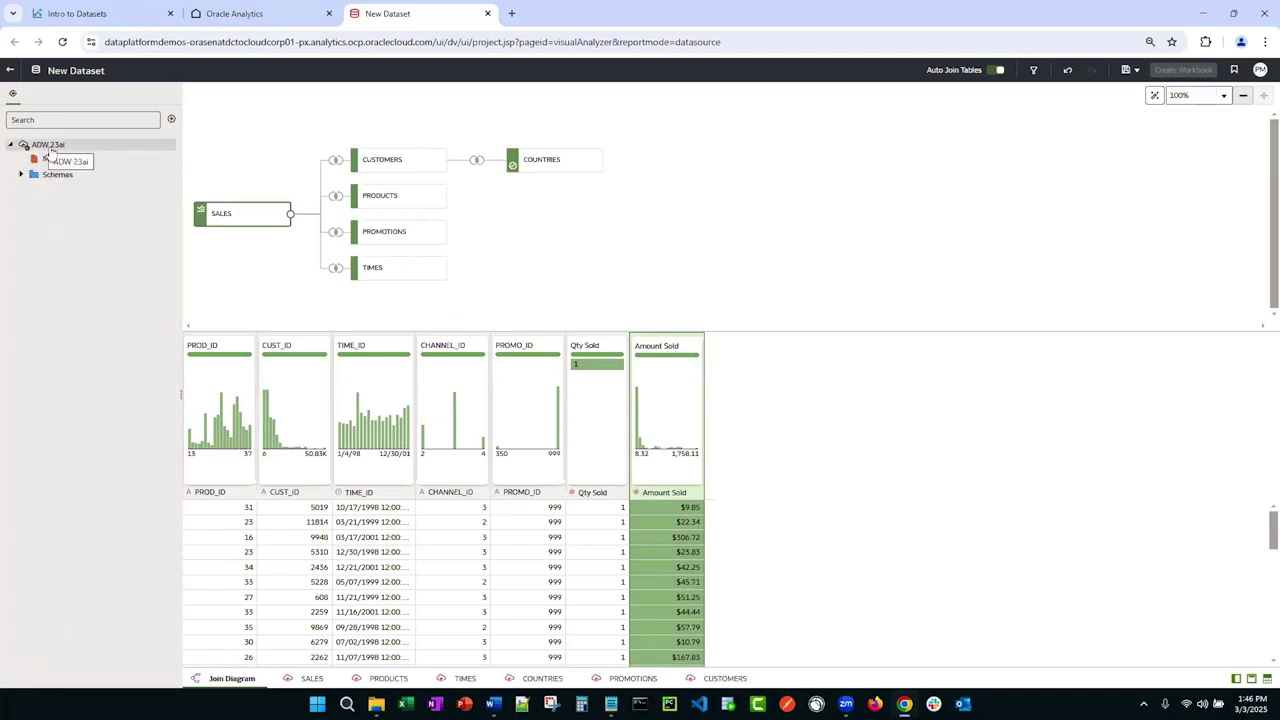
click(171, 119)
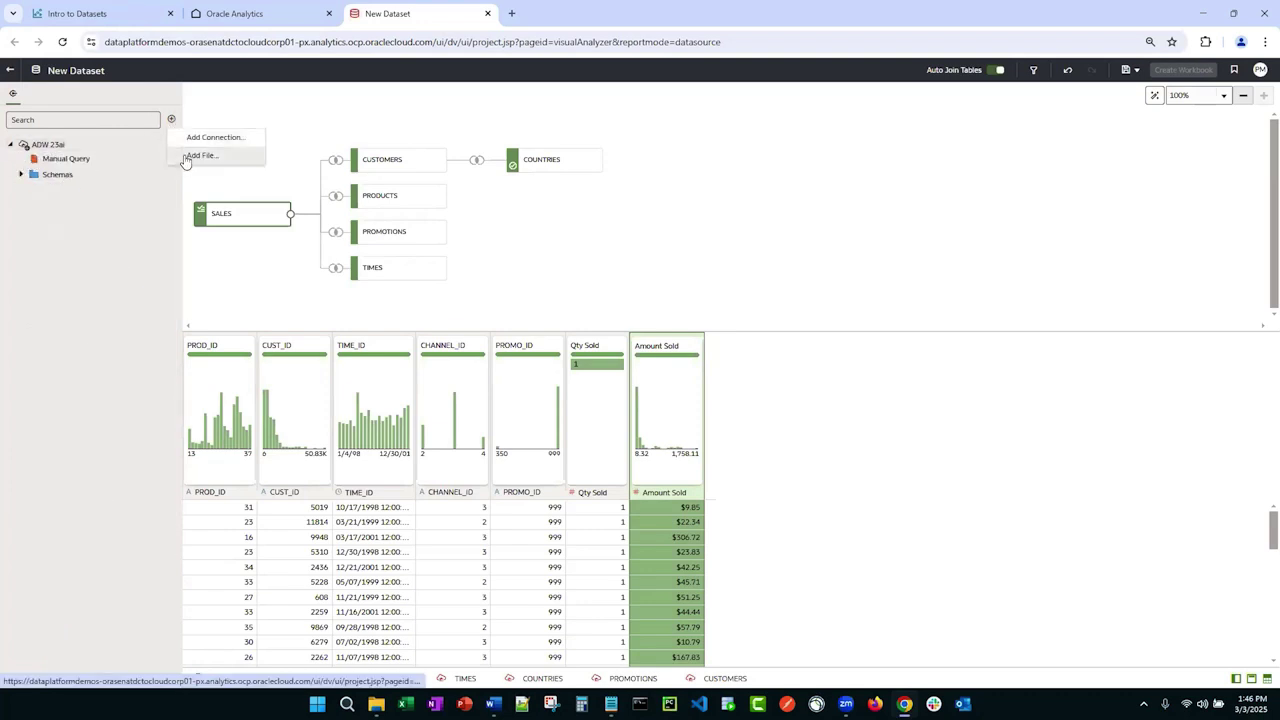
click(186, 157)
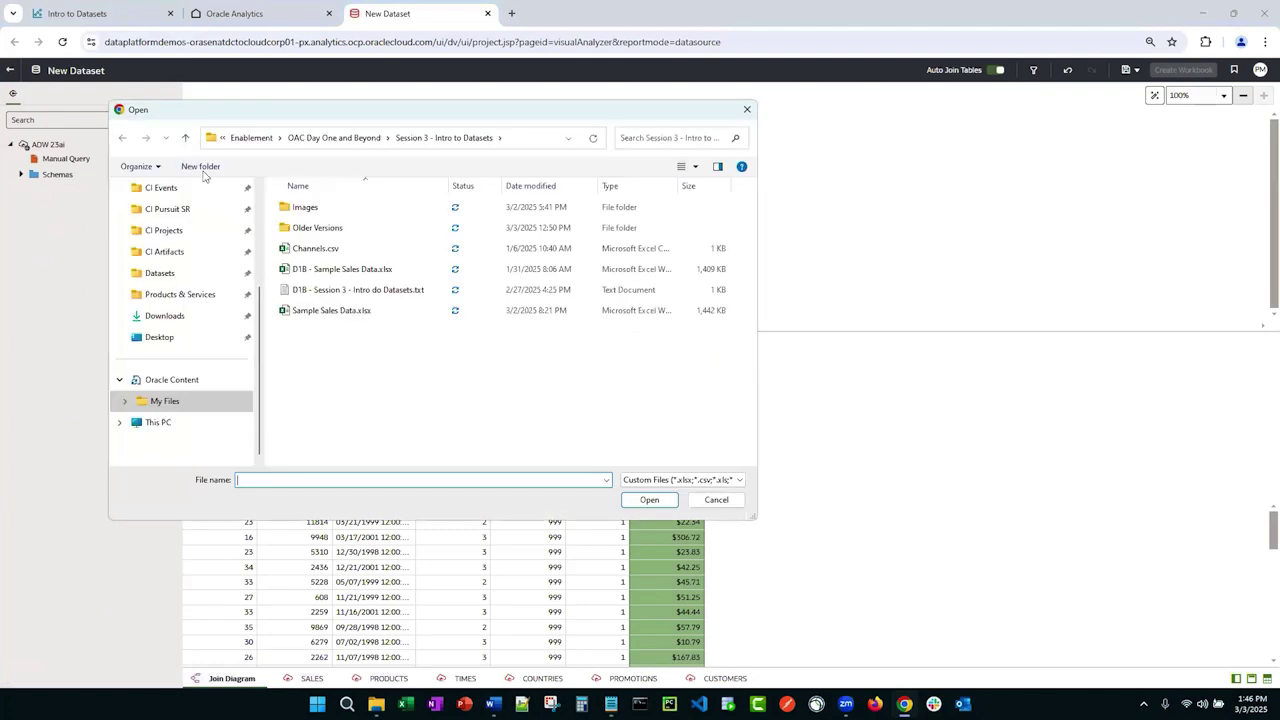
double_click(298, 250)
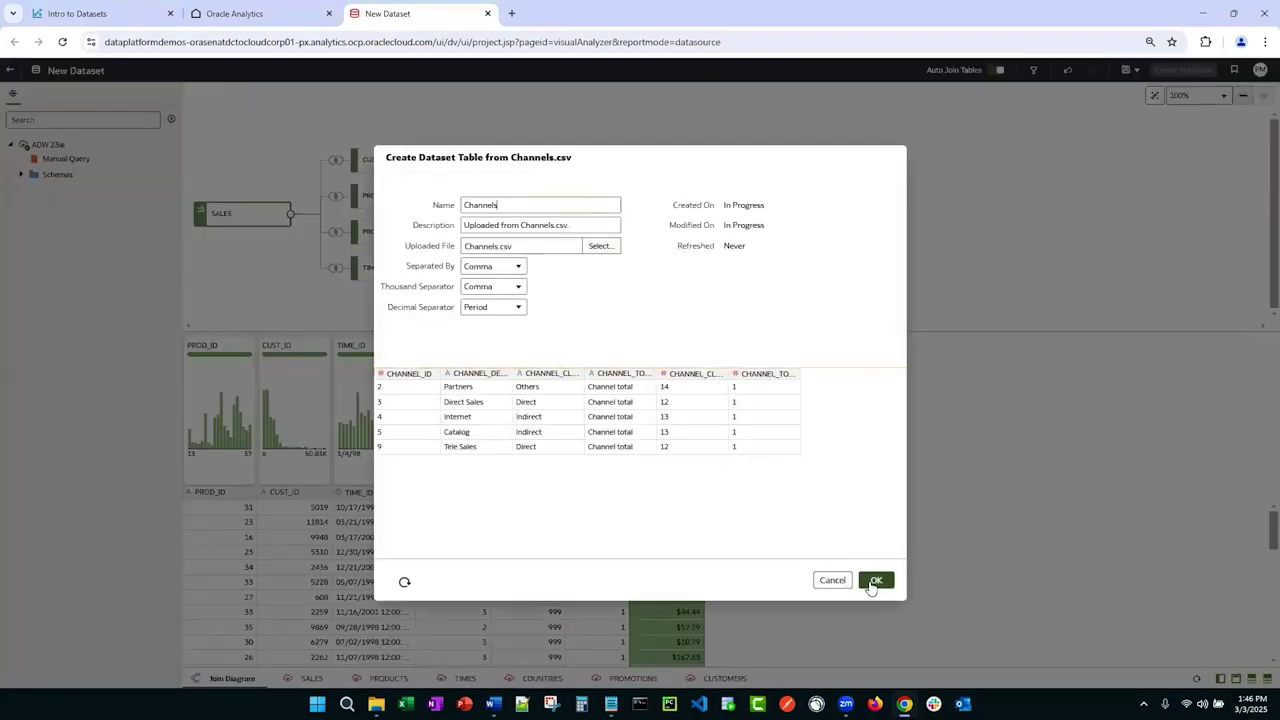
click(875, 580)
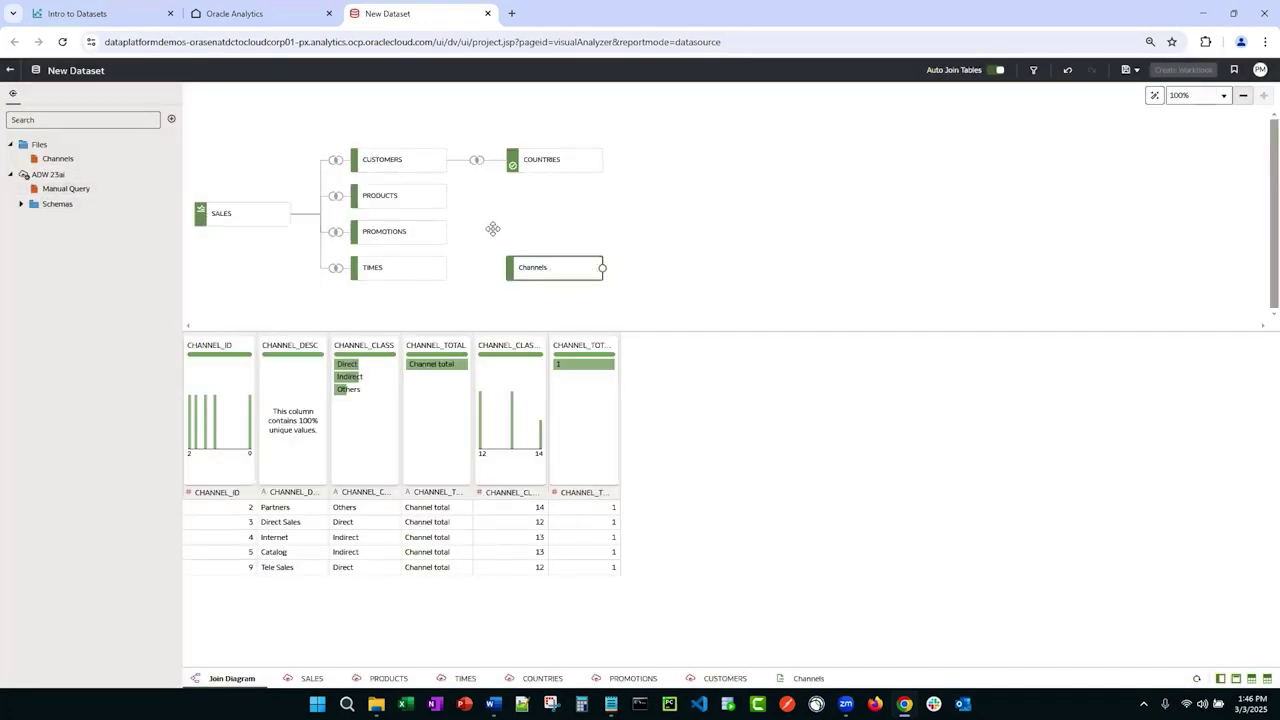
Step: Join Channels to SALES on CHANNEL_ID = CHANNEL_ID, treating it as an attribute
right_click(547, 278)
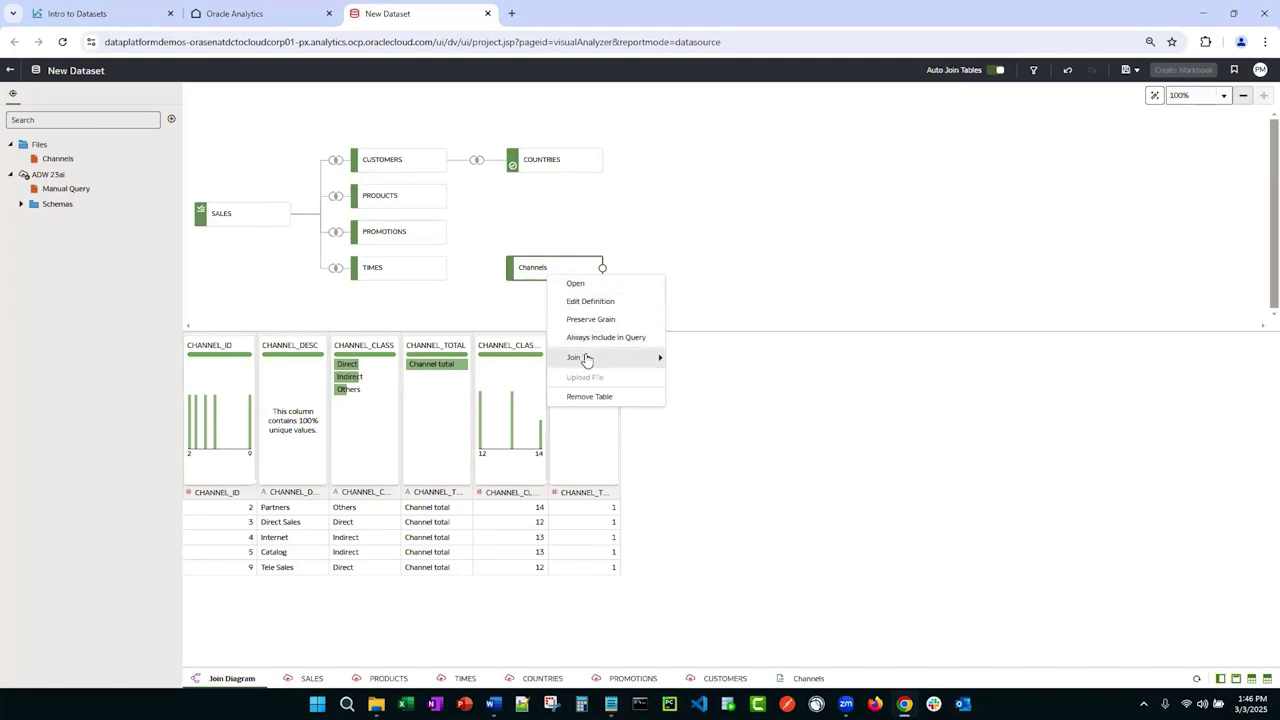
mouse_move(588, 360)
click(695, 353)
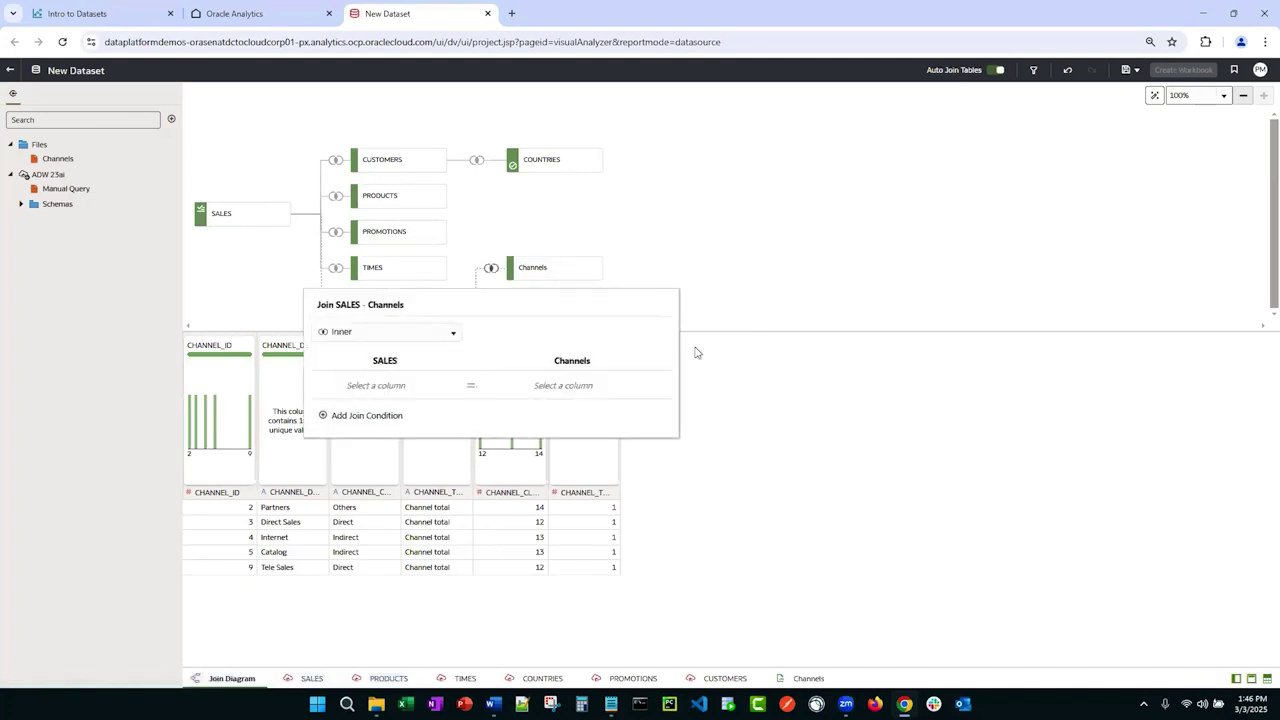
click(400, 386)
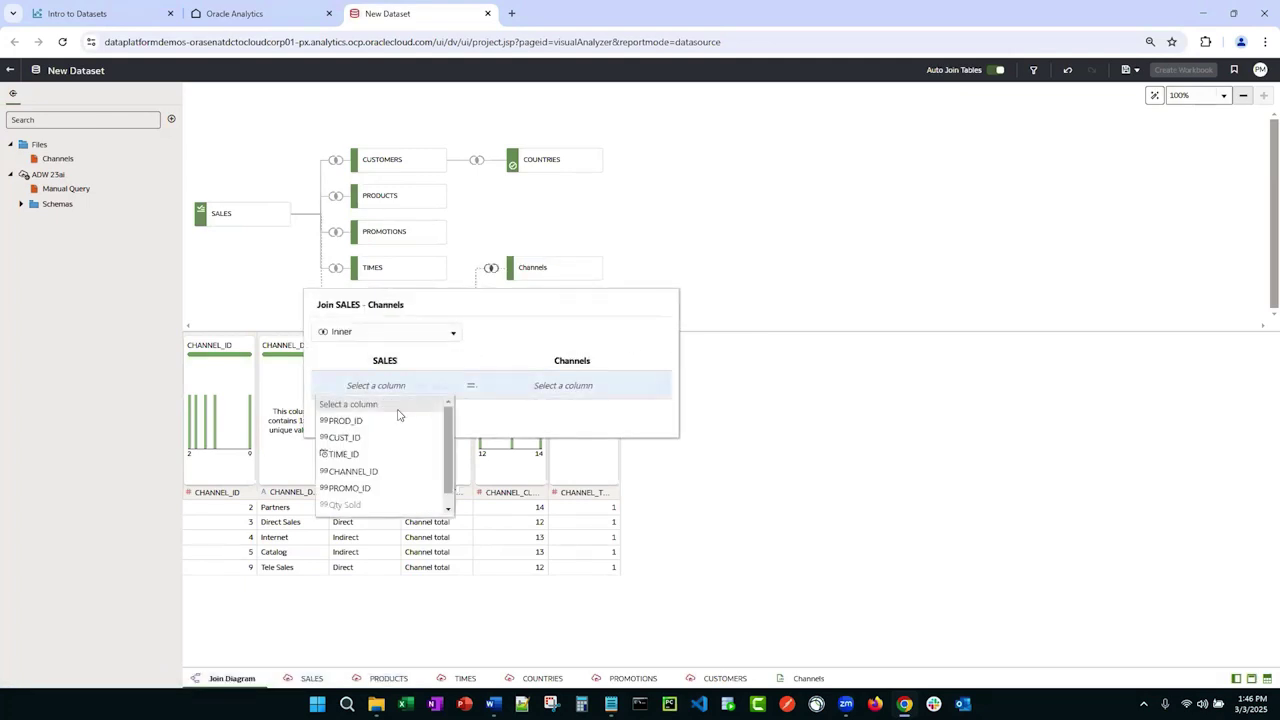
click(353, 470)
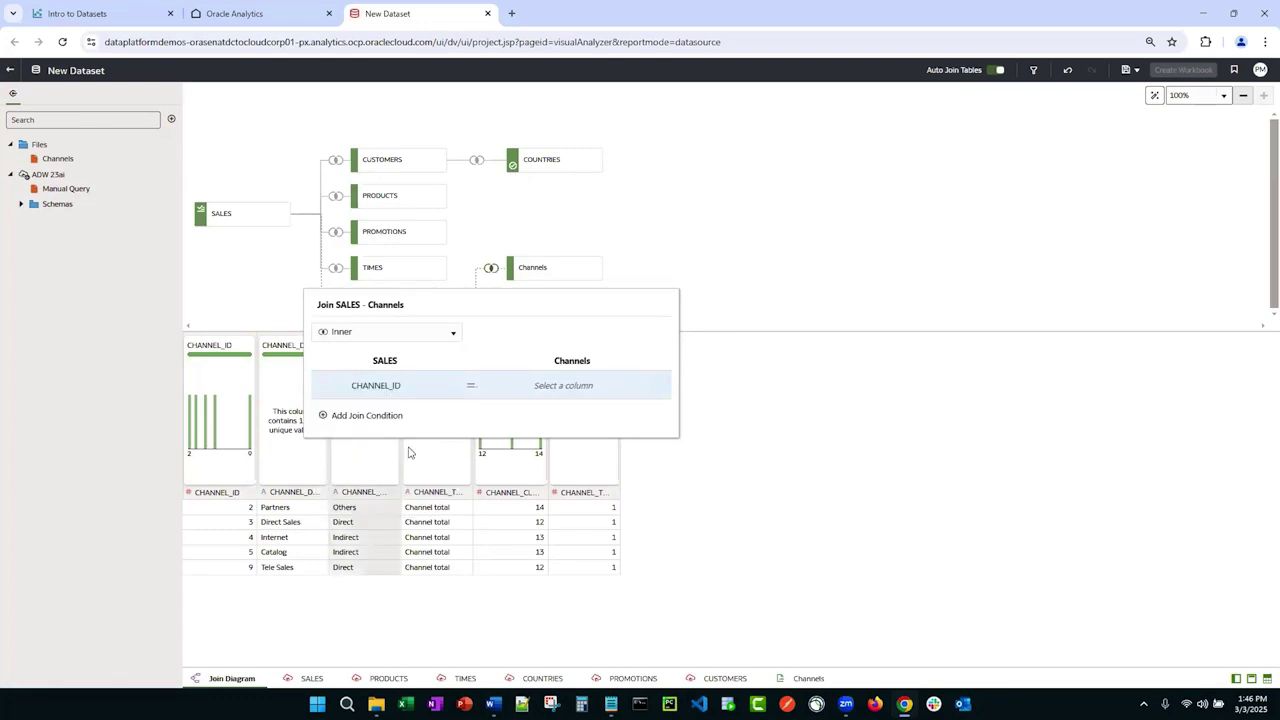
click(588, 391)
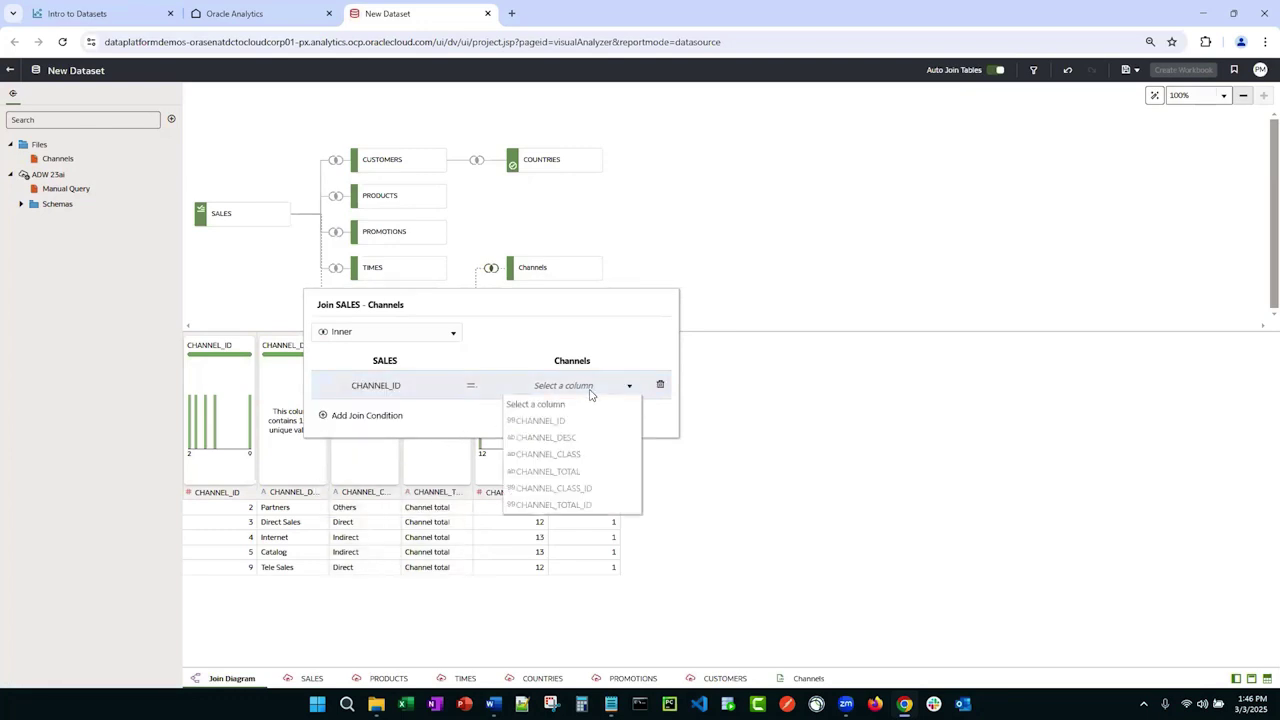
click(533, 424)
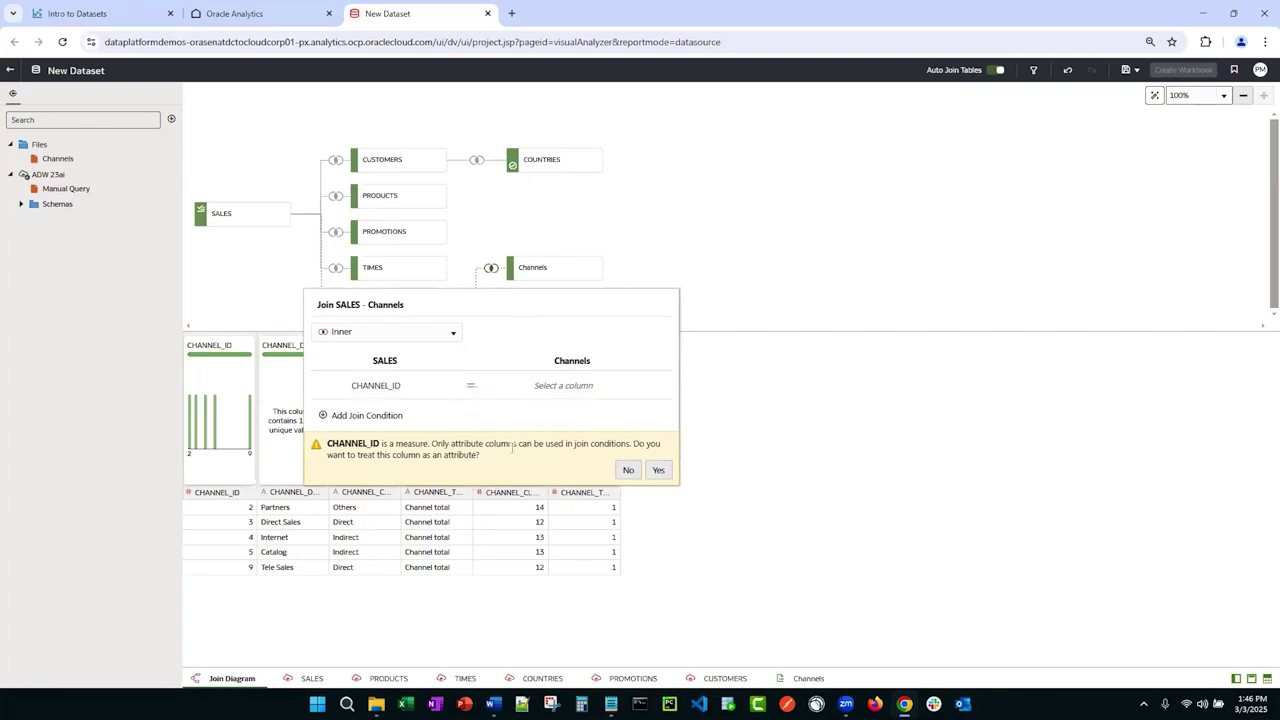
click(658, 470)
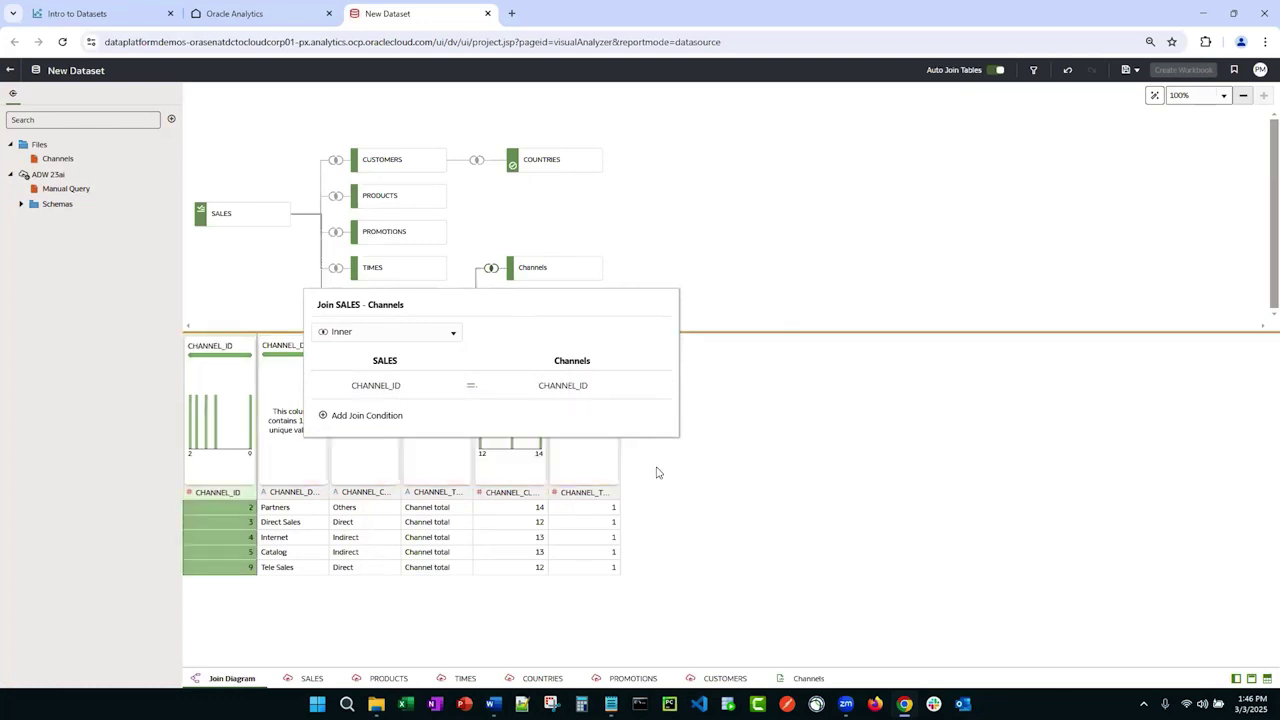
click(630, 235)
drag(540, 267, 388, 124)
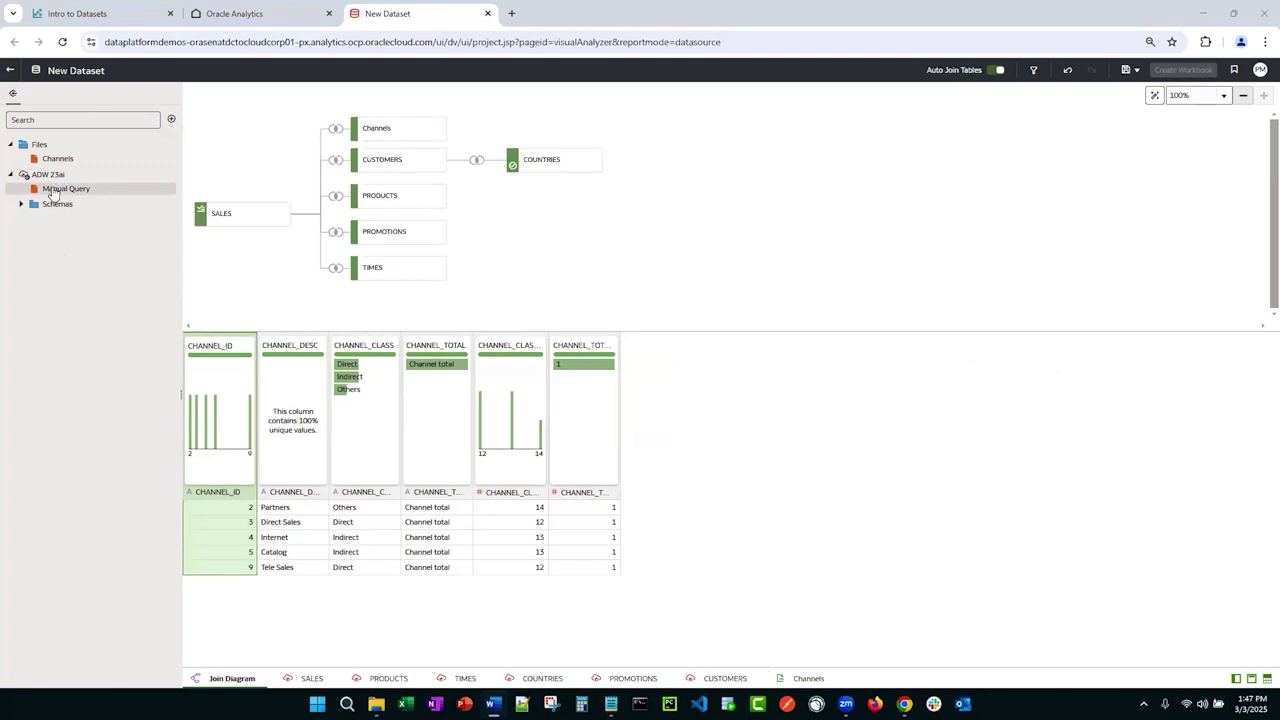
click(55, 191)
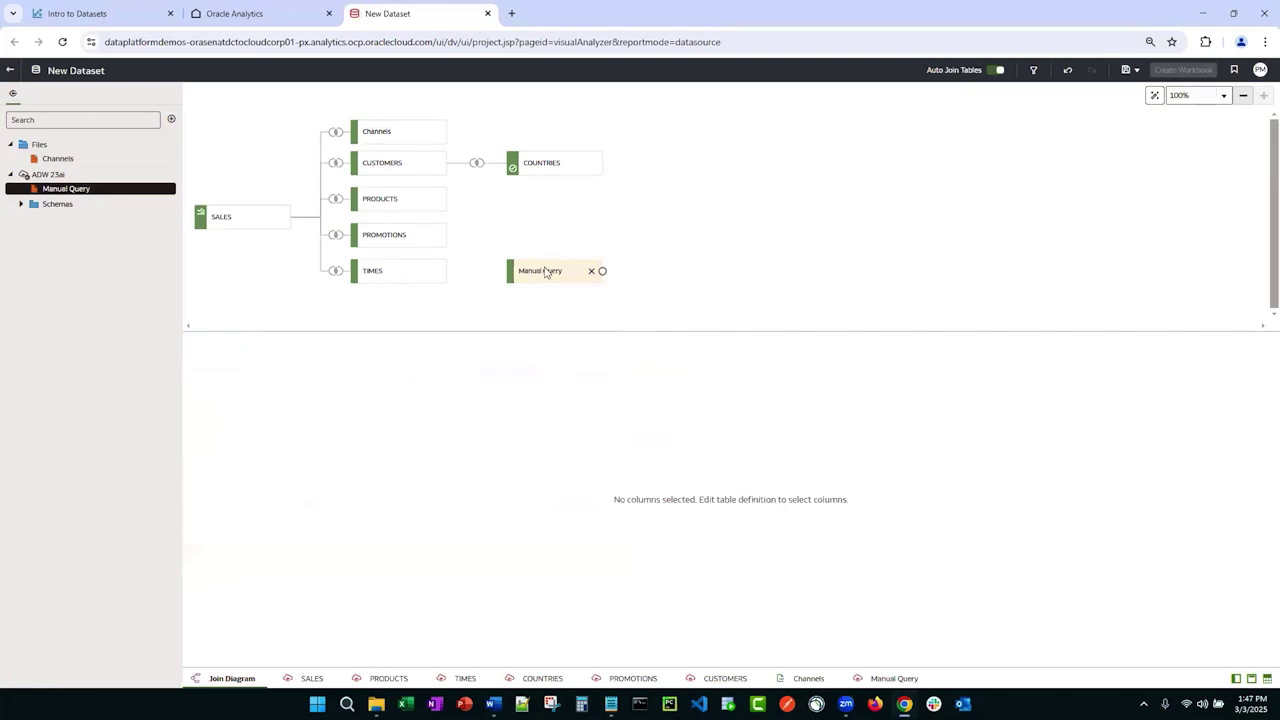
double_click(545, 271)
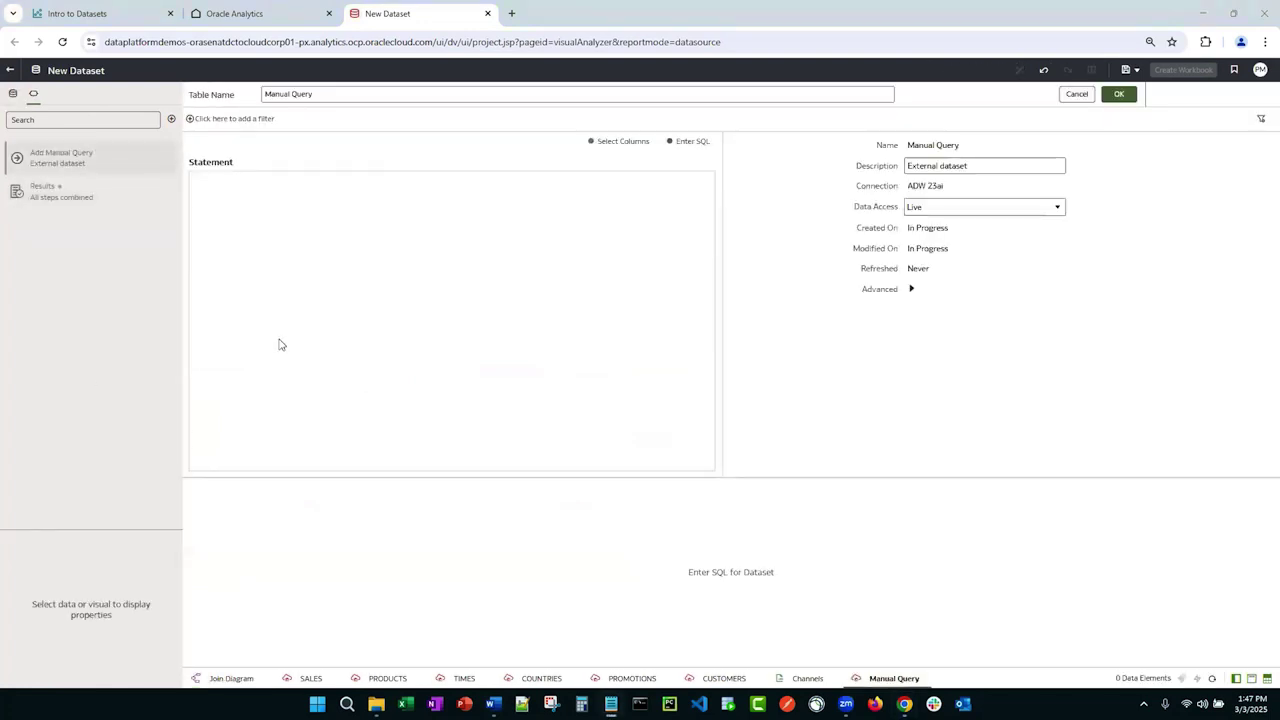
click(360, 298)
text(/**Copy your SQL from other applications here **/  select c.Cust_First_Name "Customer First Name", c.Cust_Last_Name "Customer Last Name", p.Prod_Category "Product Category", p.Prod_Subcategory "Product SubCategory", p.PROD_DESC "Product Description", t.Time_ID "Purchase Date", s.QUANTITY_SOLD "Quantity Sold", s.AMOUNT_SOLD "Amount Sold"    from SH.SALES s LEFT JOIN SH.PRODUCTS p ON s.prod_ID = p.Prod_ID LEFT JOIN SH.CUSTOMERS c ON s.cust_Id = c.cust_ID LEFT JOIN SH.TIMES t ON s.Time_ID = t.Time_ID)
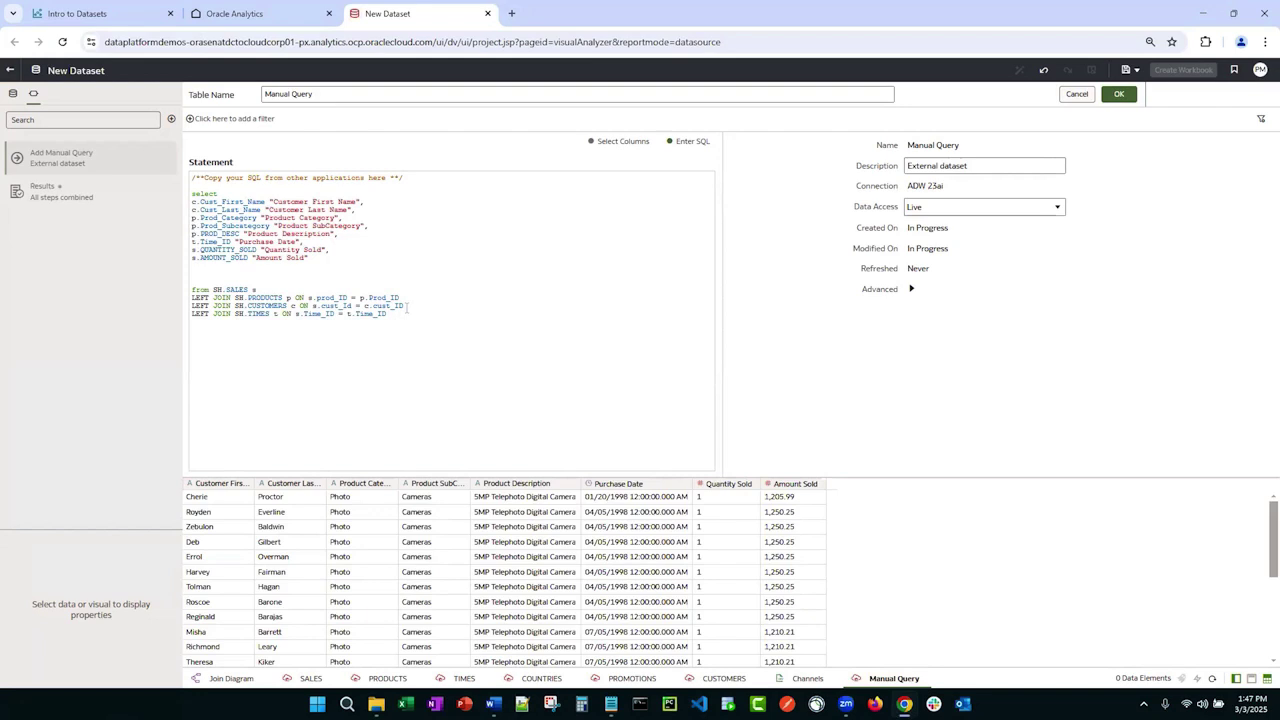
drag(410, 326, 176, 178)
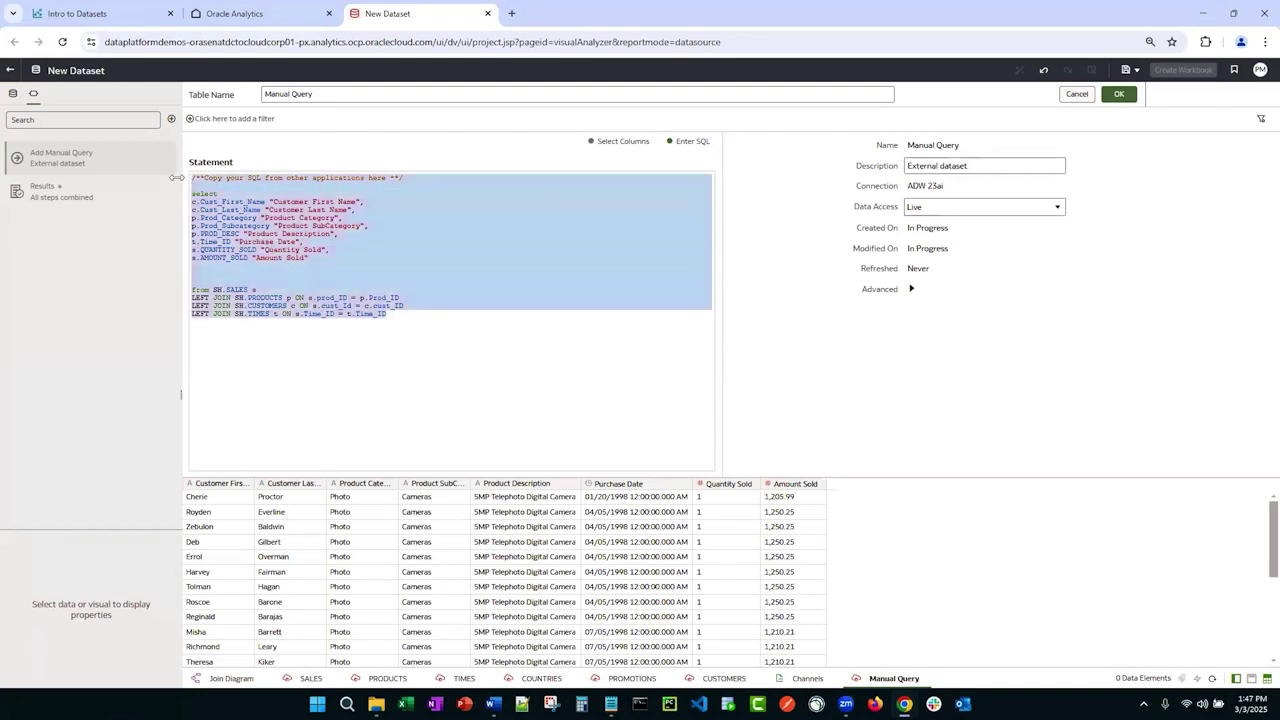
click(287, 259)
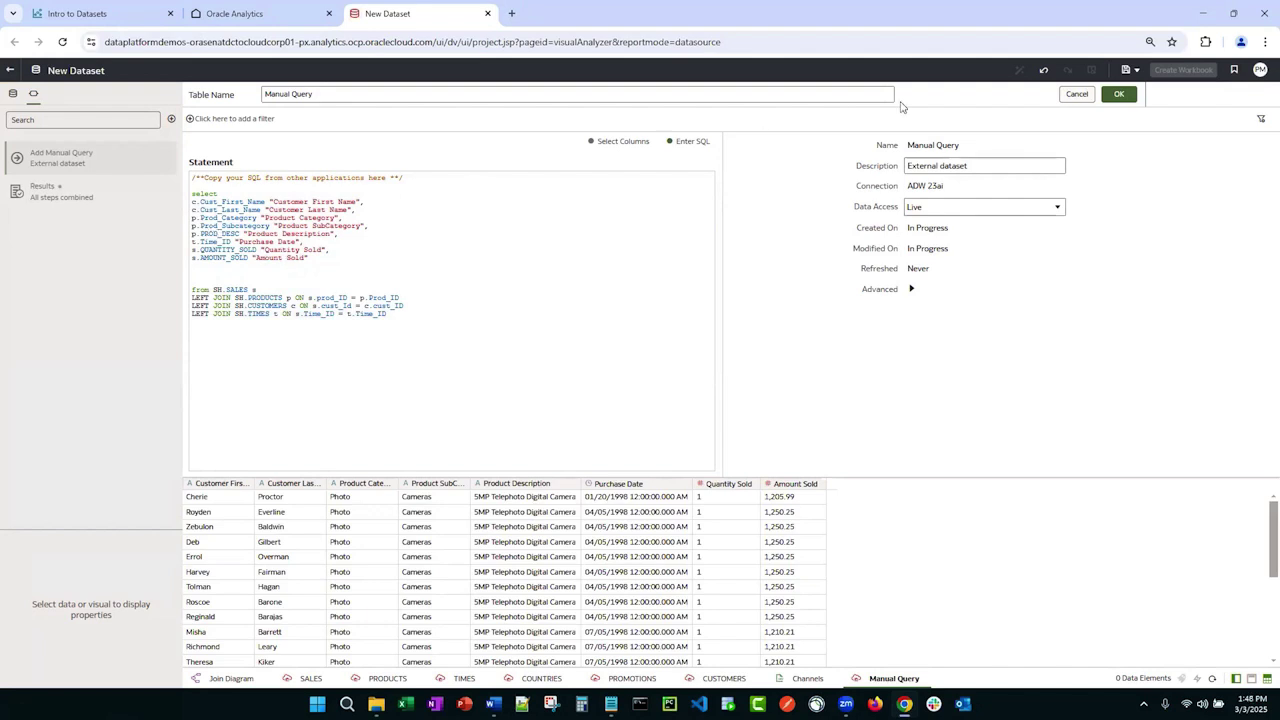
click(1077, 94)
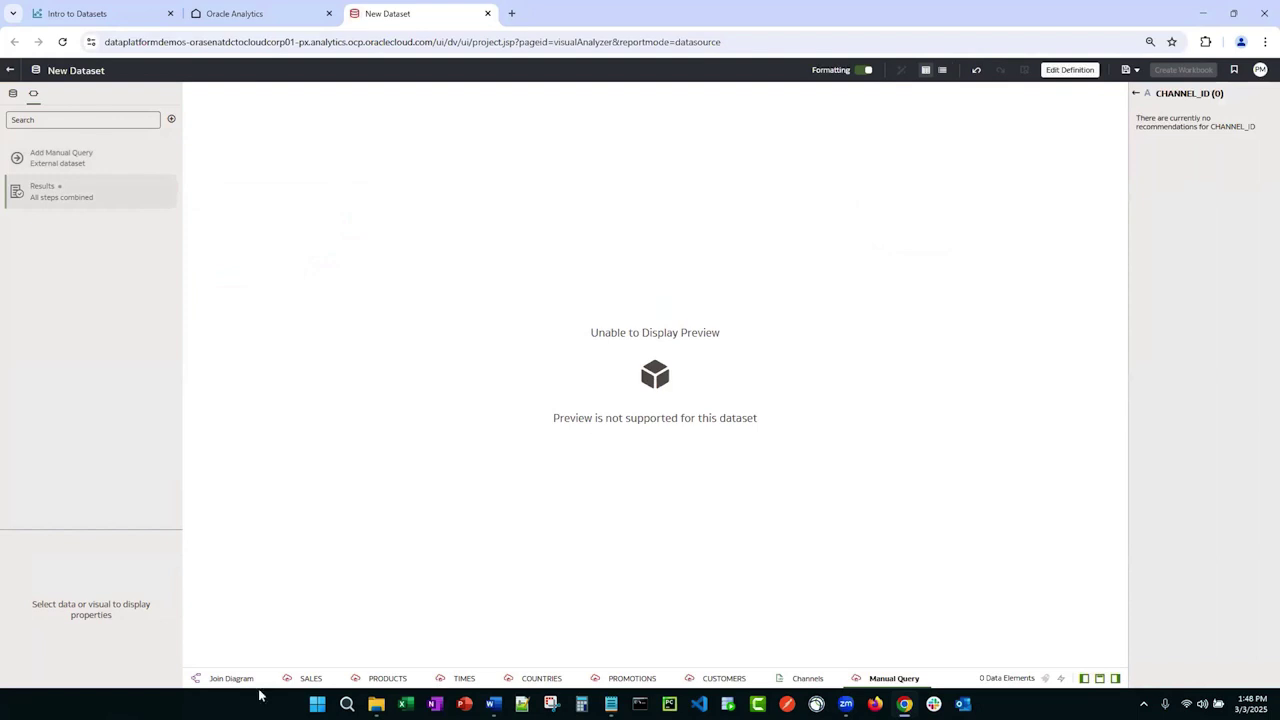
click(240, 684)
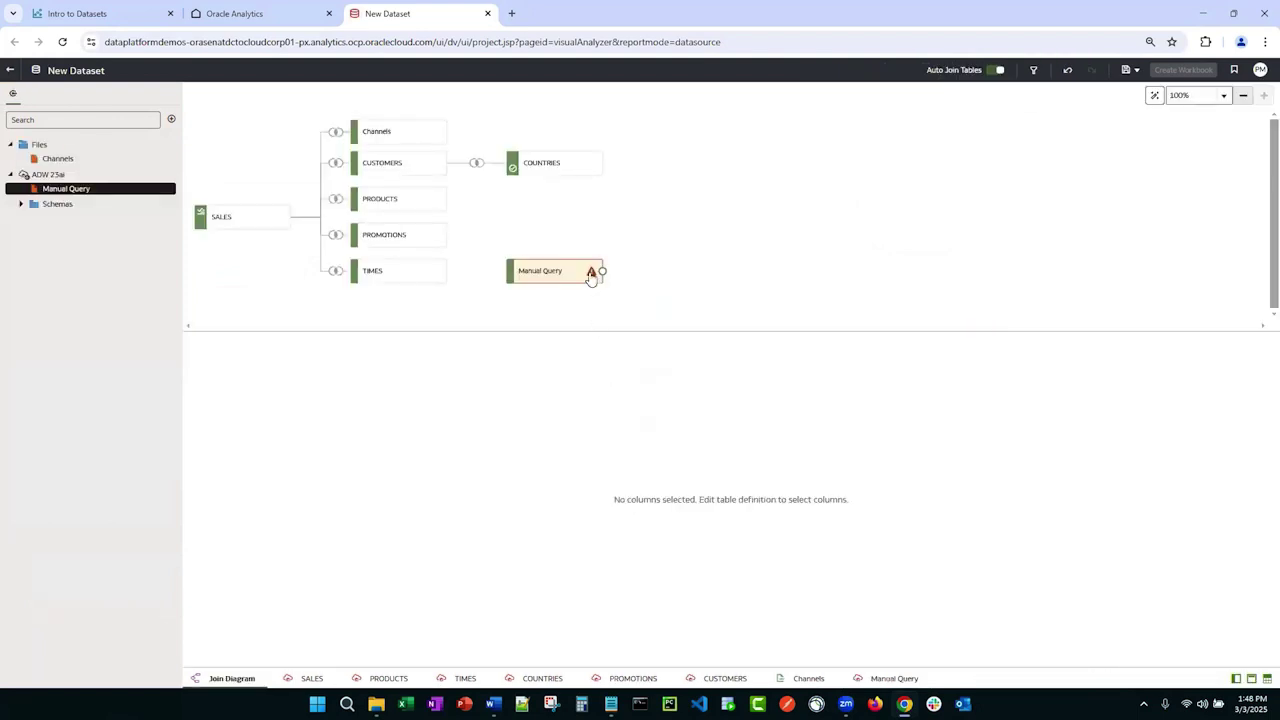
click(591, 272)
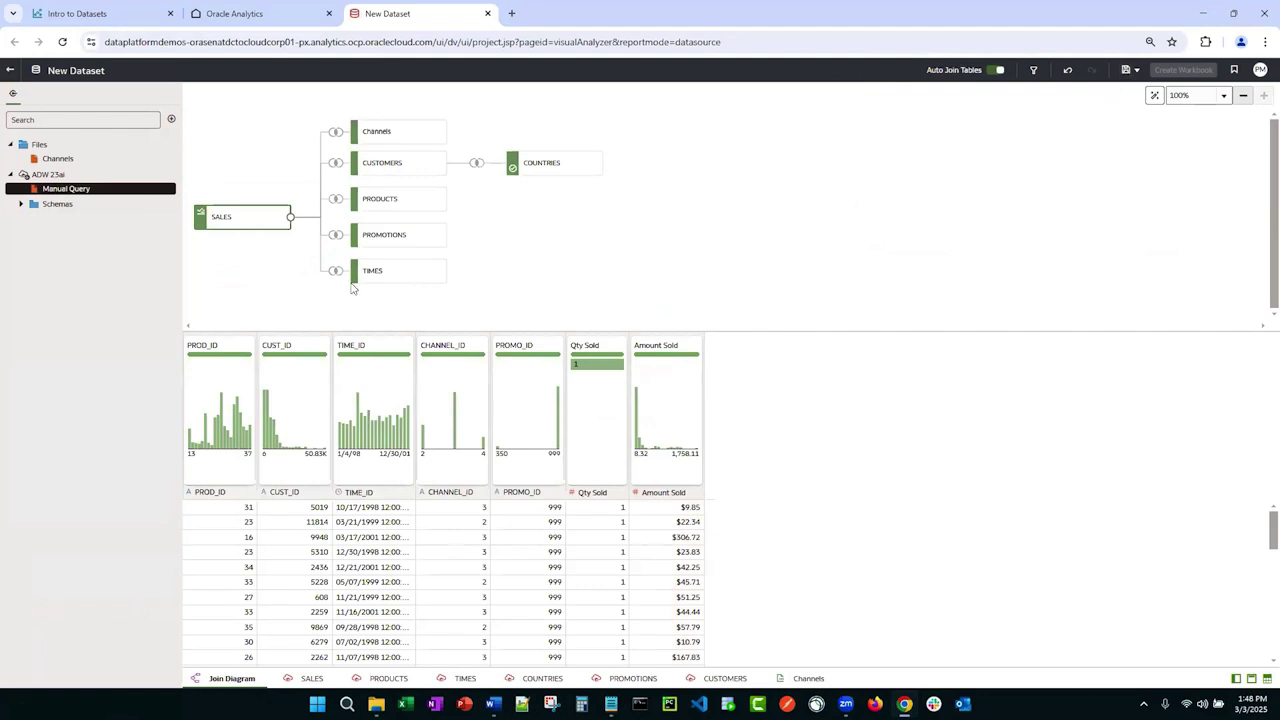
Step: Save the dataset under the name 'Intro to Datasets - Multi Object'
click(1125, 70)
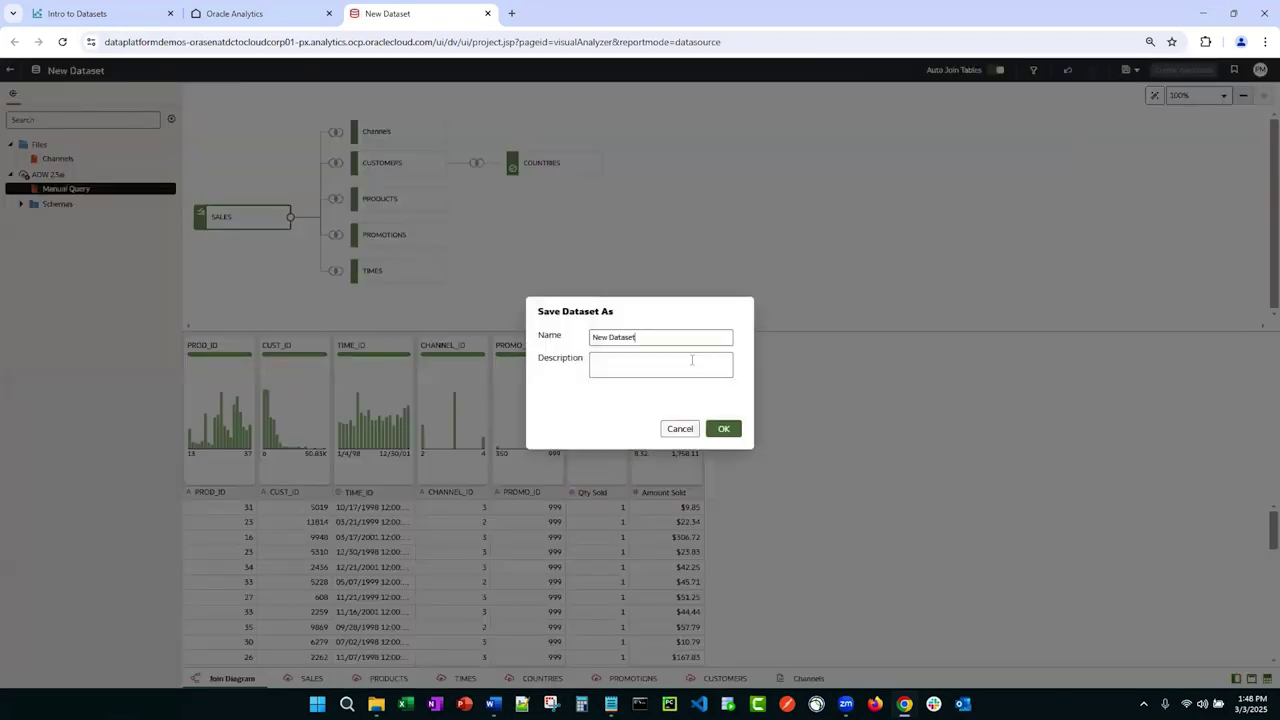
drag(674, 336, 530, 340)
text(Intro to)
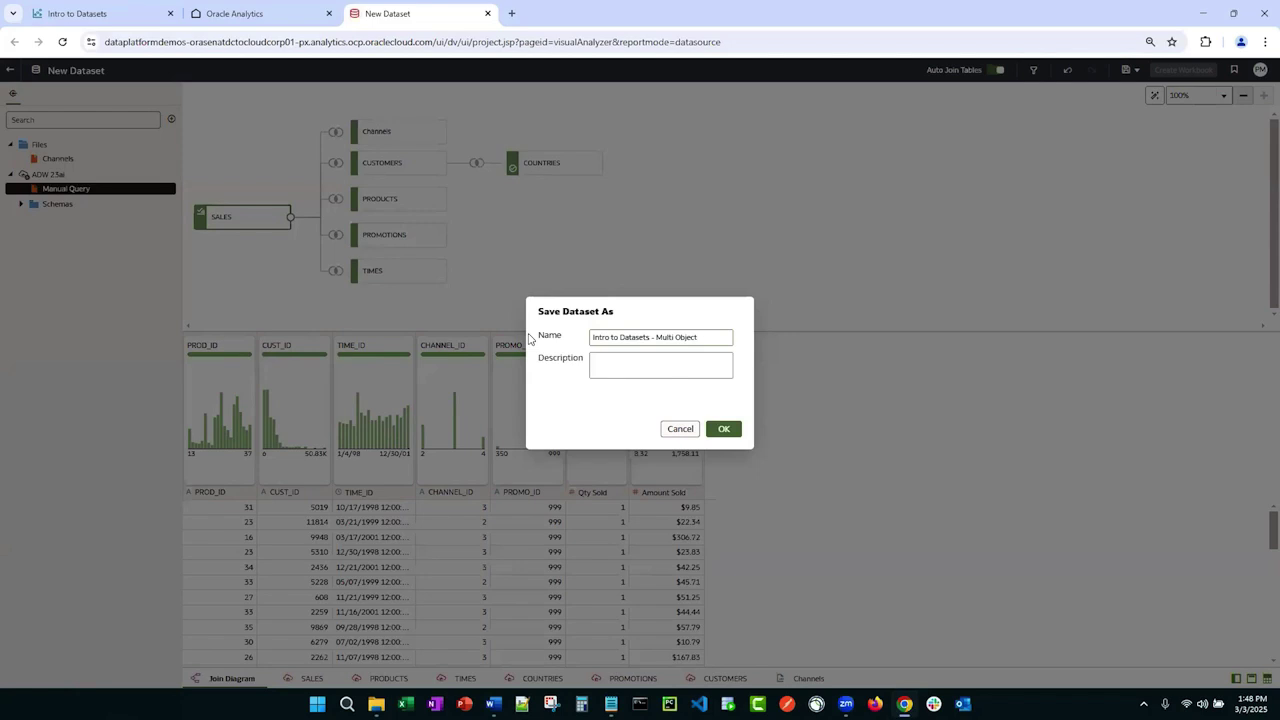
click(720, 430)
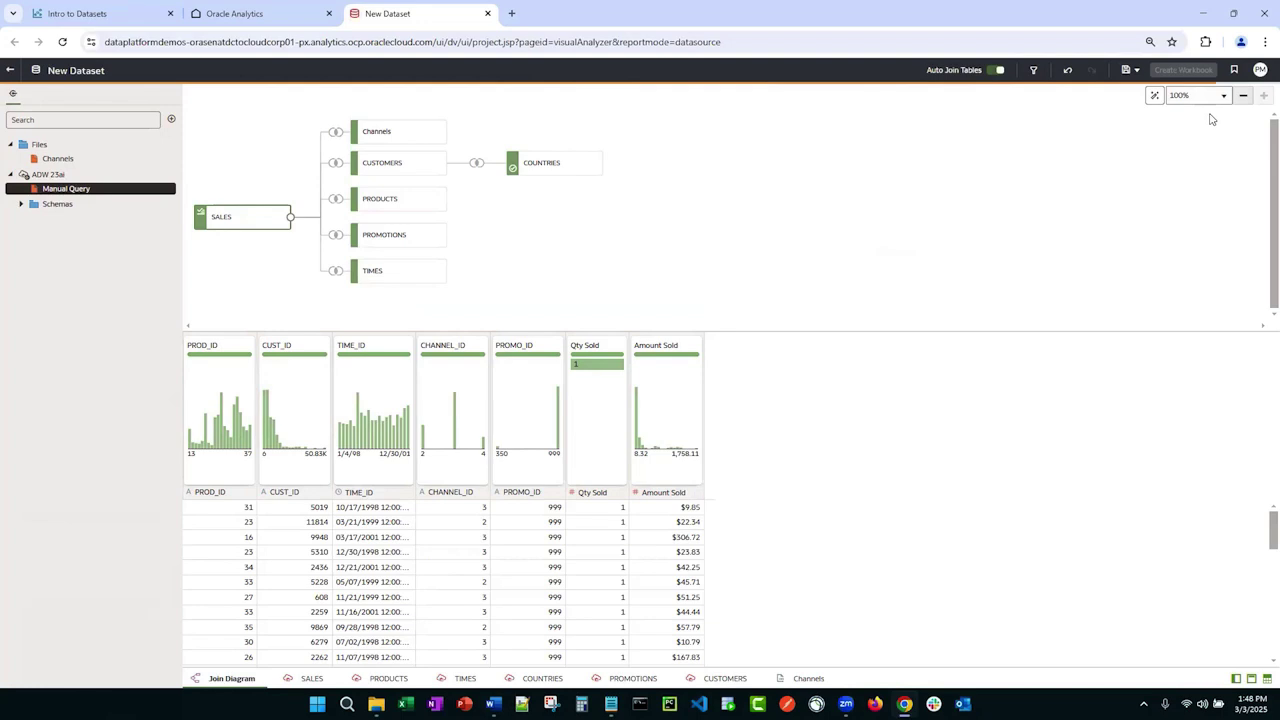
Step: Create a workbook from the saved dataset and widen its Data panel
click(1183, 70)
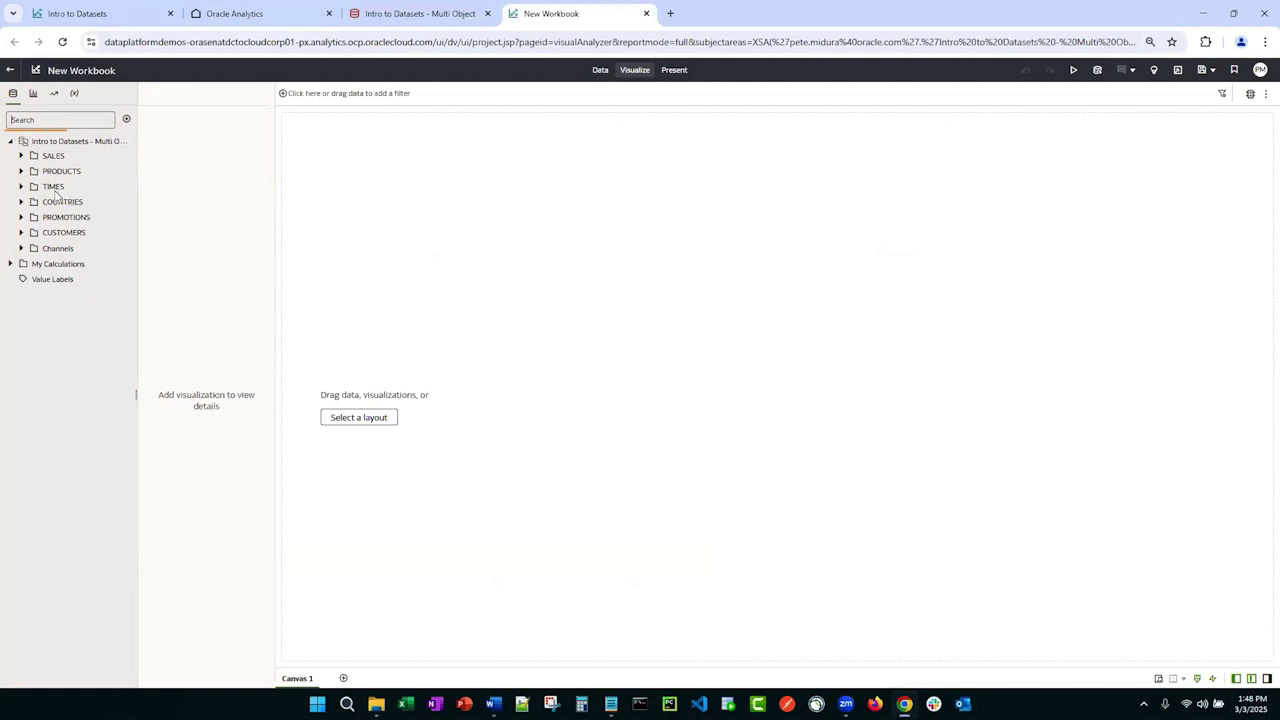
drag(137, 180, 188, 182)
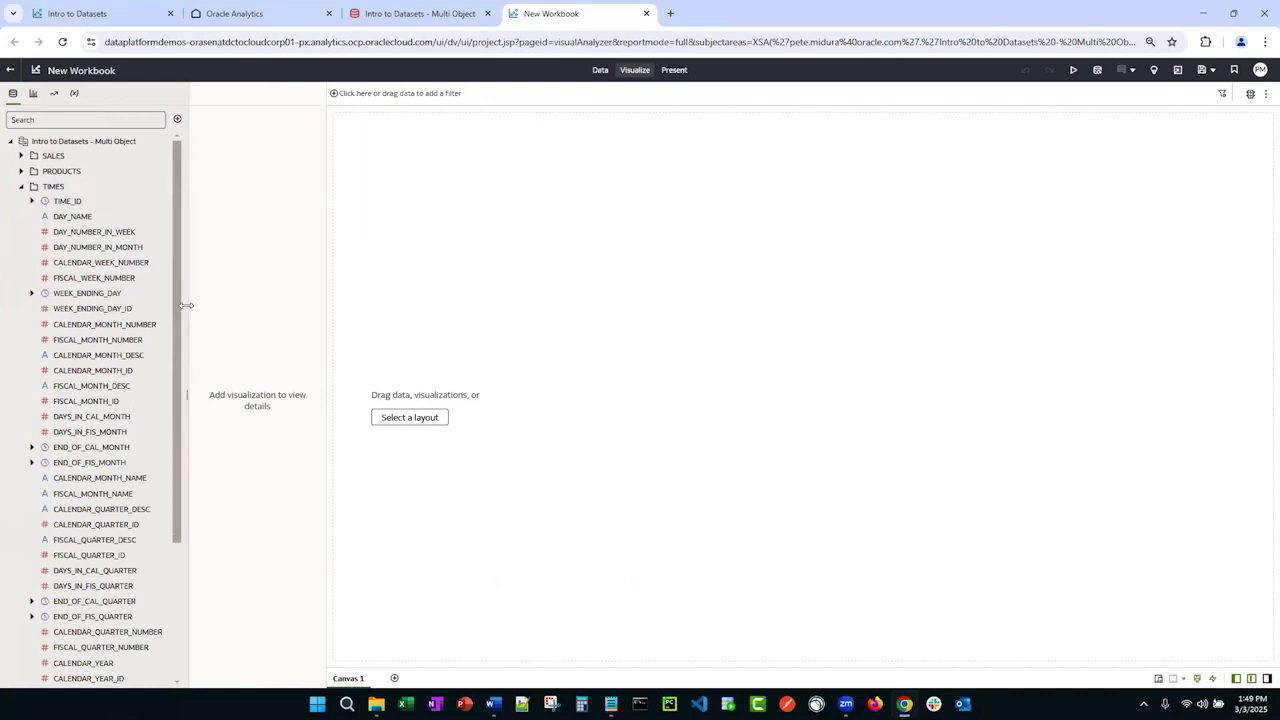
drag(186, 305, 222, 306)
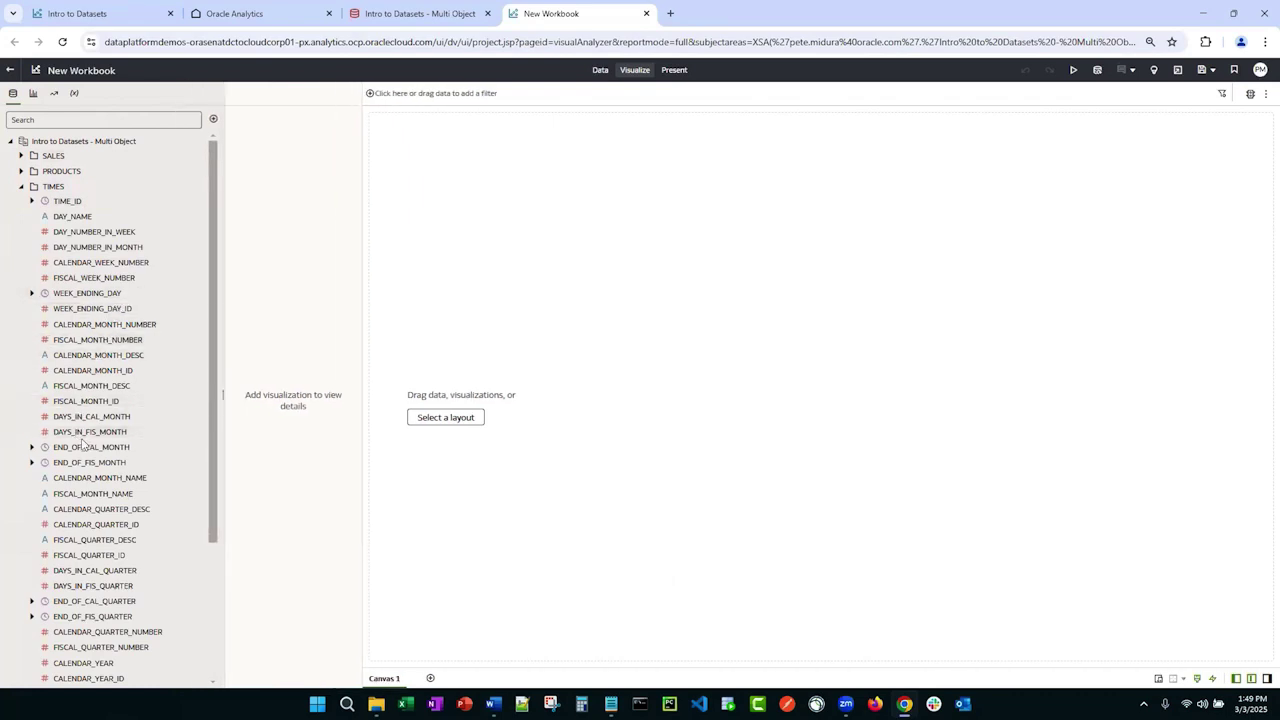
Step: Browse the SALES, PRODUCTS and TIMES column lists, then close the workbook
click(22, 157)
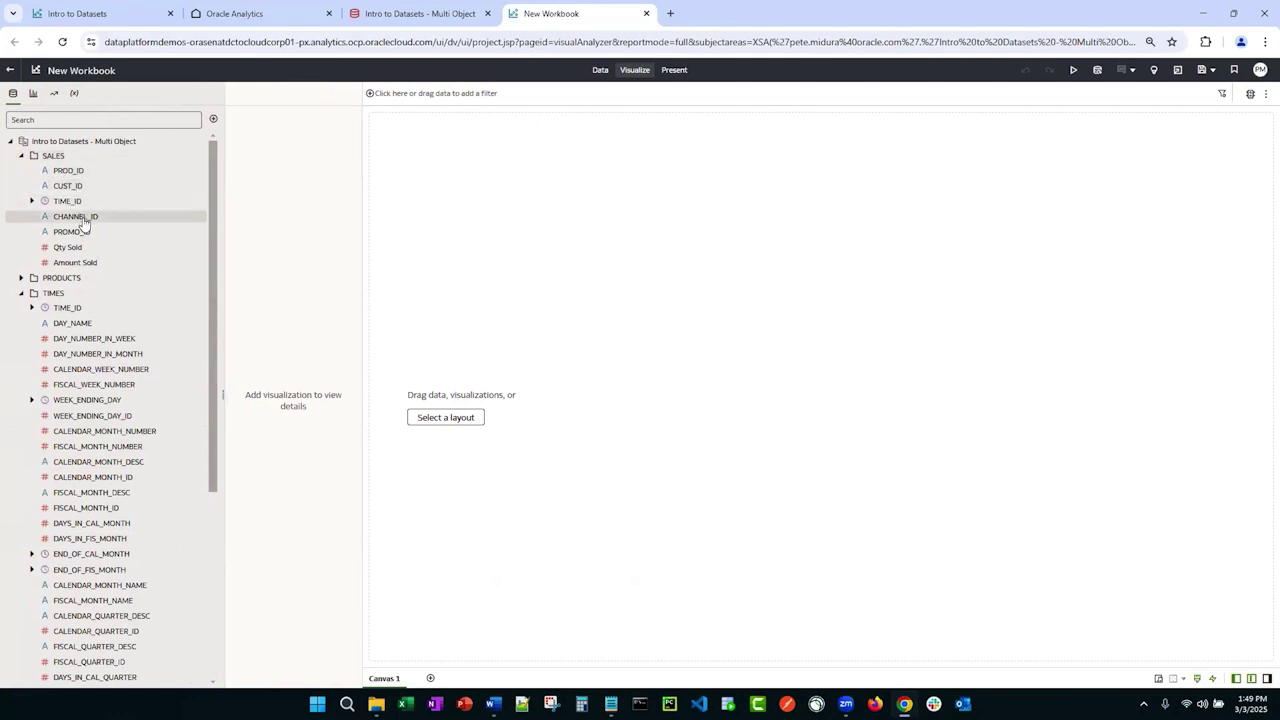
mouse_move(81, 242)
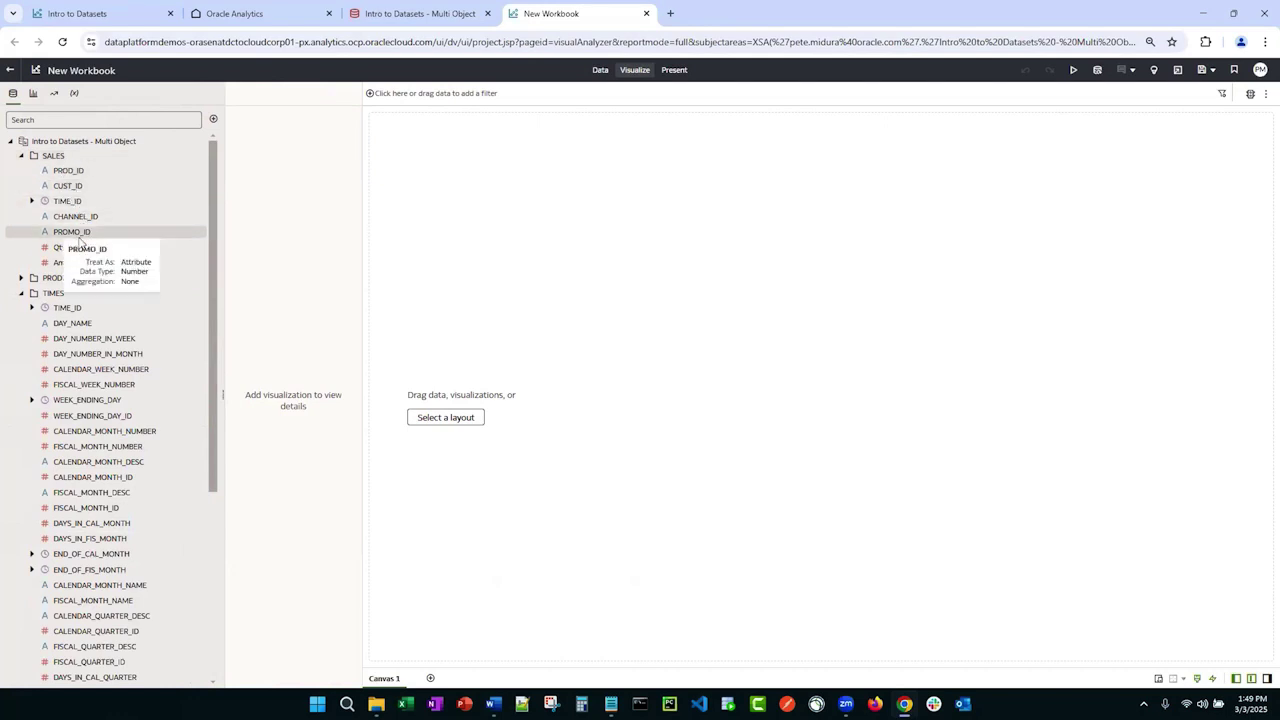
click(20, 296)
click(20, 278)
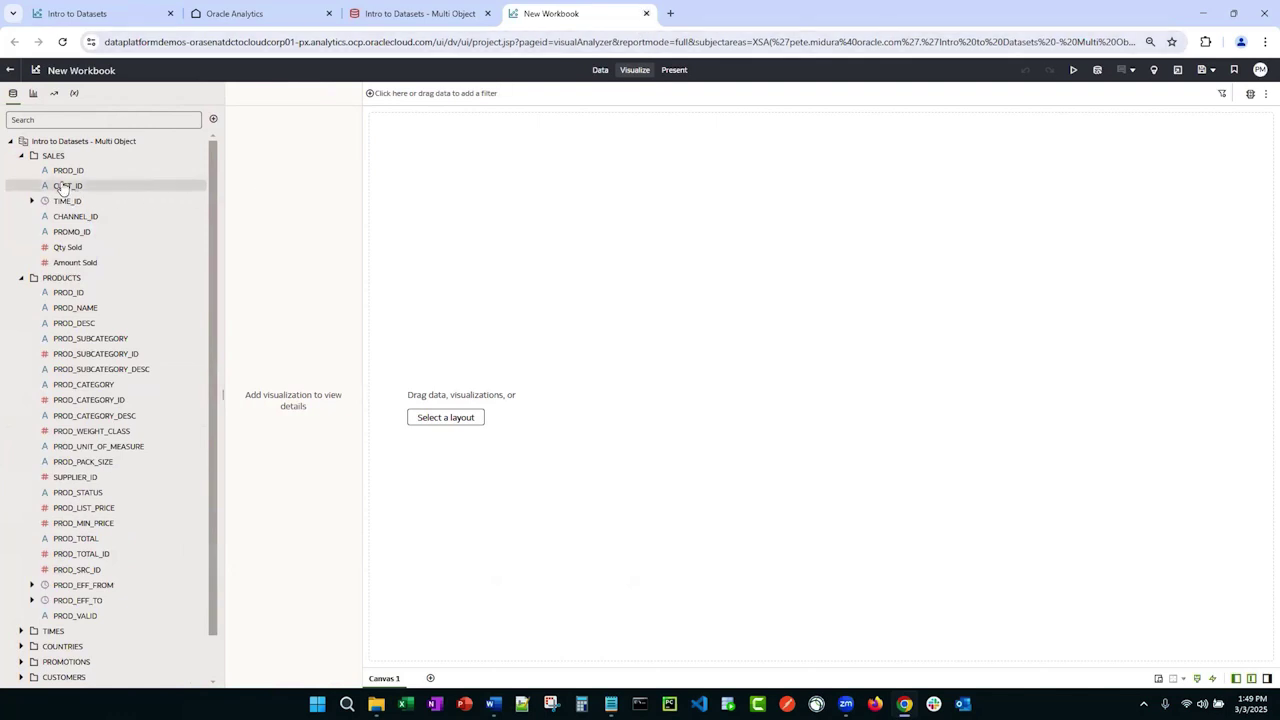
click(21, 155)
click(21, 173)
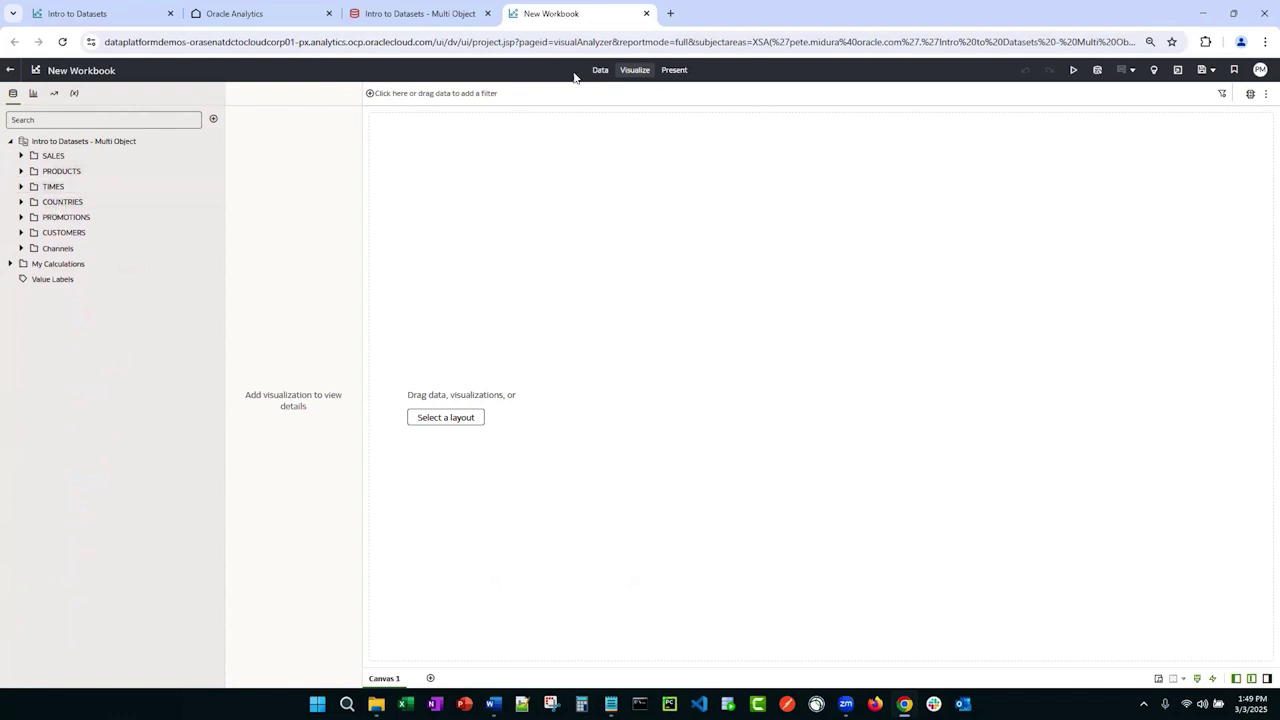
click(646, 13)
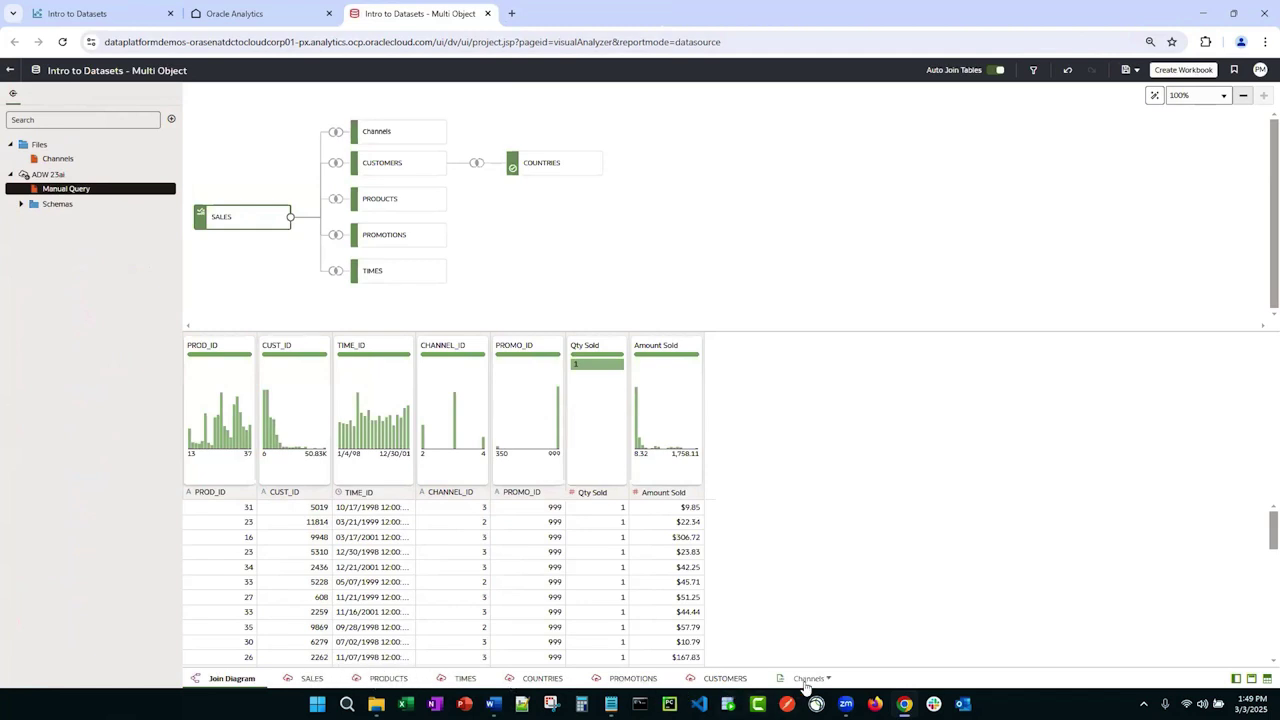
Step: Move the Channels tab to the front of the table order and start renaming COUNTRIES
drag(806, 679, 776, 683)
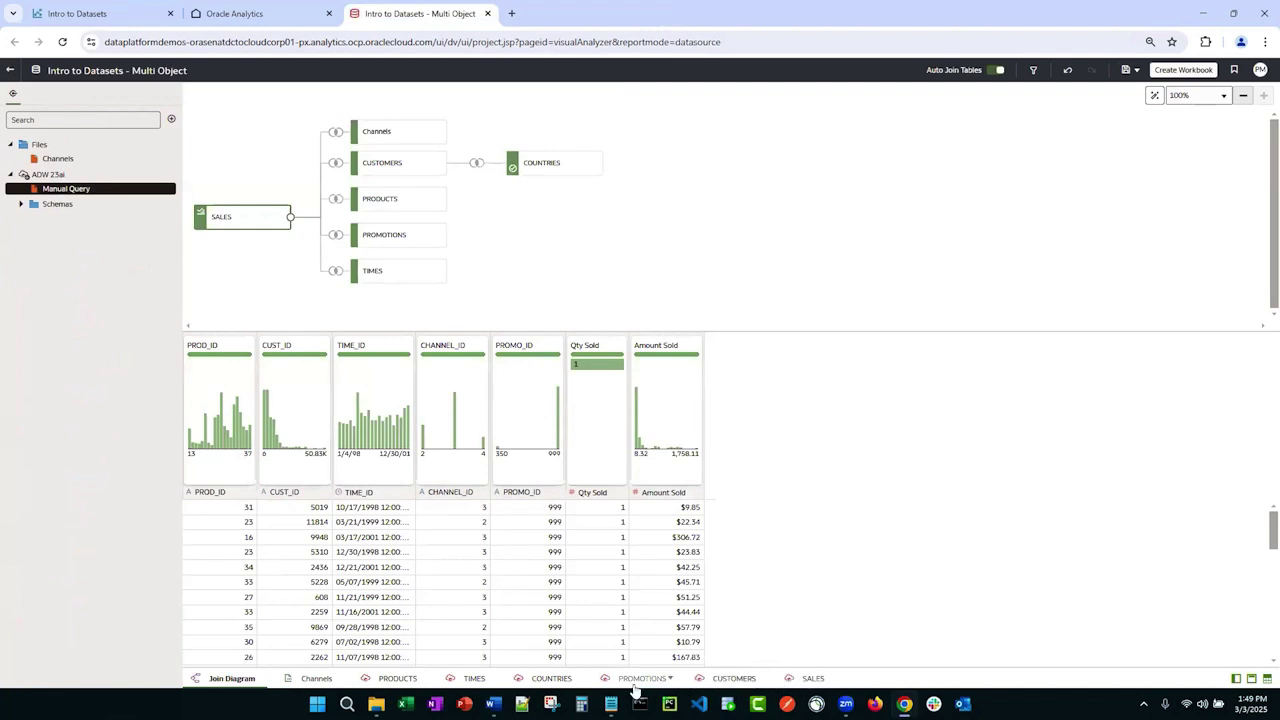
double_click(540, 681)
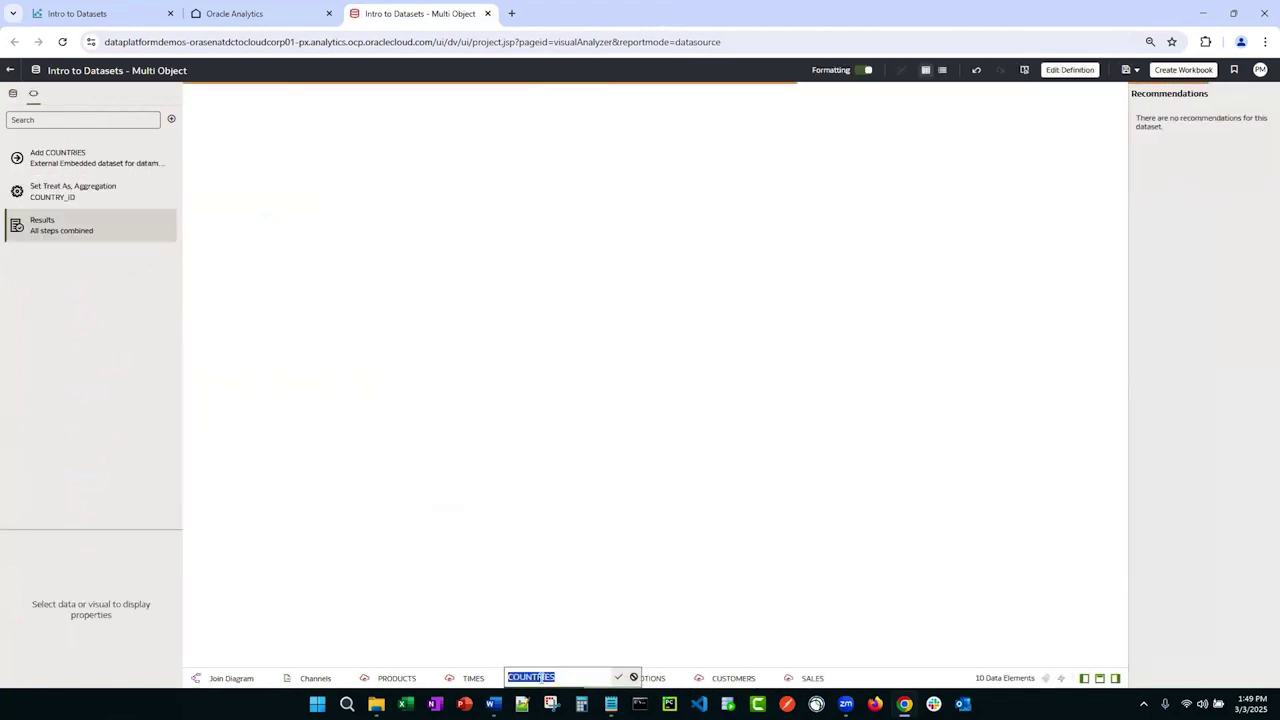
Step: Rename the COUNTRIES table to Countries and the SALES table to Measures
text(Countrie)
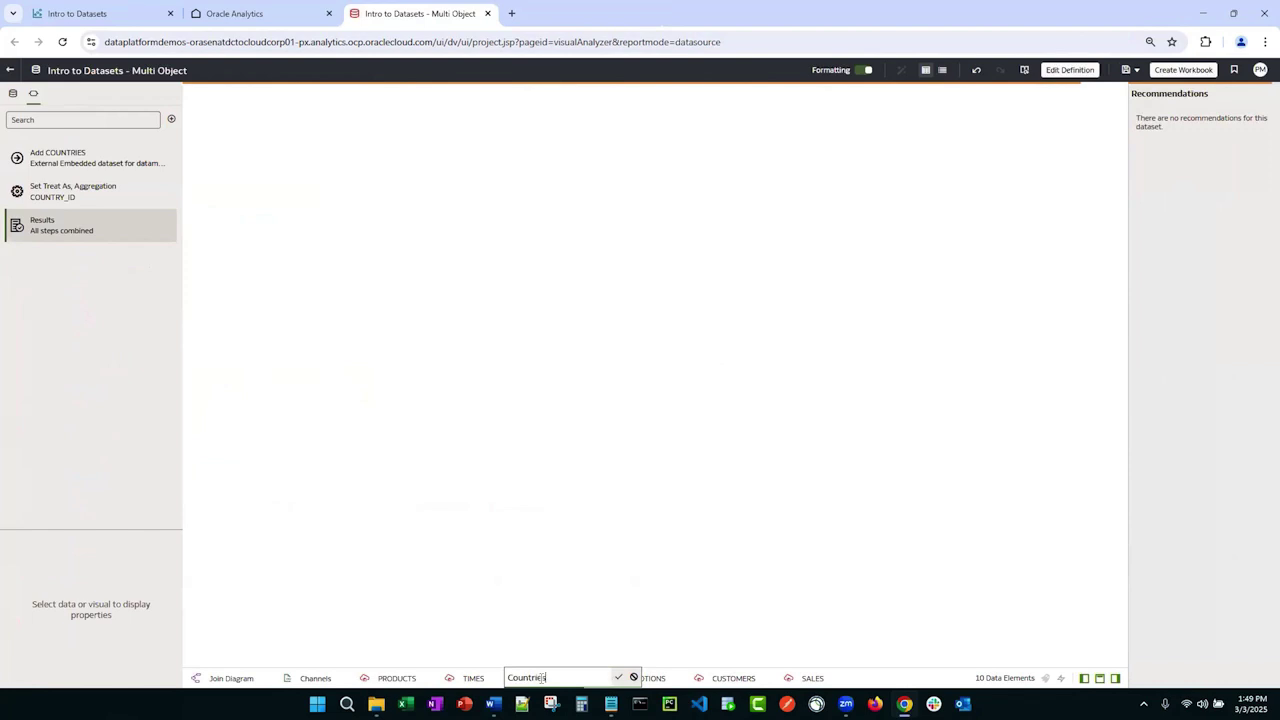
text(s)
key(Return)
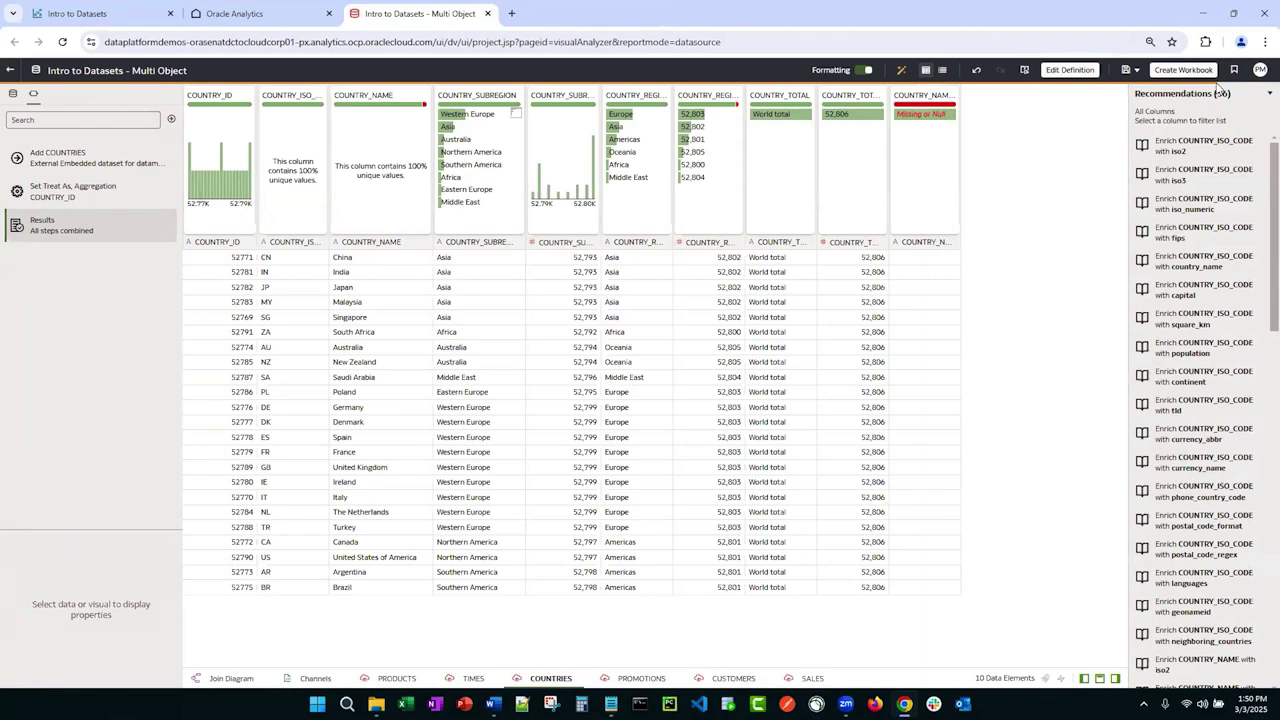
double_click(801, 681)
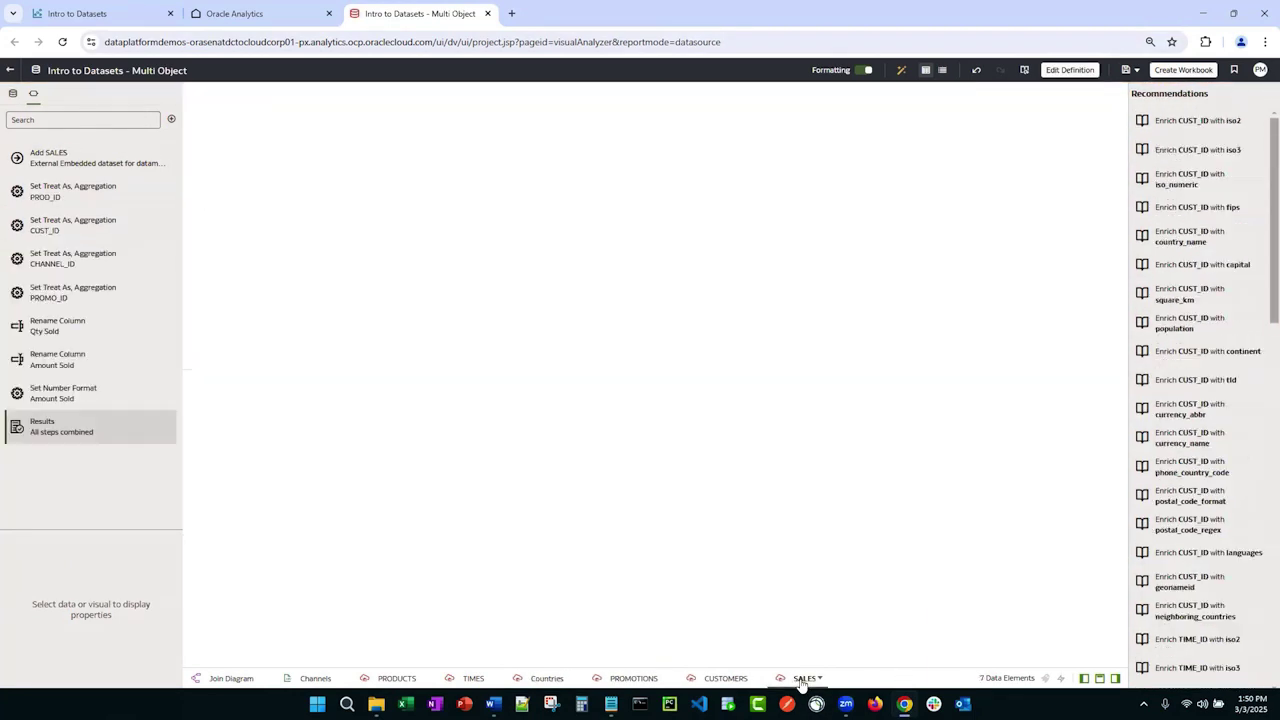
text(Measures)
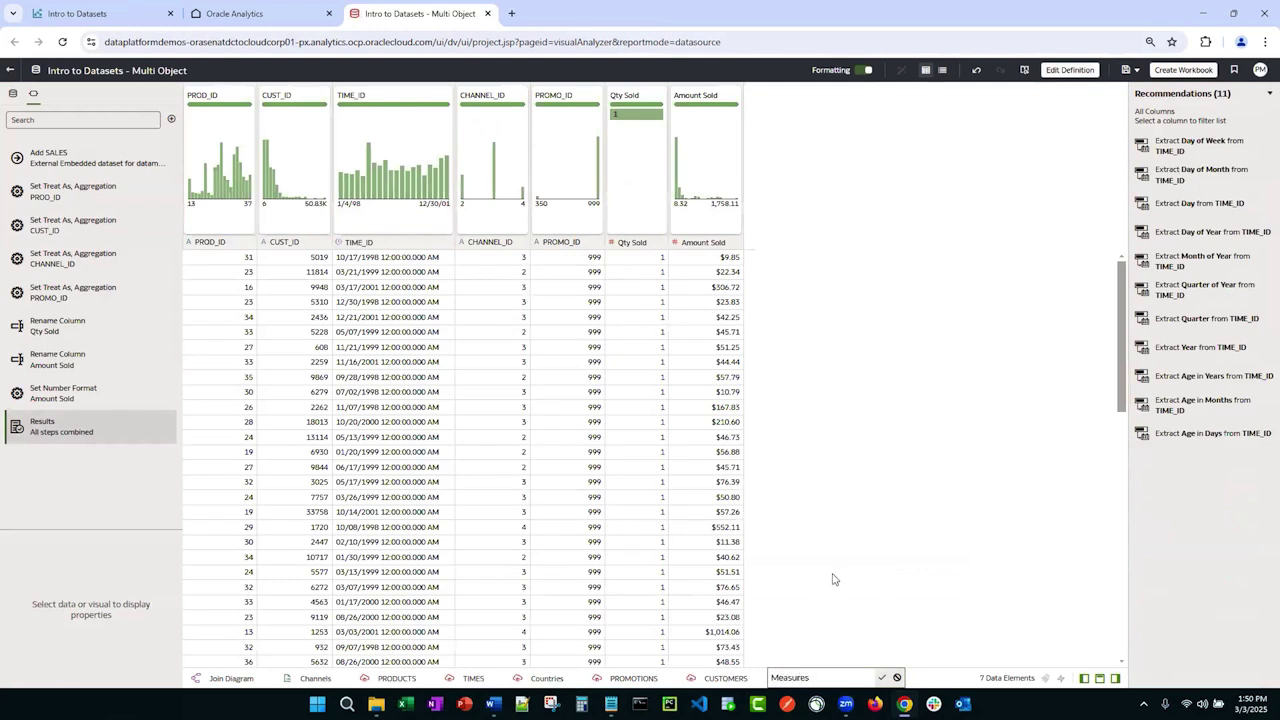
key(Escape)
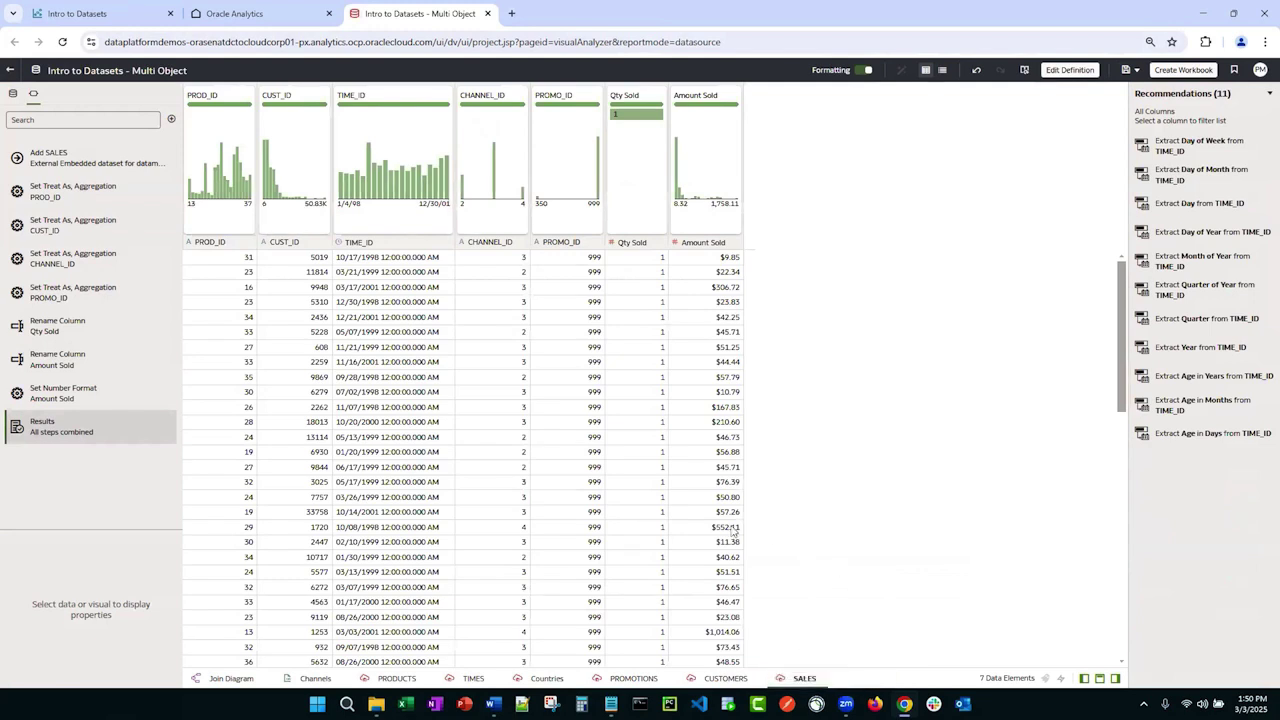
Step: Hide the five ID columns, PROD_ID through PROMO_ID, in the Measures table
click(941, 71)
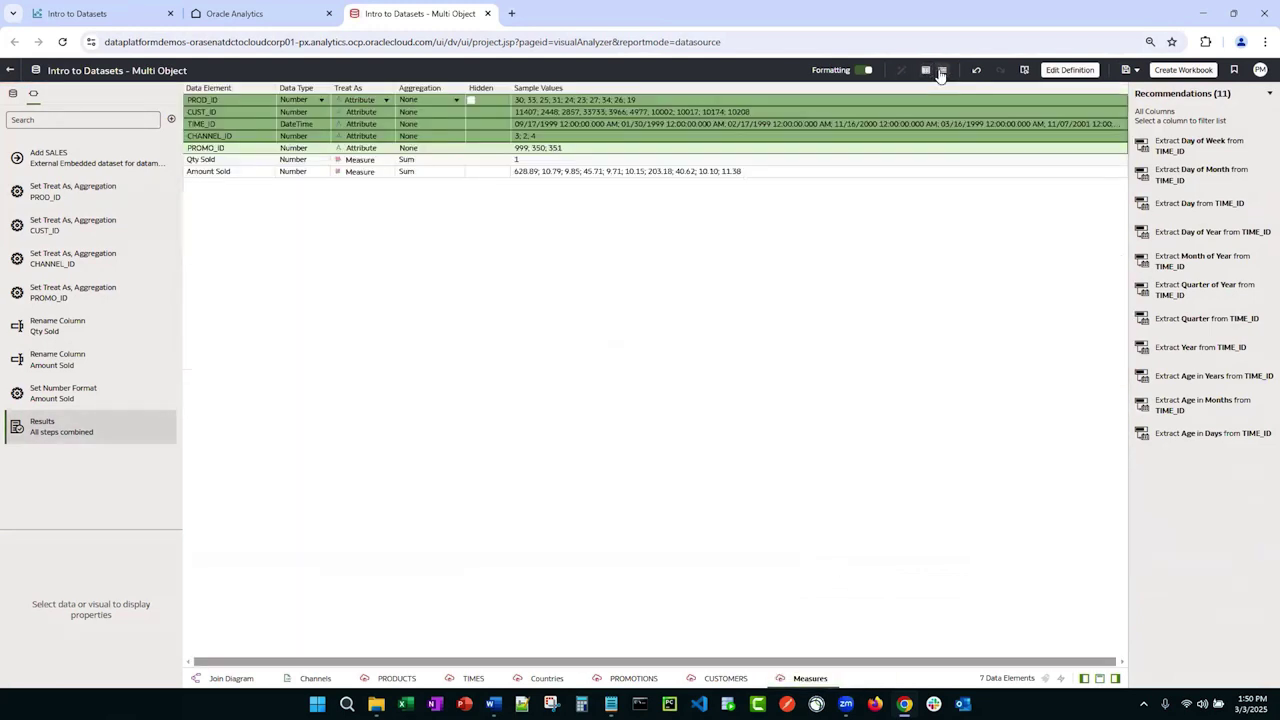
click(468, 106)
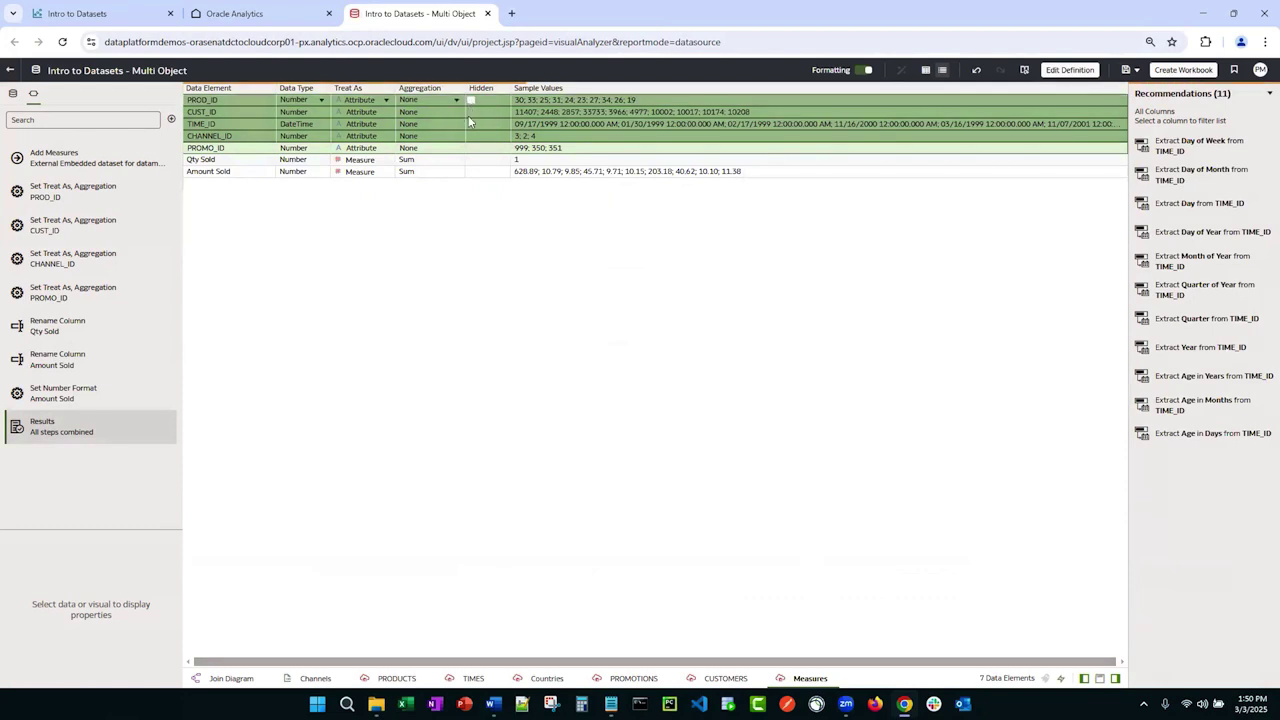
click(470, 100)
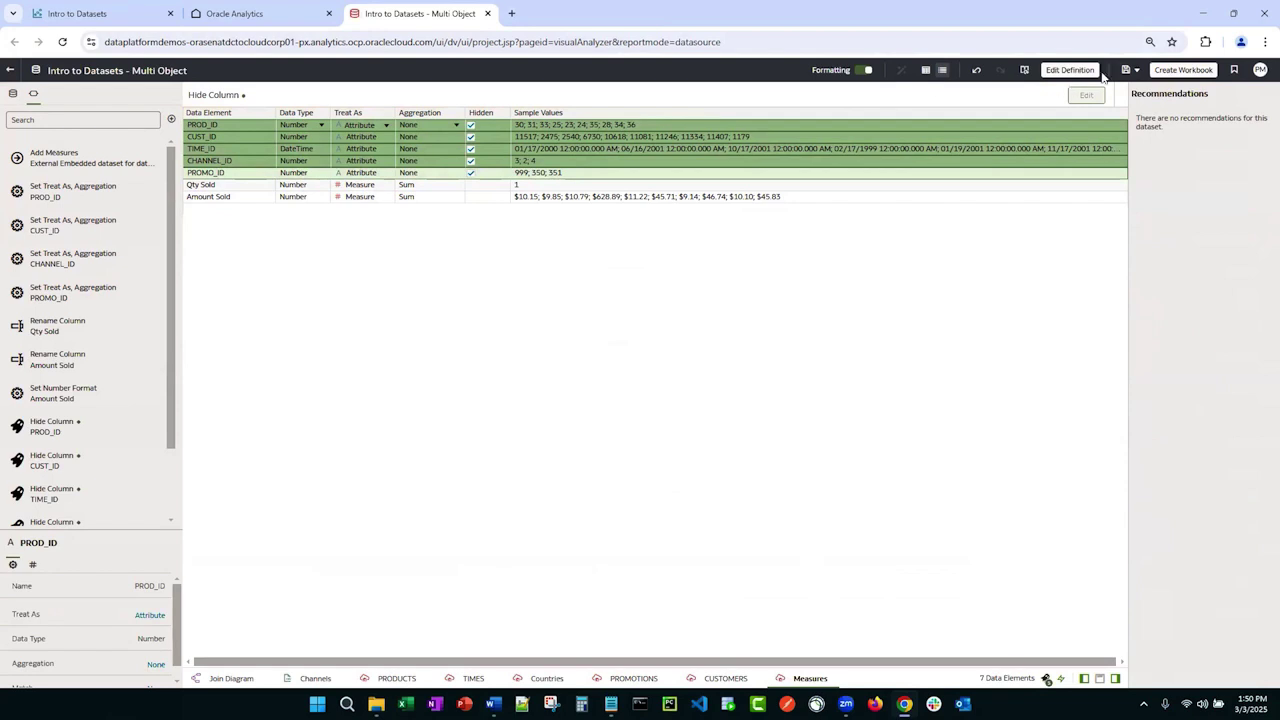
click(232, 679)
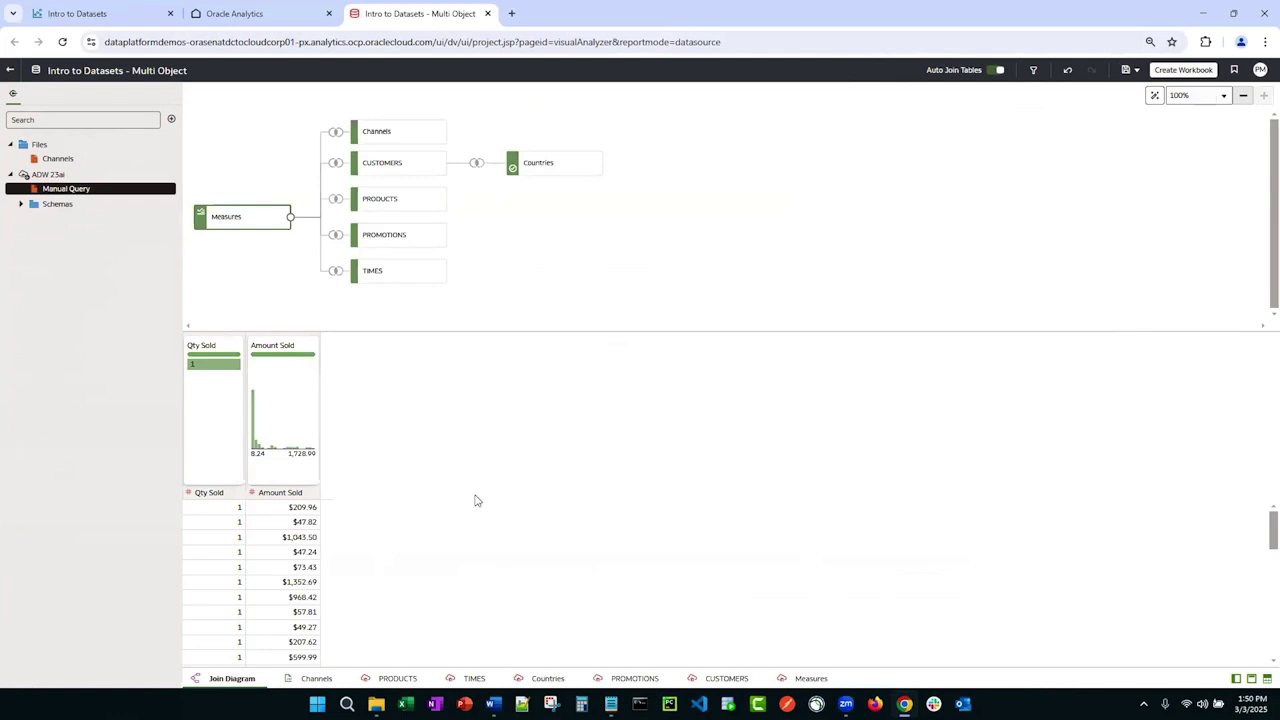
Step: Turn off Always Include in Query for Countries and create a new workbook from the dataset
right_click(556, 166)
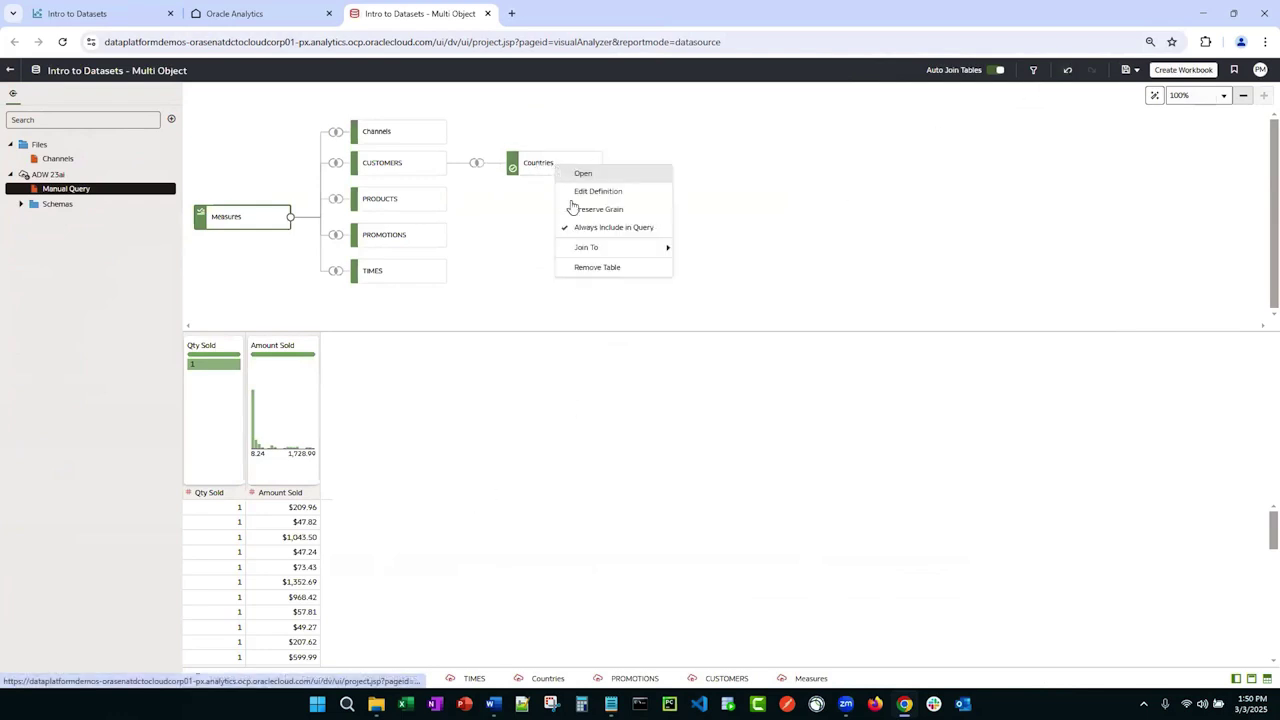
click(587, 229)
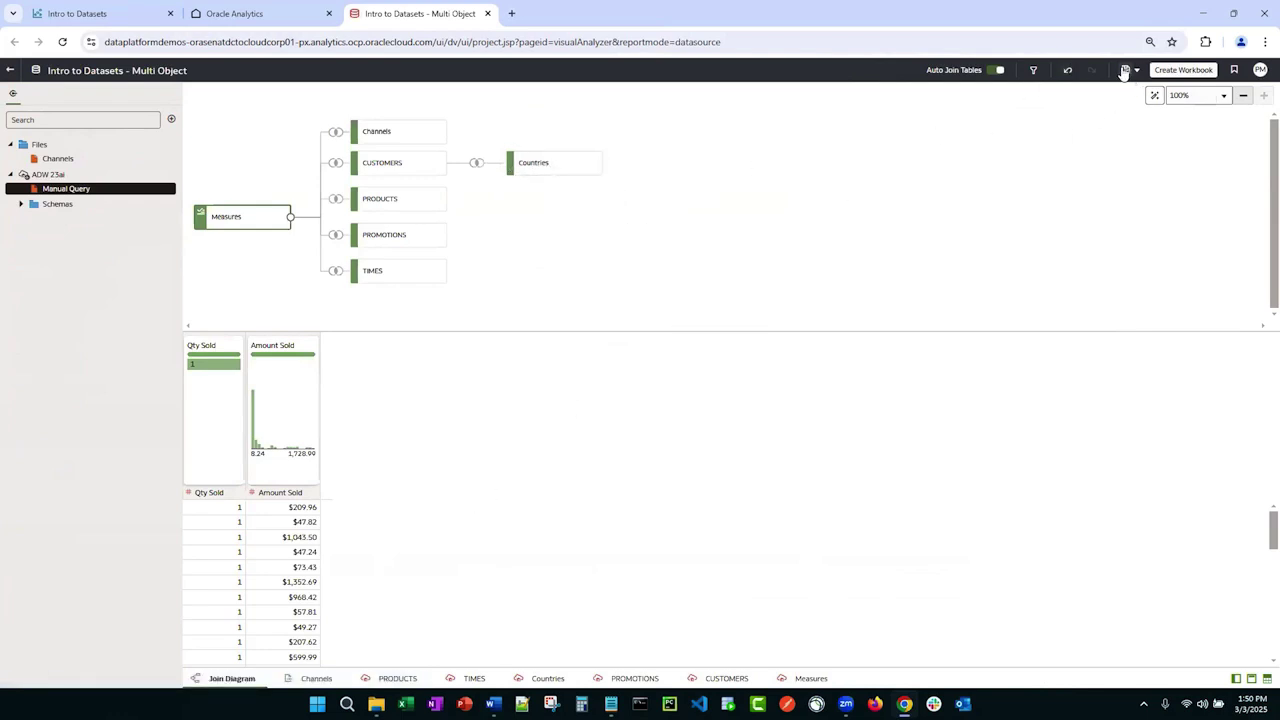
click(1182, 70)
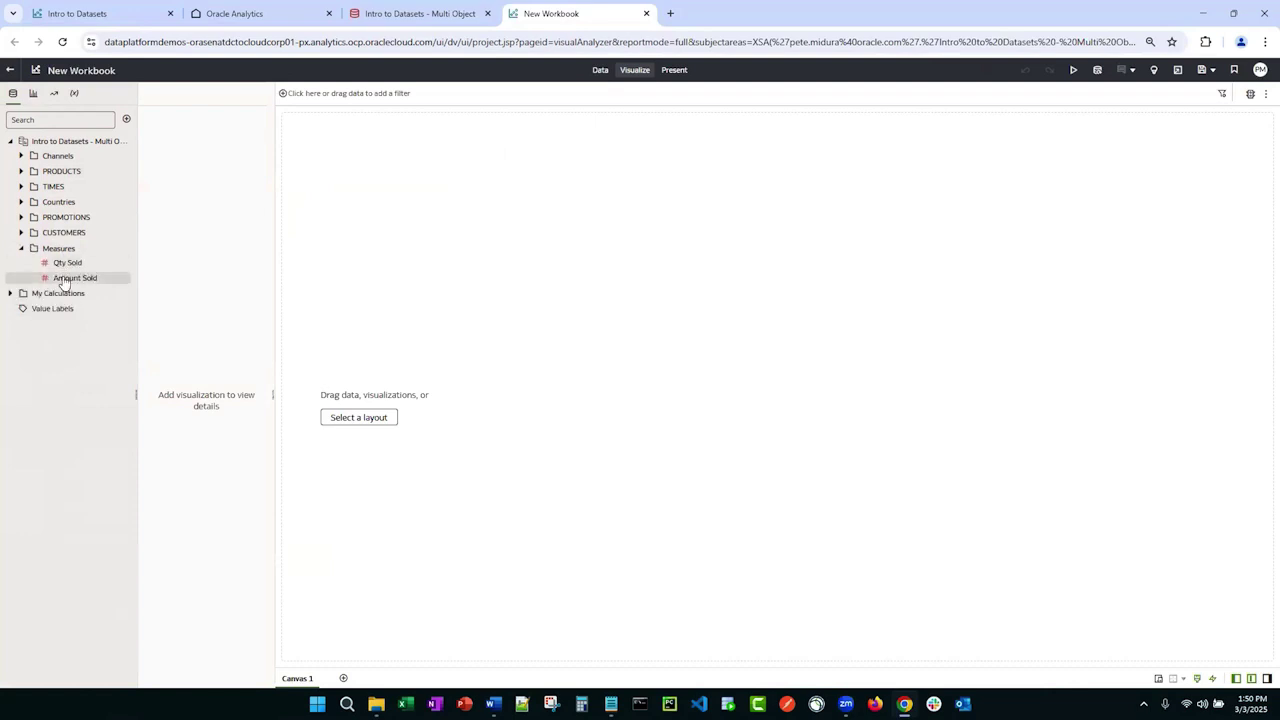
Step: Add total Amount Sold to the canvas as a tile, then close the workbook
drag(62, 281, 400, 283)
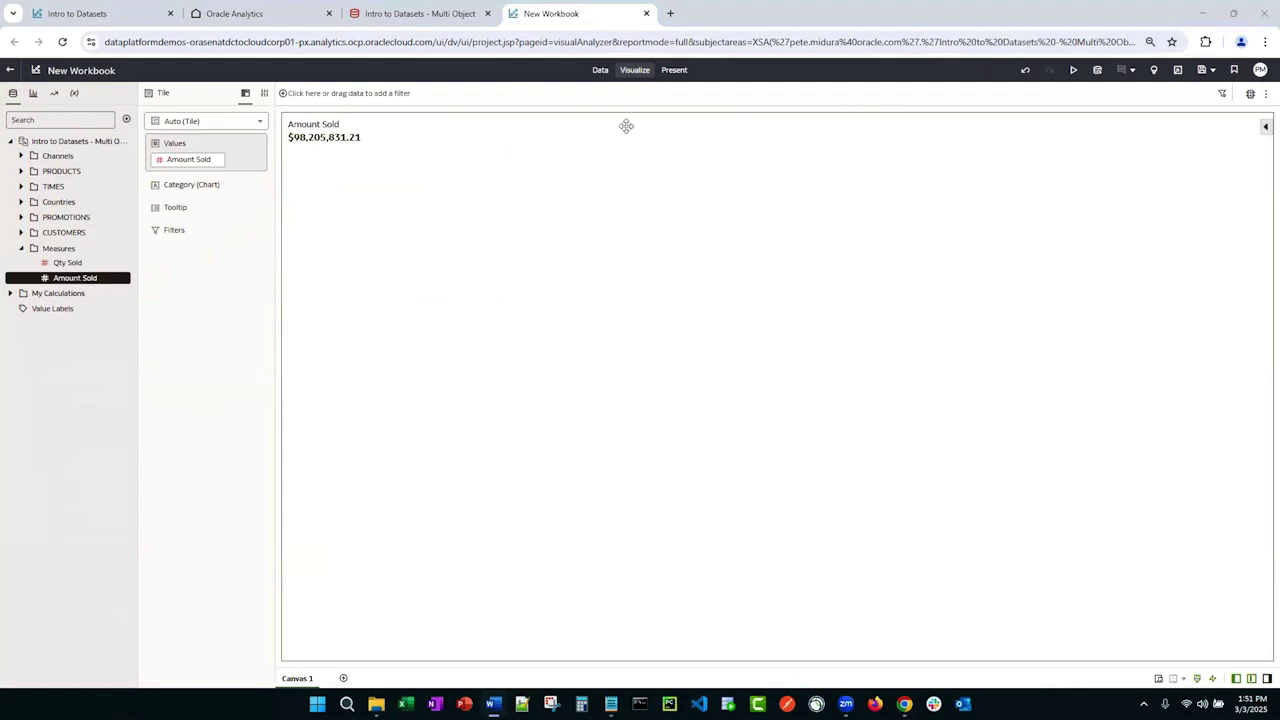
click(647, 14)
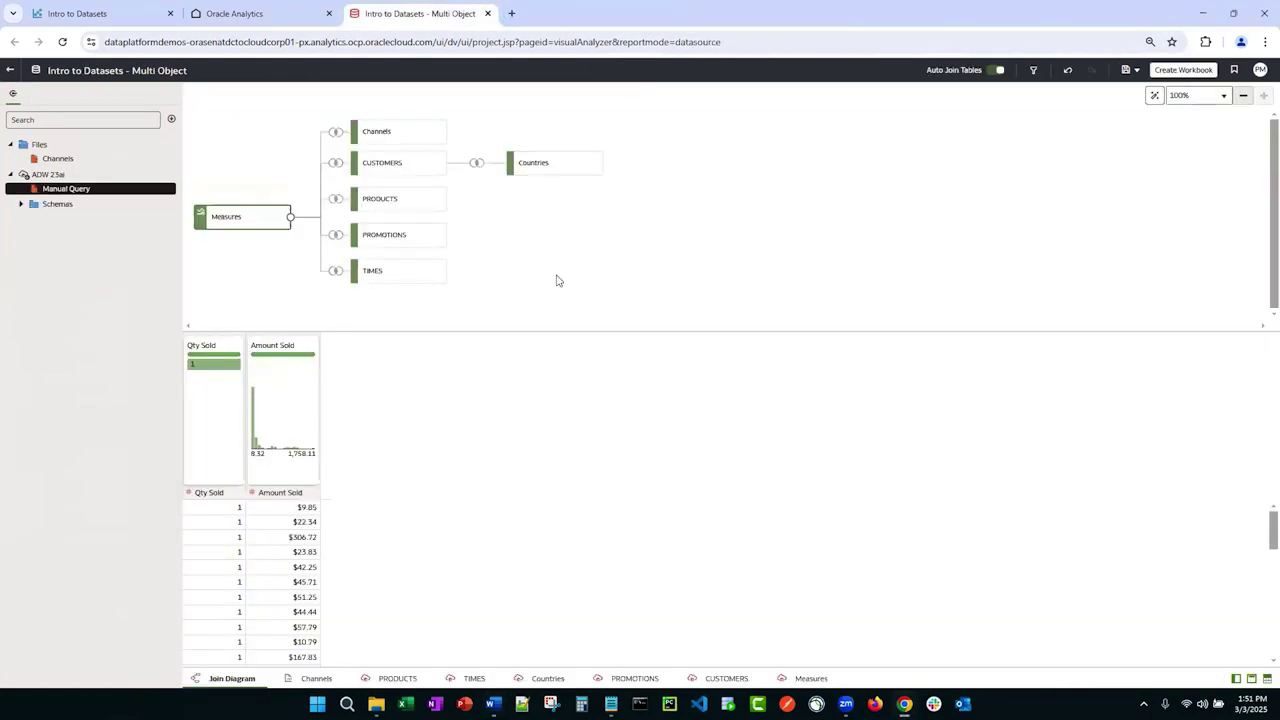
Step: Close the old Intro to Datasets tab and open Intro to Datasets (Clean) from Datasets in a new tab
click(238, 13)
click(171, 14)
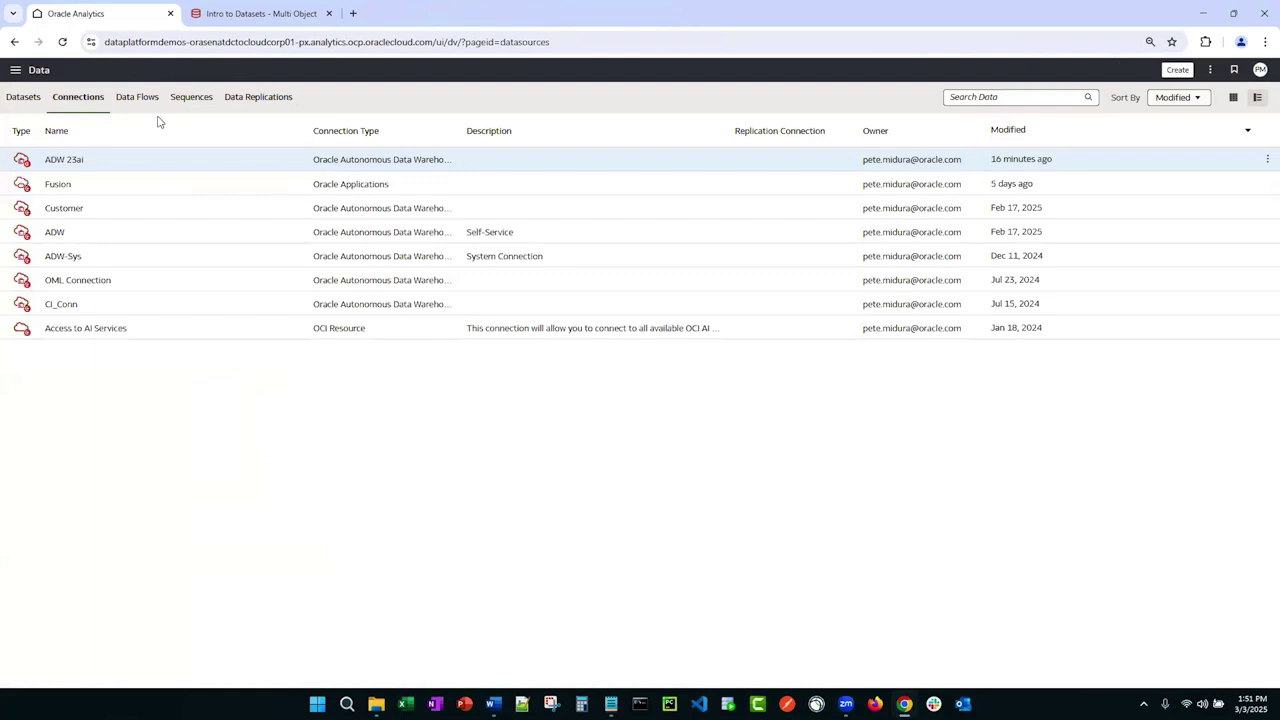
click(23, 97)
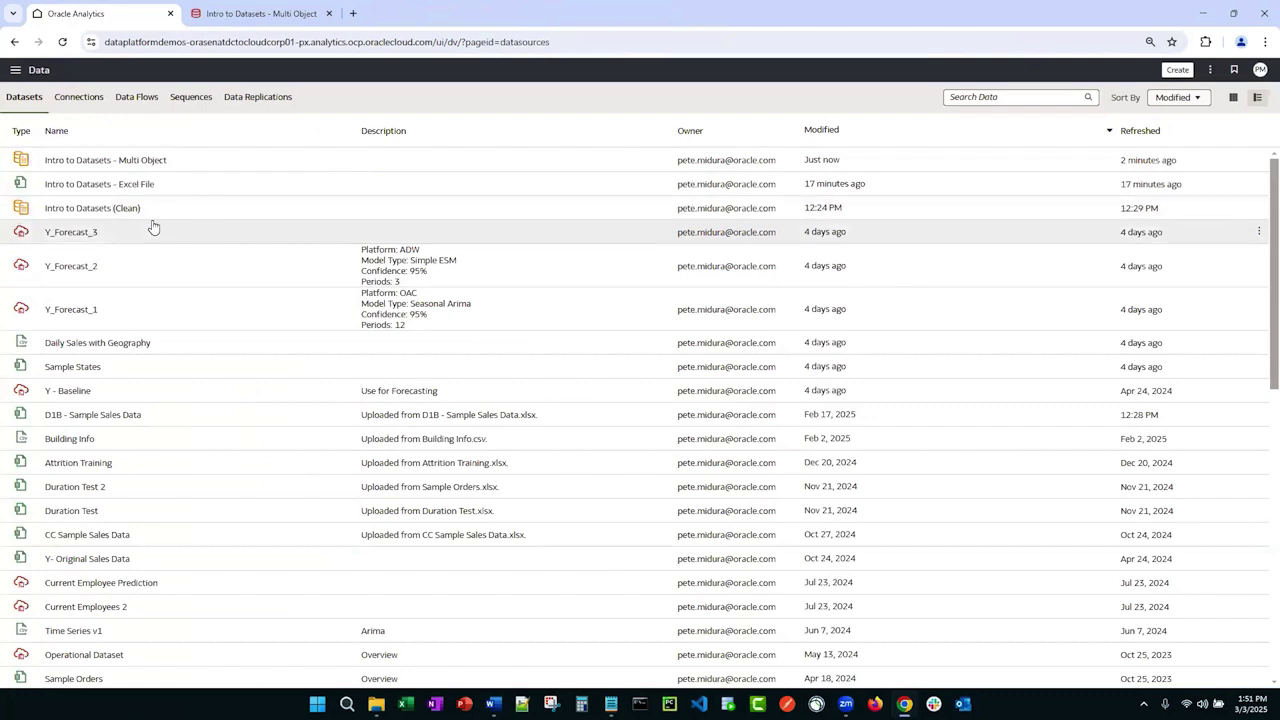
right_click(145, 212)
click(165, 237)
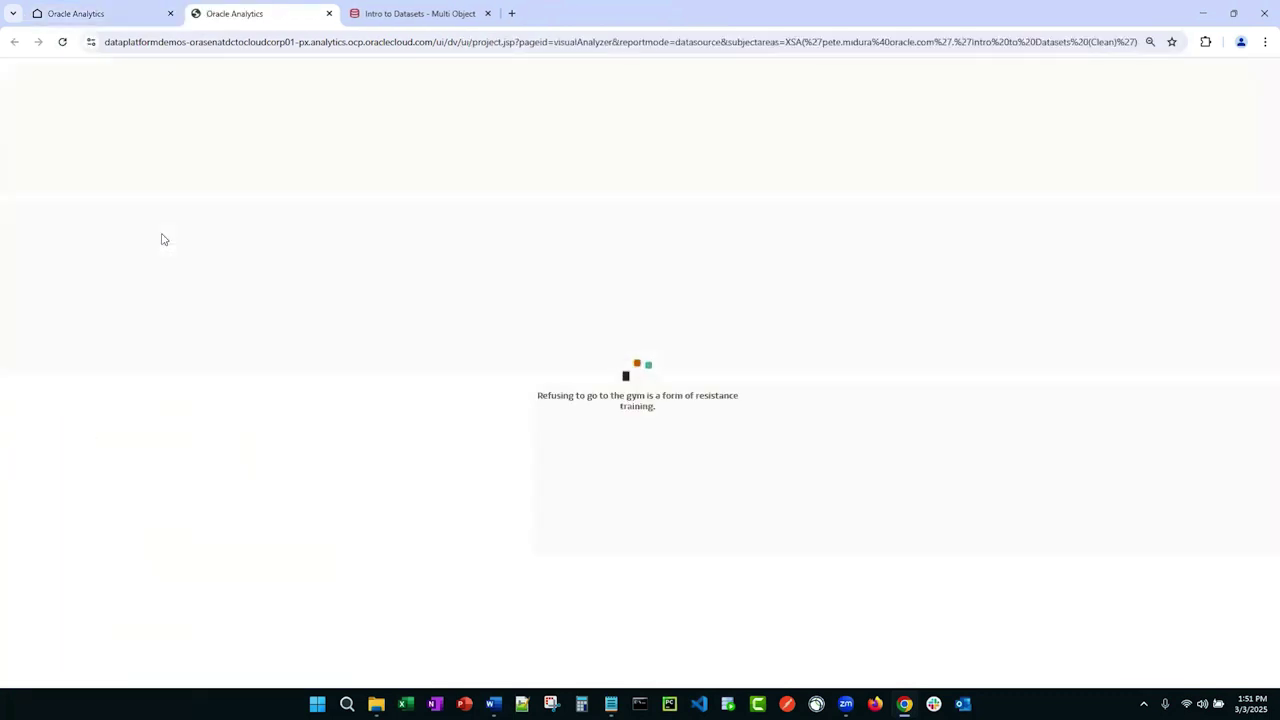
Step: Review the Intro to Datasets (Clean) join diagram, with Measures linked to five tables
key(XF86AudioRaiseVolume)
key(XF86AudioRaiseVolume)
key(XF86AudioRaiseVolume)
key(XF86AudioRaiseVolume)
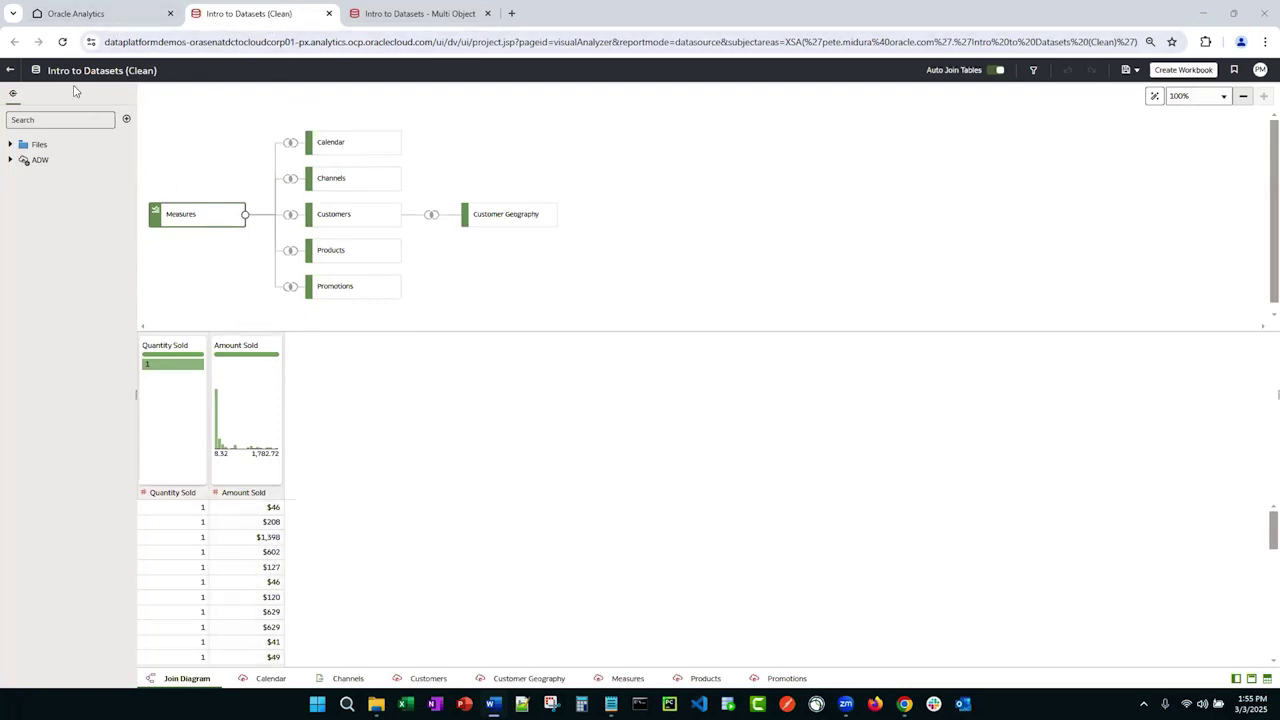
click(85, 17)
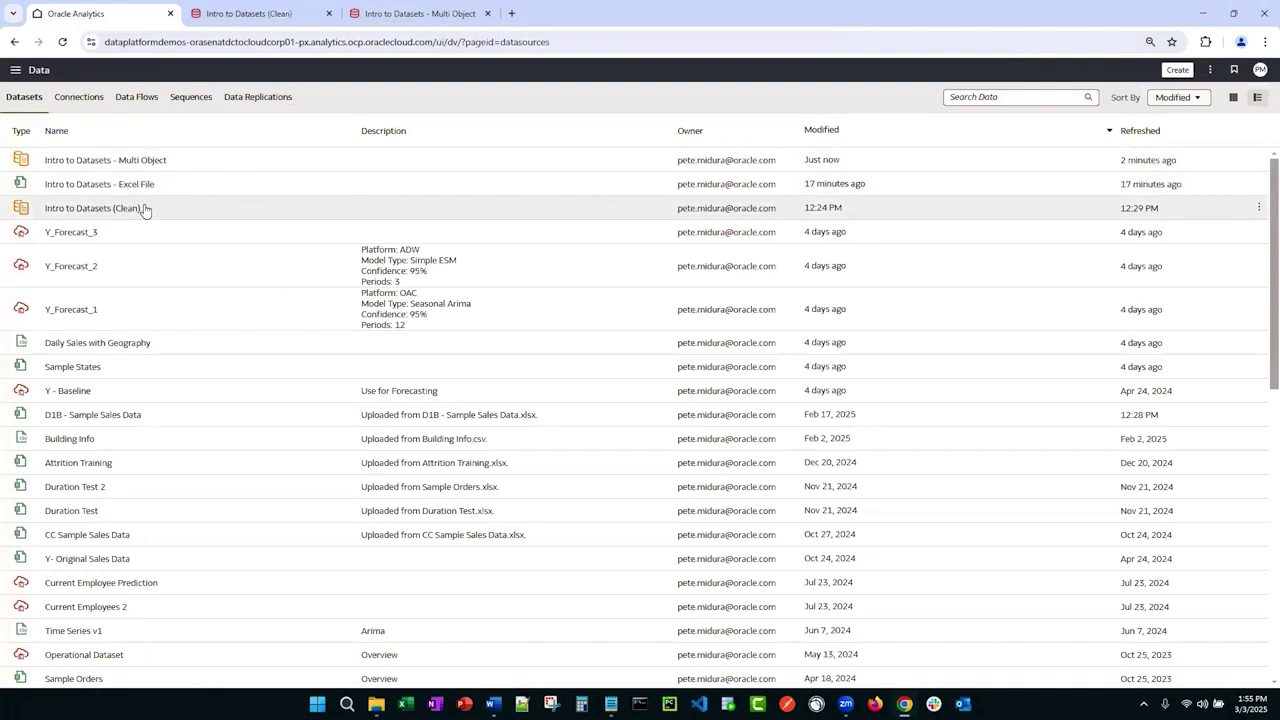
right_click(145, 210)
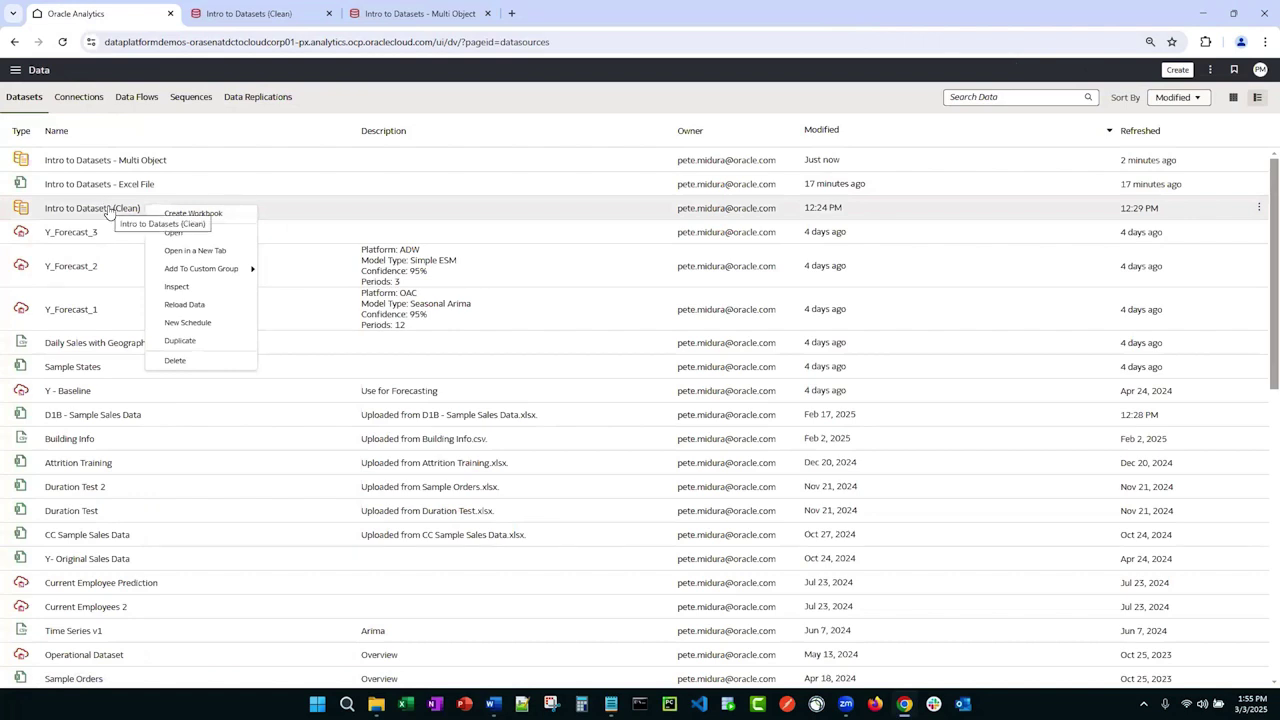
click(186, 291)
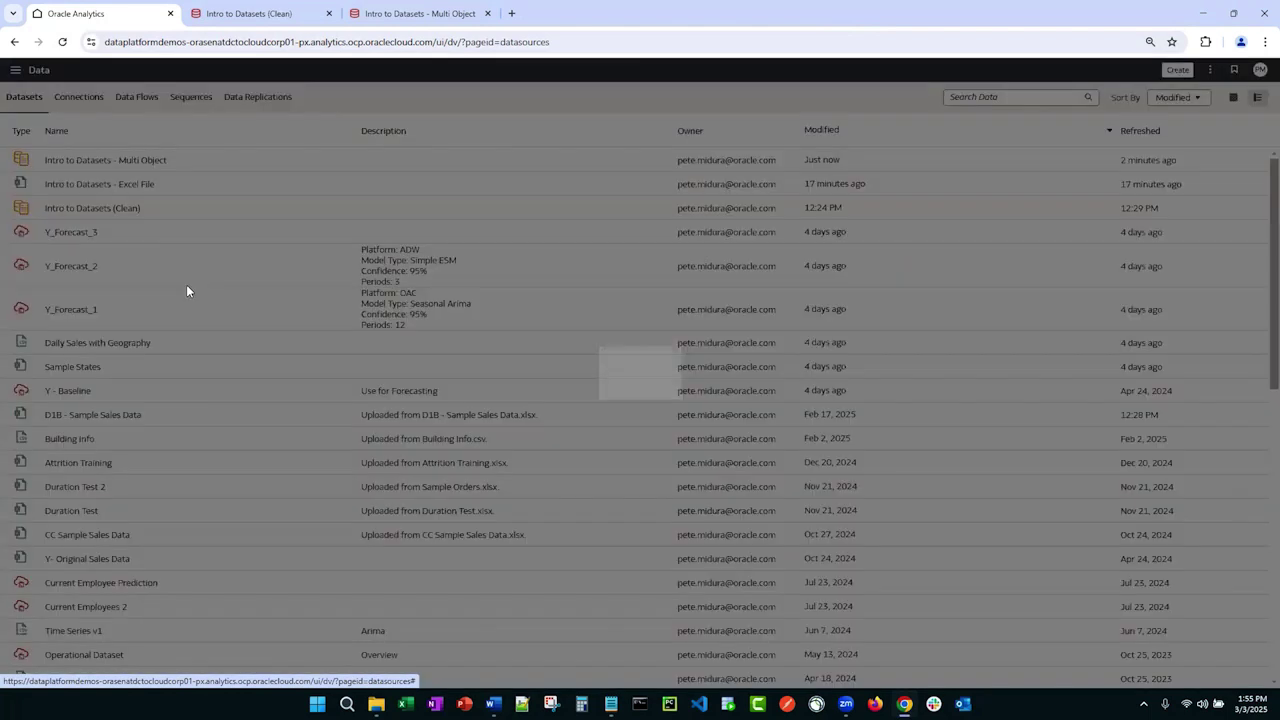
click(361, 315)
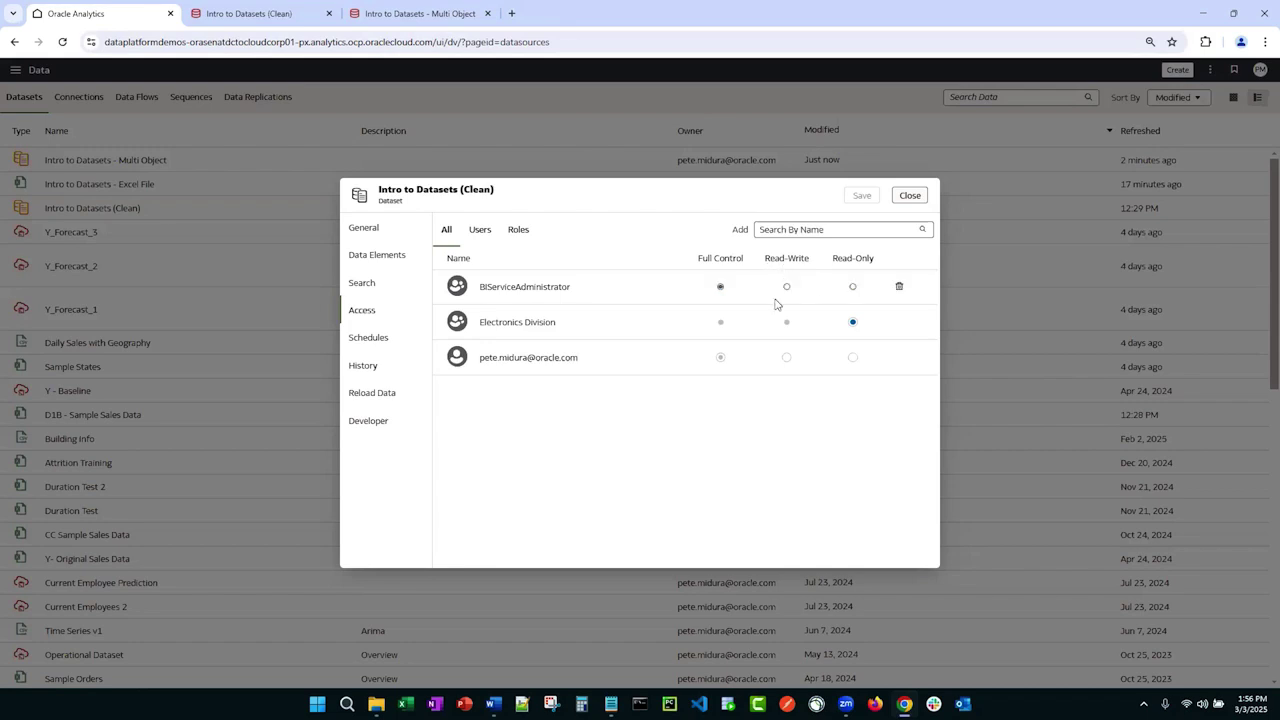
click(909, 195)
Step: Switch to the Intro to Datasets - Multi Object dataset and look at the Countries table's actions
click(451, 12)
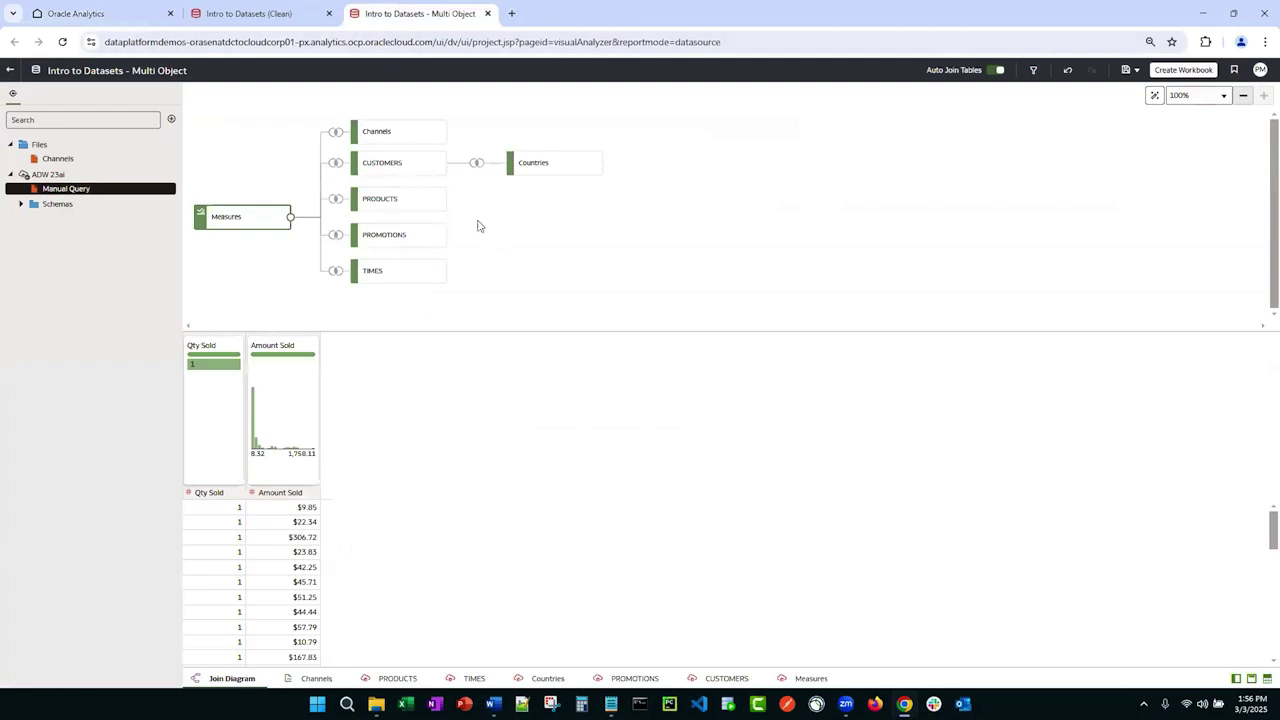
mouse_move(523, 171)
right_click(547, 175)
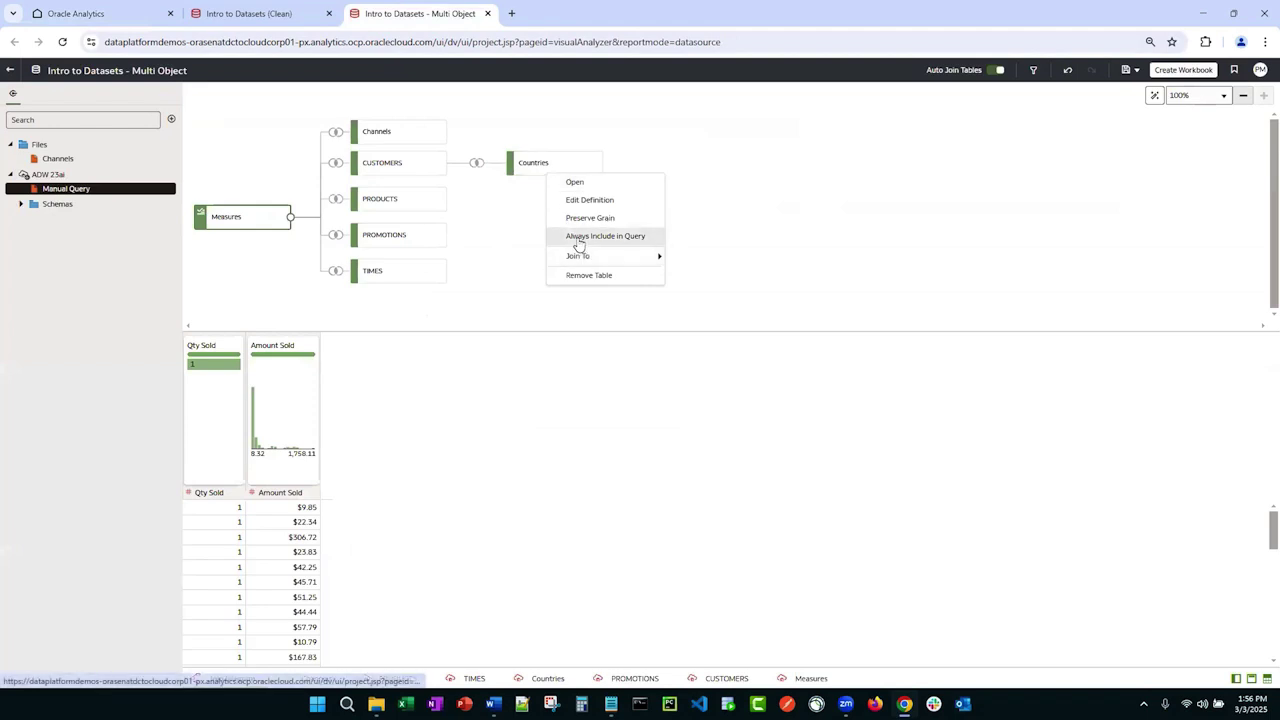
click(754, 246)
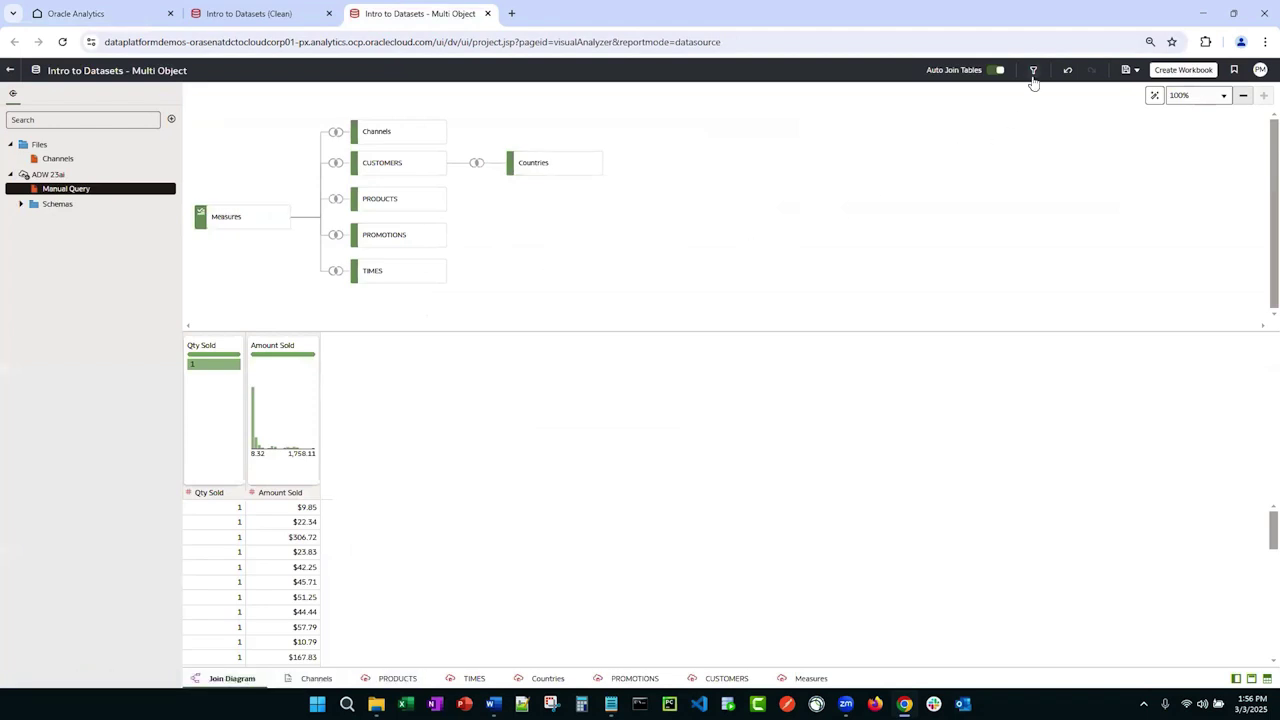
Step: Start a role-based data filter for the Electronics Division role
click(1033, 72)
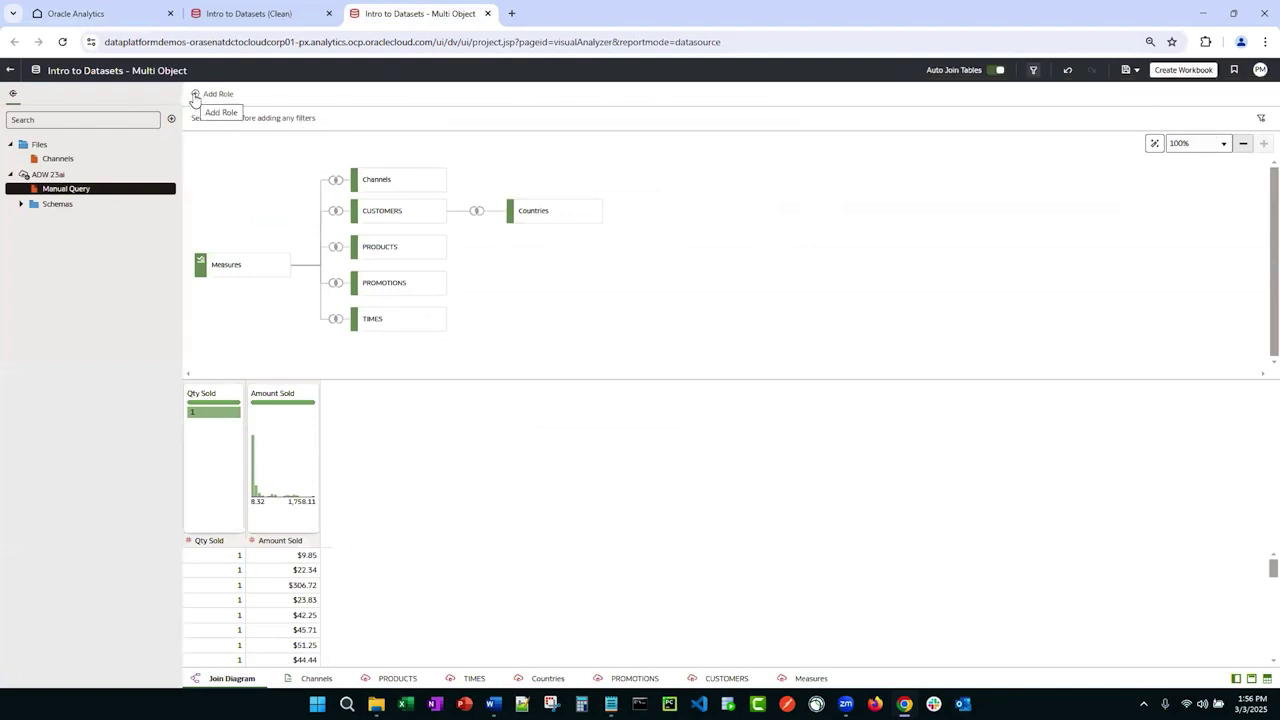
click(195, 96)
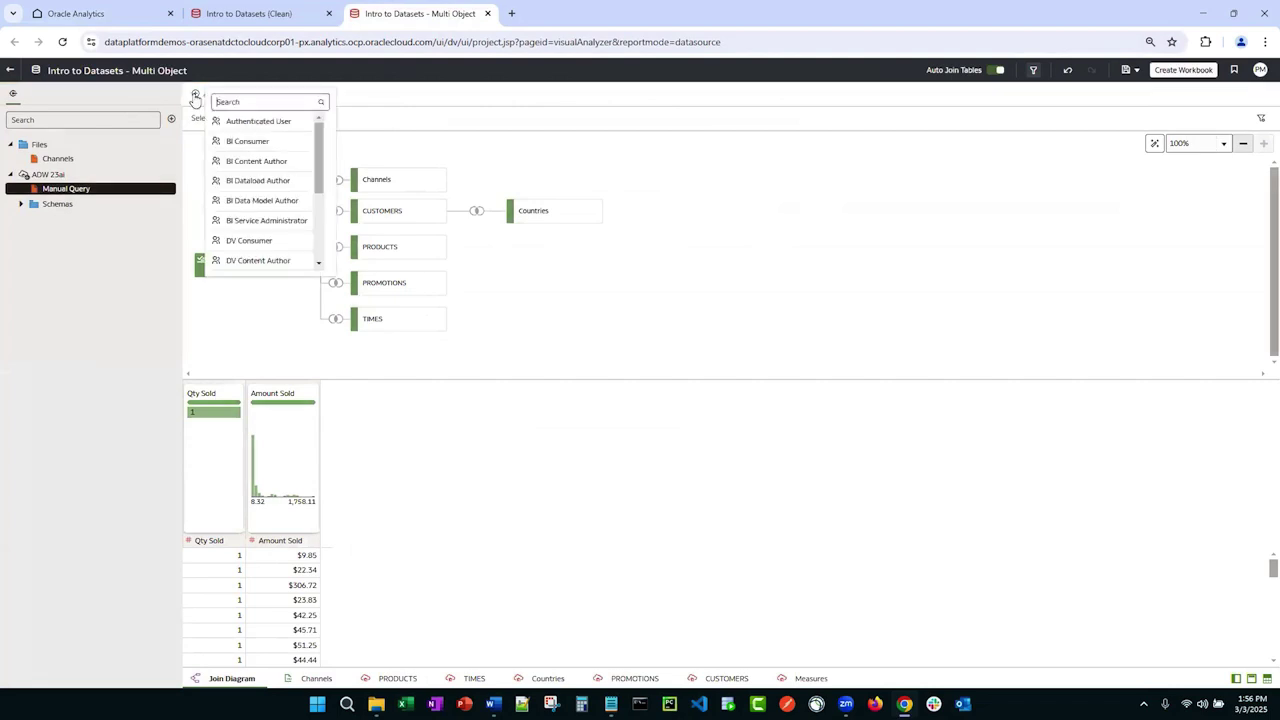
scroll(275, 178, down, 3)
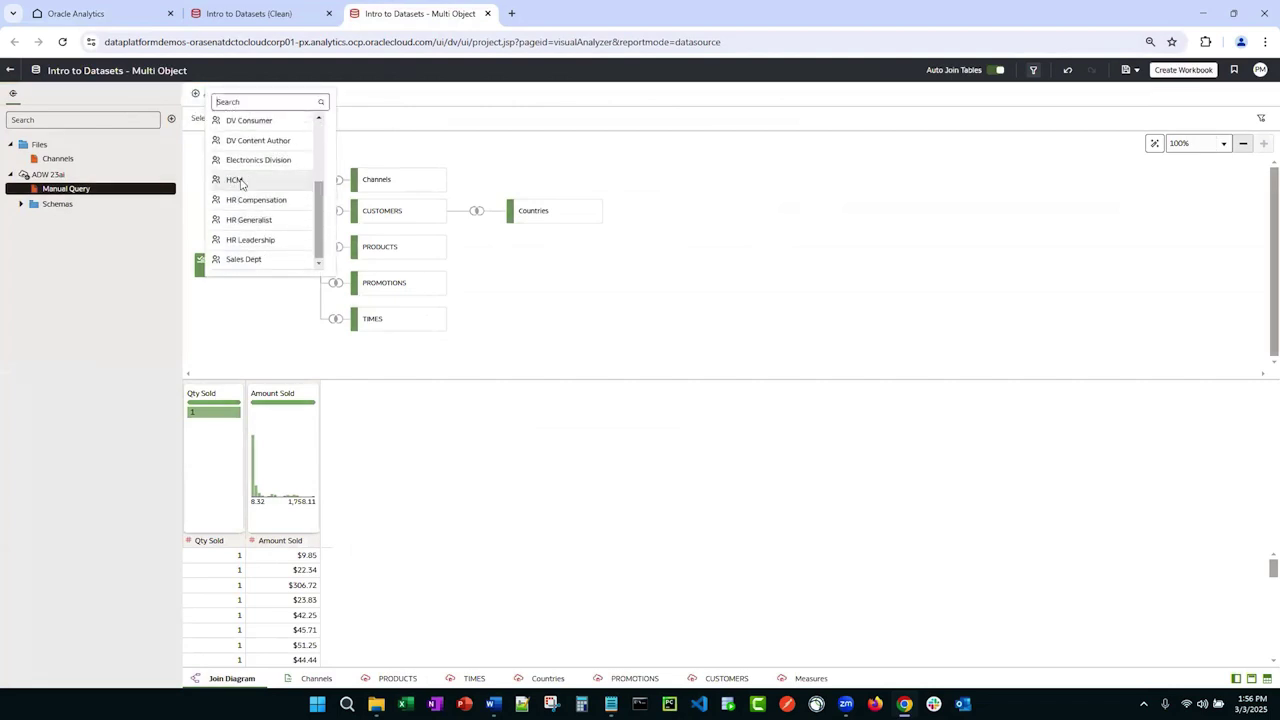
click(241, 161)
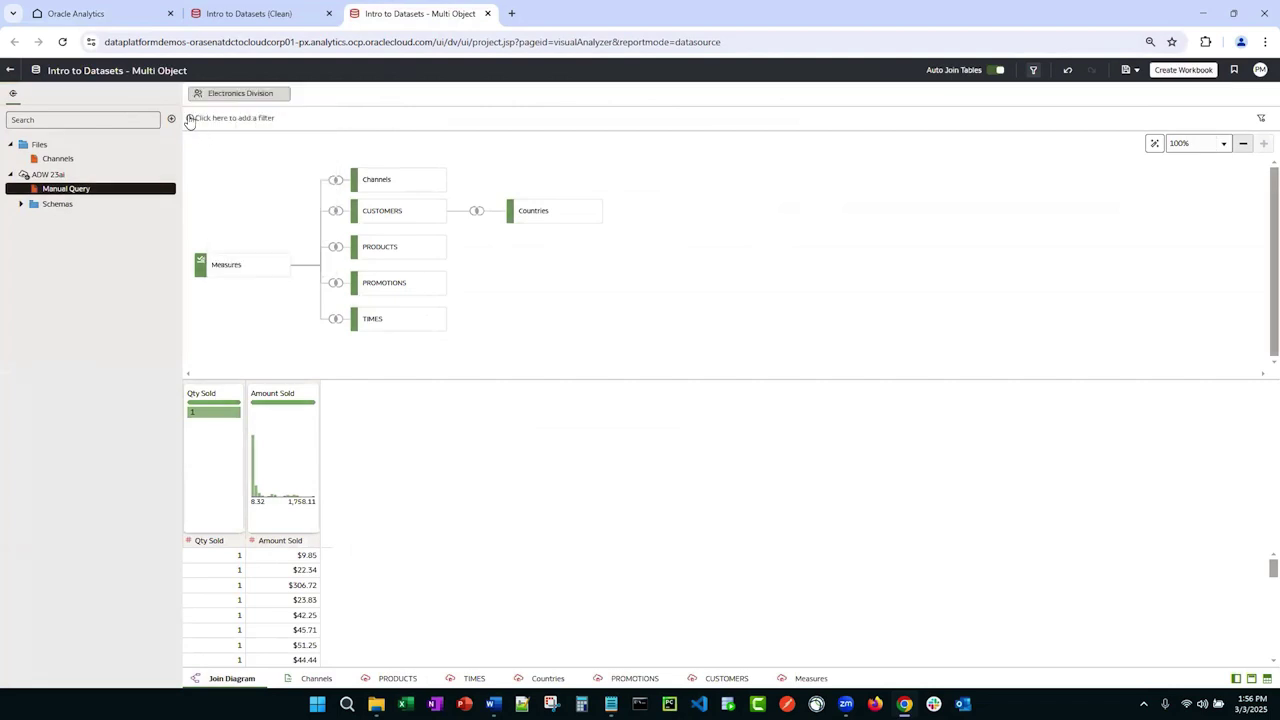
mouse_move(217, 95)
Step: Enter the filter expression PROD_CATEGORY = 'electronics', validate it, and reopen it for review
click(191, 121)
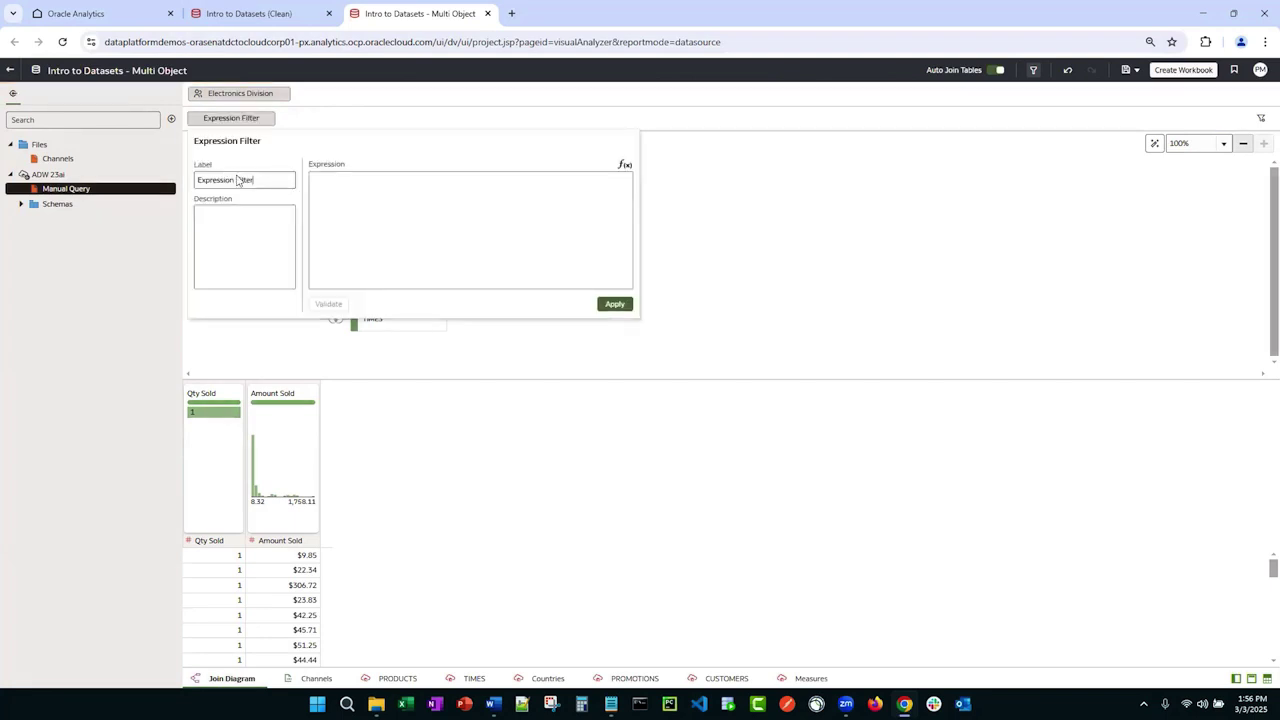
click(328, 216)
text(product category)
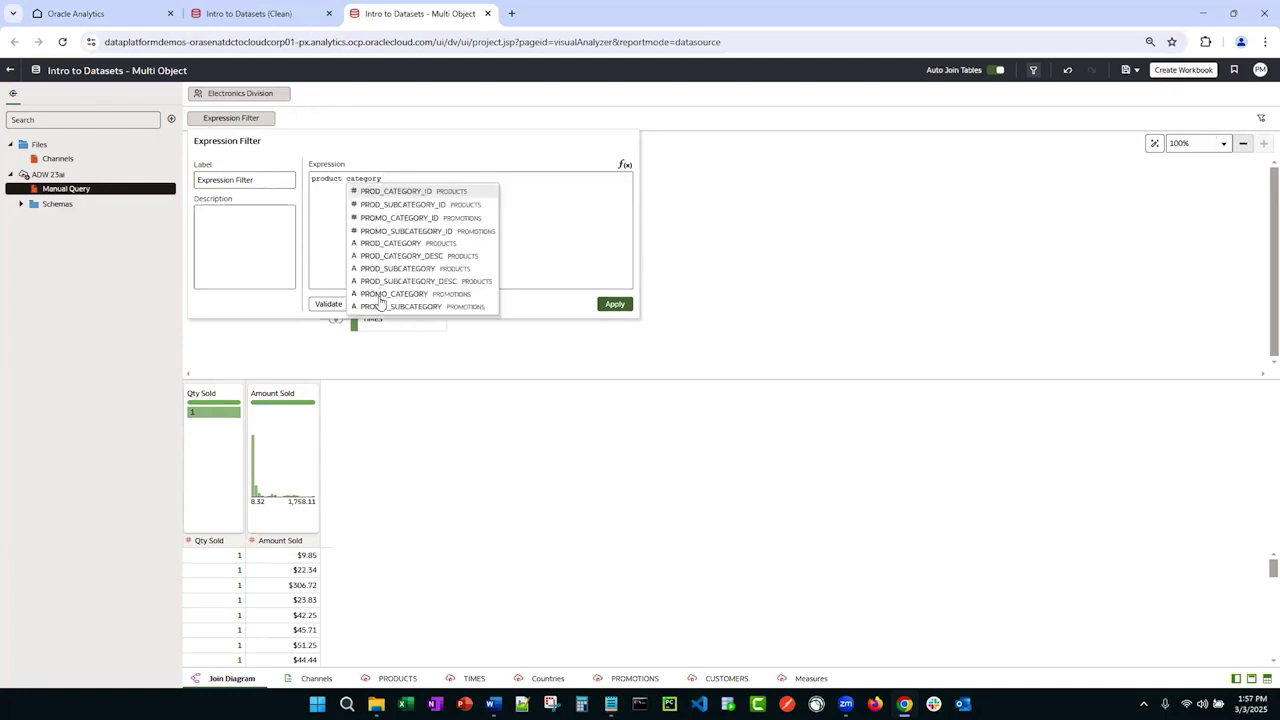
click(388, 245)
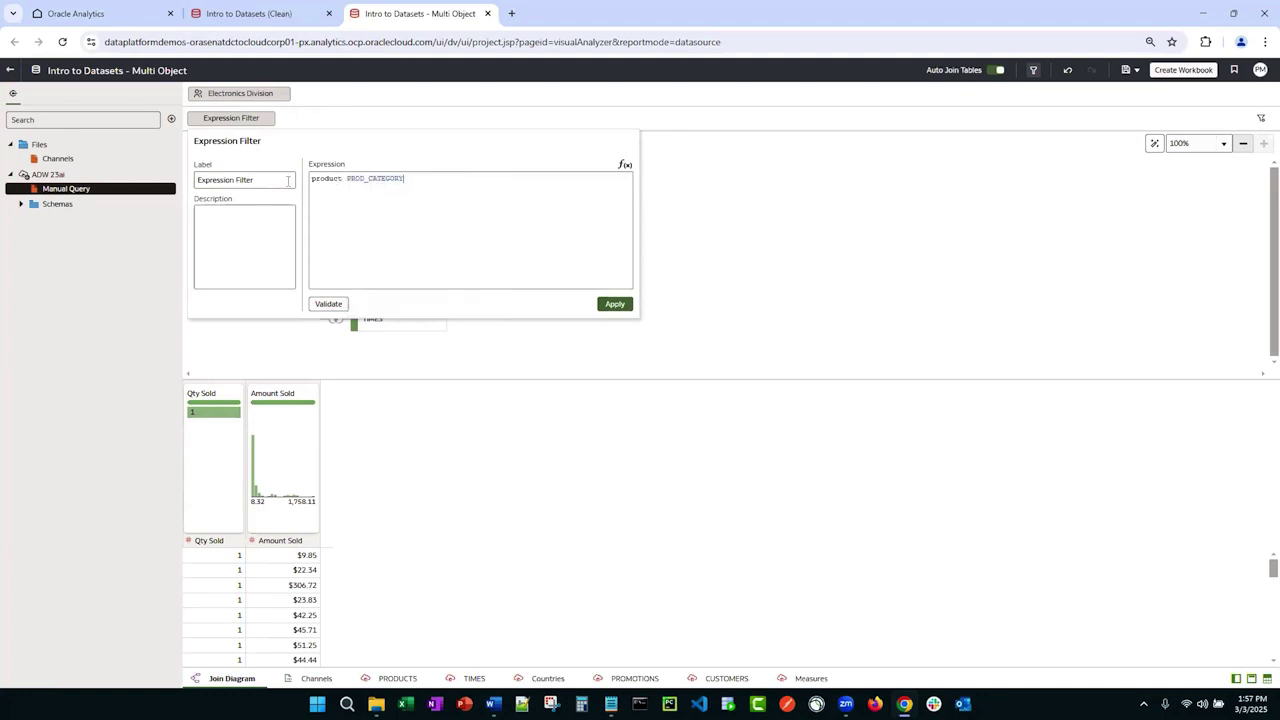
click(344, 188)
key(BackSpace)
key(BackSpace)
key(BackSpace)
key(BackSpace)
key(BackSpace)
key(BackSpace)
key(BackSpace)
key(BackSpace)
text(= 'electronics)
click(611, 305)
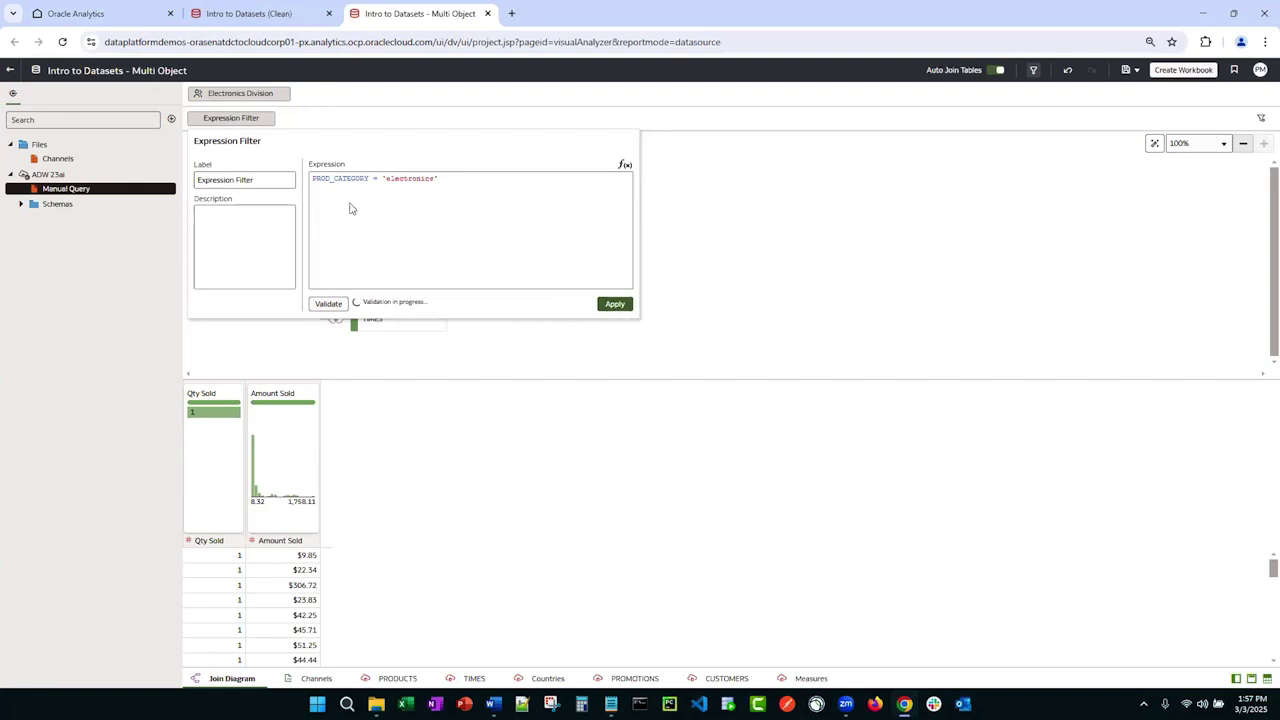
click(240, 118)
Step: Close the filter editor and the Multi Object dataset tab, leaving without saving changes
click(758, 320)
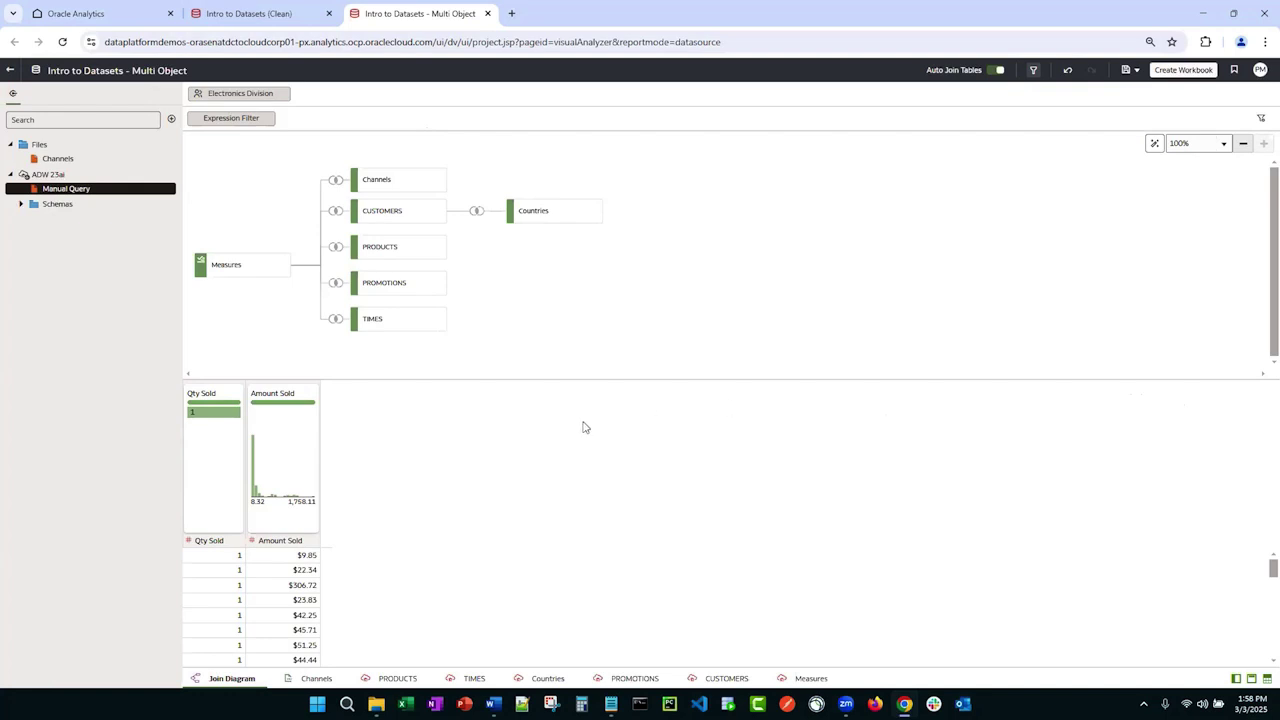
mouse_move(421, 166)
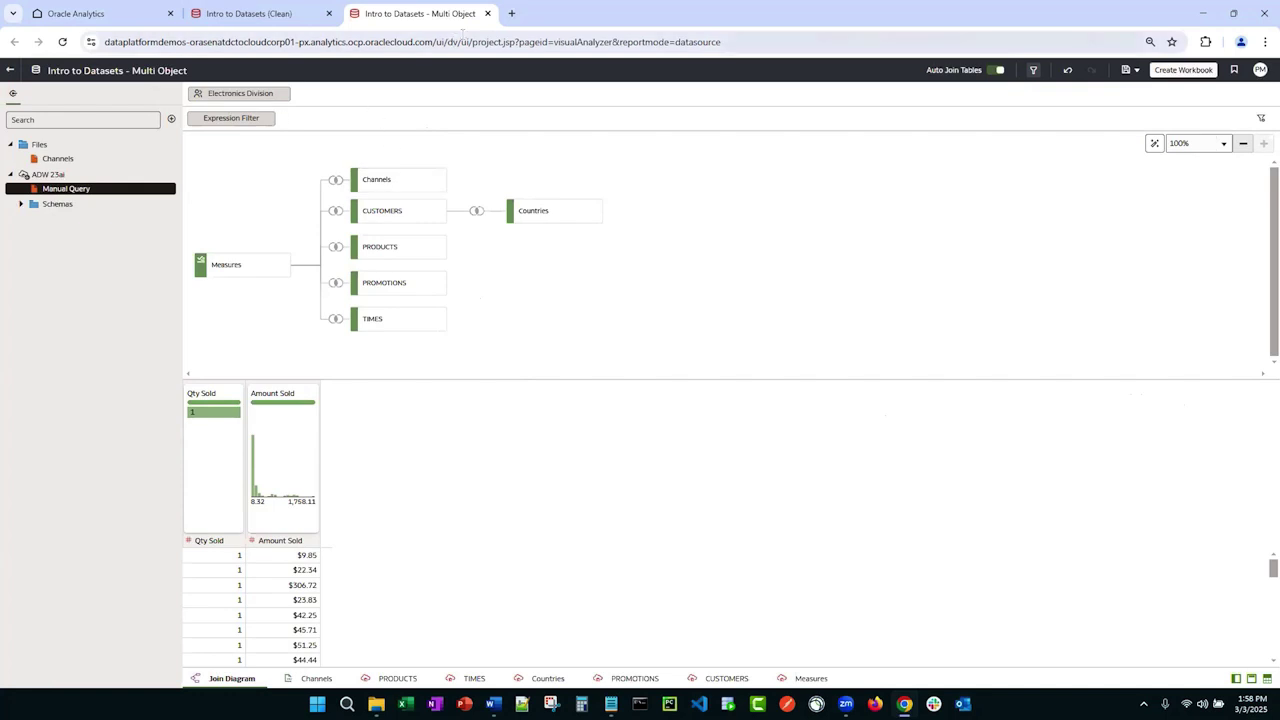
click(487, 14)
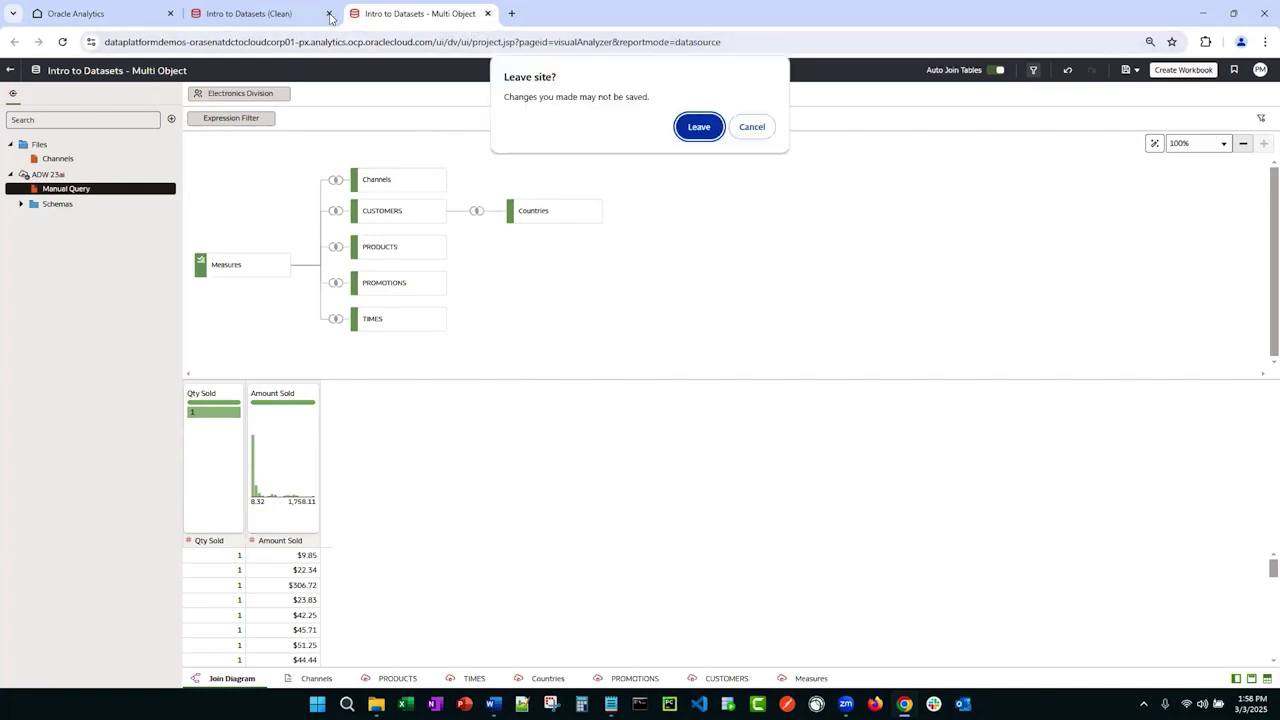
click(697, 126)
Step: Close the Clean tab and reload D1B - Sample Sales Data from D1B - Sample Sales Data.xlsx (9994 rows)
click(329, 13)
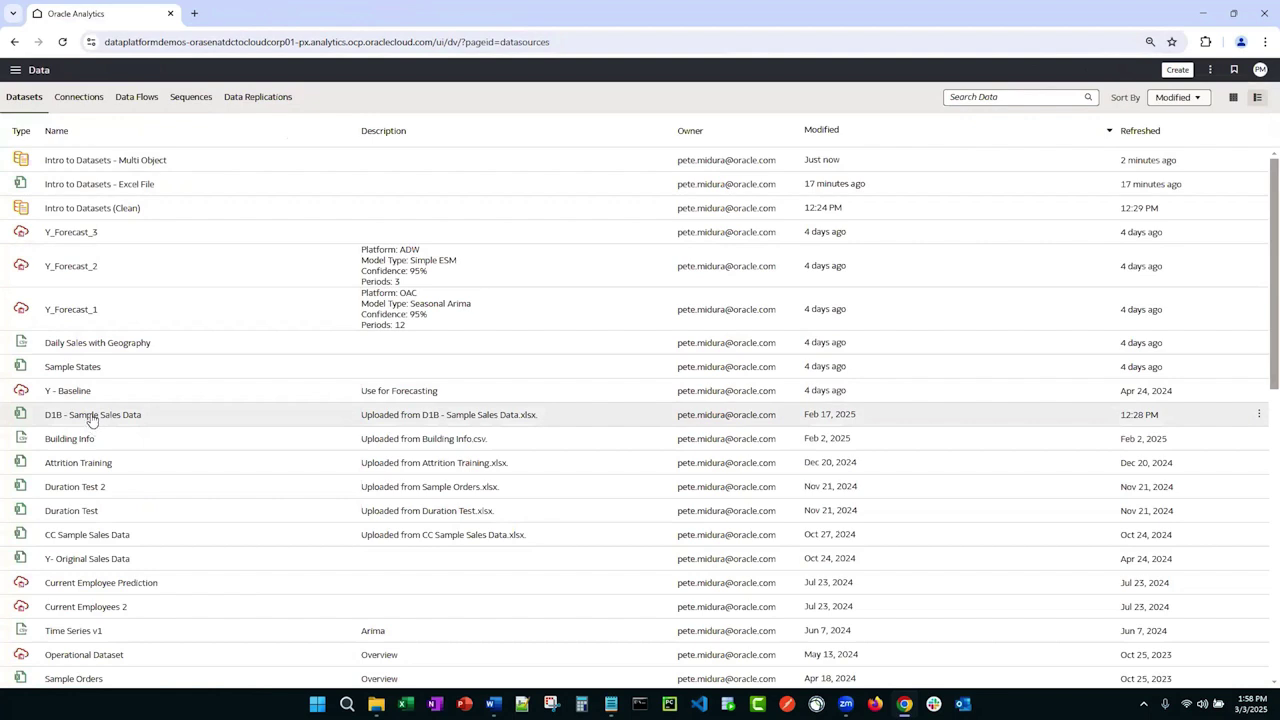
right_click(91, 420)
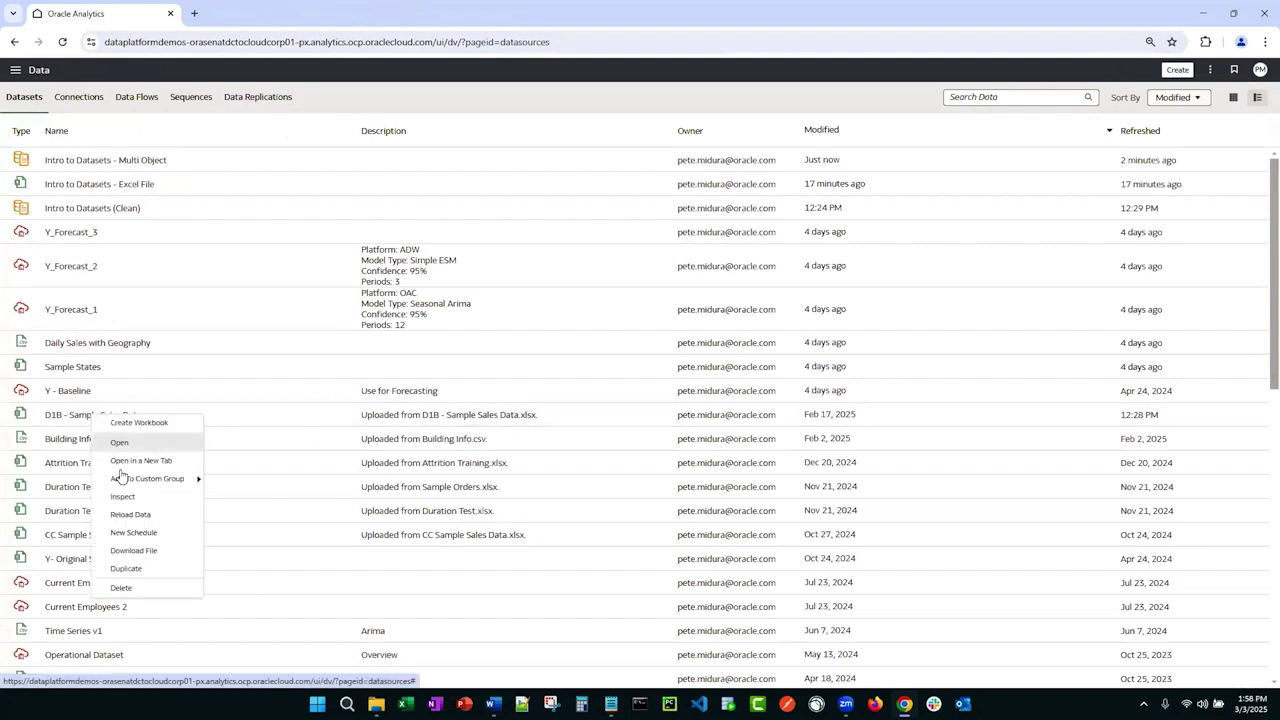
click(136, 515)
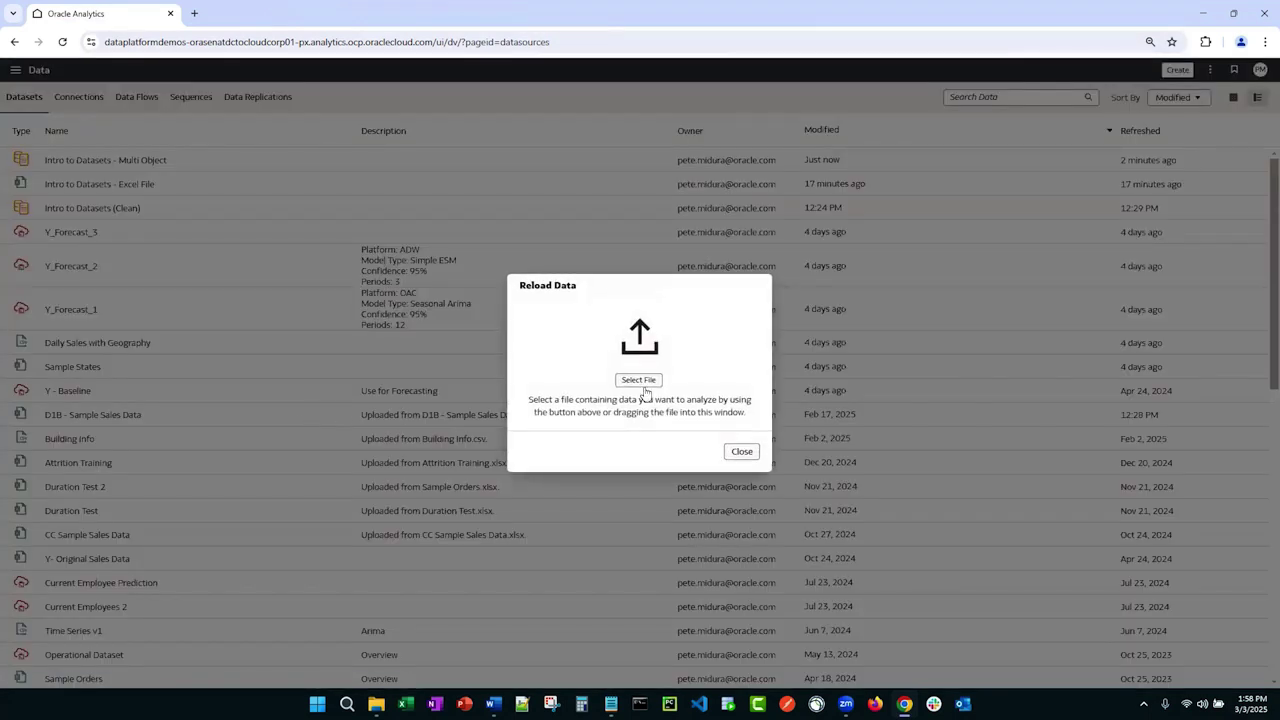
click(639, 380)
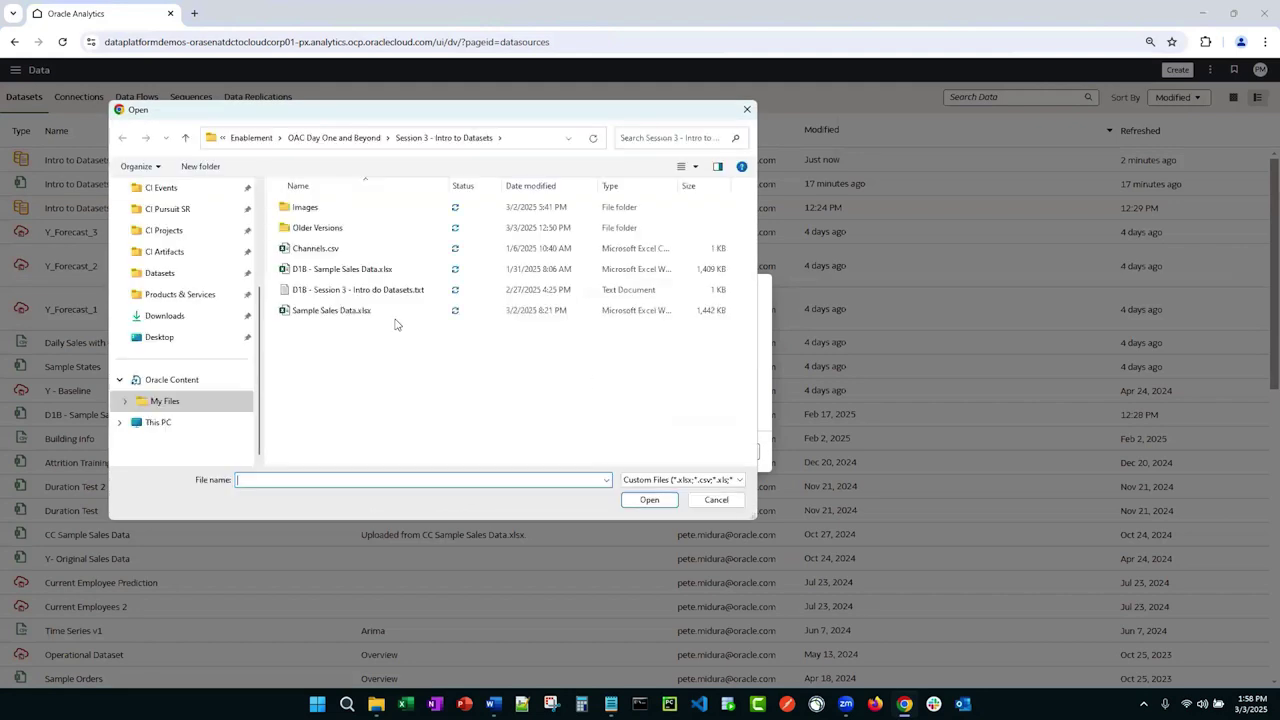
click(316, 270)
double_click(316, 270)
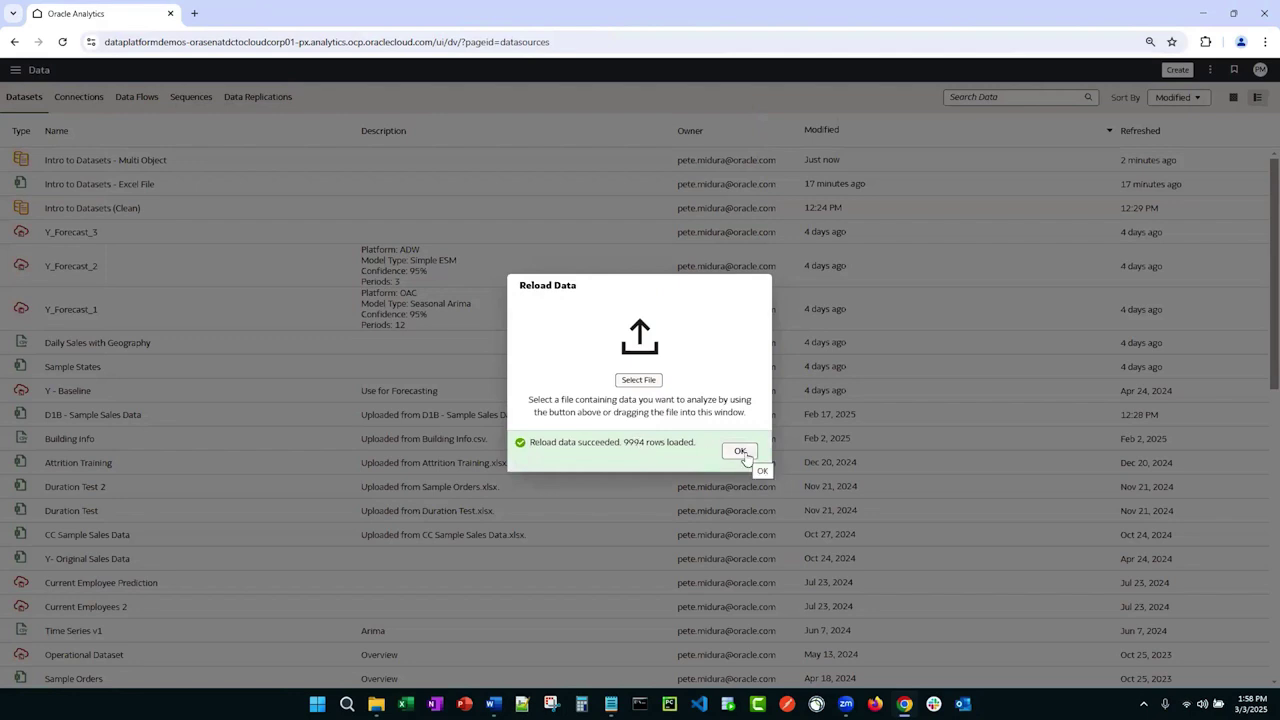
click(740, 451)
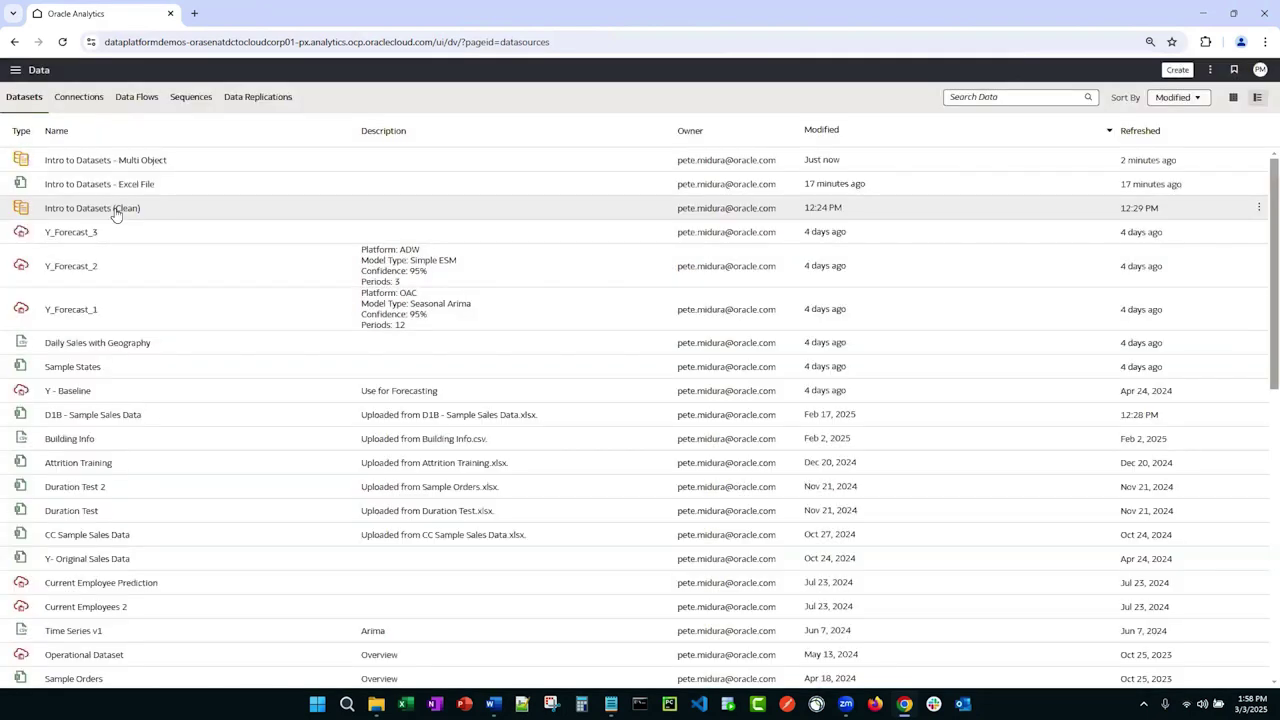
Step: Inspect the reload times of Intro to Datasets (Clean) tables, then show the Data Flows list
right_click(116, 214)
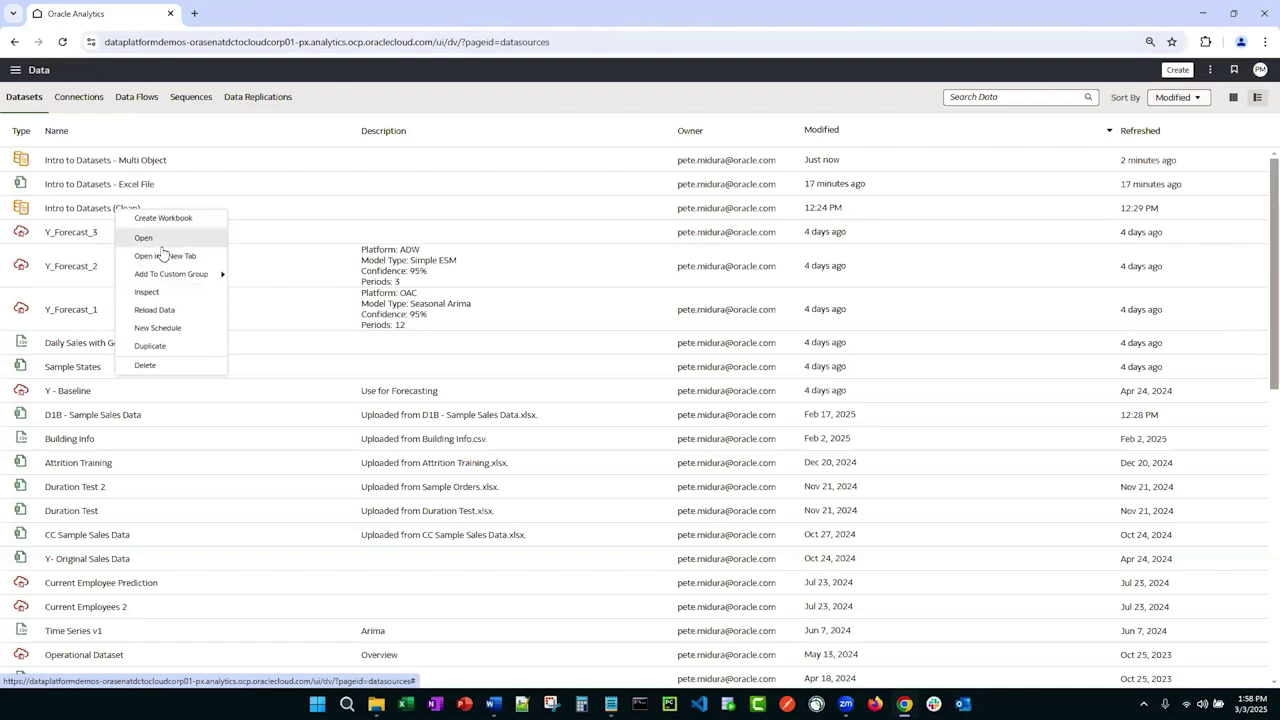
click(147, 292)
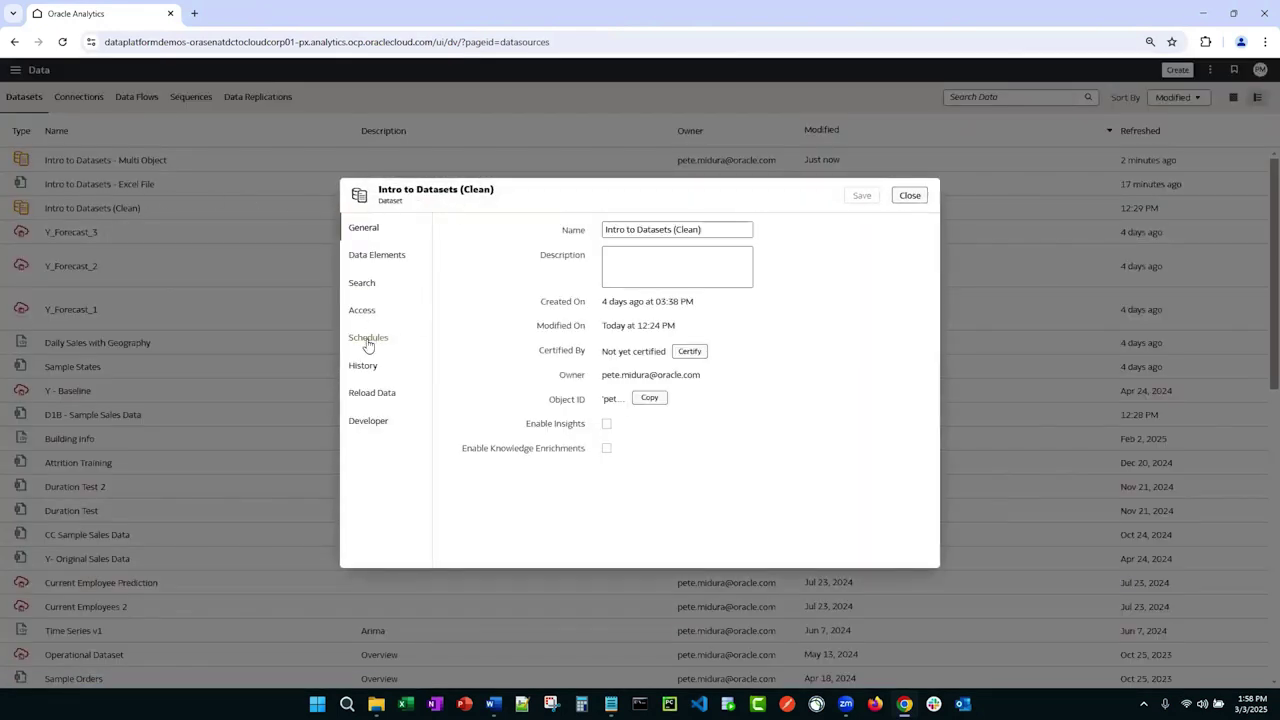
click(372, 393)
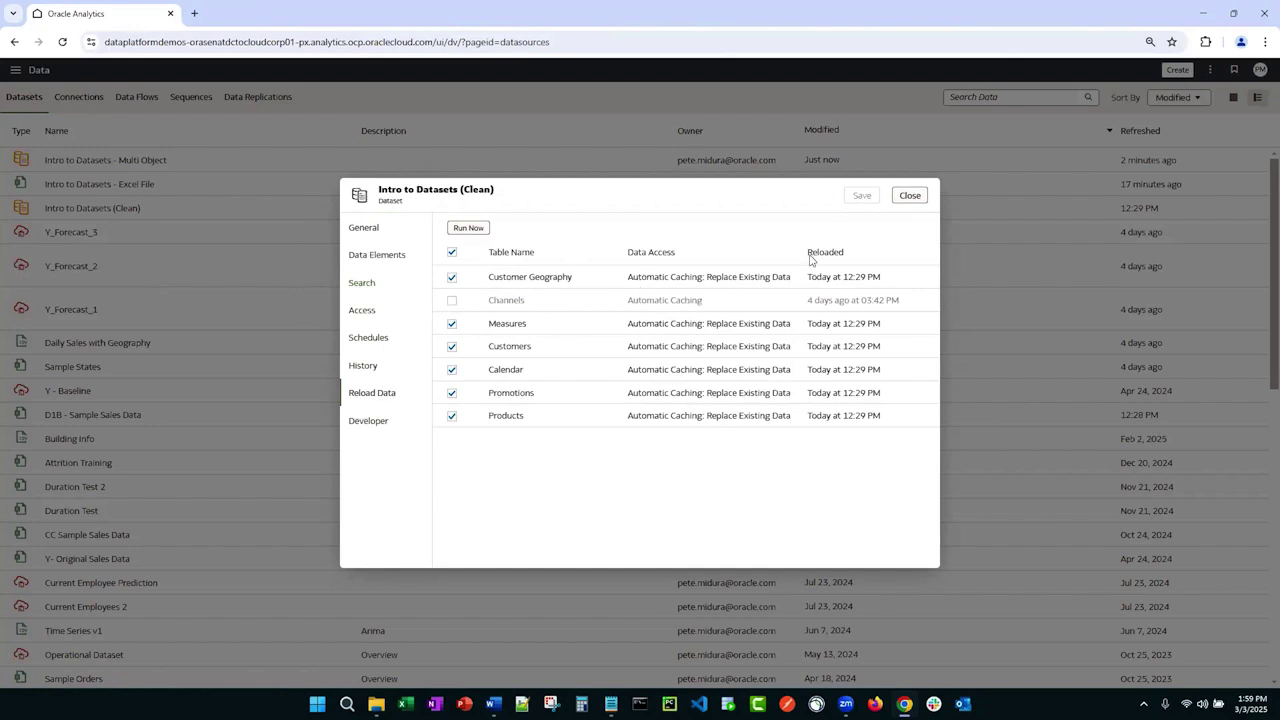
click(910, 196)
click(140, 99)
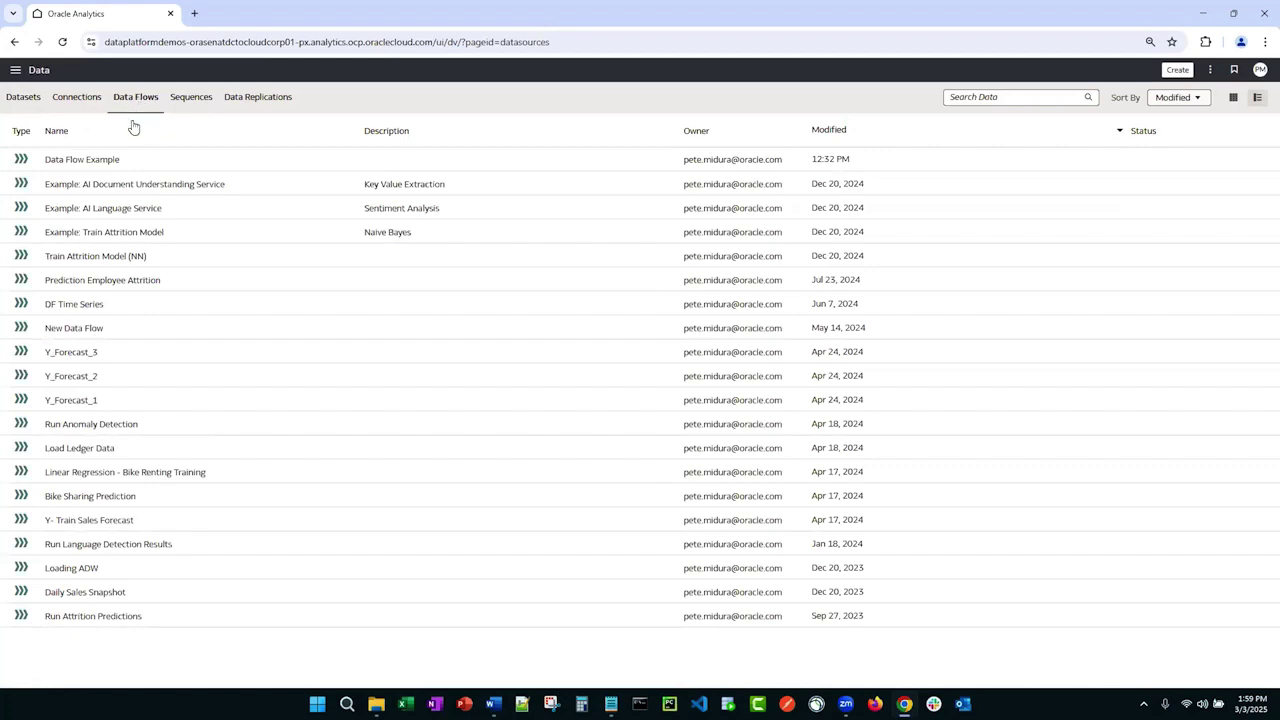
Step: Open Data Flow Example to see its Sample Orders source and 21 selected columns
click(108, 160)
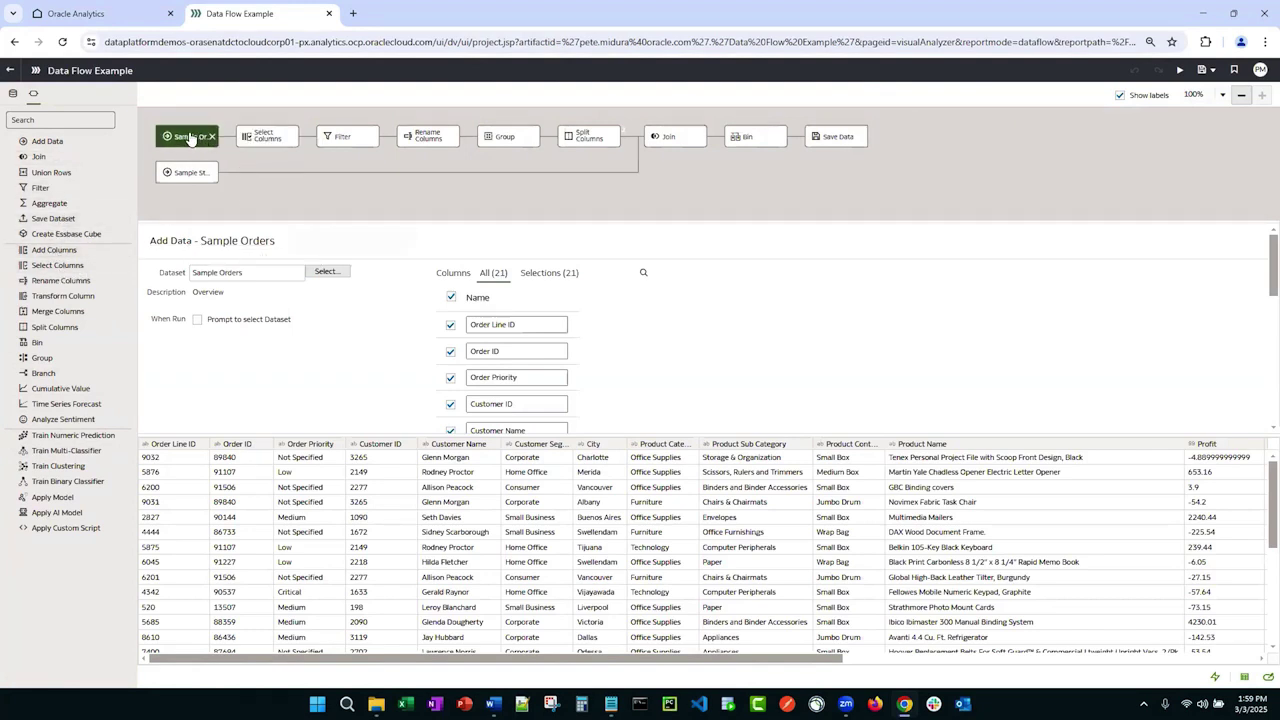
Step: Inspect the Select Columns, Filter, Split Columns and City-to-City Join steps, enlarging the diagram
click(267, 137)
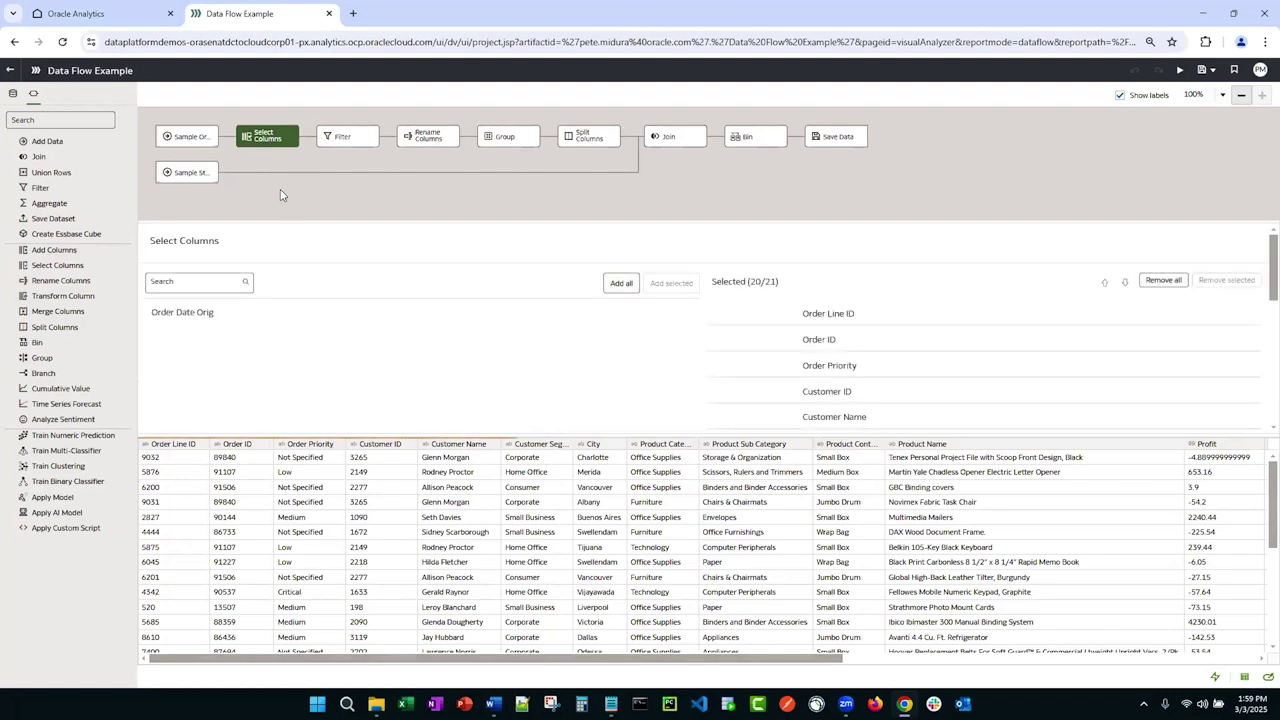
scroll(797, 374, down, 3)
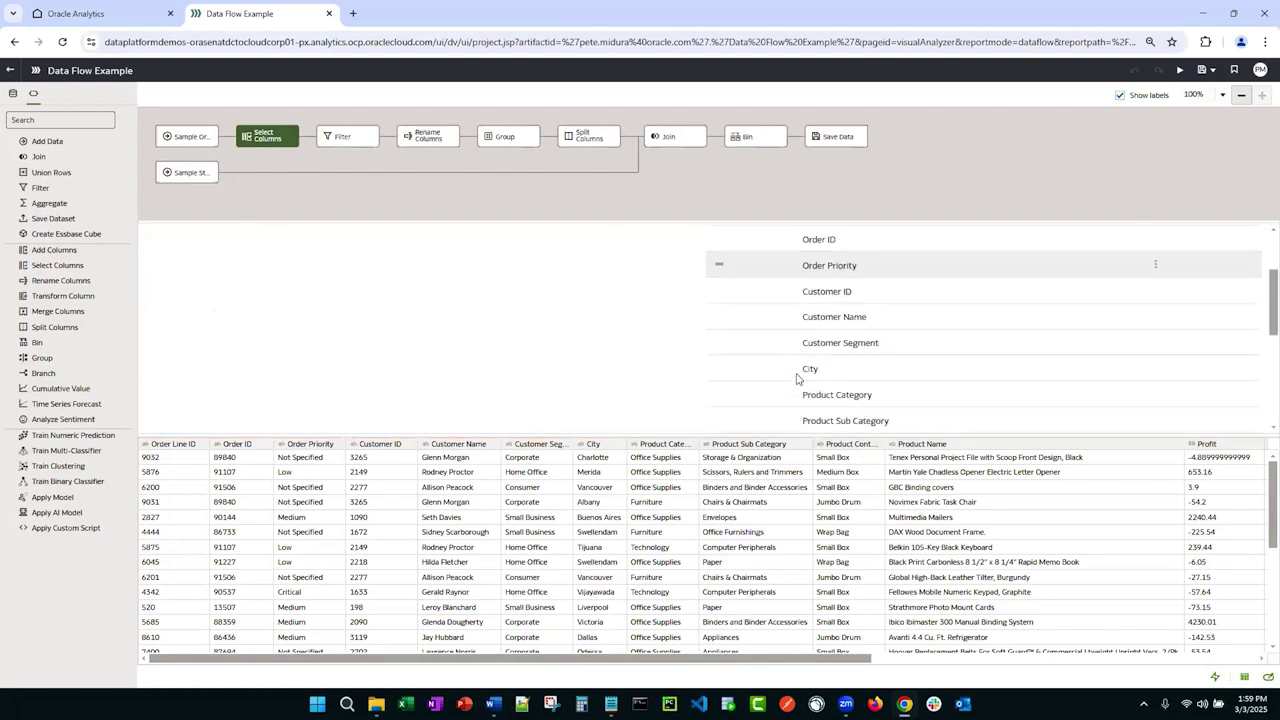
scroll(757, 380, up, 3)
click(352, 137)
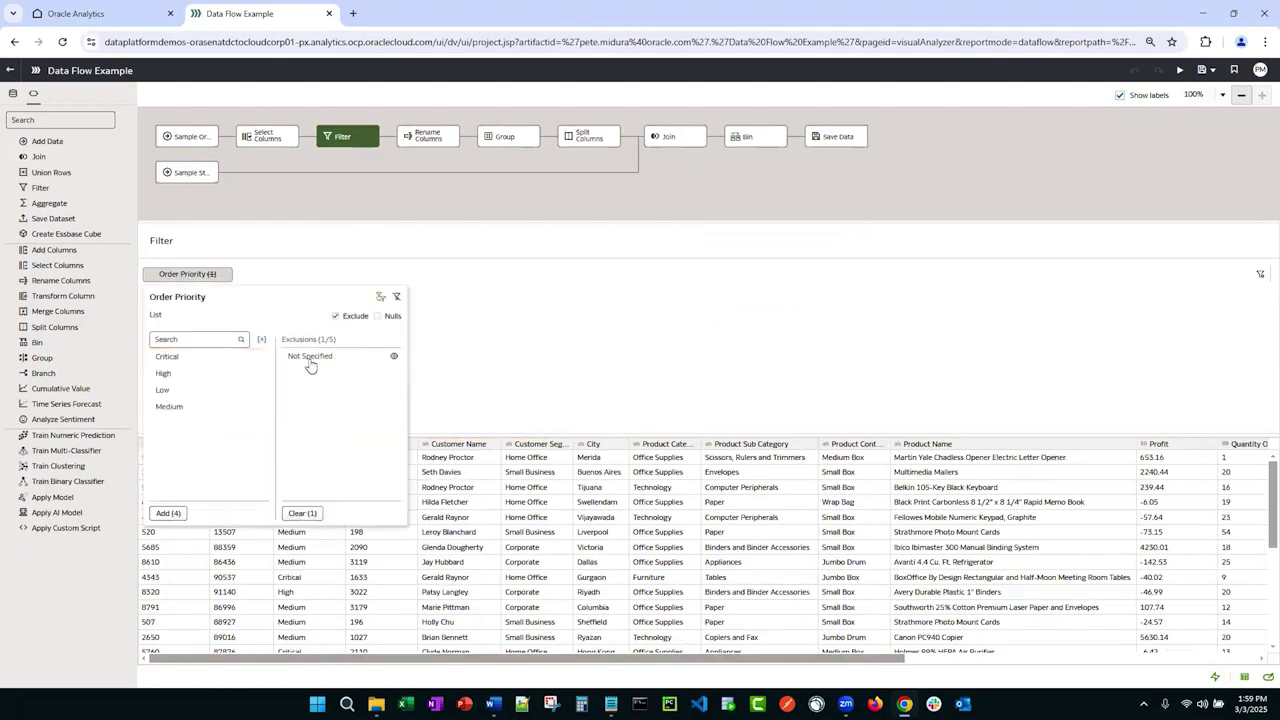
click(439, 265)
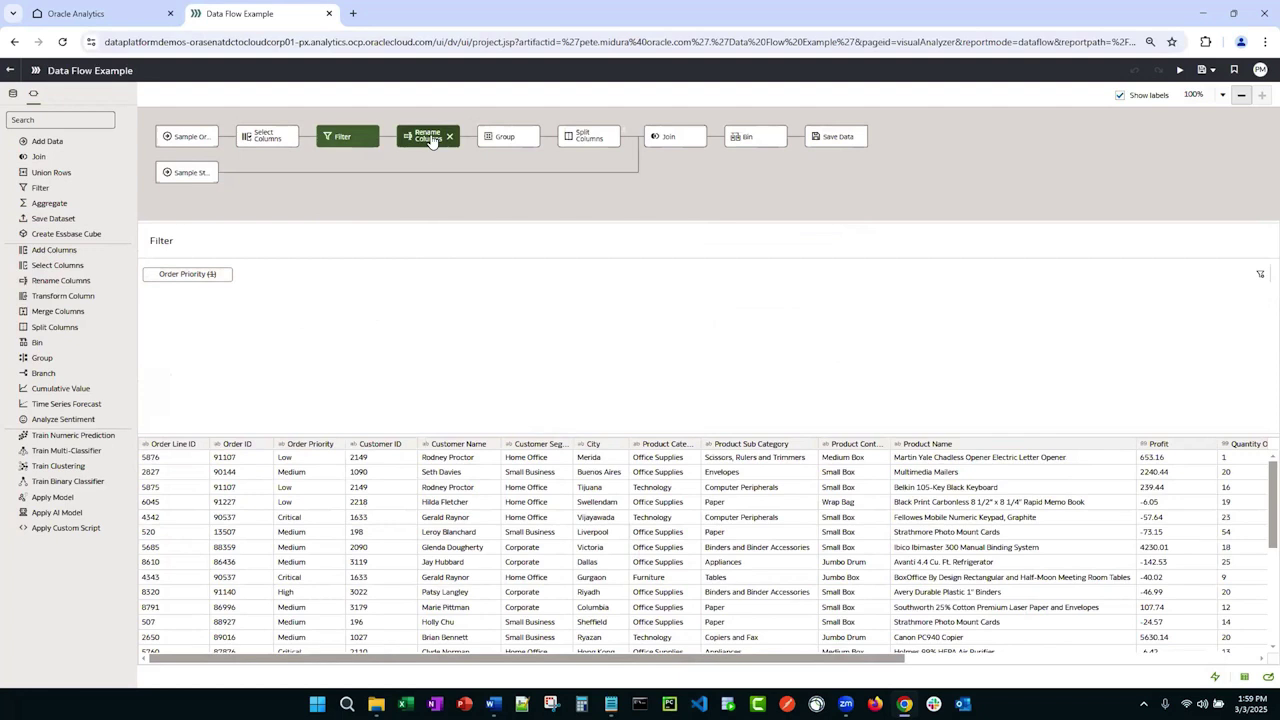
click(583, 139)
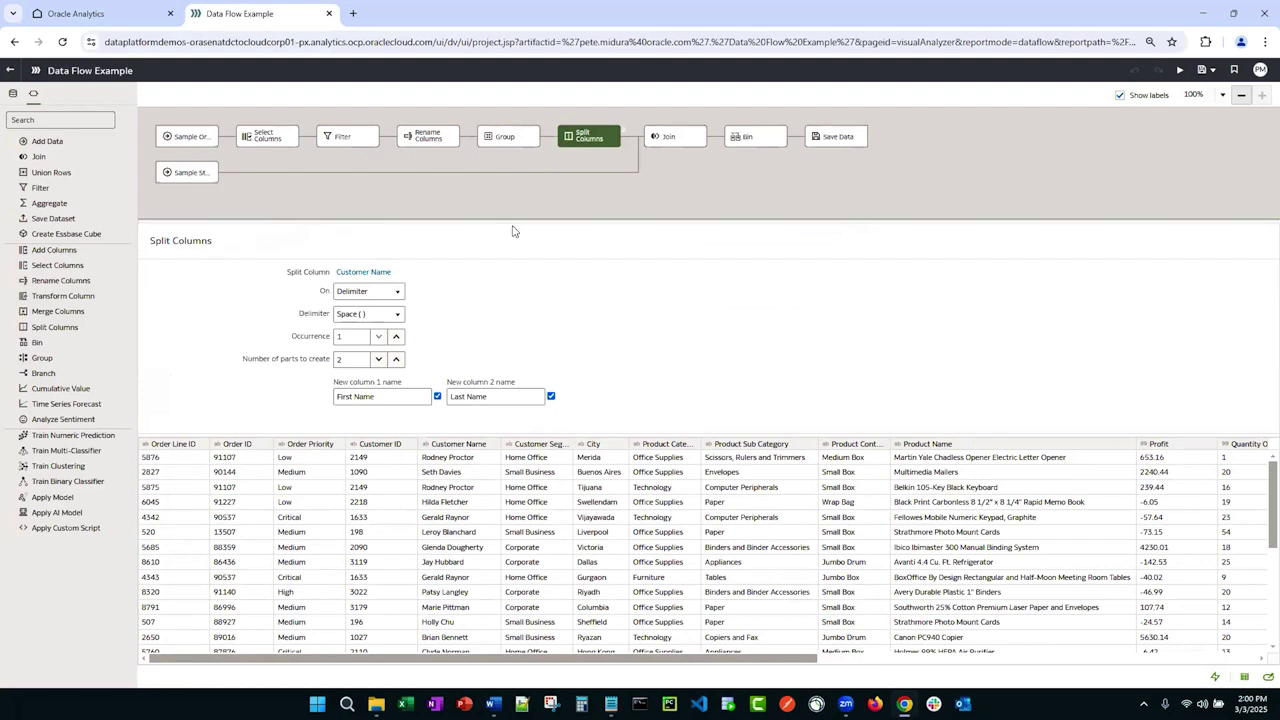
click(680, 141)
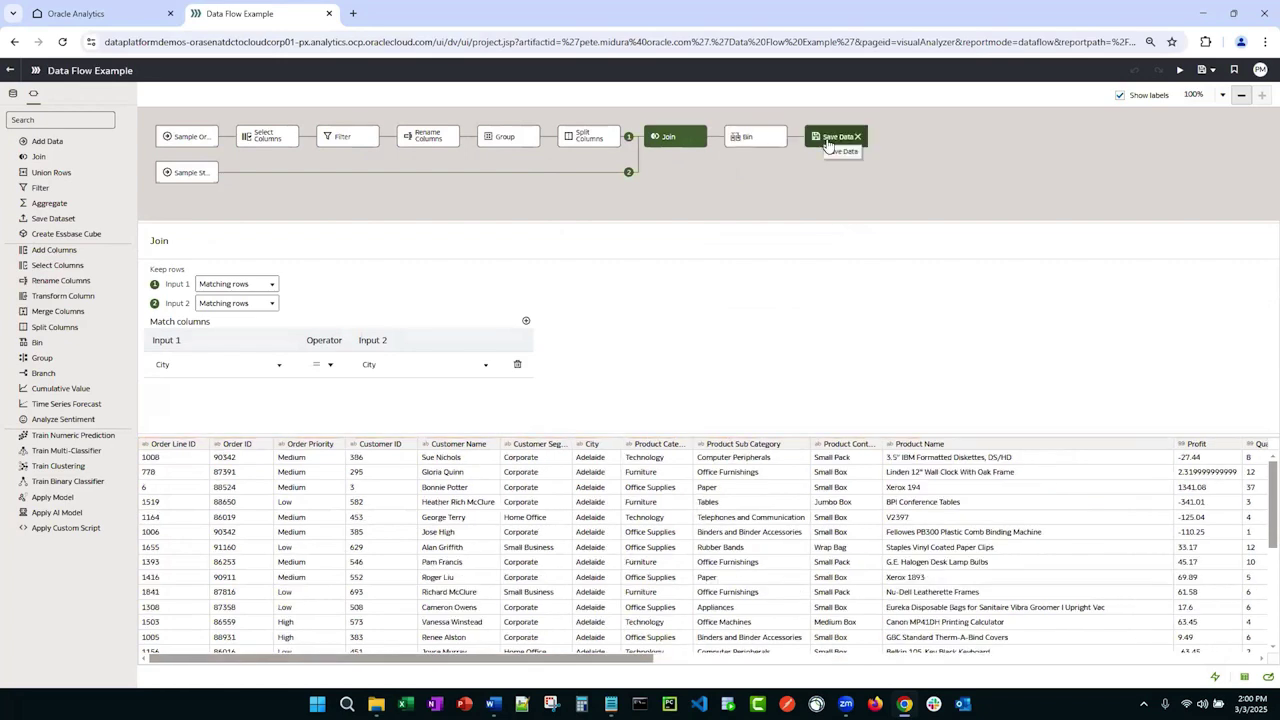
drag(544, 222, 537, 357)
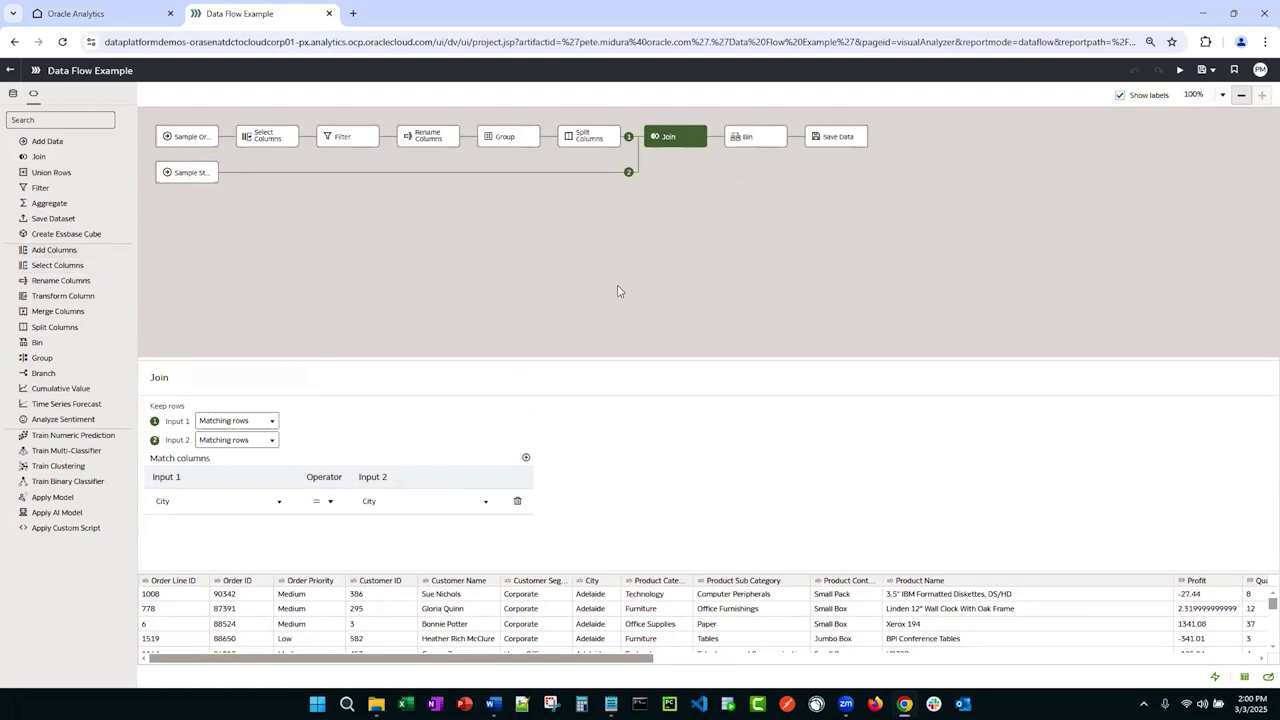
Step: Inspect the Save Data step writing 'Daily Sales with Geography' to Dataset Storage, enlarging the preview
click(836, 137)
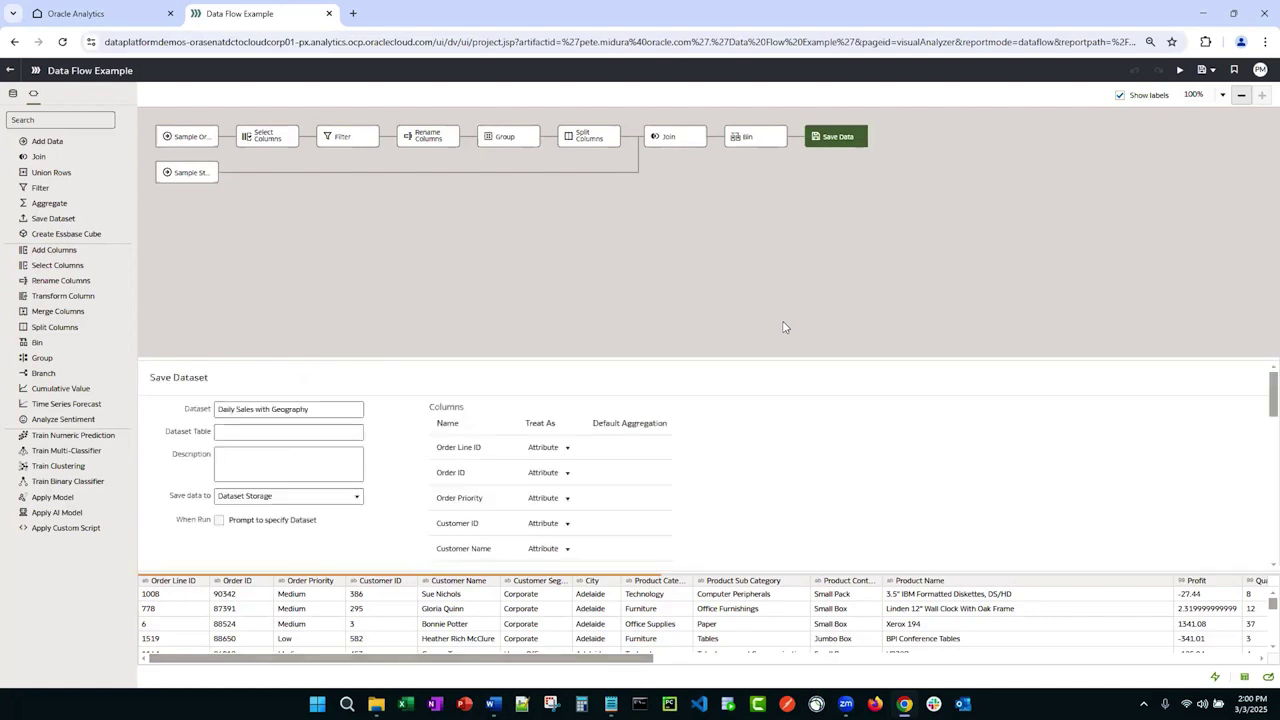
drag(524, 360, 524, 270)
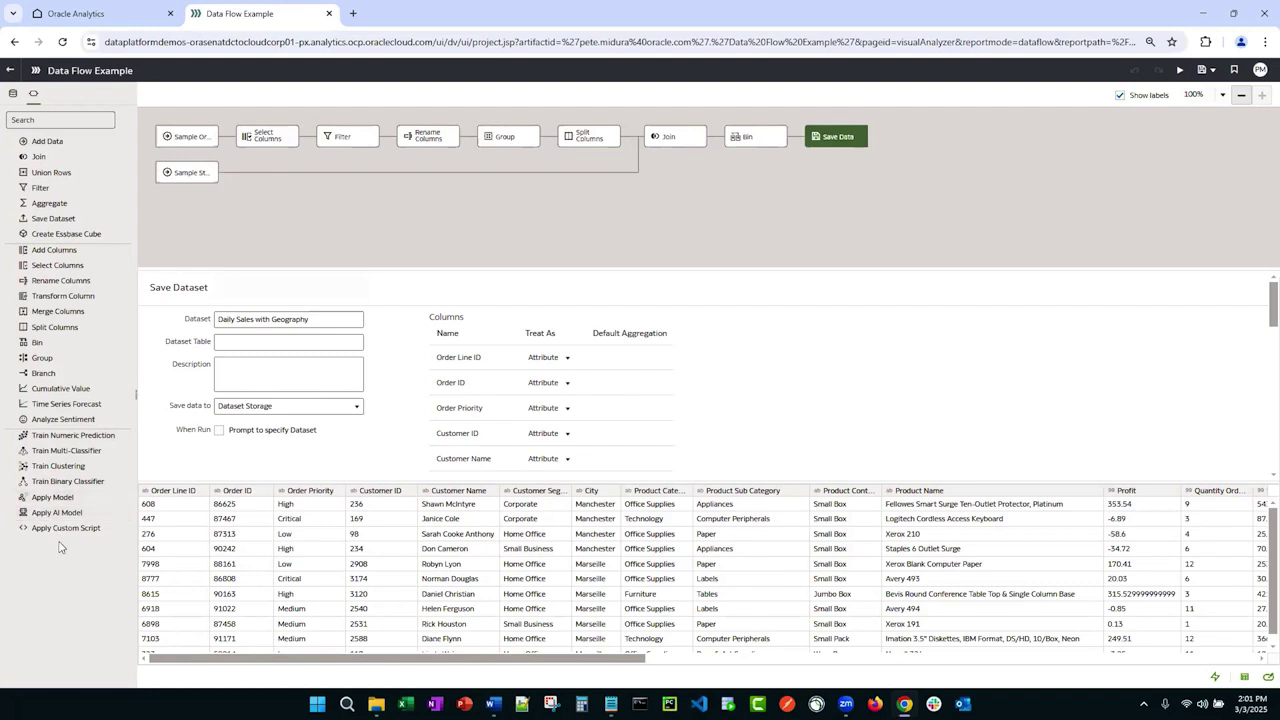
Step: Return to the Data page's Sequences list and create a new, empty sequence
click(12, 73)
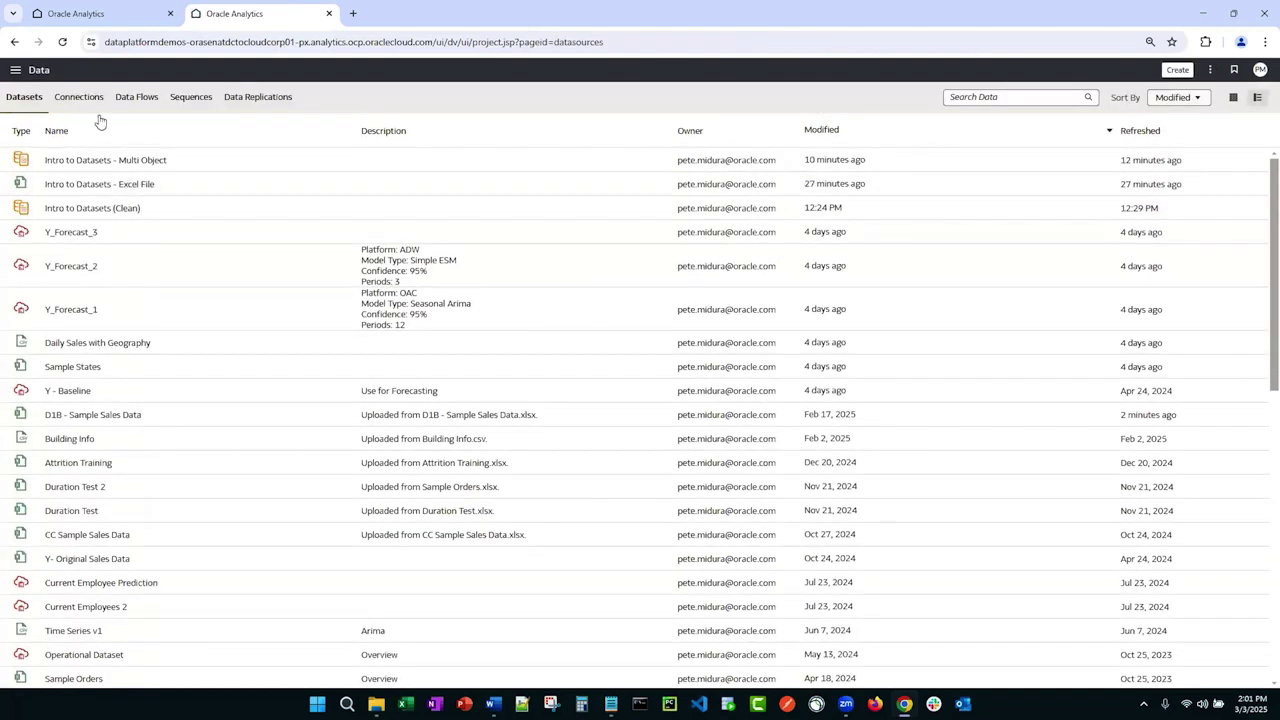
click(190, 98)
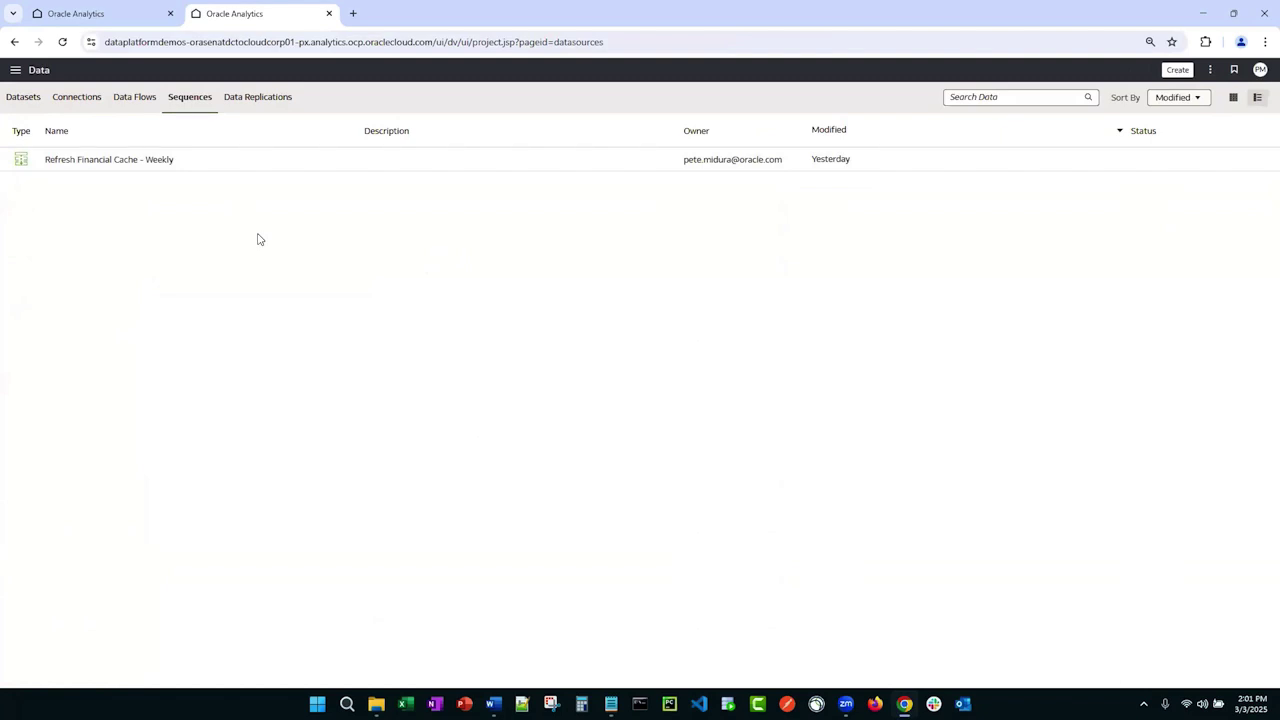
click(1167, 73)
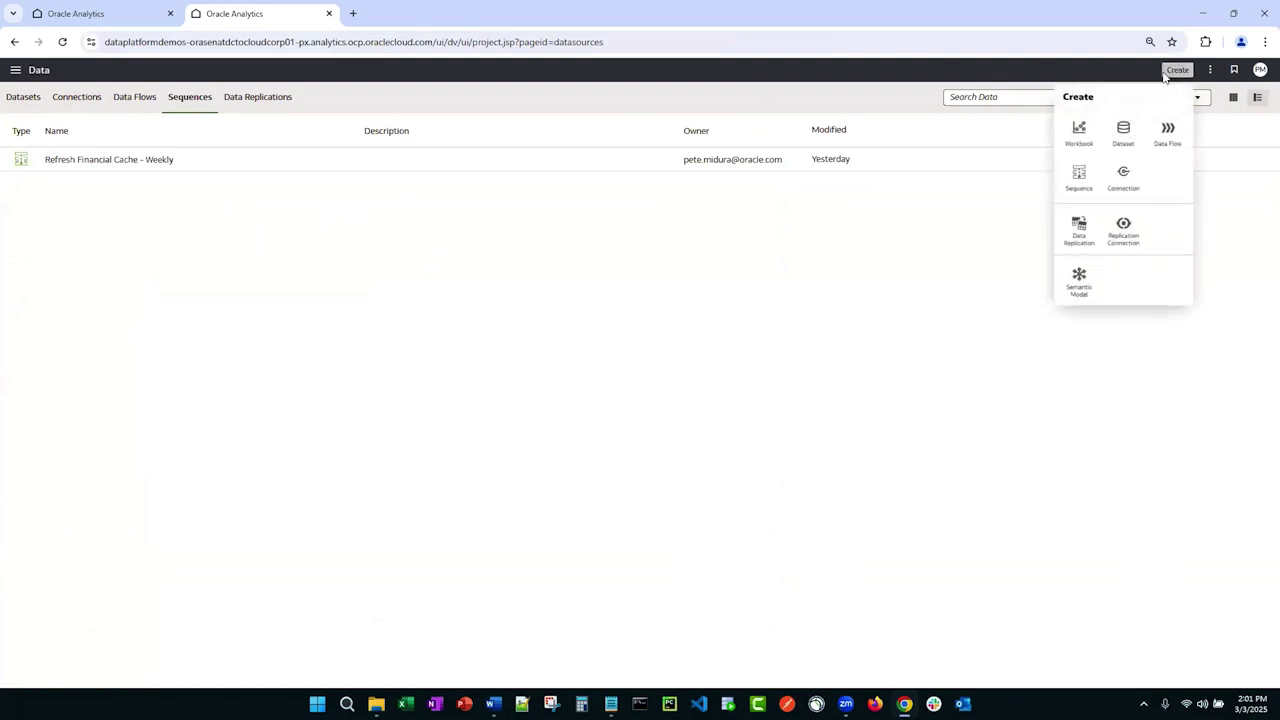
click(1079, 175)
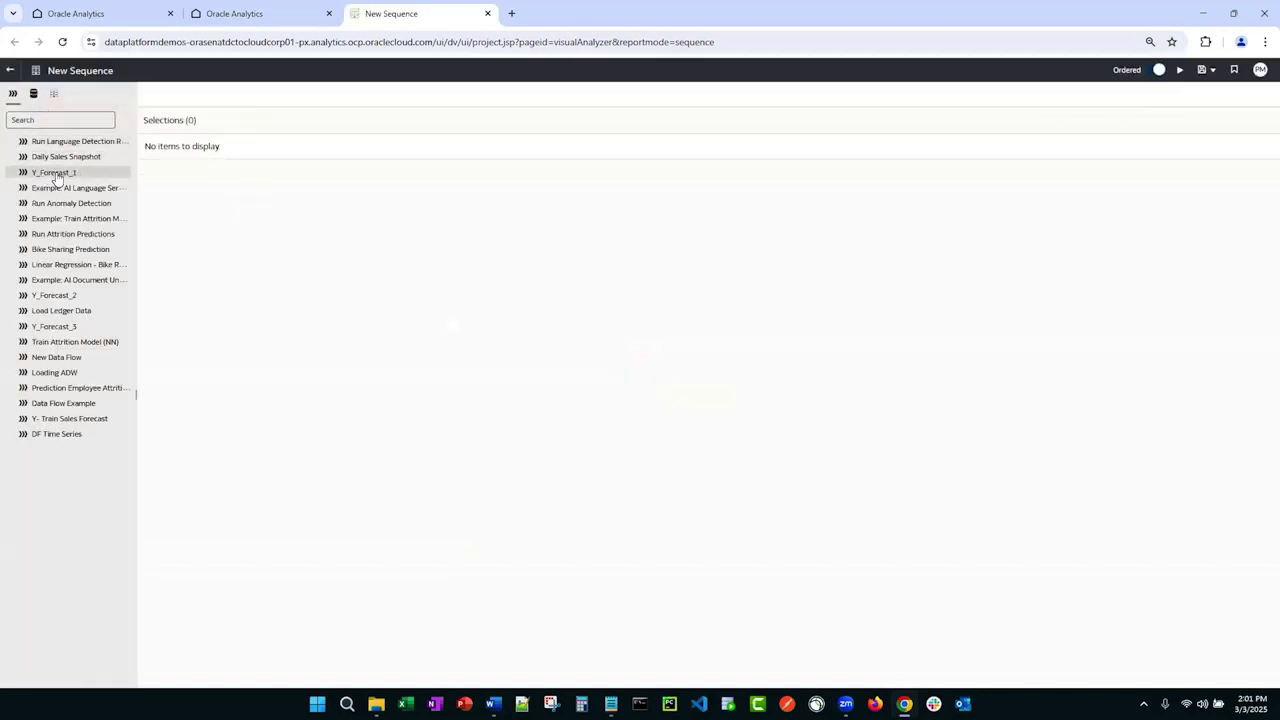
Step: Add the Y_Forecast_1, Y_Forecast_2 and Y_Forecast_3 data flows to the sequence
drag(57, 177, 220, 150)
drag(55, 295, 220, 180)
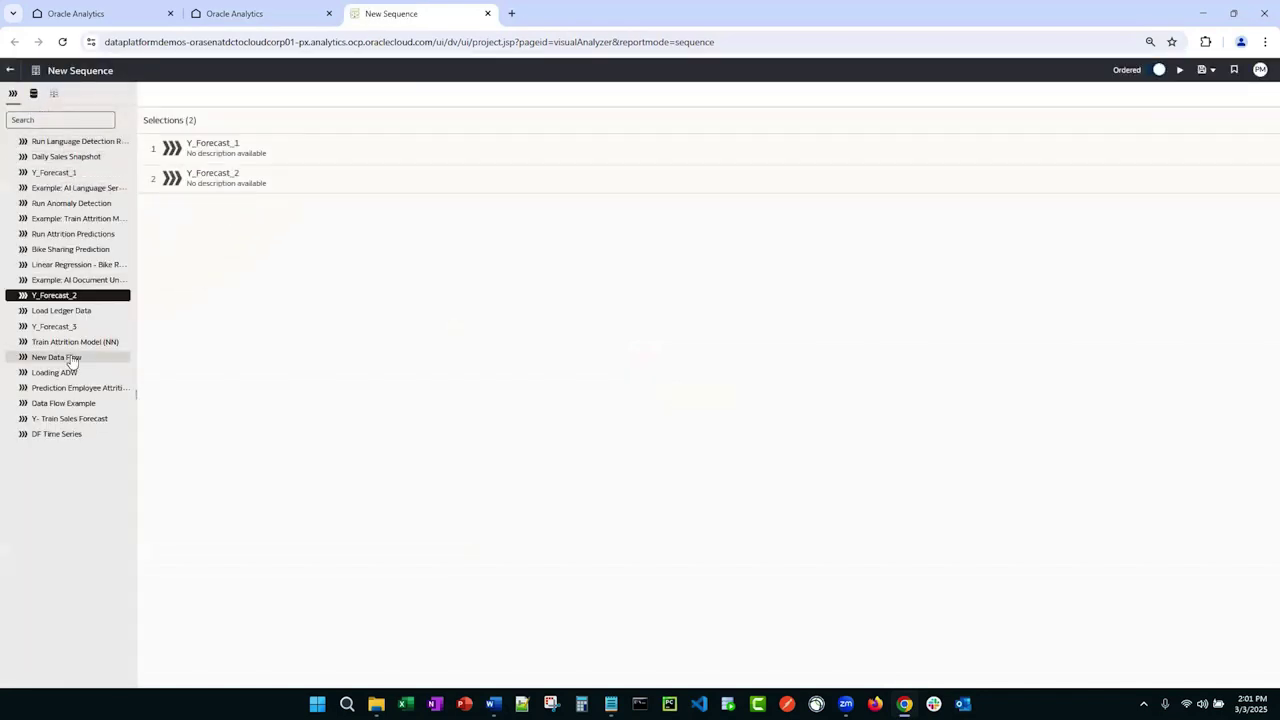
drag(58, 326, 220, 210)
Step: Add six datasets: Ledger Data, Yageo Actual Sales, Intro to Datasets (Clean), Single Table Dataset, Duration Test 2, Current Employees
click(37, 99)
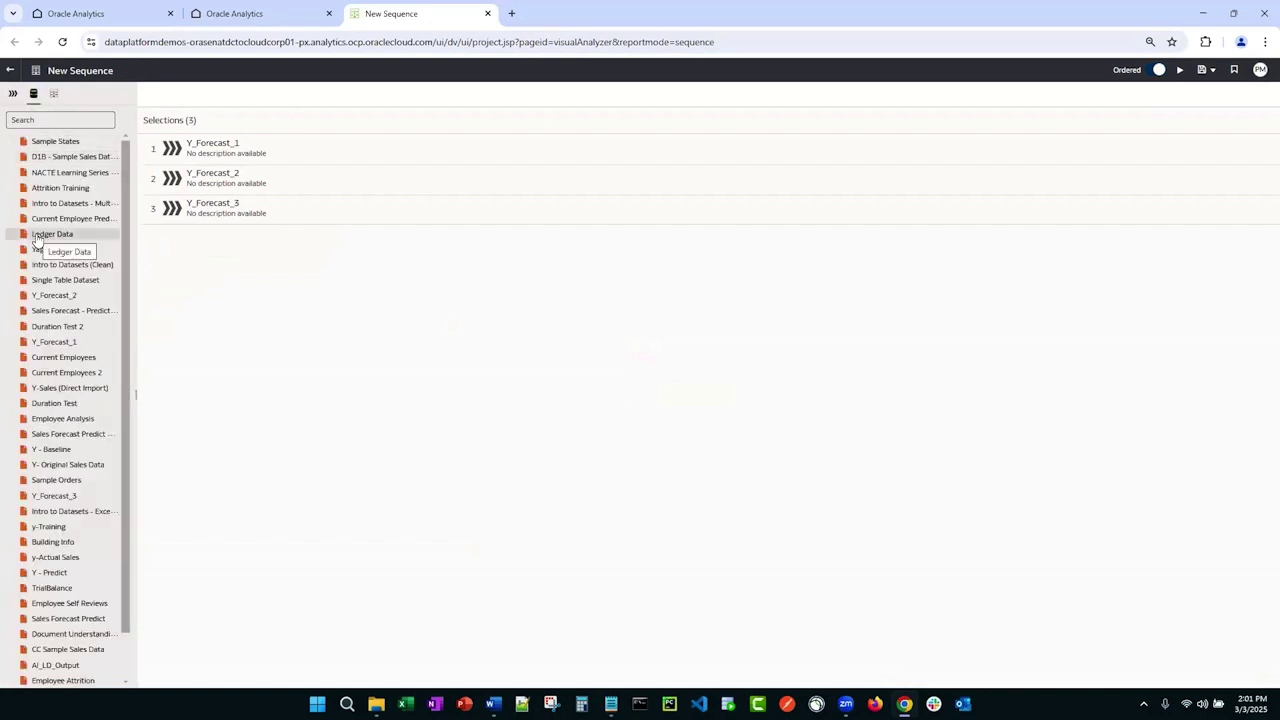
drag(36, 236, 210, 236)
double_click(62, 249)
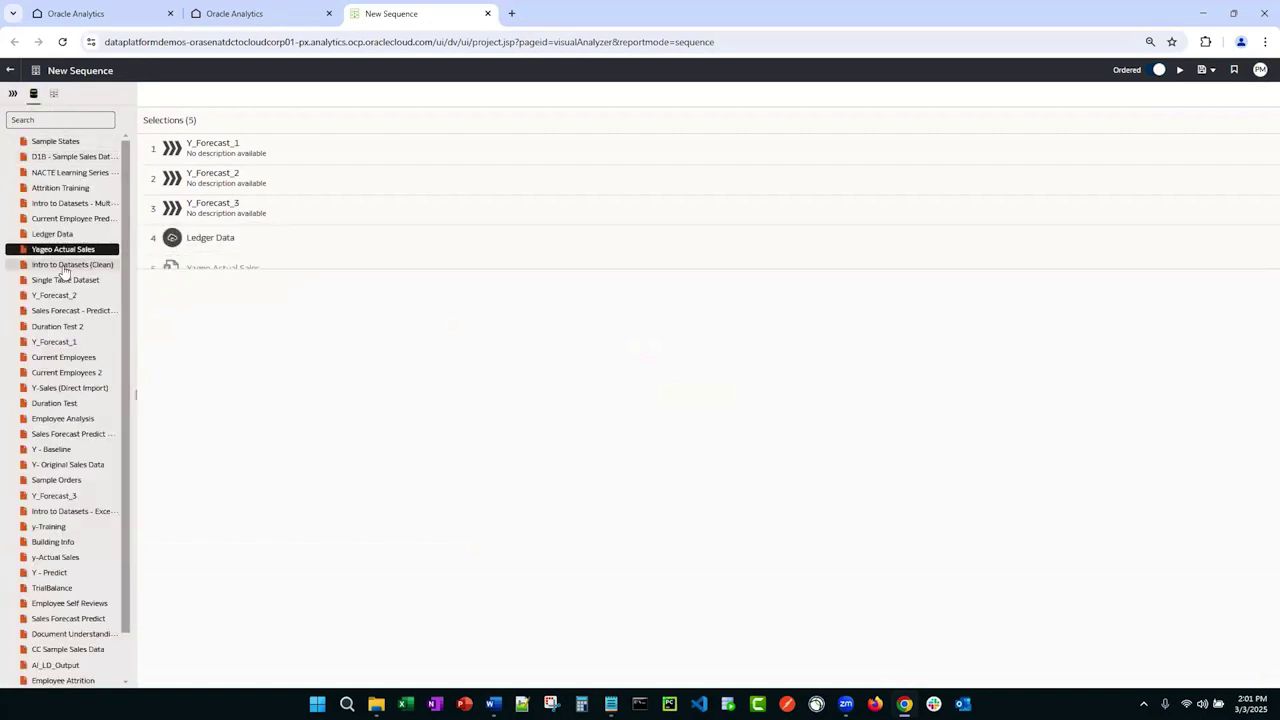
drag(62, 265, 200, 318)
double_click(65, 280)
drag(82, 327, 221, 390)
drag(63, 357, 173, 433)
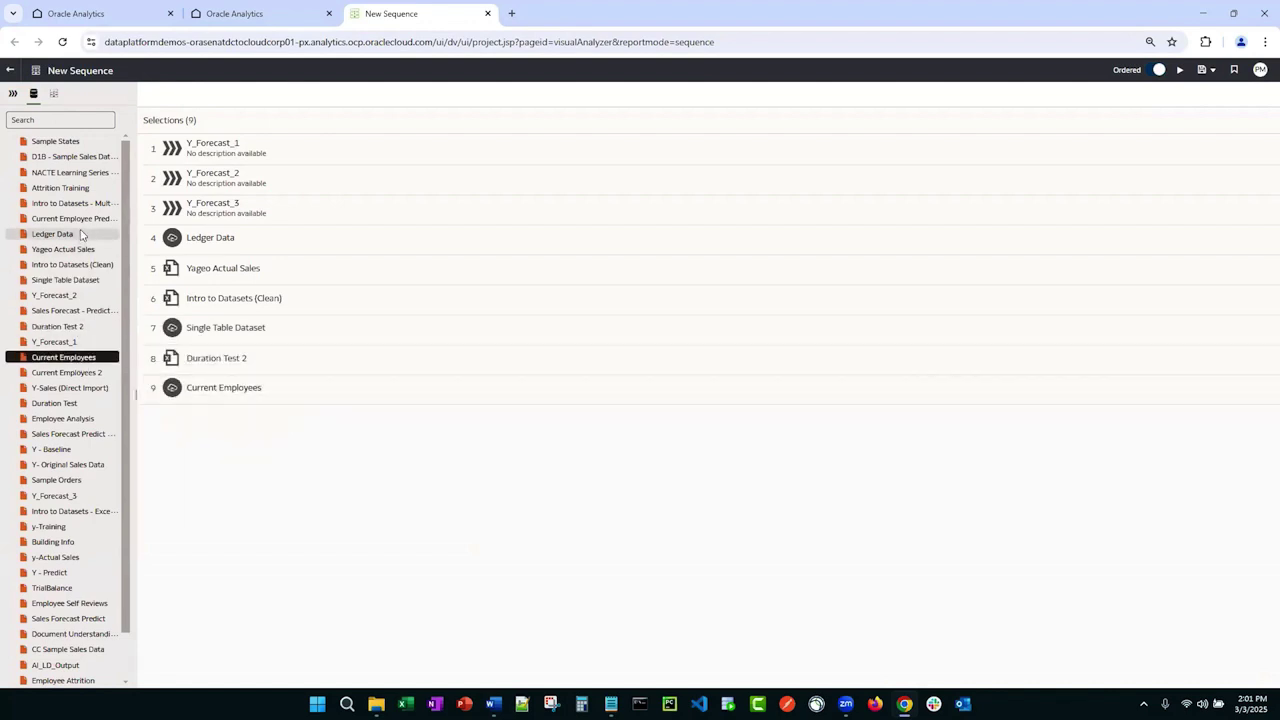
Step: Add Refresh Financial Cache - Weekly as step 10, then leave without saving the sequence
click(54, 93)
drag(69, 154, 244, 446)
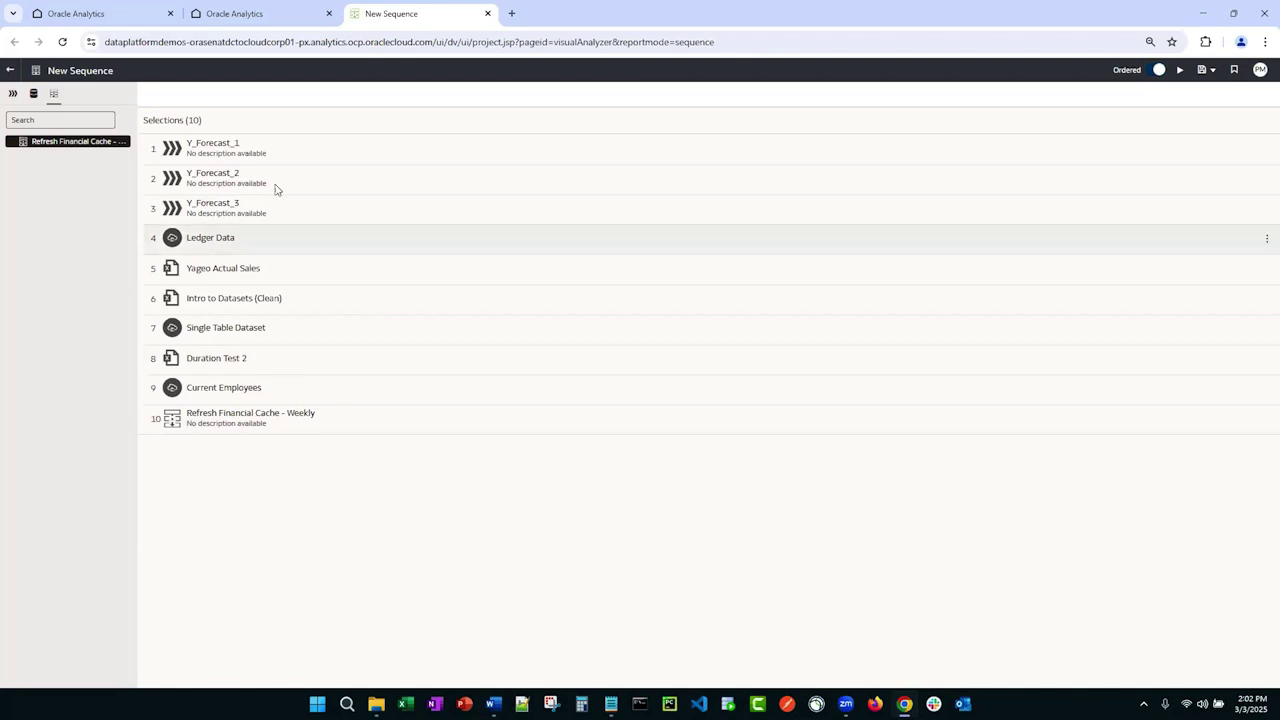
click(10, 70)
click(636, 398)
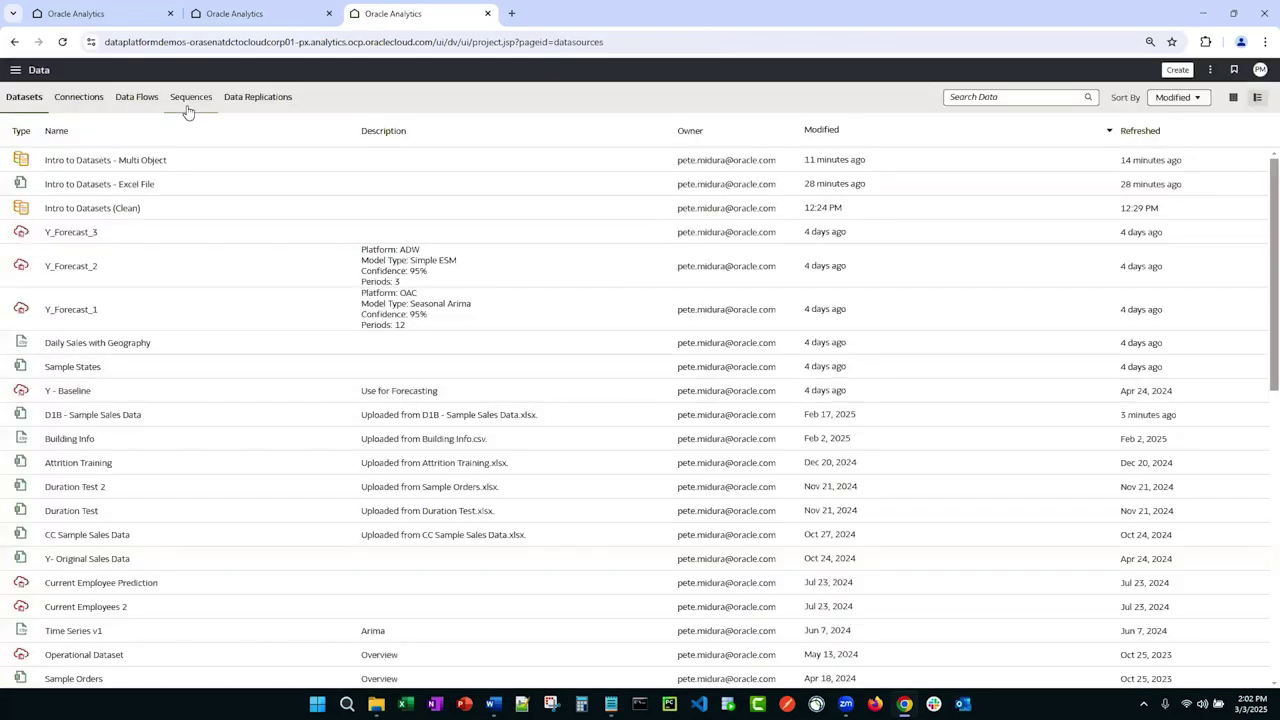
Step: Start a new schedule for the Refresh Financial Cache - Weekly sequence
click(190, 100)
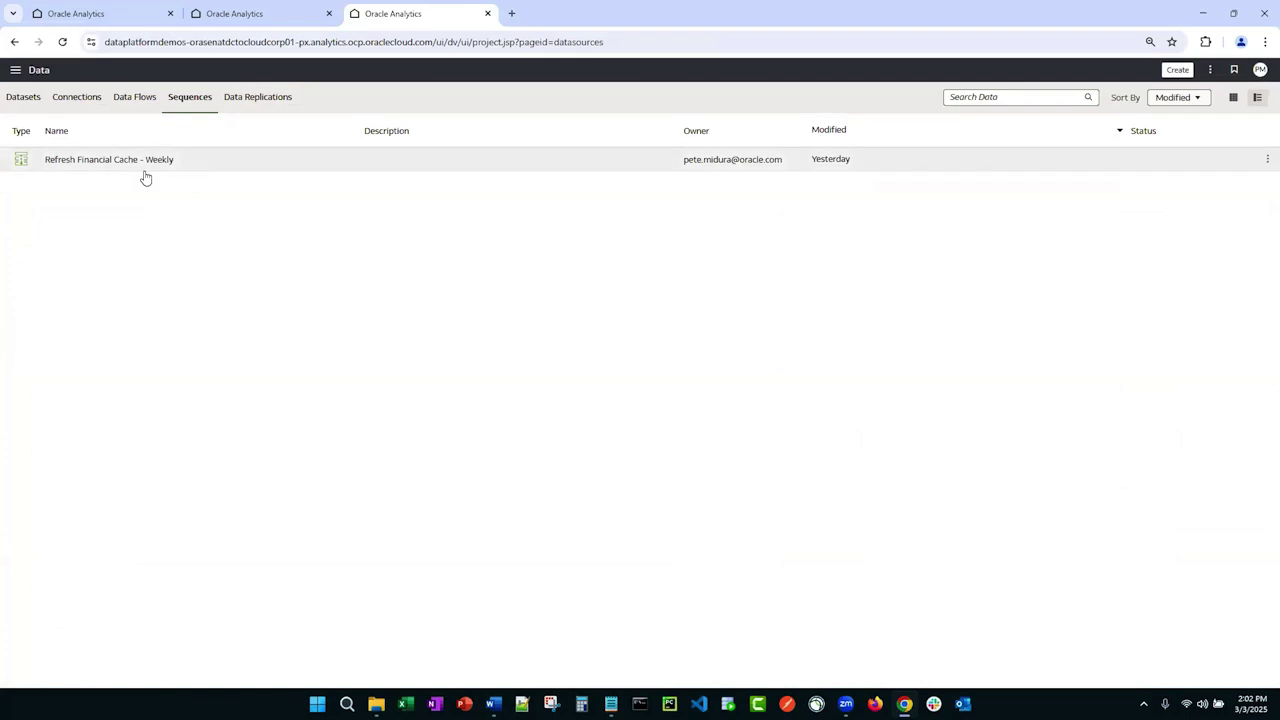
right_click(145, 168)
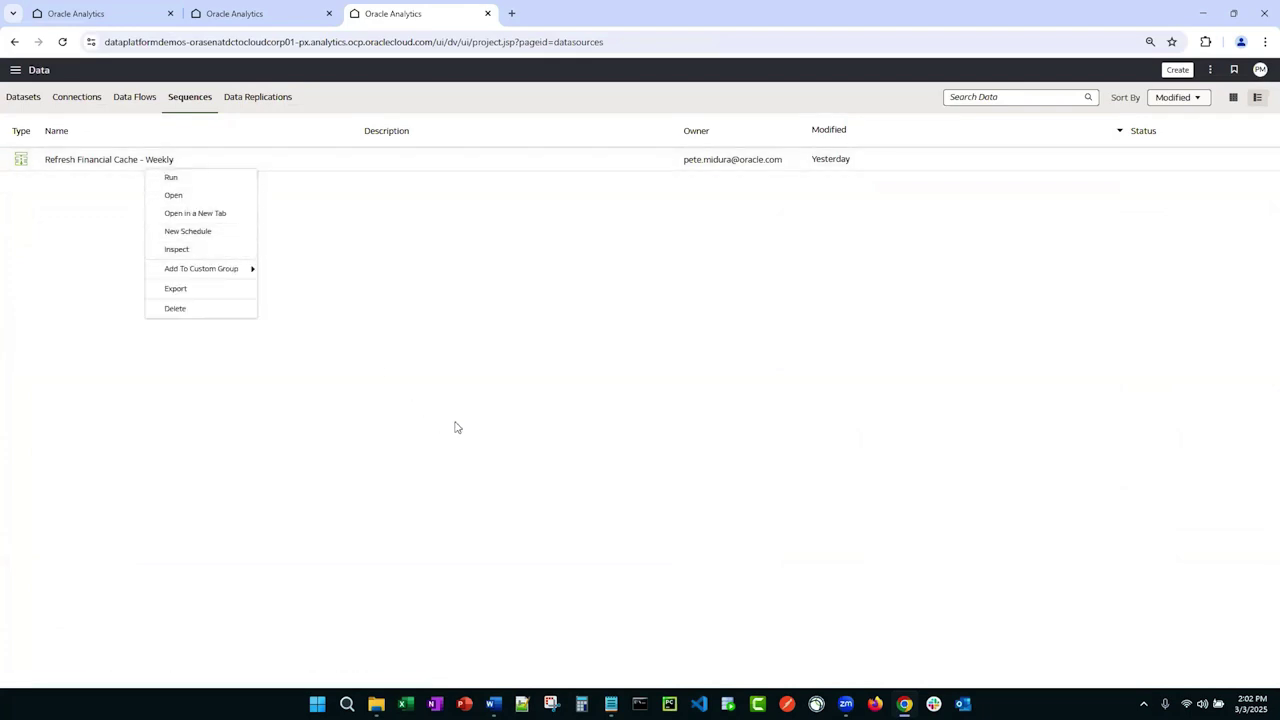
click(187, 233)
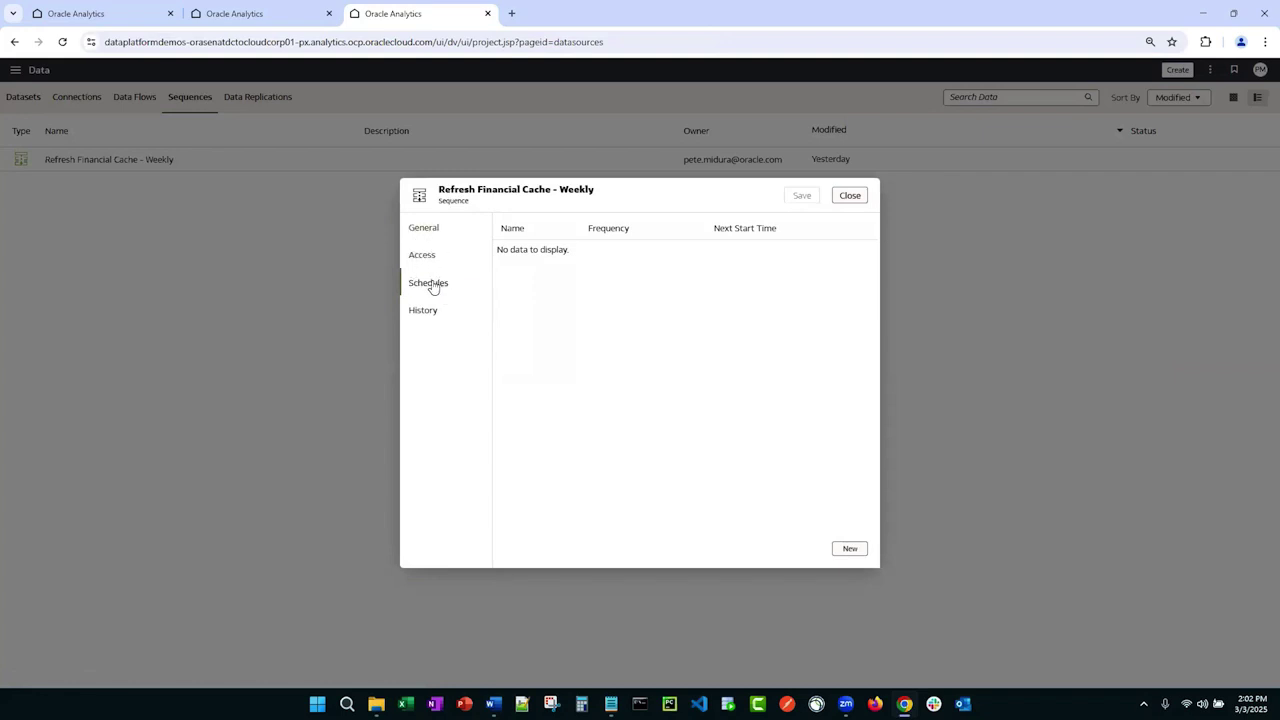
Step: Add a schedule entry repeating weekly on Monday, Tuesday, Wednesday, Saturday and Sunday
click(852, 553)
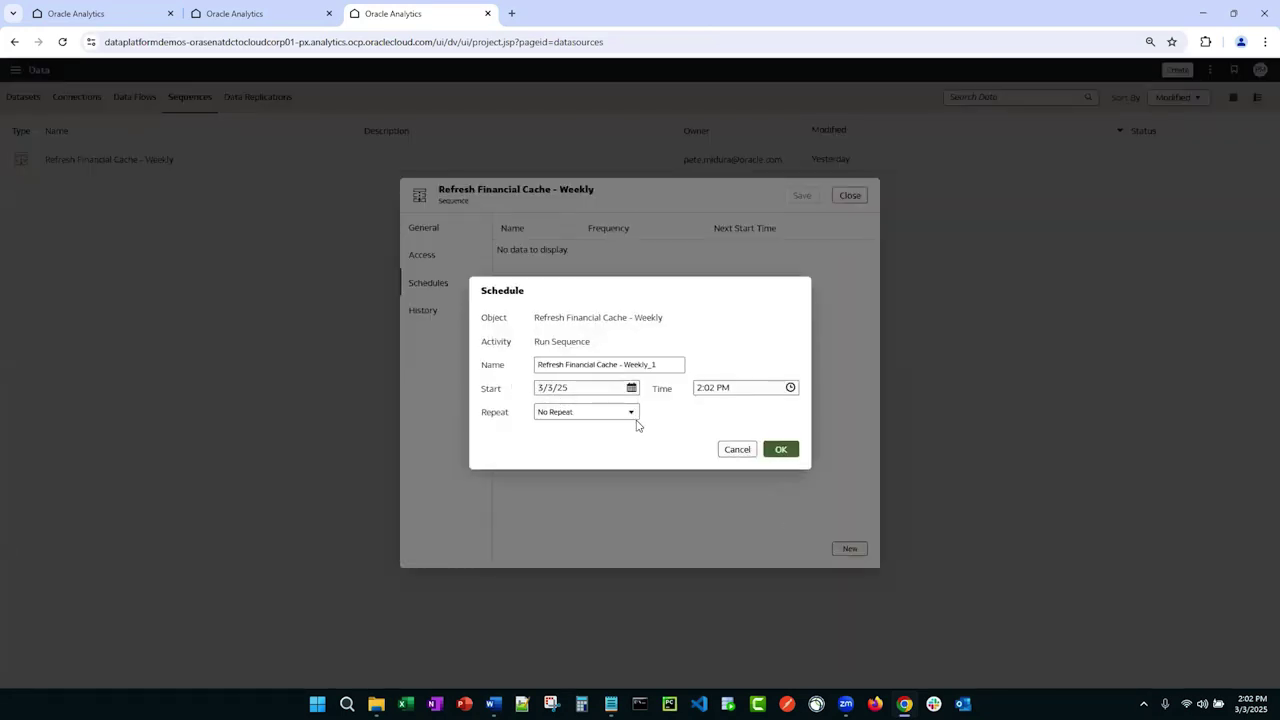
click(632, 413)
click(608, 480)
click(580, 457)
click(581, 437)
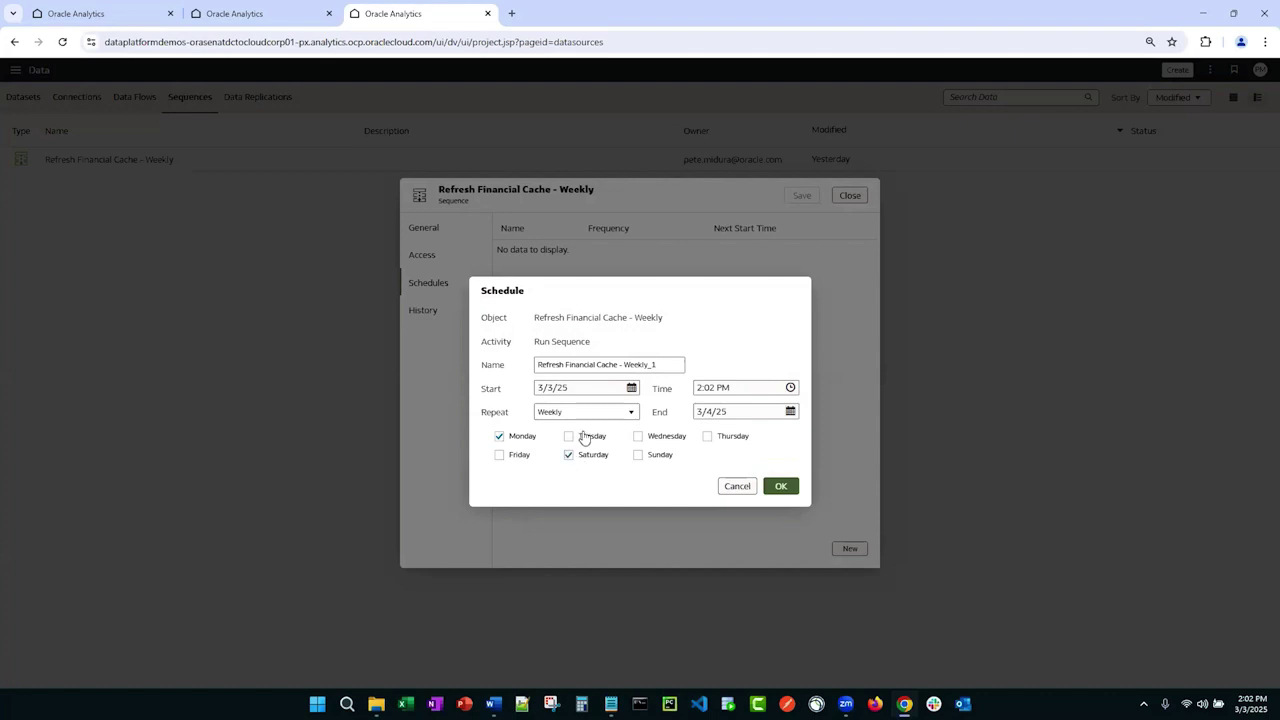
click(651, 462)
click(660, 438)
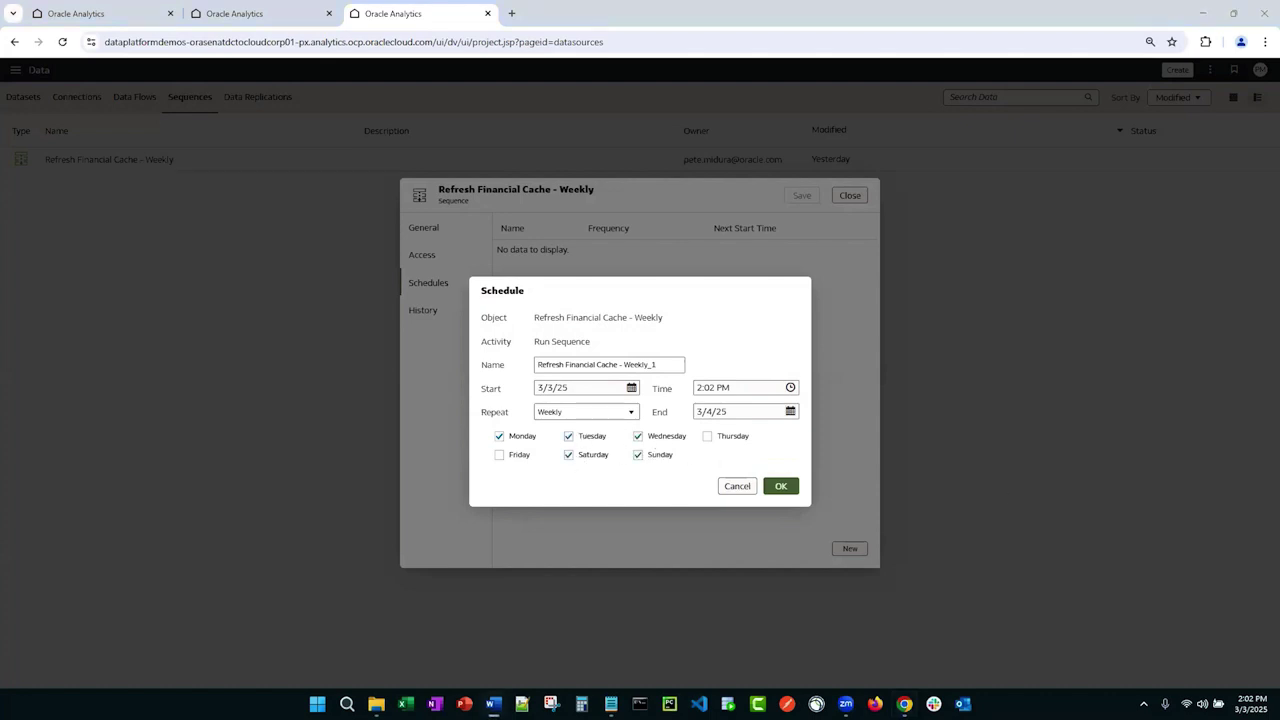